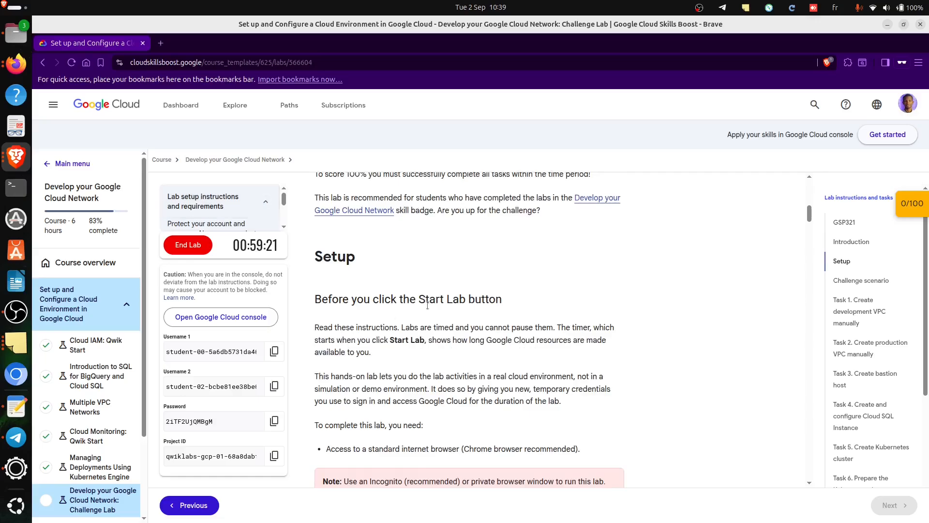
# Step: Read the Challenge scenario and its list of tasks to complete in the lab instructions
pyautogui.scroll(-5, 432, 318)
pyautogui.scroll(-2, 394, 331)
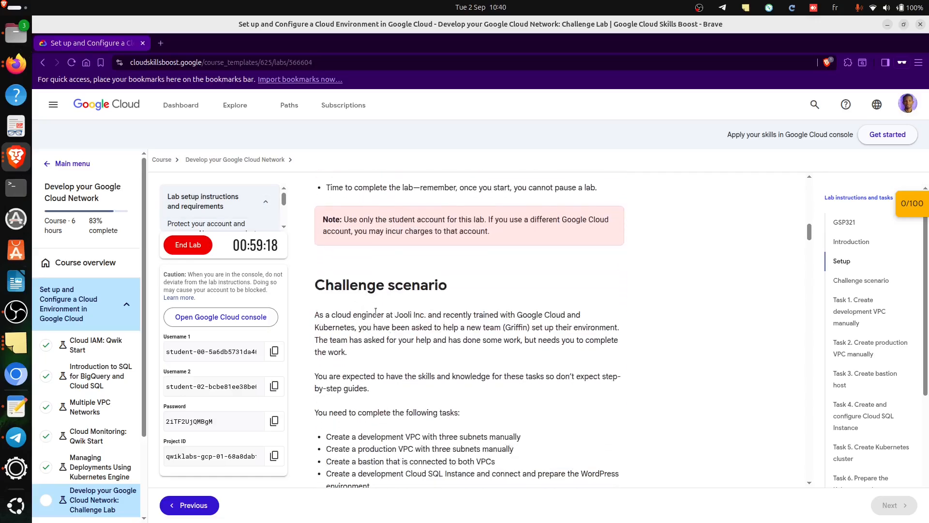
pyautogui.scroll(-2, 395, 336)
pyautogui.moveTo(326, 379); pyautogui.dragTo(528, 384)
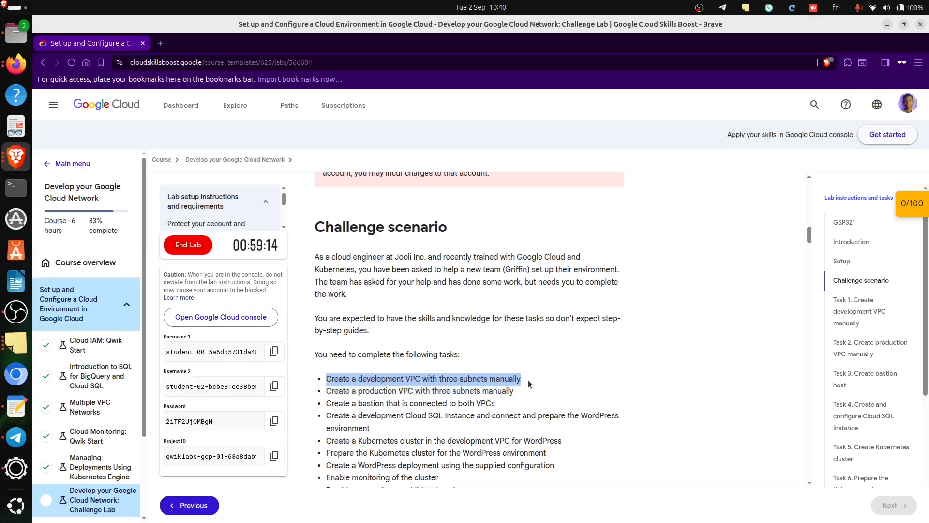
pyautogui.moveTo(341, 403); pyautogui.dragTo(530, 410)
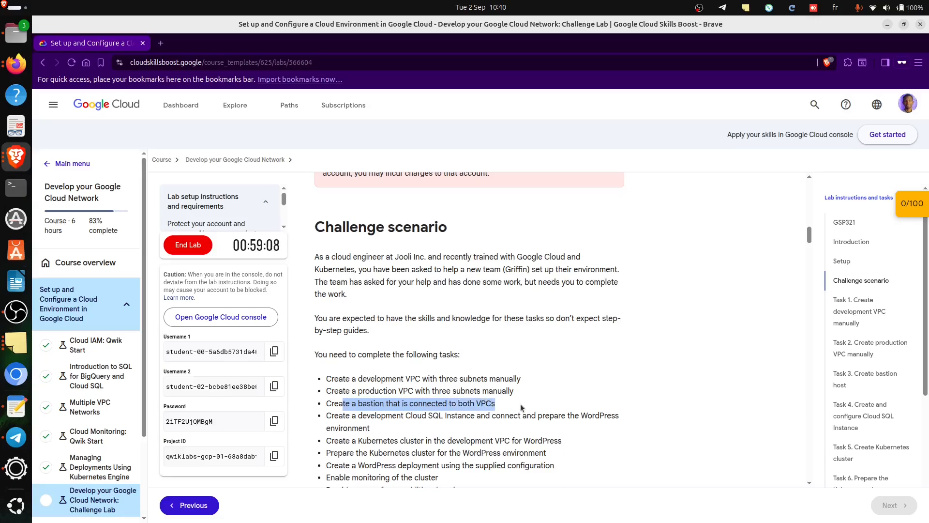
pyautogui.scroll(-2, 521, 404)
pyautogui.moveTo(375, 300); pyautogui.dragTo(467, 303)
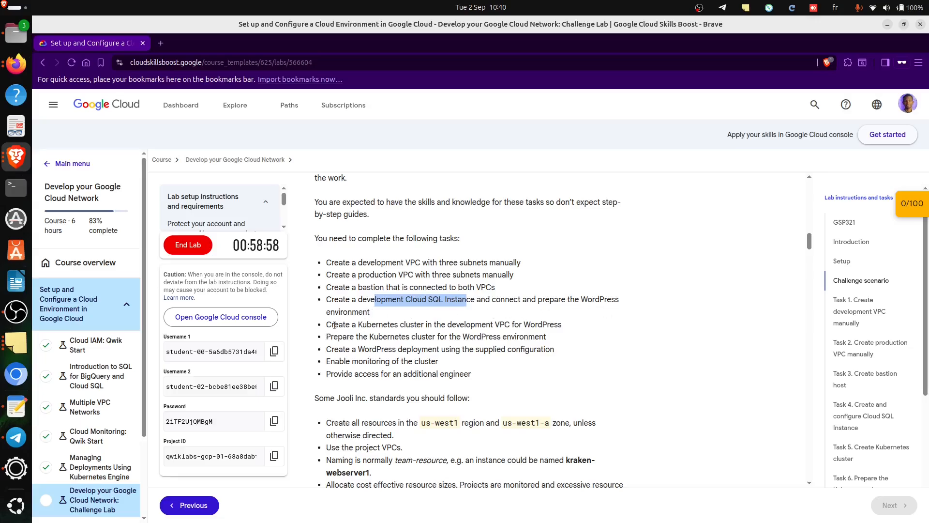
pyautogui.moveTo(326, 327); pyautogui.dragTo(426, 326)
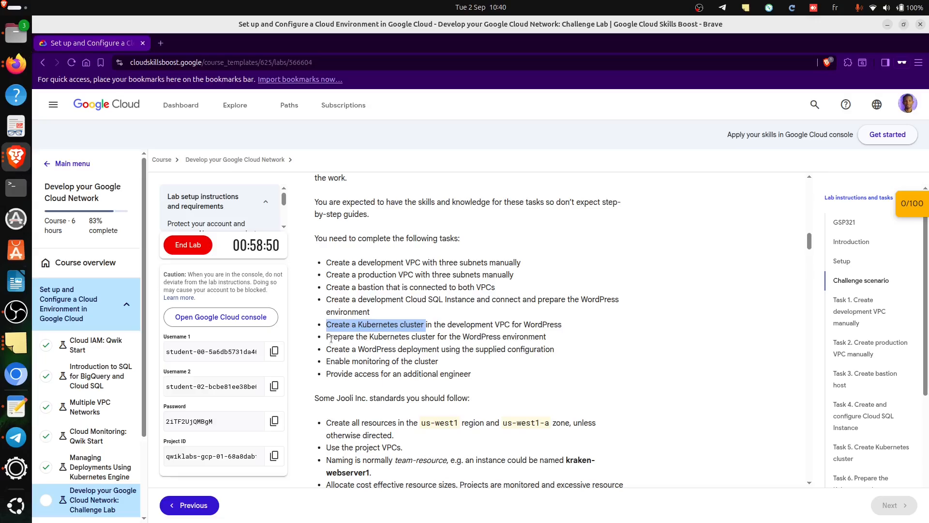
pyautogui.moveTo(331, 339); pyautogui.dragTo(437, 344)
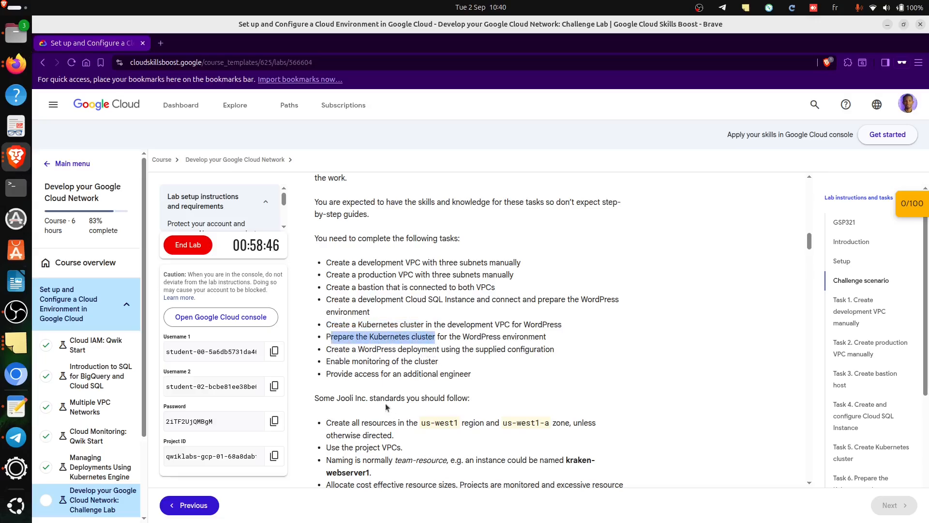
pyautogui.moveTo(333, 362); pyautogui.dragTo(452, 364)
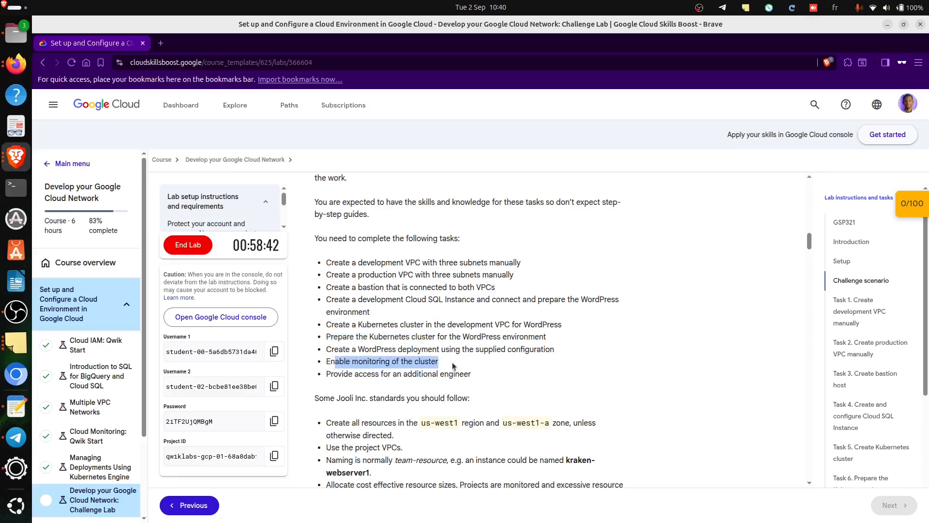
pyautogui.moveTo(472, 374); pyautogui.dragTo(325, 377)
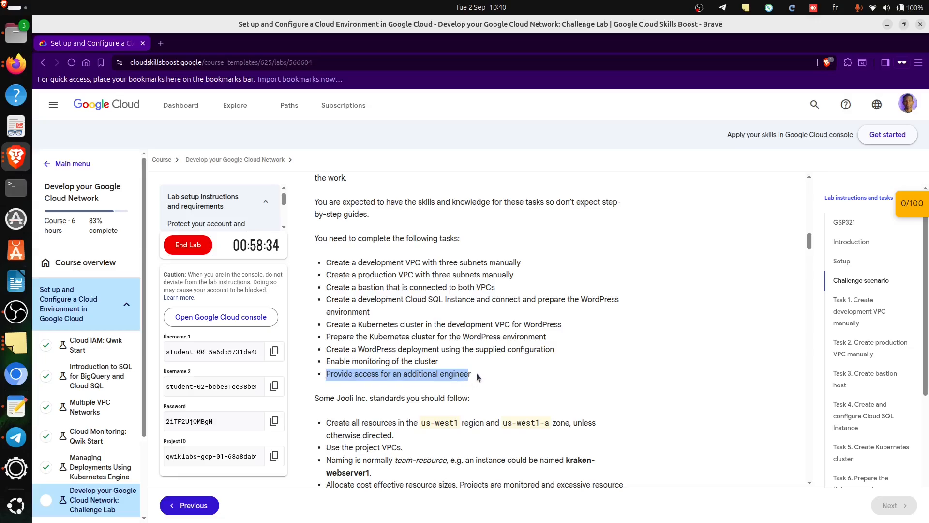
# Step: Review the Jooli Inc. standards for the required region, zone and resource naming
pyautogui.scroll(-4, 498, 371)
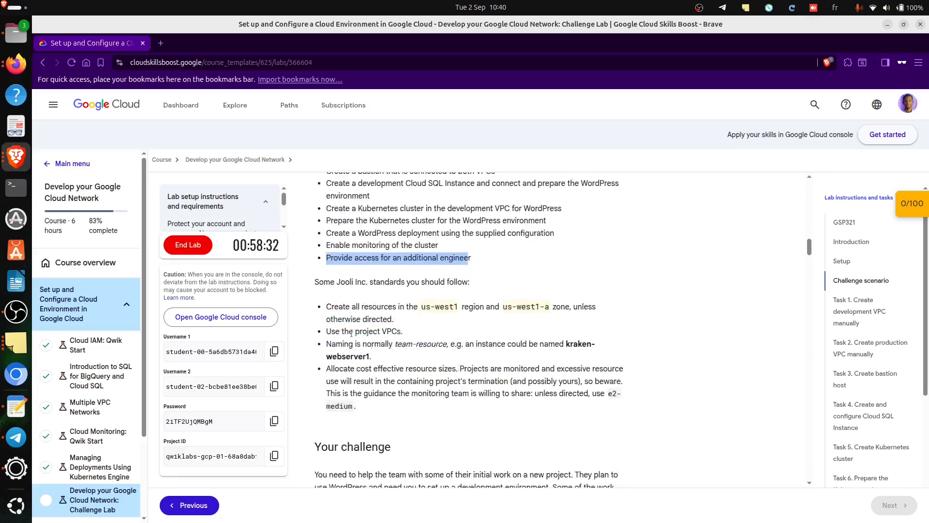
pyautogui.click(420, 308)
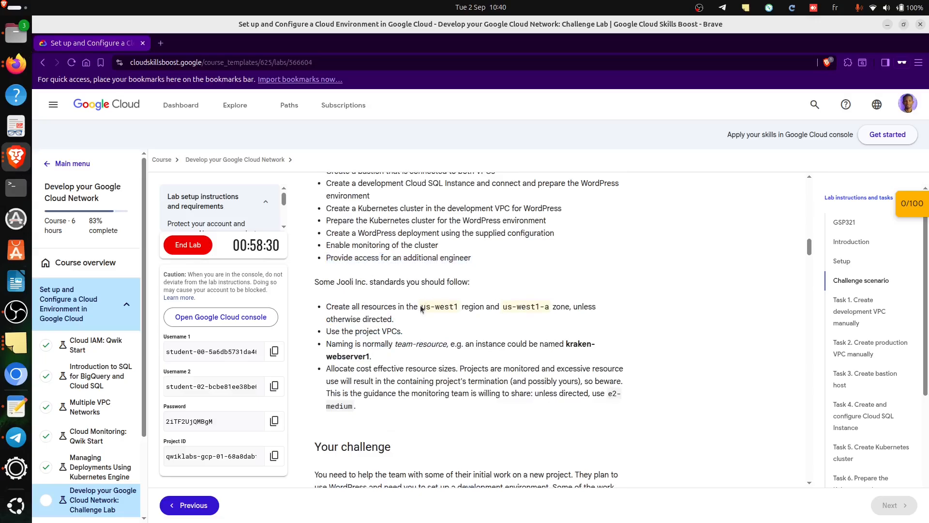
pyautogui.doubleClick(435, 310)
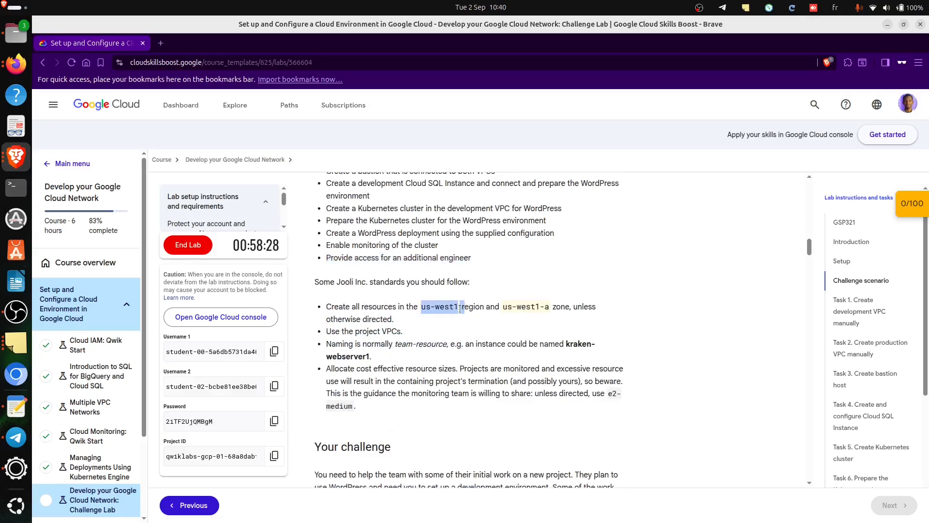
pyautogui.moveTo(501, 308); pyautogui.dragTo(531, 308)
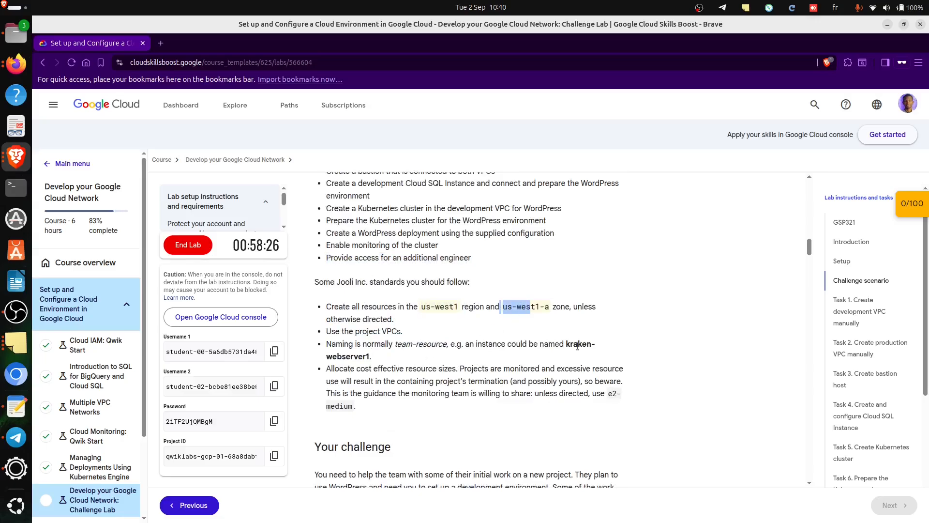
pyautogui.moveTo(570, 341); pyautogui.dragTo(364, 359)
# Step: Examine the enlarged Team Griffin infrastructure diagram and the Task 1 requirements for the development VPC
pyautogui.scroll(-5, 444, 362)
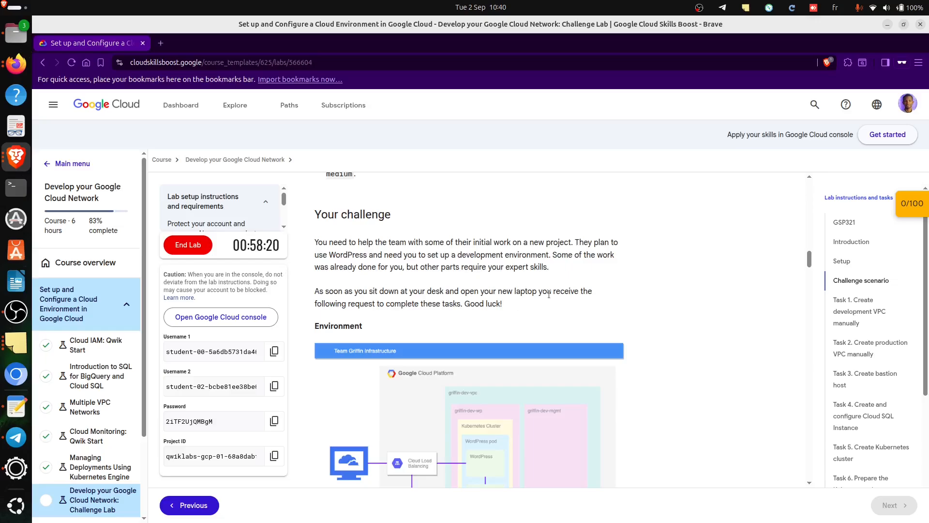
pyautogui.scroll(-3, 550, 298)
pyautogui.click(426, 304)
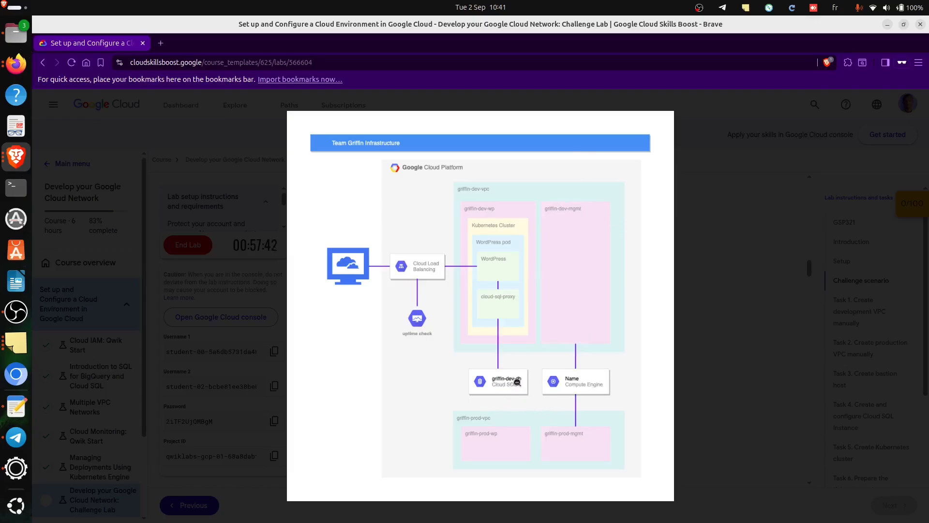
pyautogui.click(292, 429)
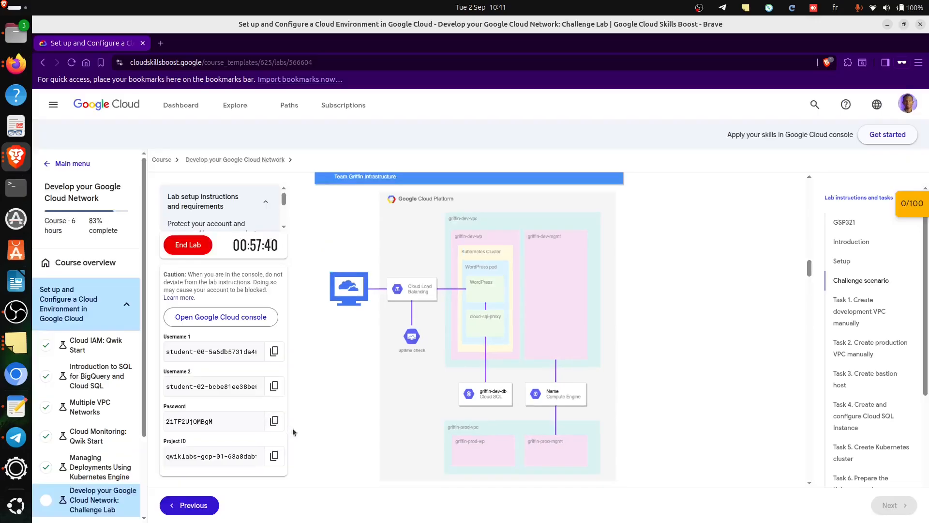
pyautogui.scroll(-5, 648, 357)
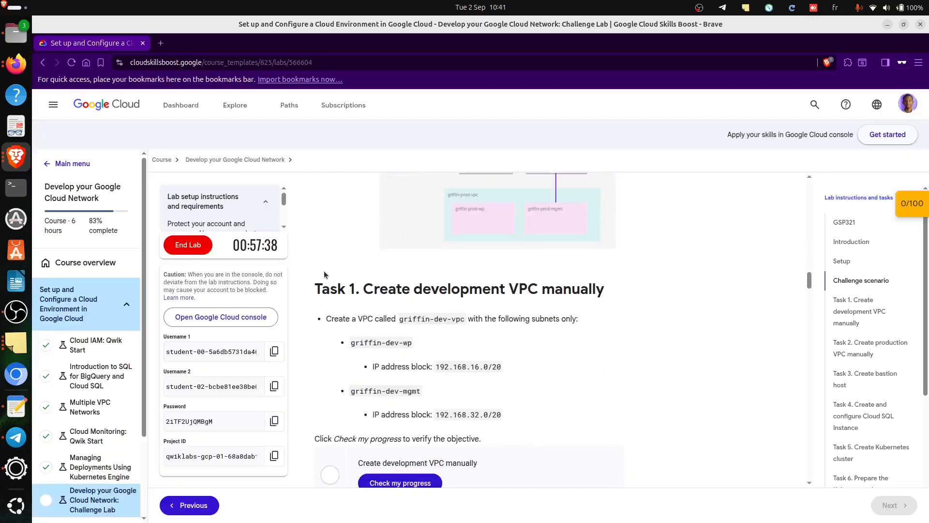
pyautogui.moveTo(317, 292); pyautogui.dragTo(642, 293)
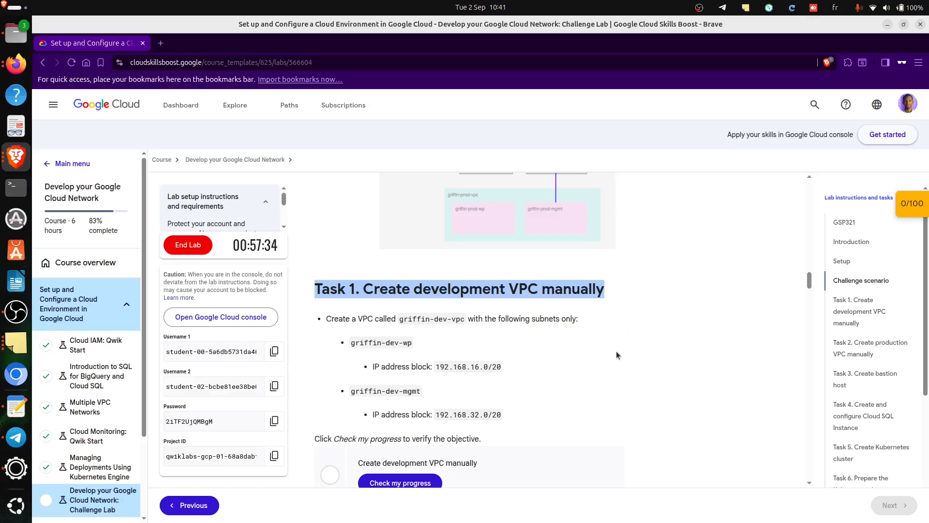
pyautogui.scroll(-3, 521, 392)
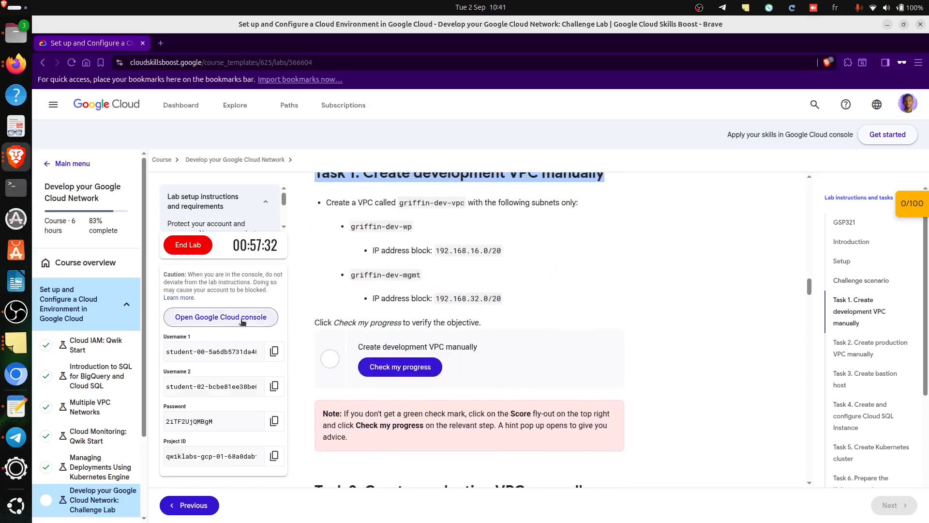
# Step: Open the Google Cloud console in a new tab and choose to sign in with another account
pyautogui.rightClick(242, 322)
pyautogui.click(271, 329)
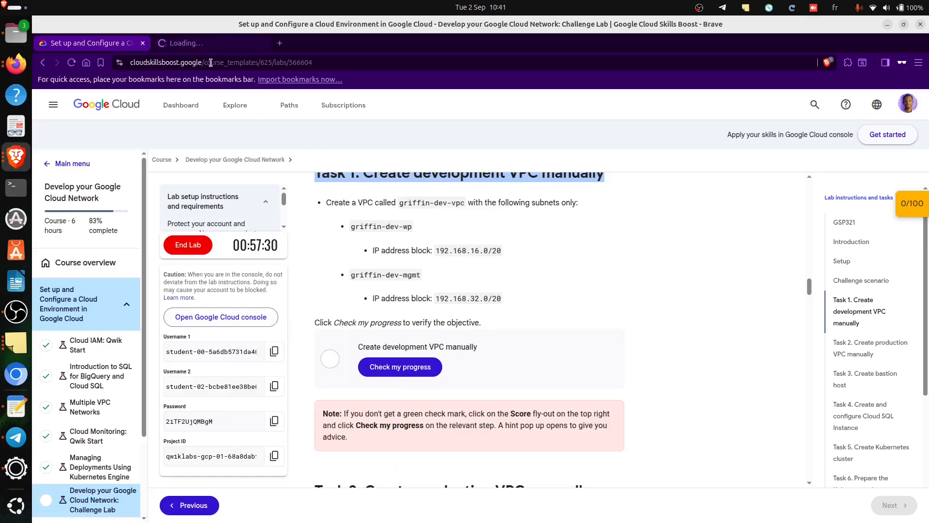
pyautogui.click(214, 43)
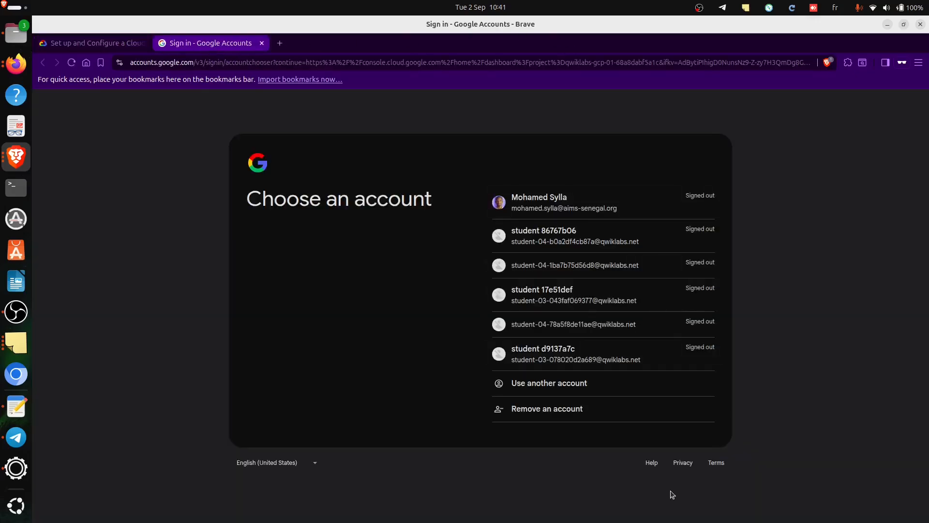
pyautogui.click(543, 416)
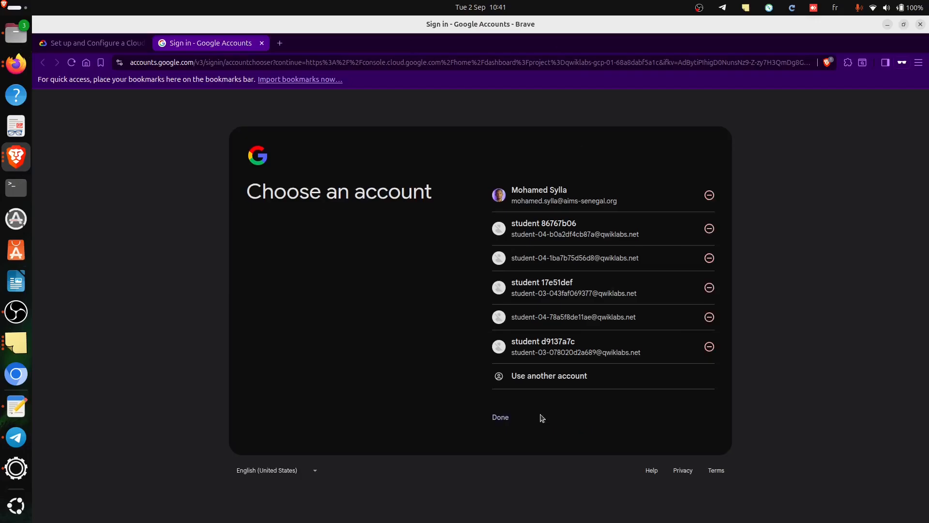
pyautogui.click(550, 385)
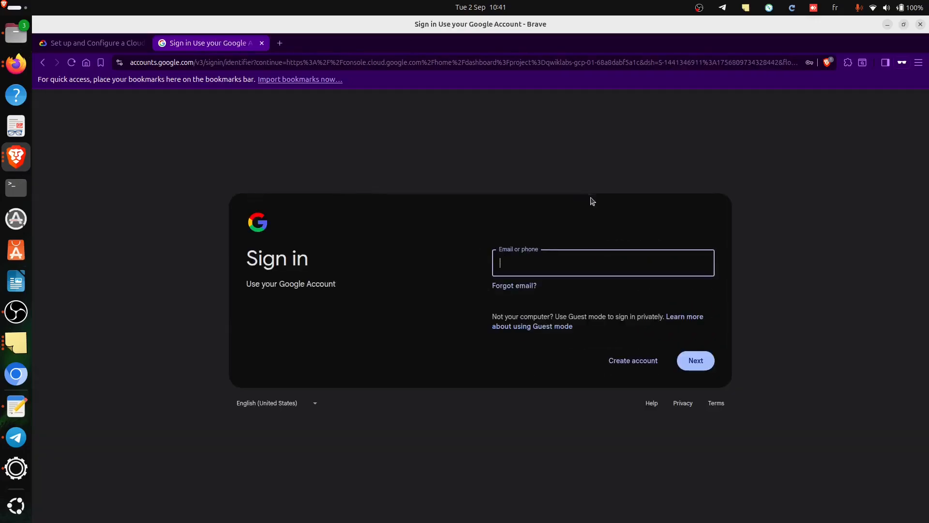
# Step: Copy the lab's Username 1 and submit it as the e-mail on the Google sign-in page
pyautogui.click(121, 48)
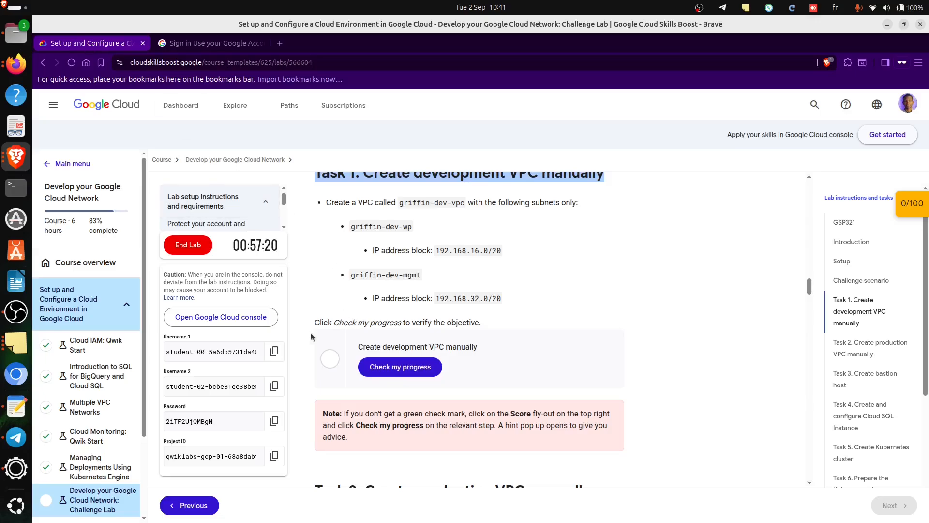
pyautogui.click(274, 351)
pyautogui.click(213, 43)
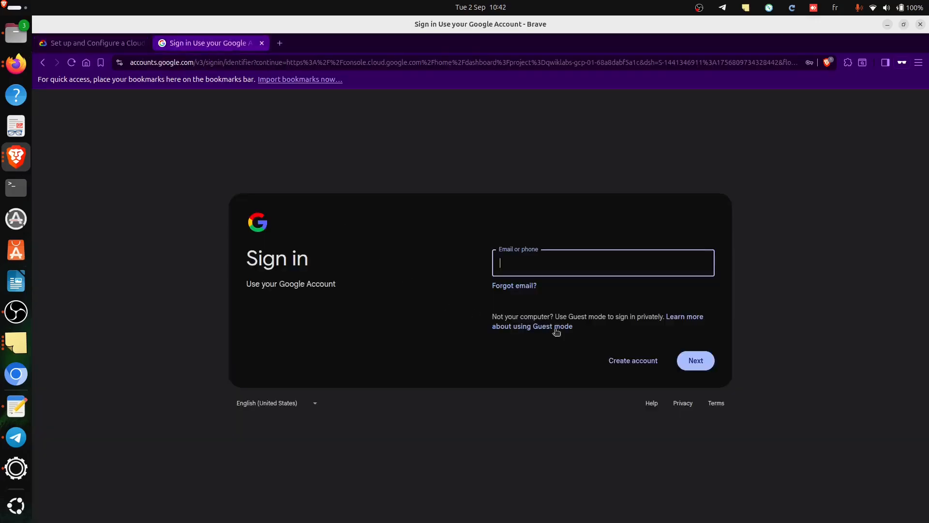
pyautogui.hotkey('ctrl', 'v')
pyautogui.click(696, 361)
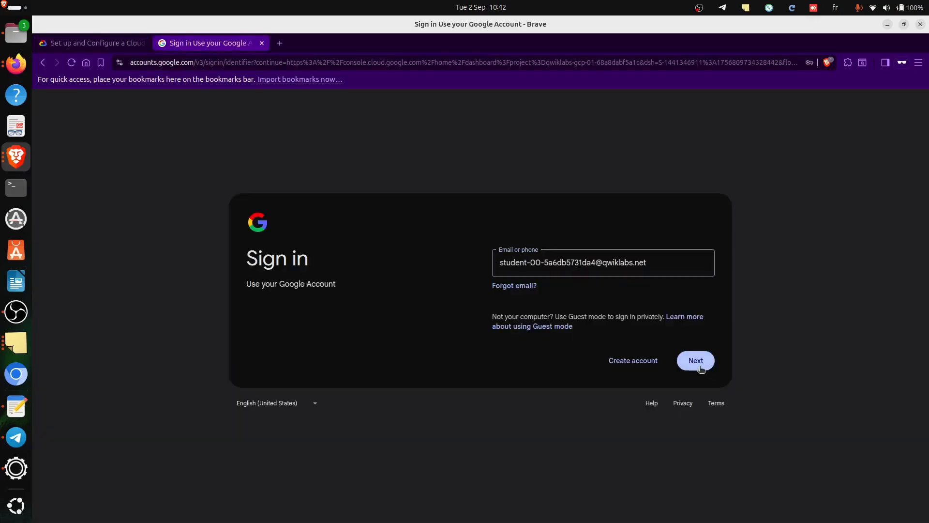
# Step: Copy the lab password and submit it in the password field to sign in to the student account
pyautogui.click(76, 46)
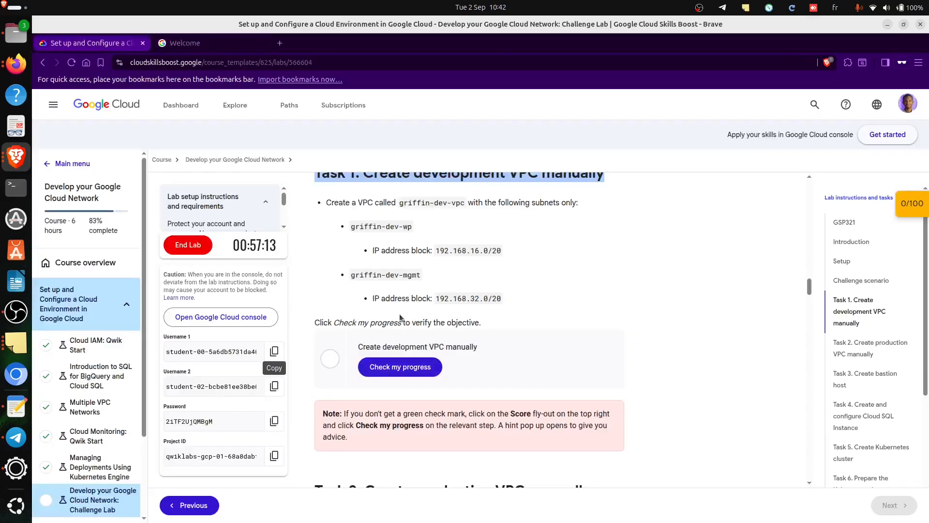
pyautogui.click(274, 421)
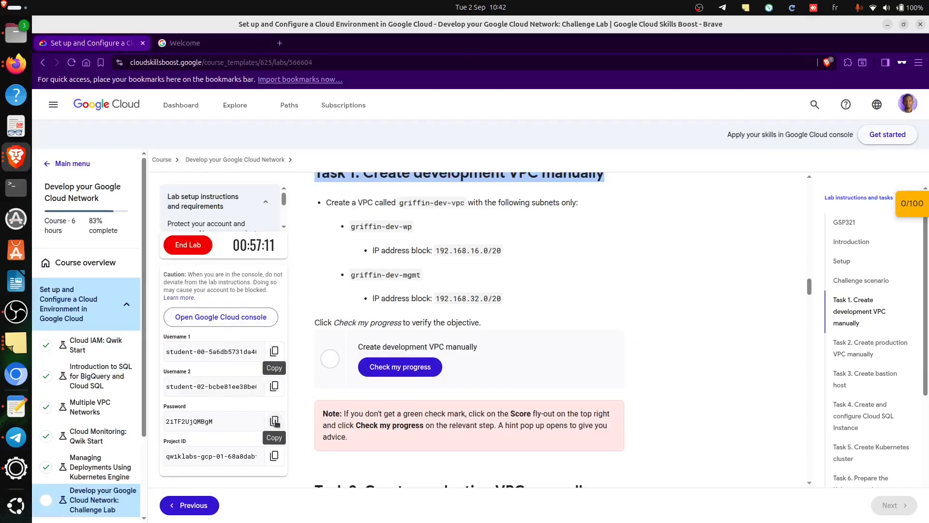
pyautogui.click(237, 43)
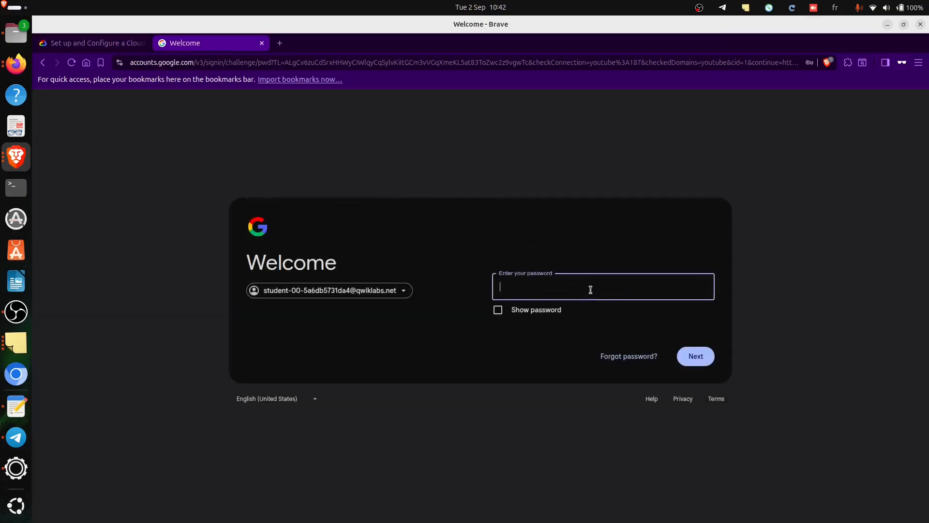
pyautogui.click(589, 291)
pyautogui.hotkey('ctrl', 'v')
pyautogui.click(707, 357)
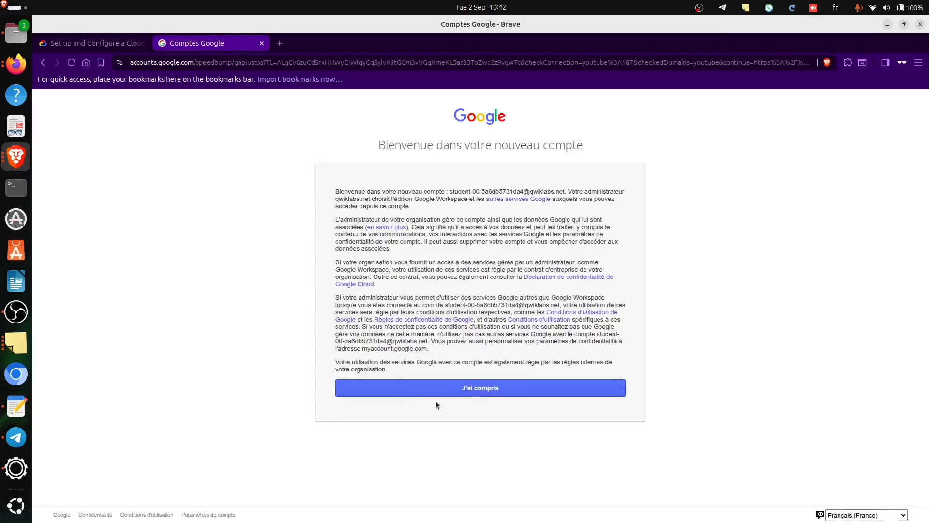
# Step: Acknowledge the new account notice and agree to the Google Cloud Platform Terms of Service
pyautogui.click(452, 388)
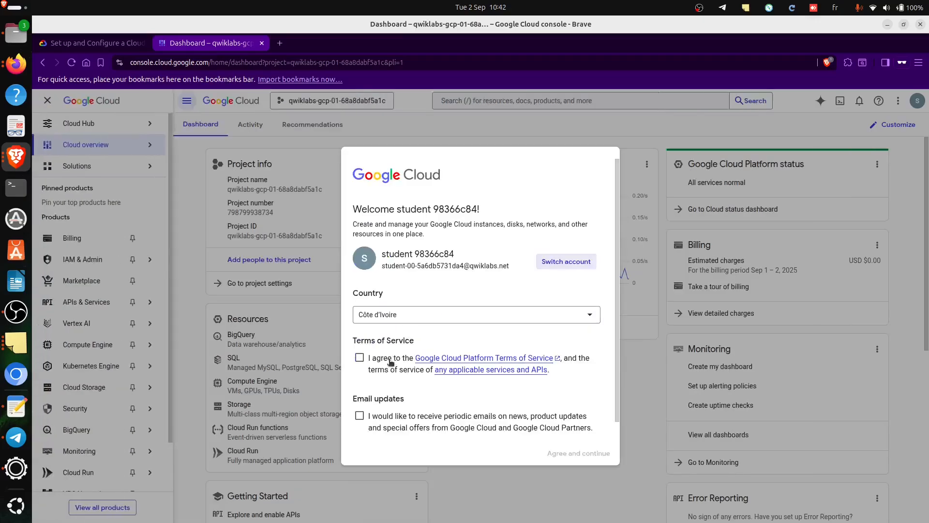
pyautogui.click(391, 362)
pyautogui.click(596, 453)
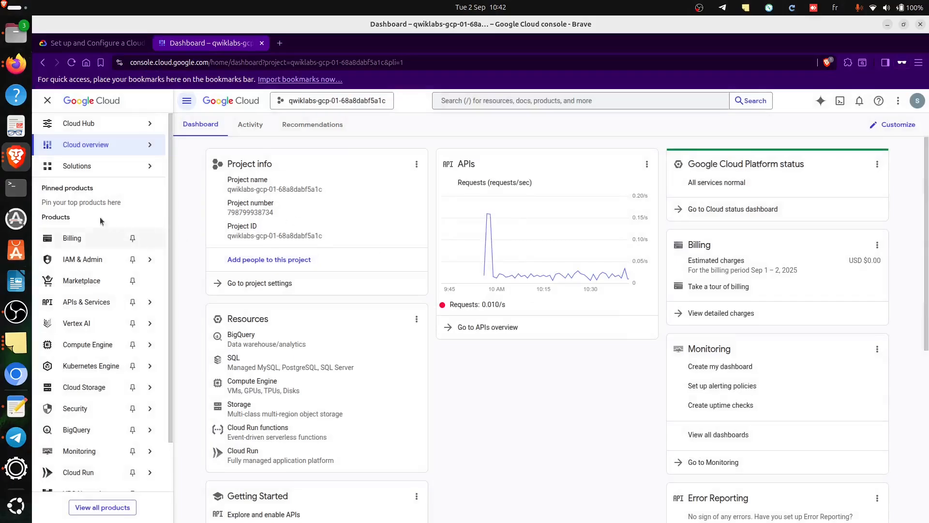
# Step: Go to the project's VPC networks and open the form for creating a VPC network
pyautogui.scroll(-1, 102, 314)
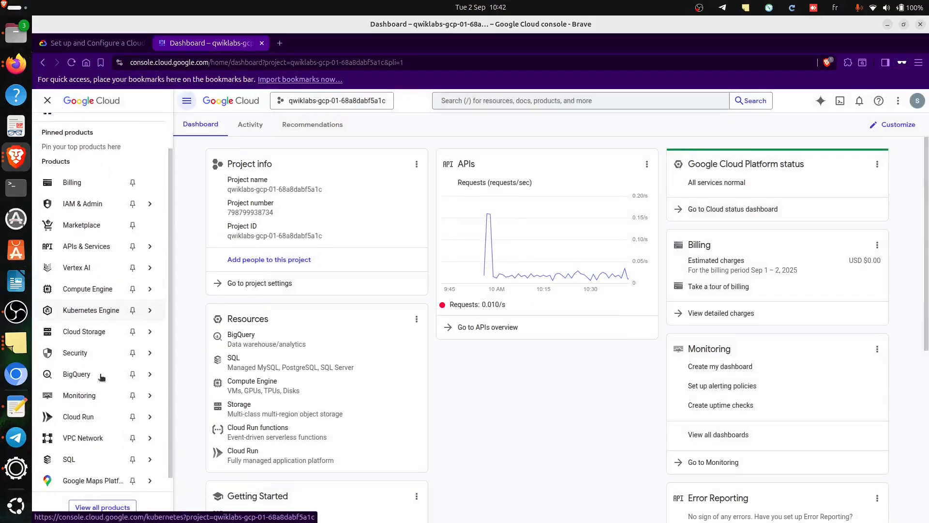
pyautogui.moveTo(90, 437)
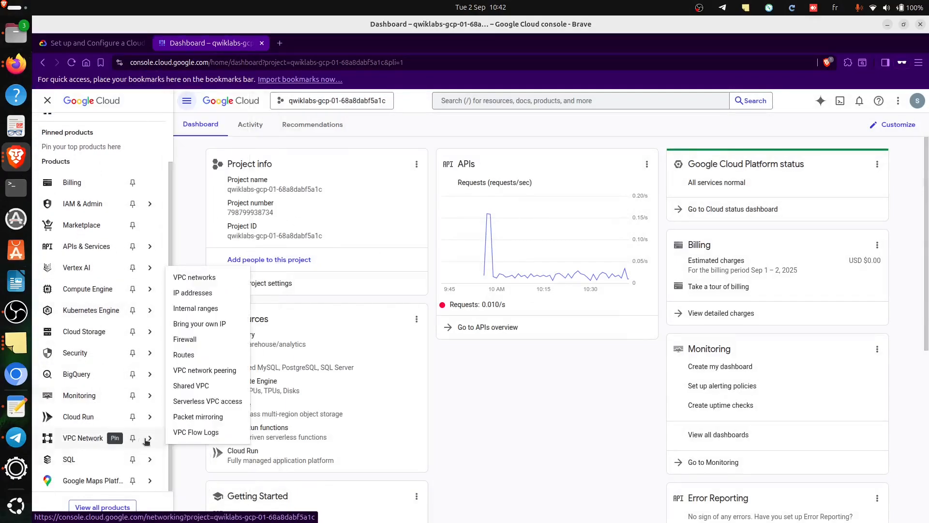
pyautogui.click(236, 280)
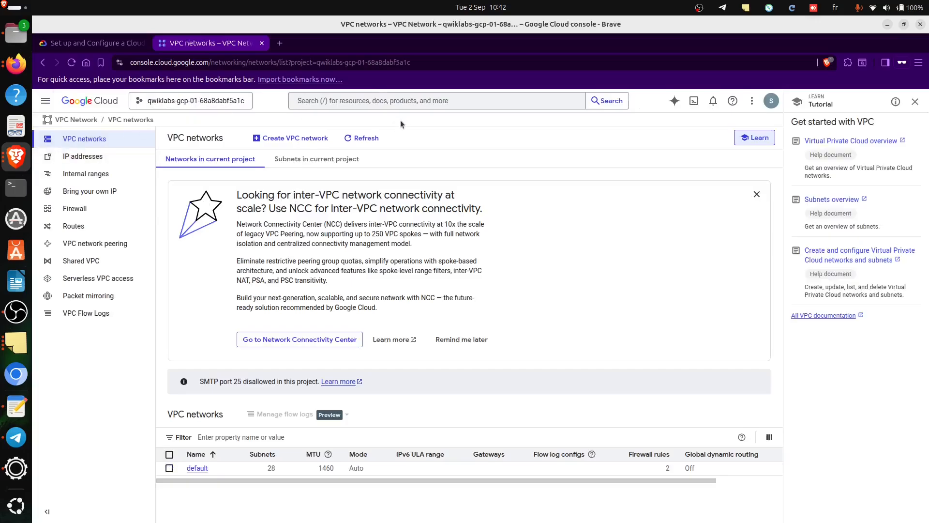
pyautogui.click(291, 138)
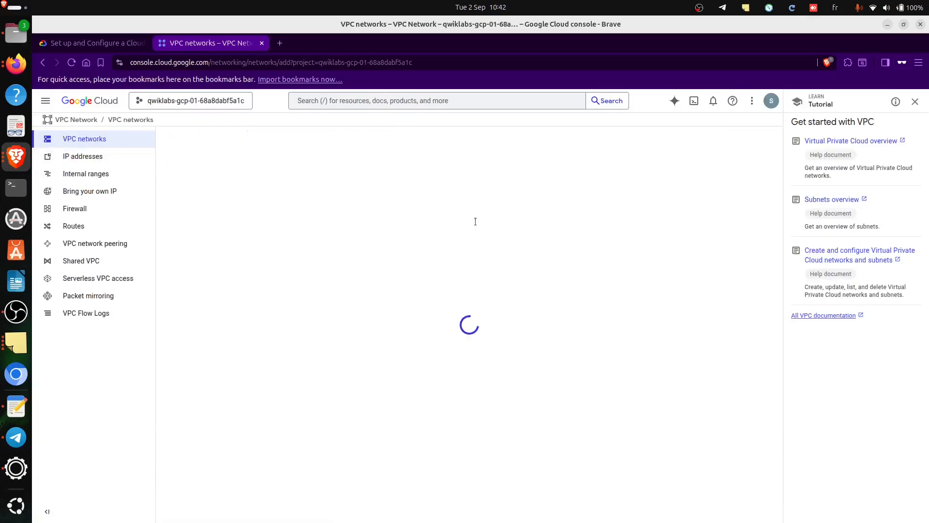
# Step: Separate the console tab into its own browser window and switch to the window with the lab's Task 1 instructions
pyautogui.hotkey('alt', 'Tab')
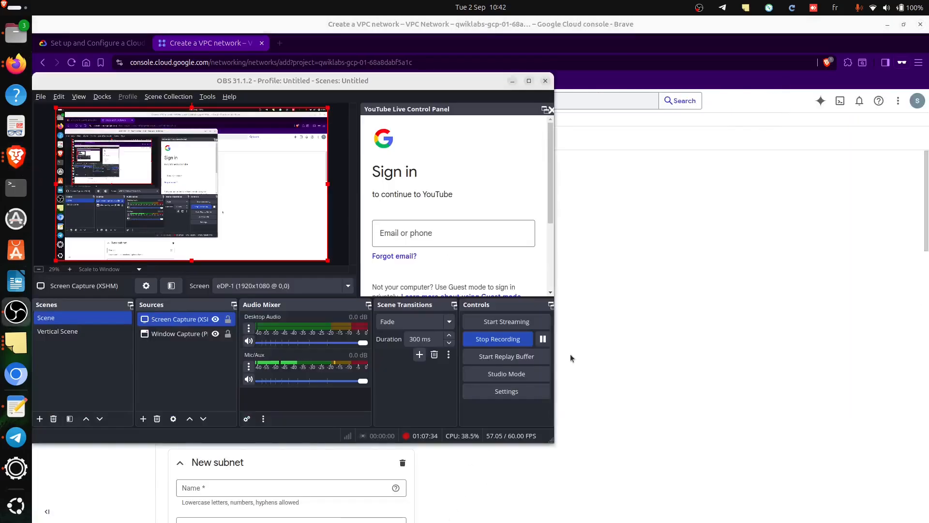
pyautogui.hotkey('alt', 'Tab')
pyautogui.hotkey('alt', 'Tab')
pyautogui.press('Tab')
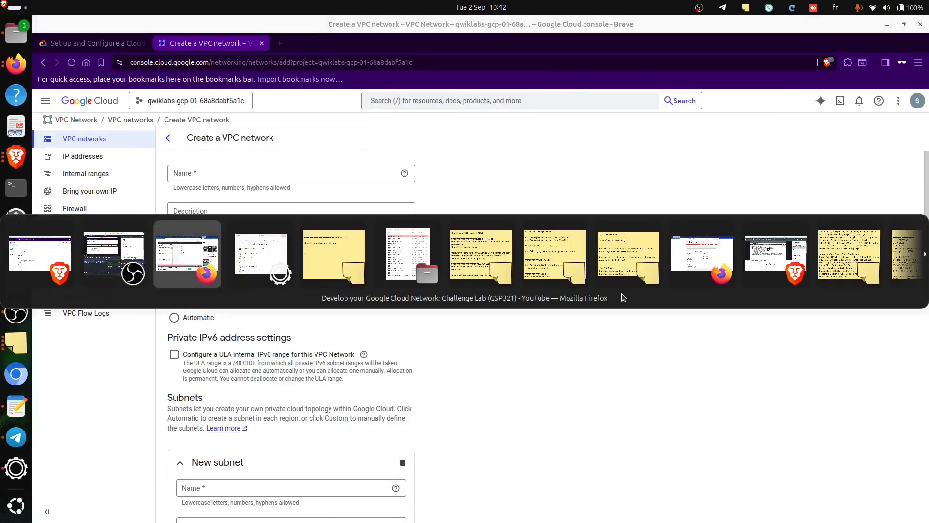
pyautogui.click(49, 261)
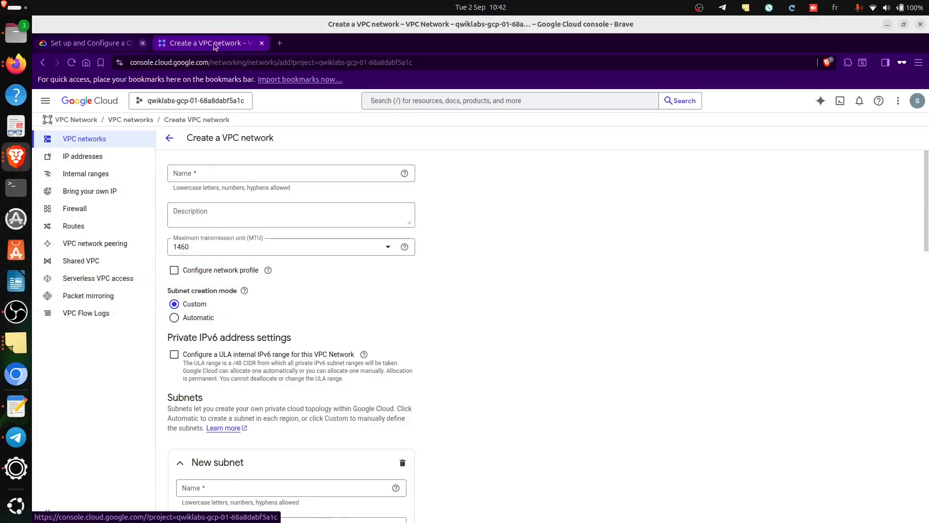
pyautogui.hotkey('alt', 'Tab')
pyautogui.hotkey('alt', 'Tab')
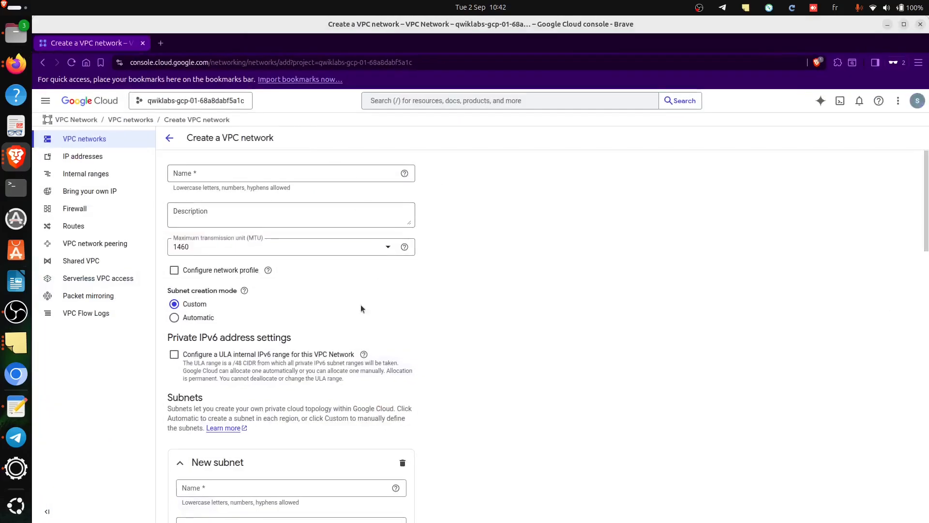
pyautogui.hotkey('alt', 'Tab')
pyautogui.click(717, 306)
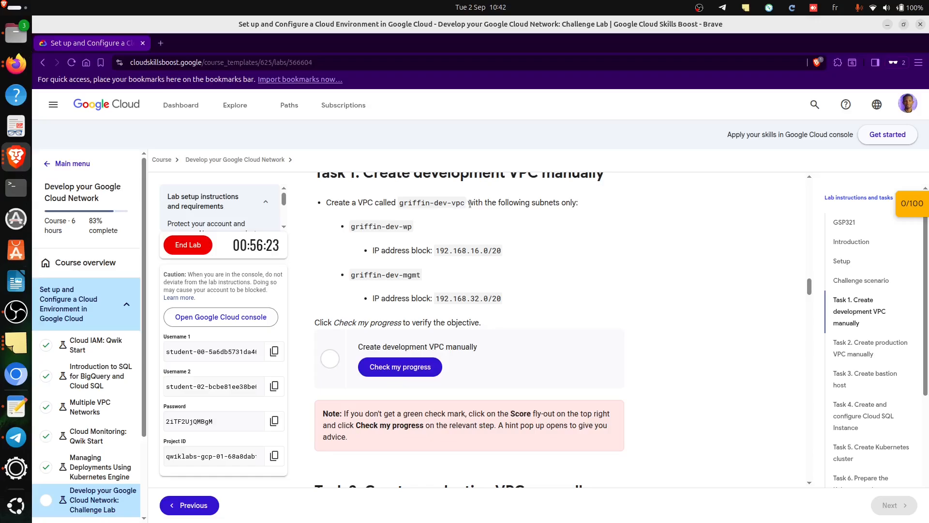
# Step: Copy the VPC name griffin-dev-vpc from the lab instructions and enter it as the new network's name
pyautogui.moveTo(464, 203); pyautogui.dragTo(397, 204)
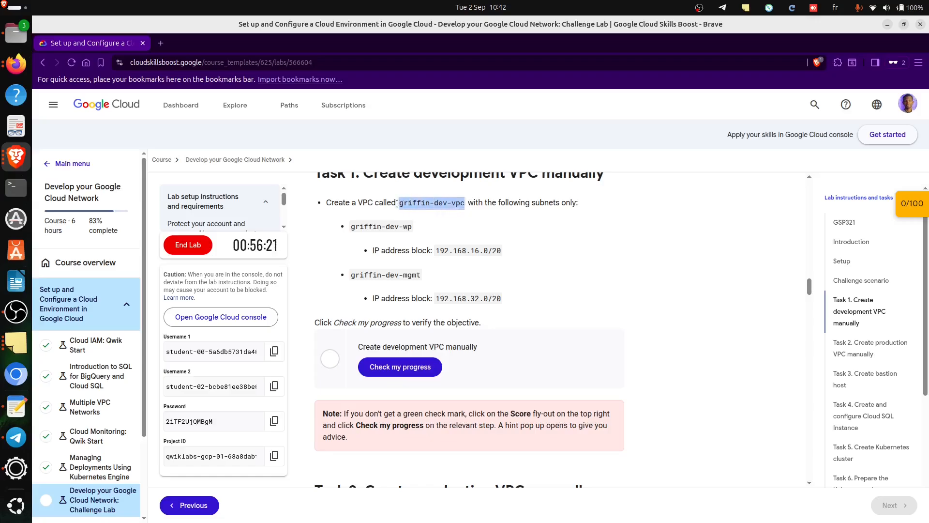
pyautogui.hotkey('ctrl', 'c')
pyautogui.hotkey('alt', 'Tab')
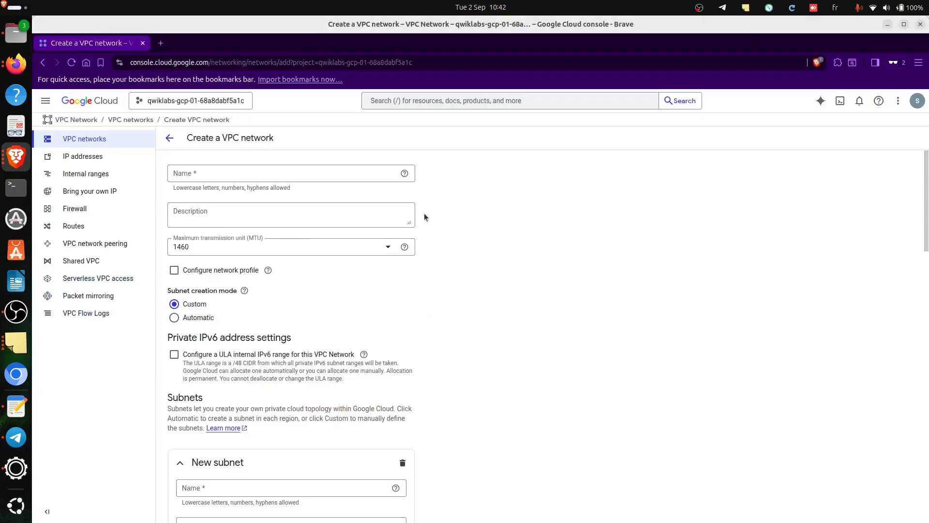
pyautogui.click(239, 173)
pyautogui.hotkey('ctrl', 'v')
pyautogui.press('Escape')
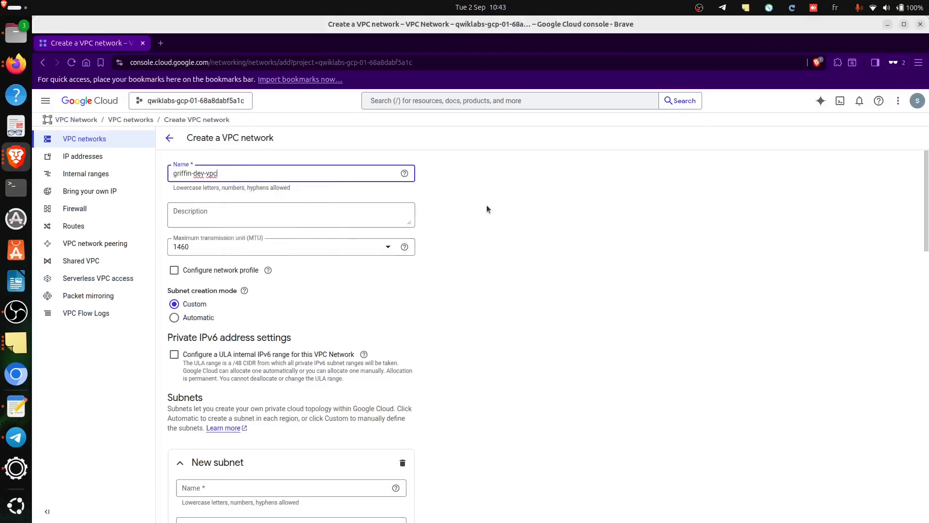
pyautogui.click(473, 364)
# Step: Copy griffin-dev-wp from the lab instructions and enter it as the first subnet's name
pyautogui.scroll(-3, 257, 307)
pyautogui.scroll(-2, 257, 312)
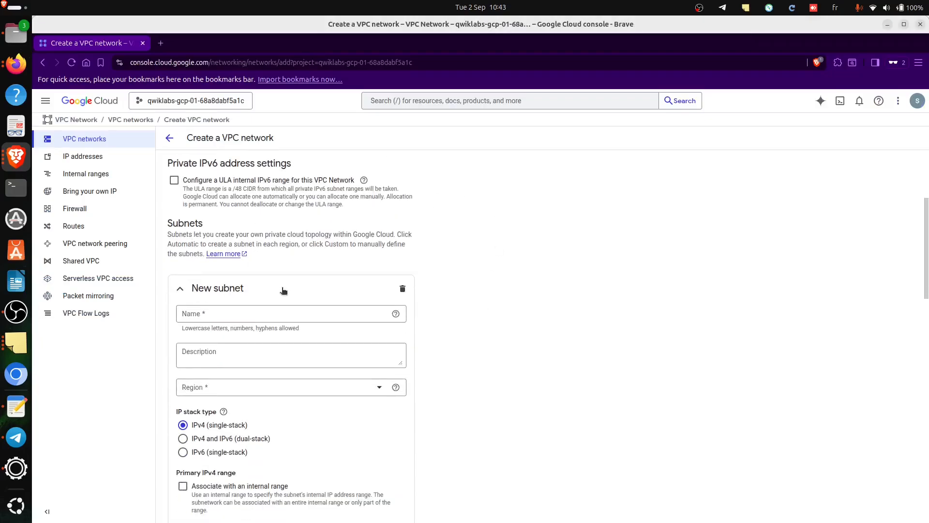
pyautogui.hotkey('alt', 'Tab')
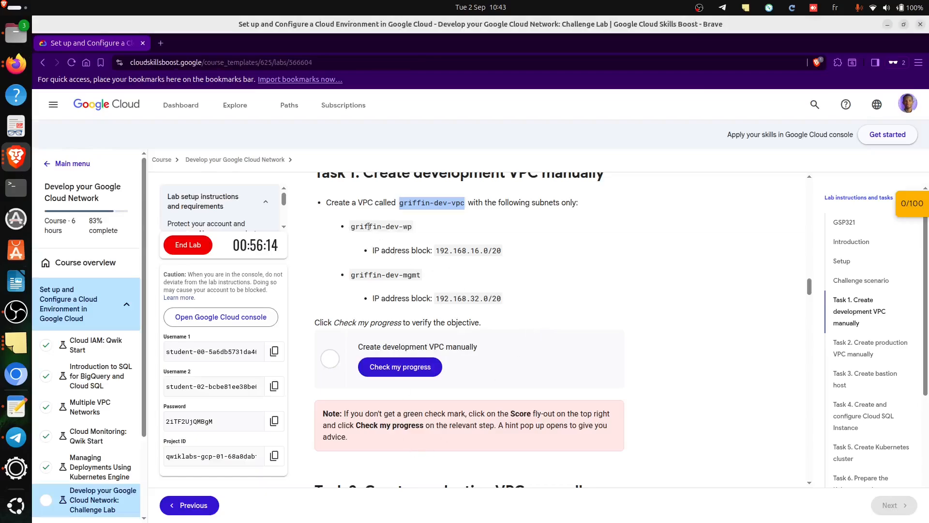
pyautogui.moveTo(351, 228); pyautogui.dragTo(410, 229)
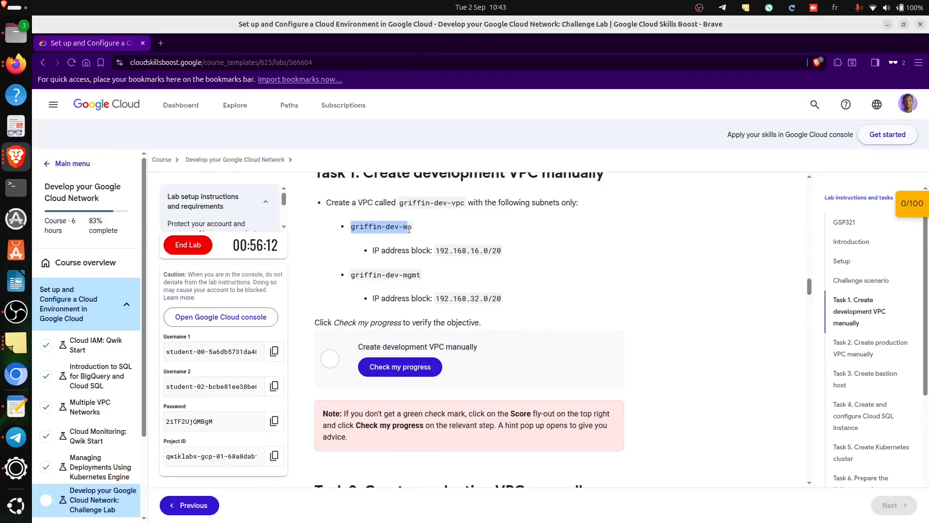
pyautogui.hotkey('alt', 'Tab')
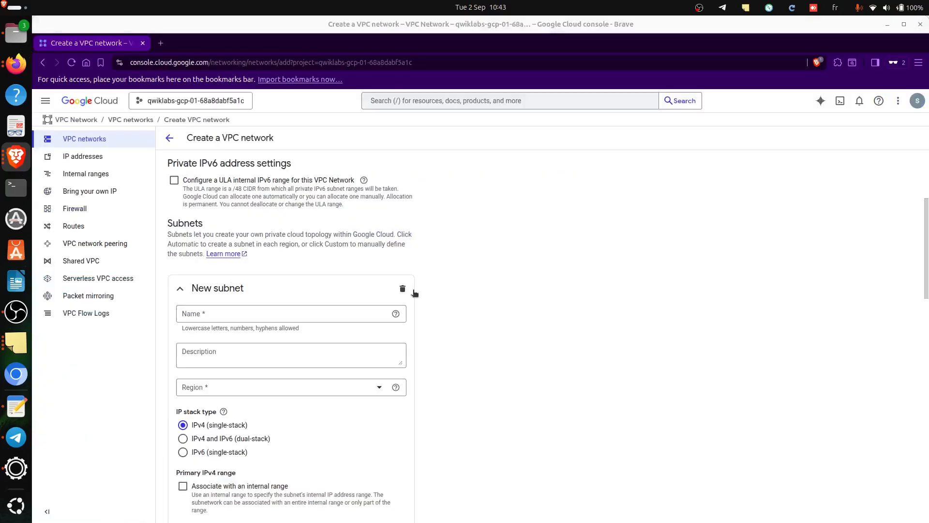
pyautogui.click(264, 313)
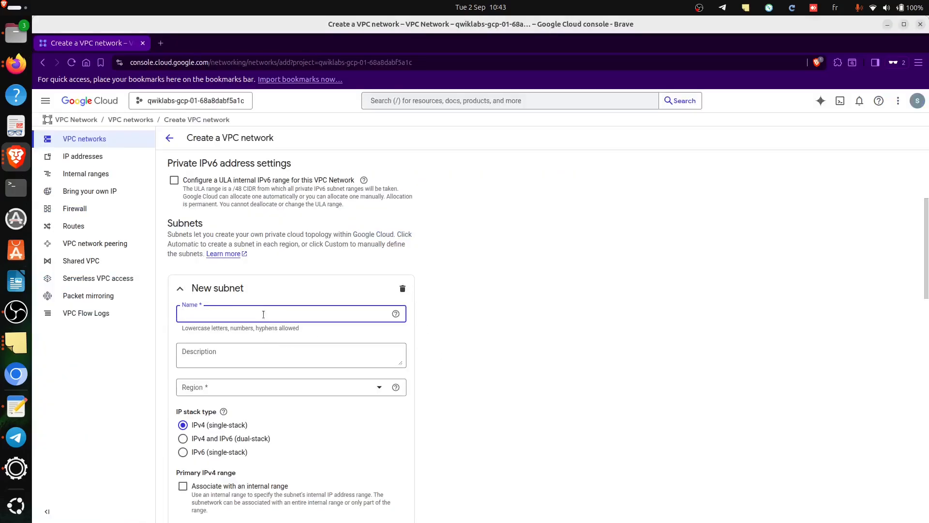
pyautogui.write('griffin-dev-wp')
# Step: Copy the griffin-dev-wp address block from the lab and set the subnet's IPv4 range to 192.168.16.0/20
pyautogui.hotkey('alt', 'Tab')
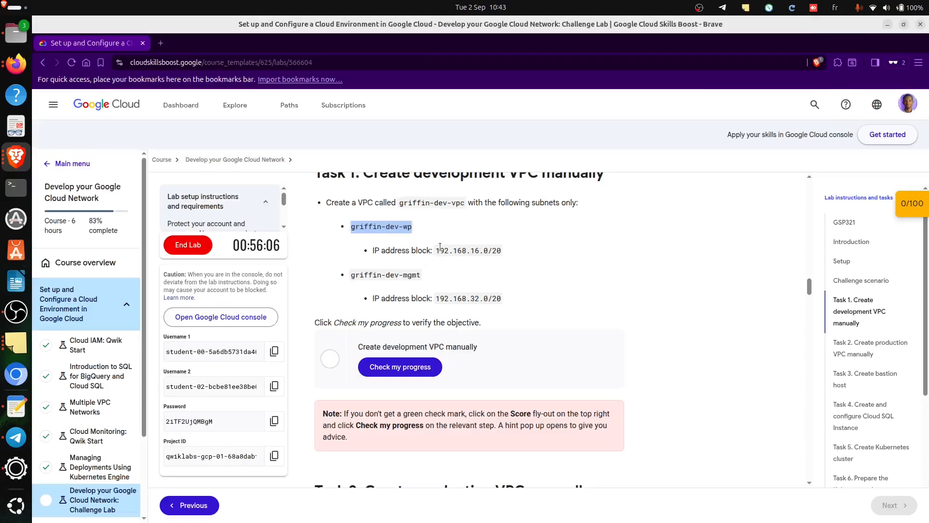
pyautogui.moveTo(438, 250); pyautogui.dragTo(499, 250)
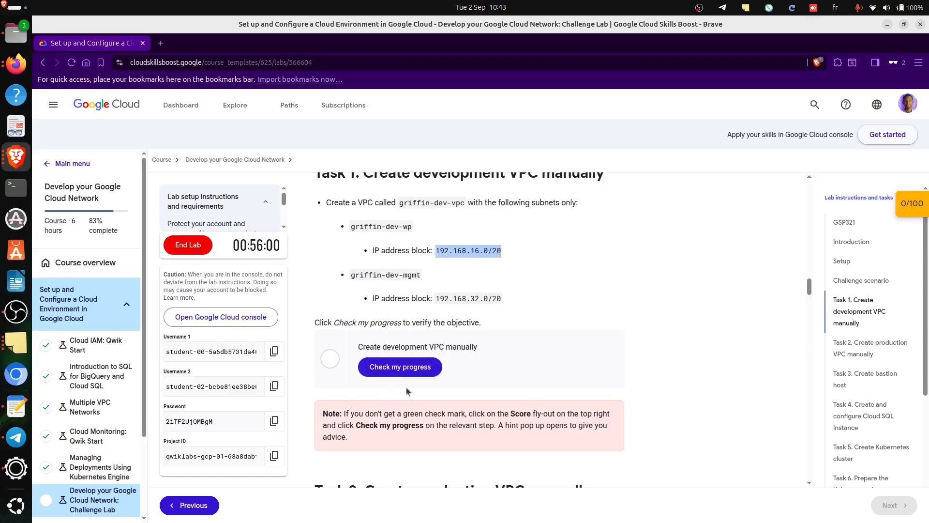
pyautogui.hotkey('alt', 'Tab')
pyautogui.scroll(-5, 241, 385)
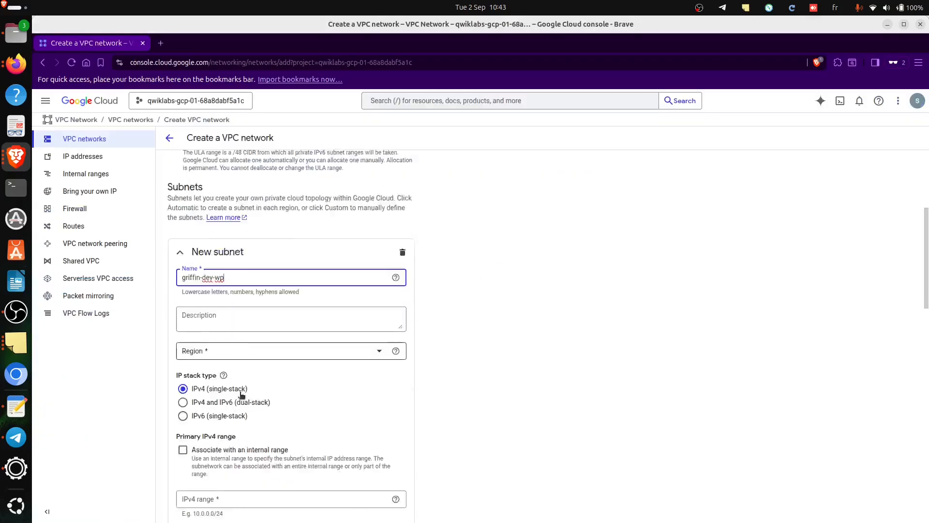
pyautogui.click(222, 361)
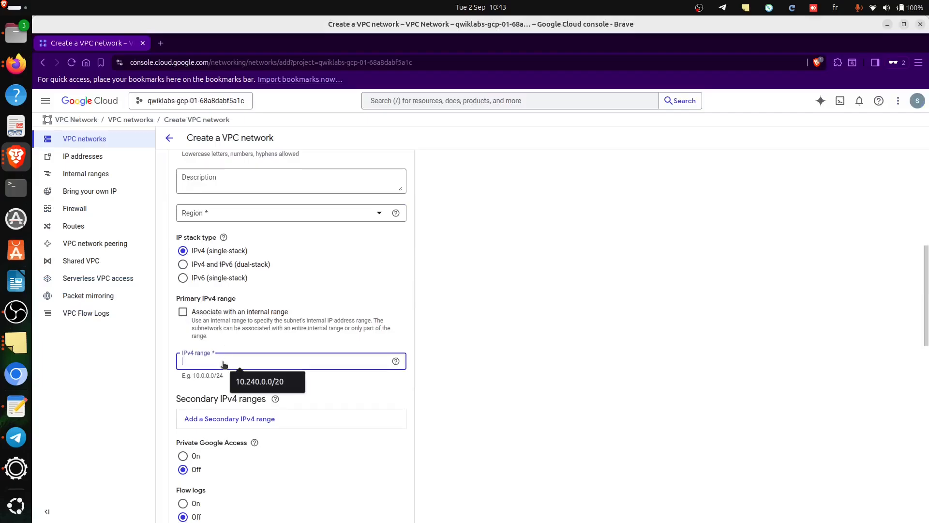
pyautogui.click(230, 374)
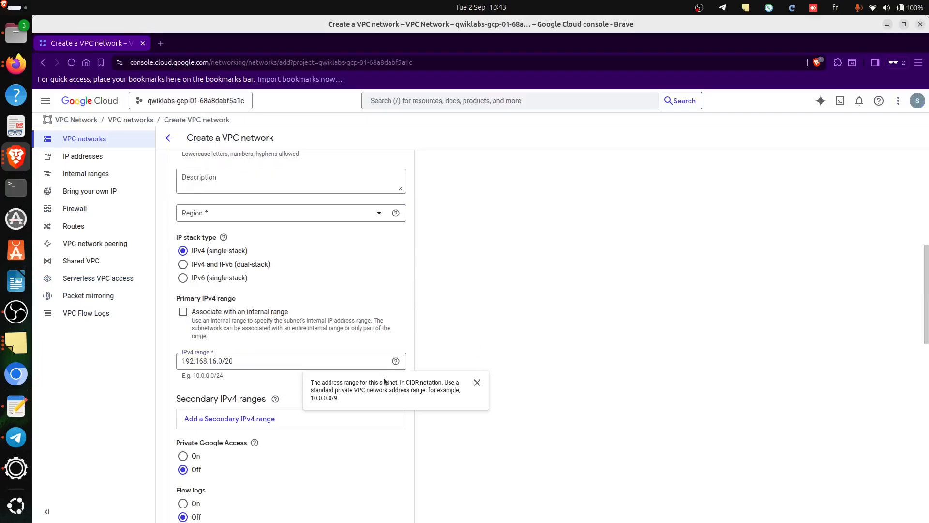
pyautogui.scroll(-5, 335, 491)
pyautogui.click(386, 421)
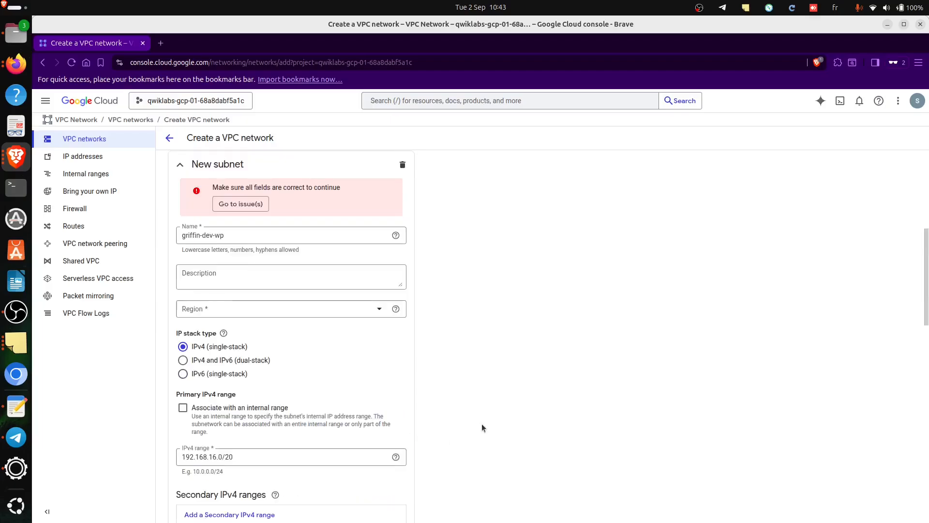
# Step: Set the griffin-dev-wp subnet's region to us-west1 (Oregon) and finish the subnet
pyautogui.click(243, 207)
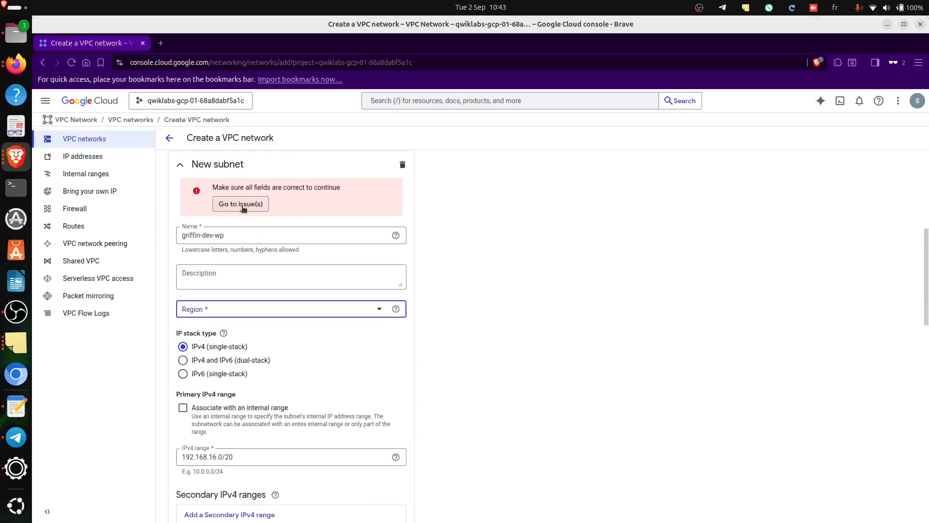
pyautogui.click(221, 313)
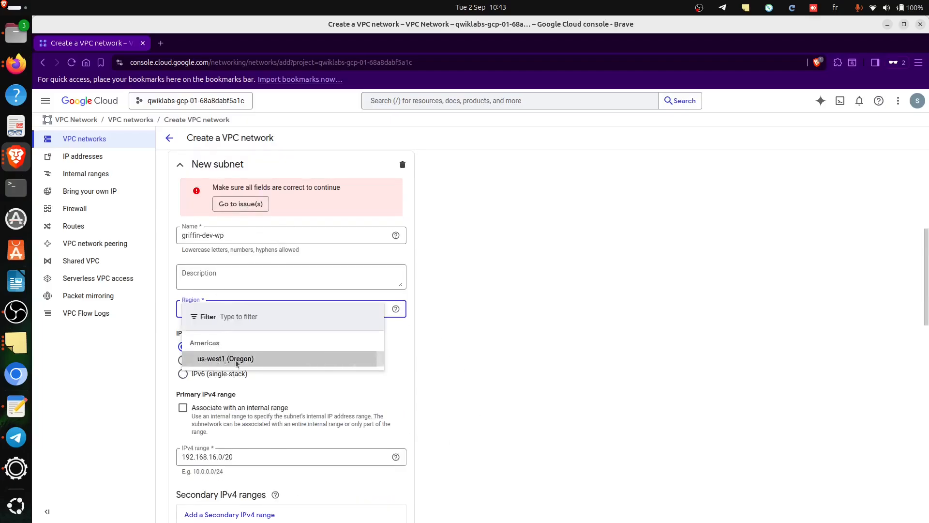
pyautogui.click(228, 355)
pyautogui.scroll(-2, 353, 402)
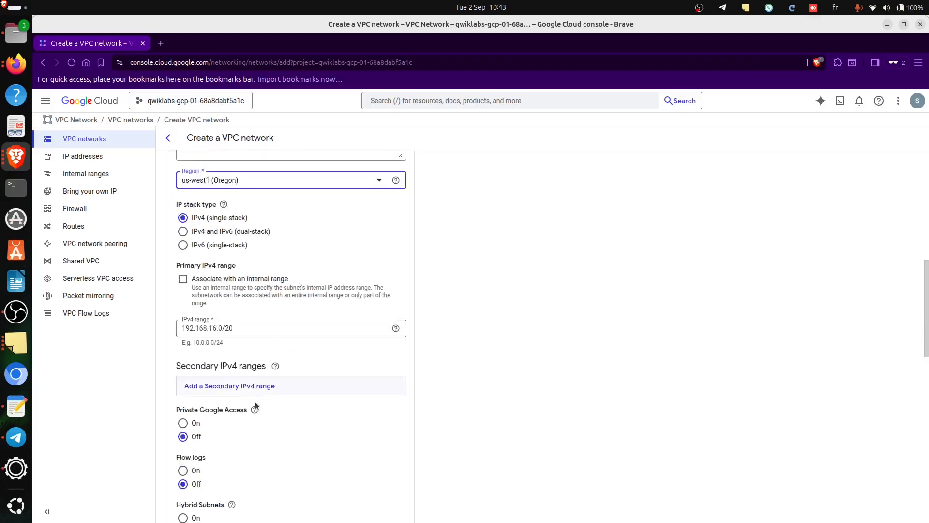
pyautogui.scroll(-5, 373, 422)
pyautogui.click(382, 269)
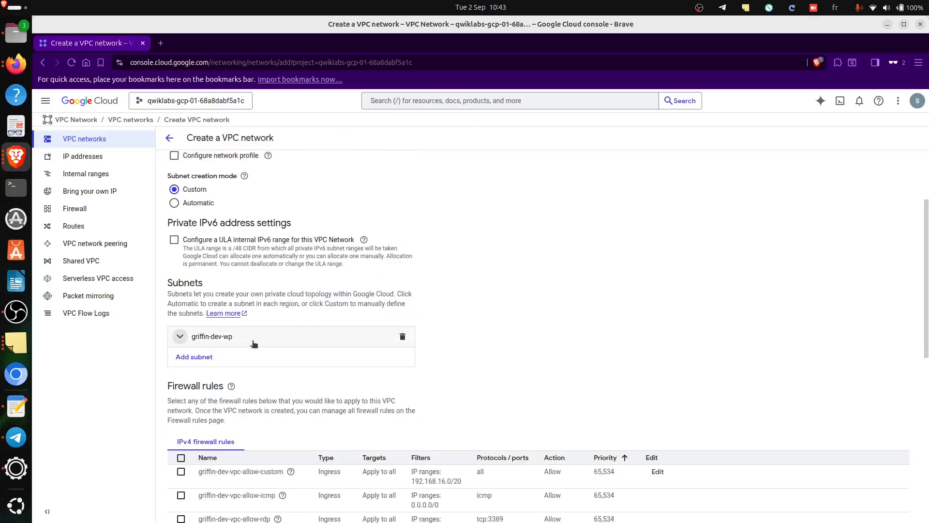
# Step: Add a second subnet and name it griffin-dev-mgmt, copying the name from the lab instructions
pyautogui.click(196, 356)
pyautogui.hotkey('alt', 'Tab')
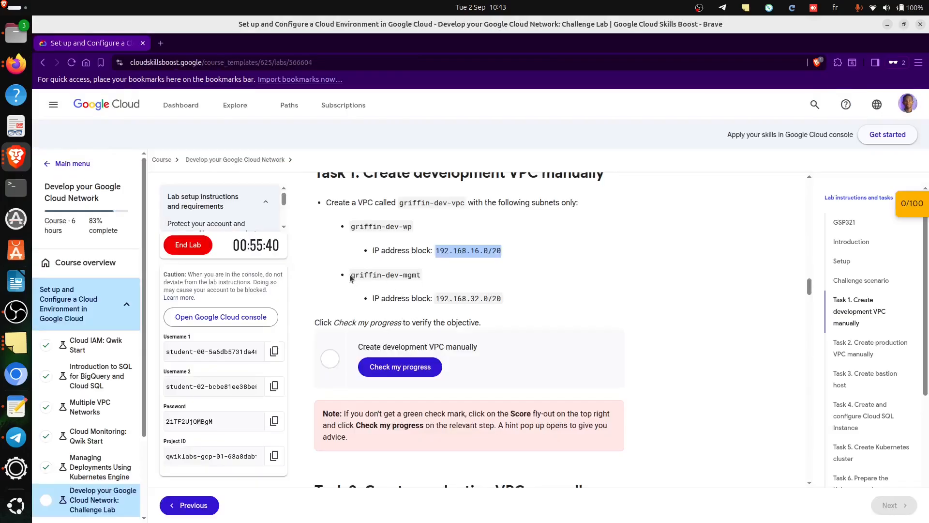
pyautogui.moveTo(350, 275); pyautogui.dragTo(419, 275)
pyautogui.hotkey('ctrl', 'c')
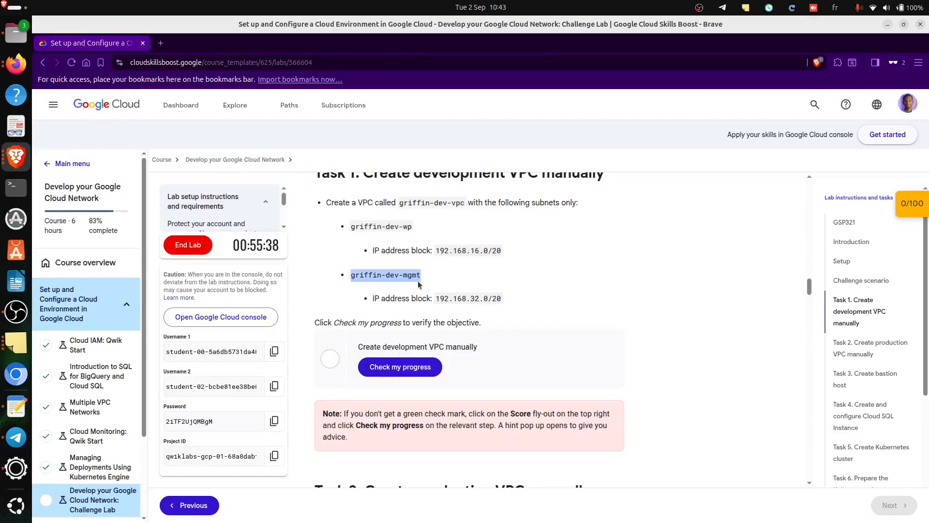
pyautogui.hotkey('alt', 'Tab')
pyautogui.click(240, 395)
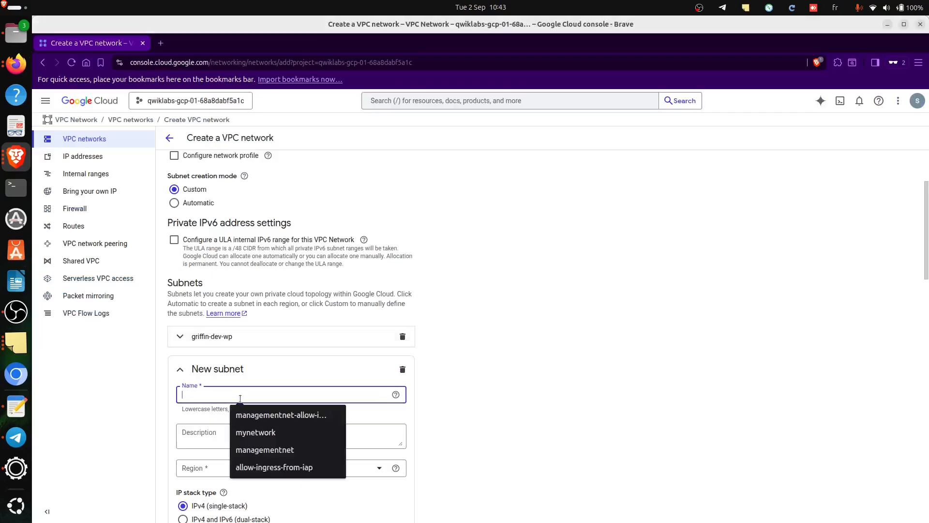
pyautogui.hotkey('ctrl', 'v')
# Step: Set the griffin-dev-mgmt subnet's region to us-west1 (Oregon) and its IPv4 range to the lab's 192.168.32.0/20, and finish the subnet
pyautogui.hotkey('alt', 'Tab')
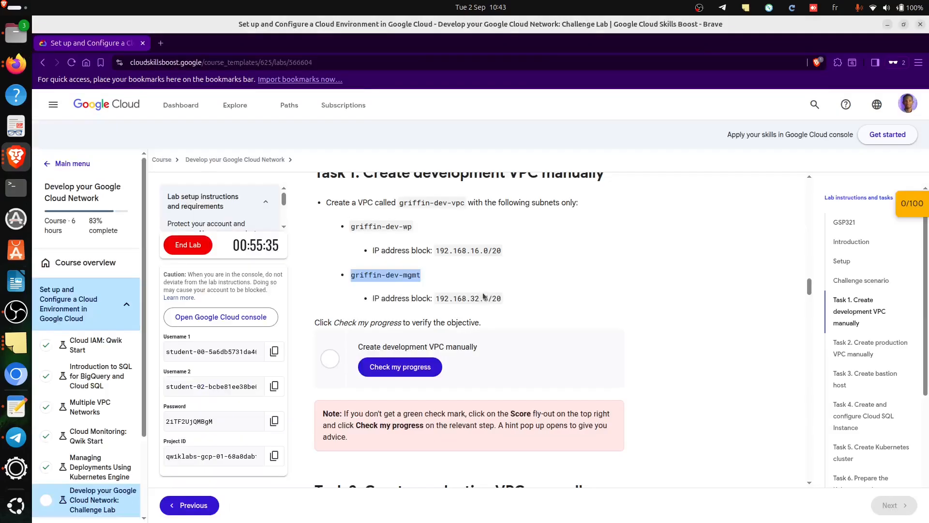
pyautogui.click(435, 298)
pyautogui.moveTo(435, 298); pyautogui.dragTo(496, 299)
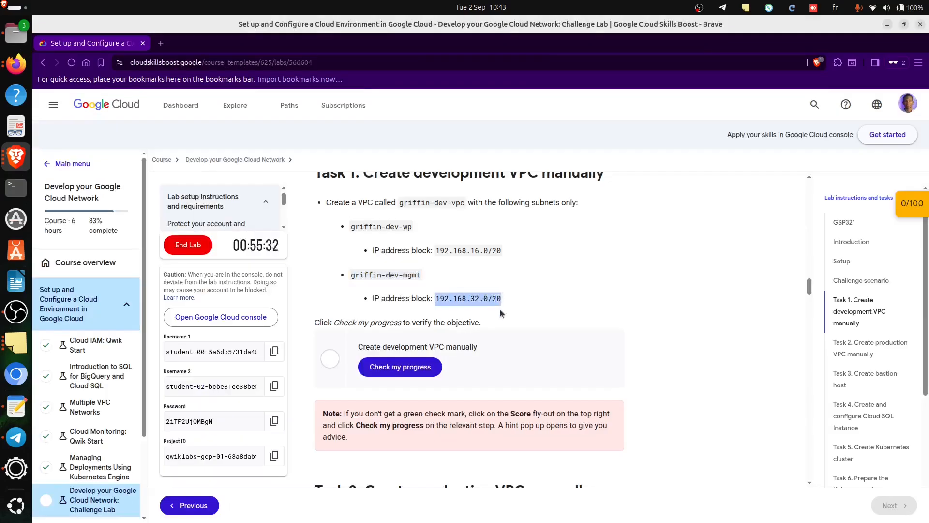
pyautogui.hotkey('alt', 'Tab')
pyautogui.scroll(-3, 318, 411)
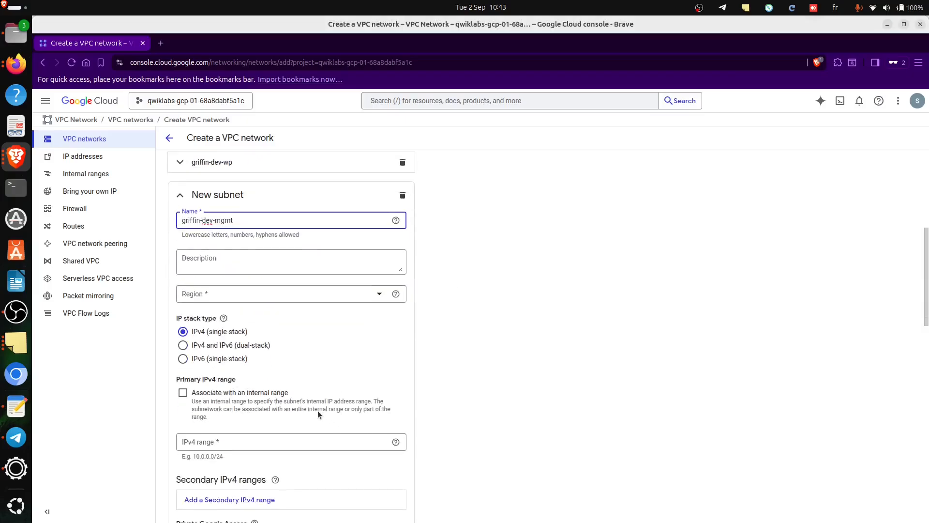
pyautogui.click(241, 292)
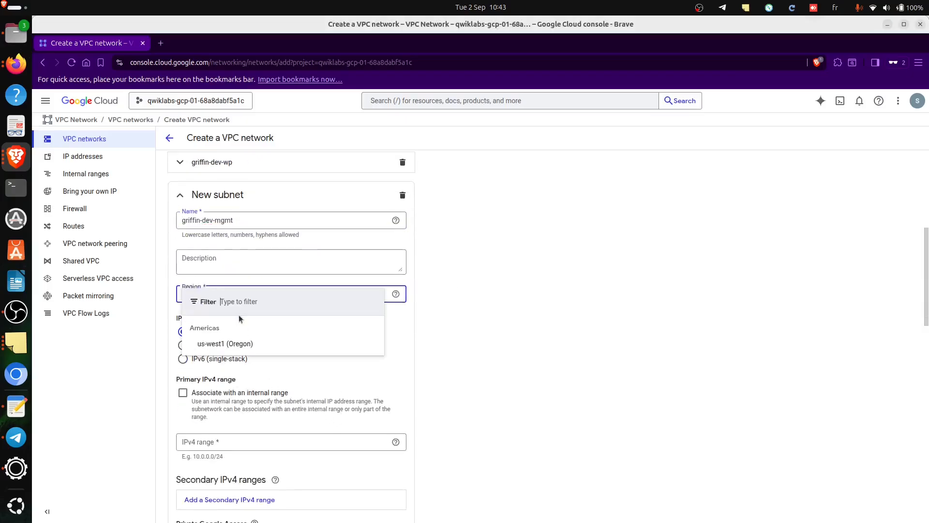
pyautogui.click(224, 342)
pyautogui.click(244, 442)
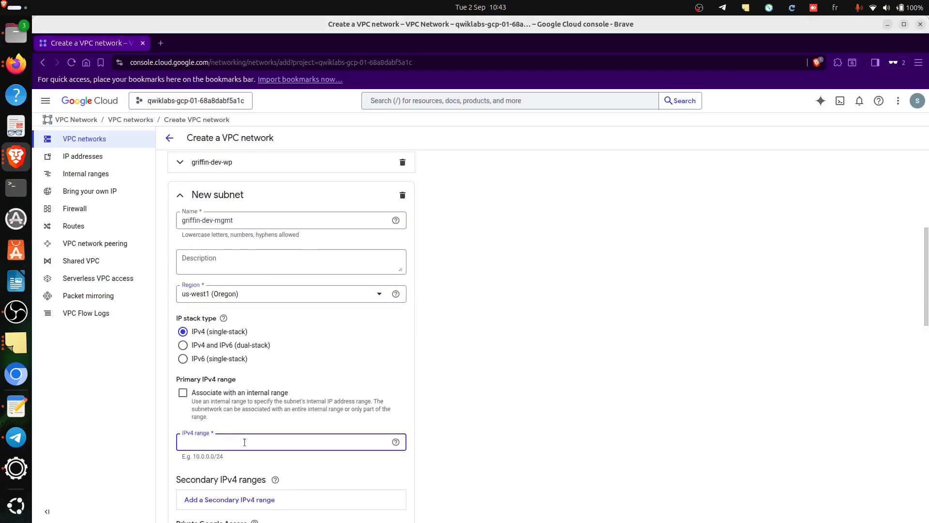
pyautogui.write('192.168.32.0/20')
pyautogui.scroll(-5, 325, 378)
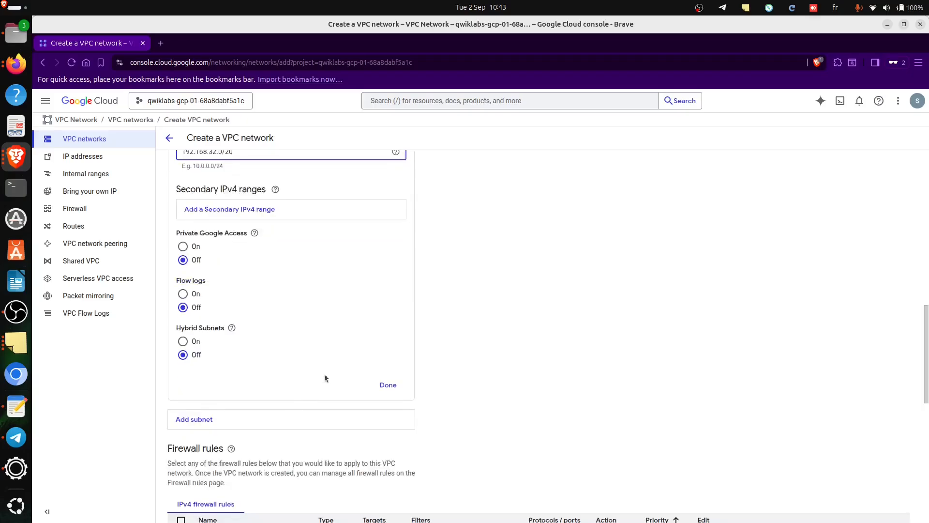
pyautogui.click(389, 385)
# Step: Review the griffin-dev-vpc configuration with its two subnets and create the network
pyautogui.scroll(-5, 549, 315)
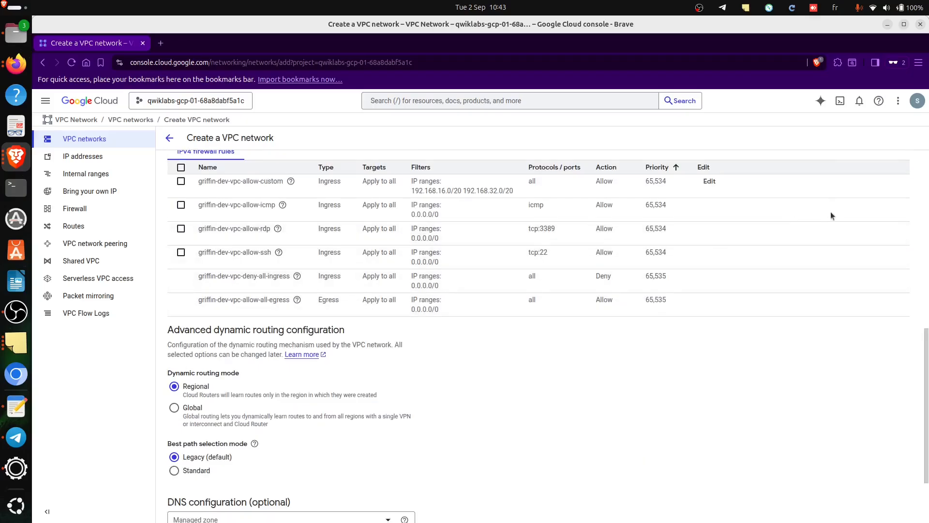
pyautogui.scroll(8, 831, 211)
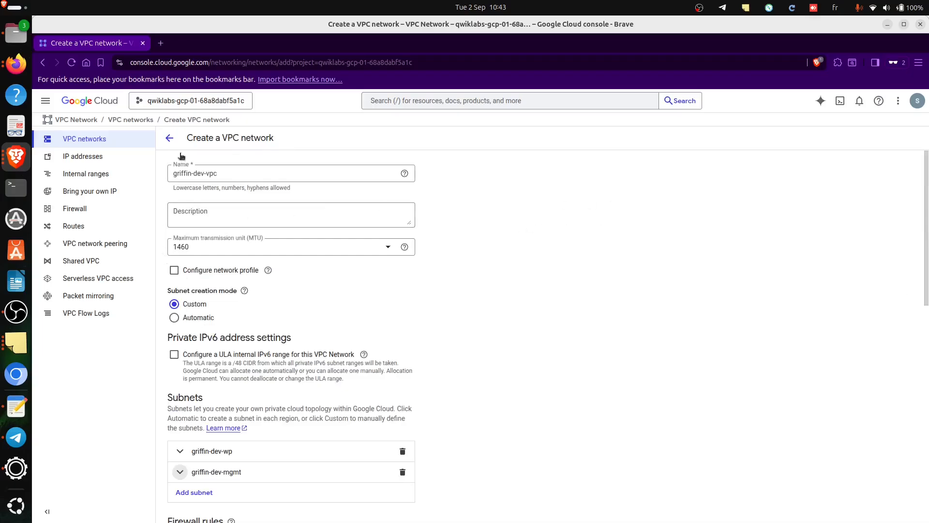
pyautogui.scroll(-10, 312, 372)
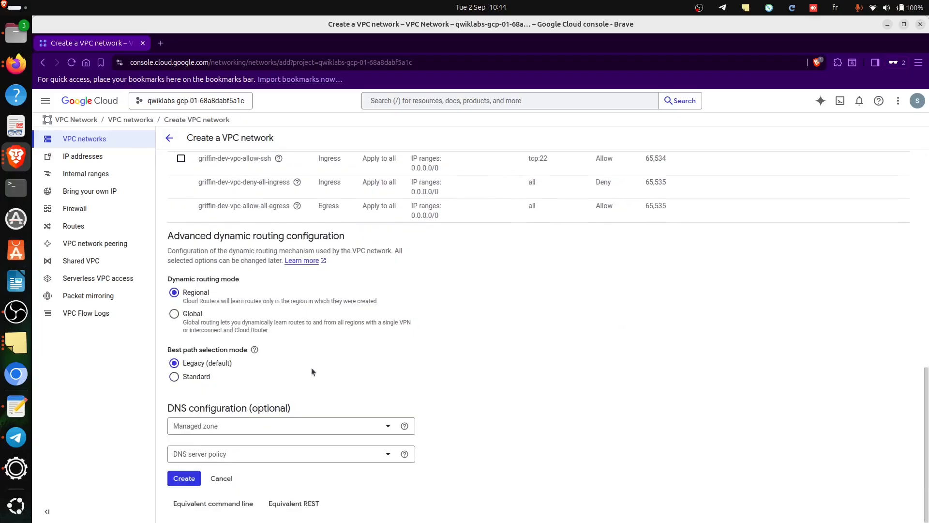
pyautogui.click(178, 480)
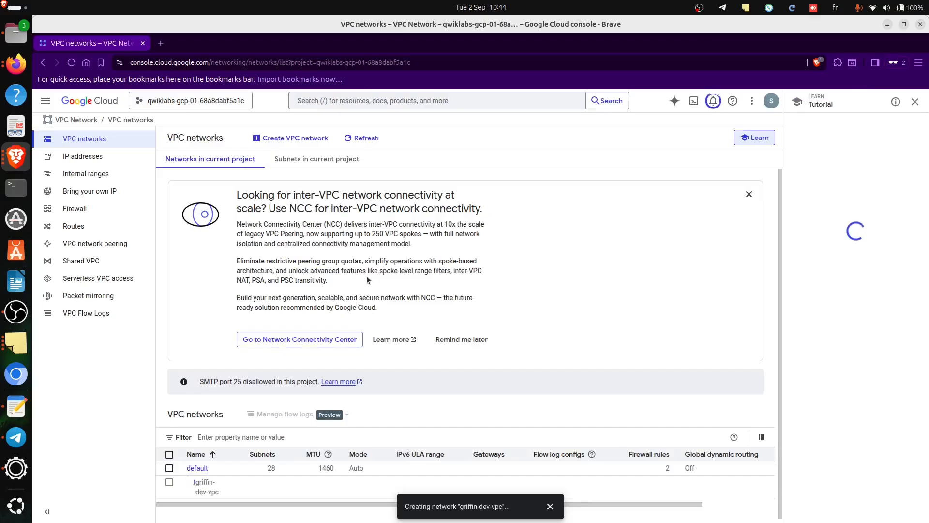
# Step: Start another VPC network and name it griffin-prod-vpc, copying the name from the lab's Task 2
pyautogui.hotkey('alt', 'Tab')
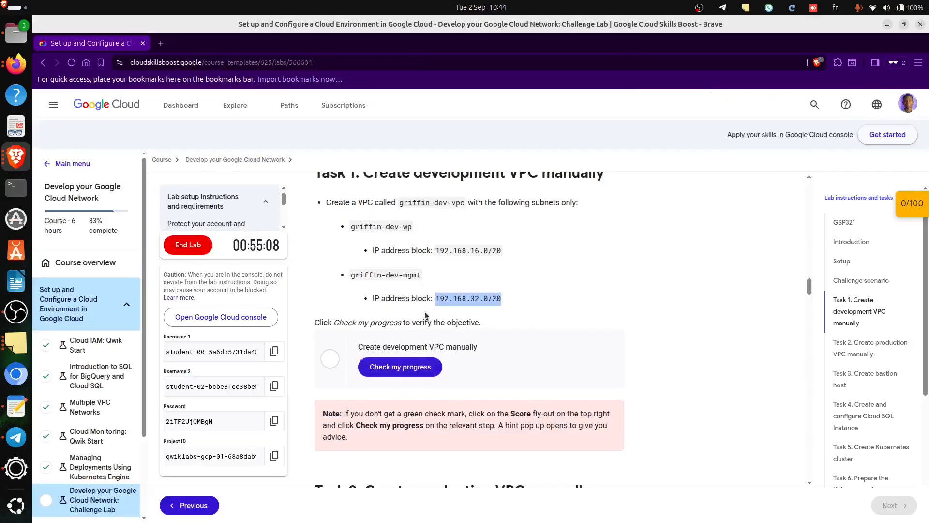
pyautogui.scroll(-3, 426, 315)
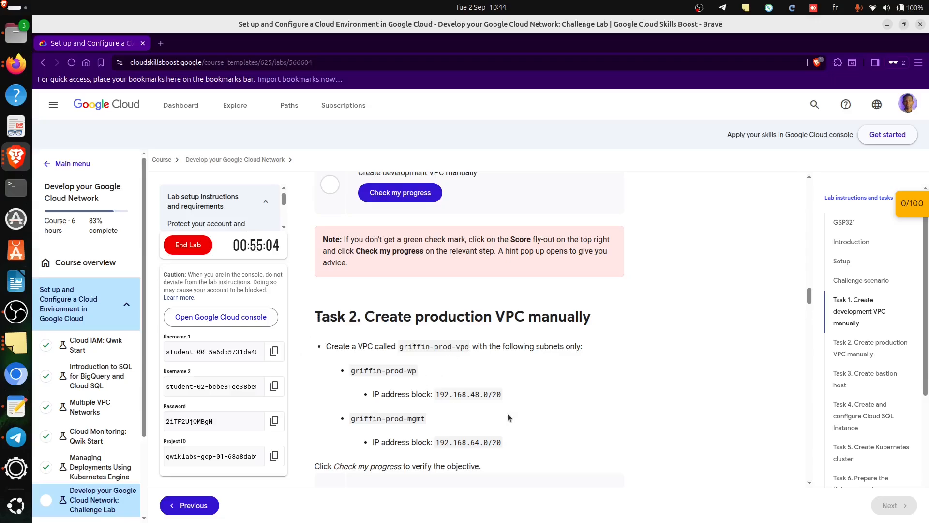
pyautogui.doubleClick(460, 349)
pyautogui.moveTo(460, 348)
pyautogui.mouseDown()
pyautogui.moveTo(507, 348)
pyautogui.moveTo(473, 347)
pyautogui.mouseUp()
pyautogui.hotkey('ctrl', 'c')
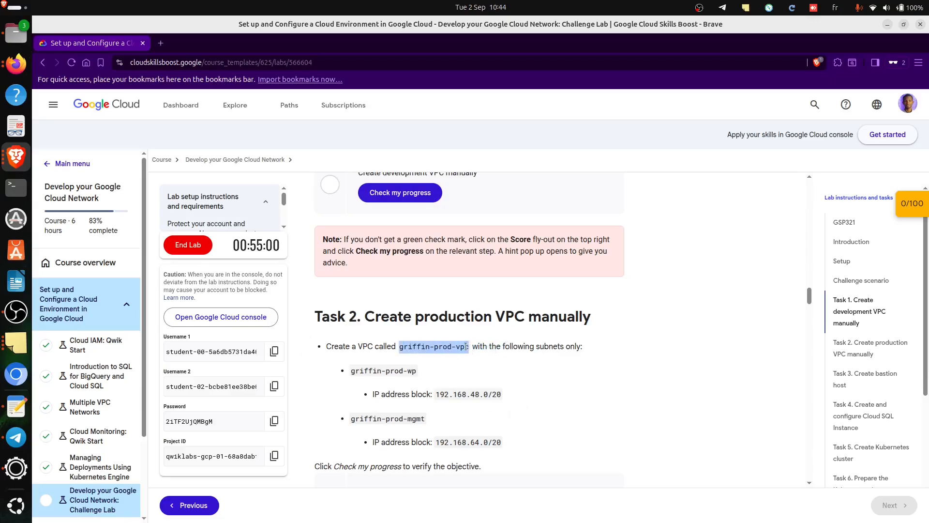
pyautogui.hotkey('alt', 'Tab')
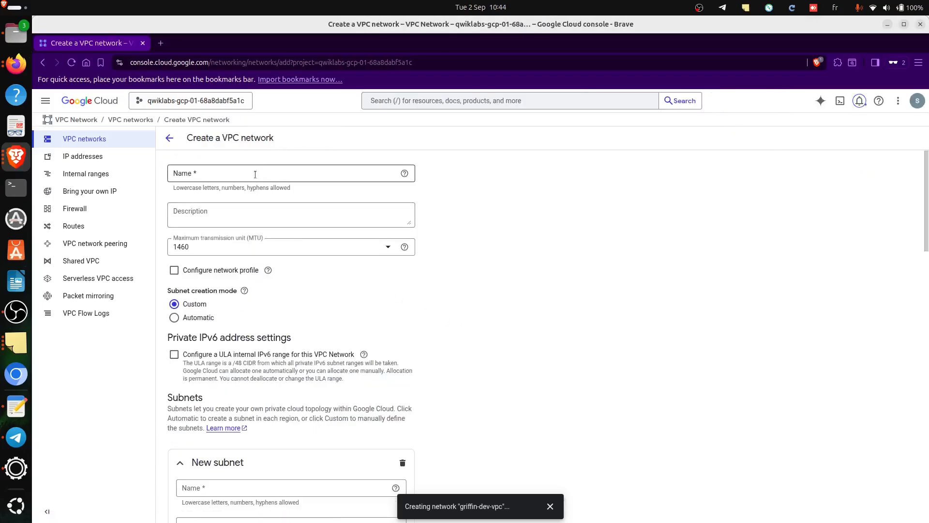
pyautogui.click(255, 174)
pyautogui.hotkey('ctrl', 'v')
# Step: Copy the first production subnet name from the lab and name the new subnet griffin-prod-wp
pyautogui.scroll(-5, 294, 373)
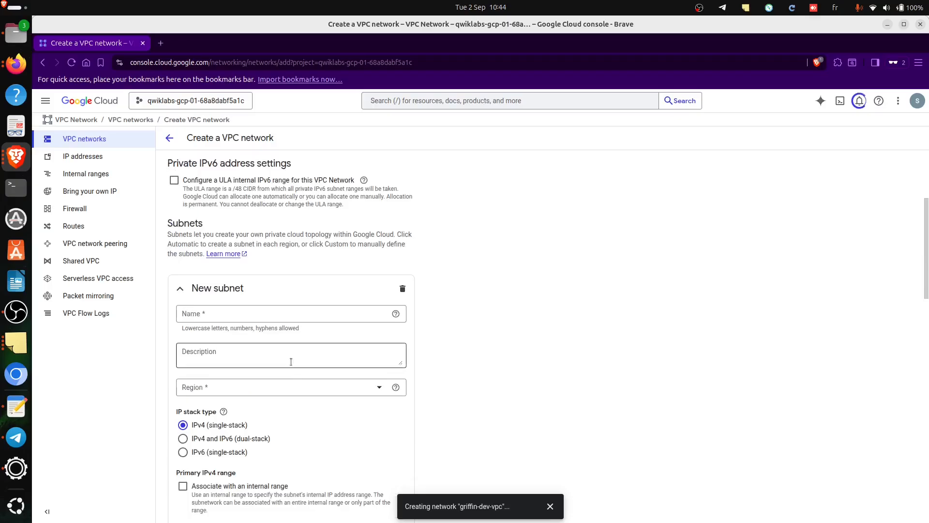
pyautogui.scroll(3, 248, 326)
pyautogui.hotkey('alt', 'Tab')
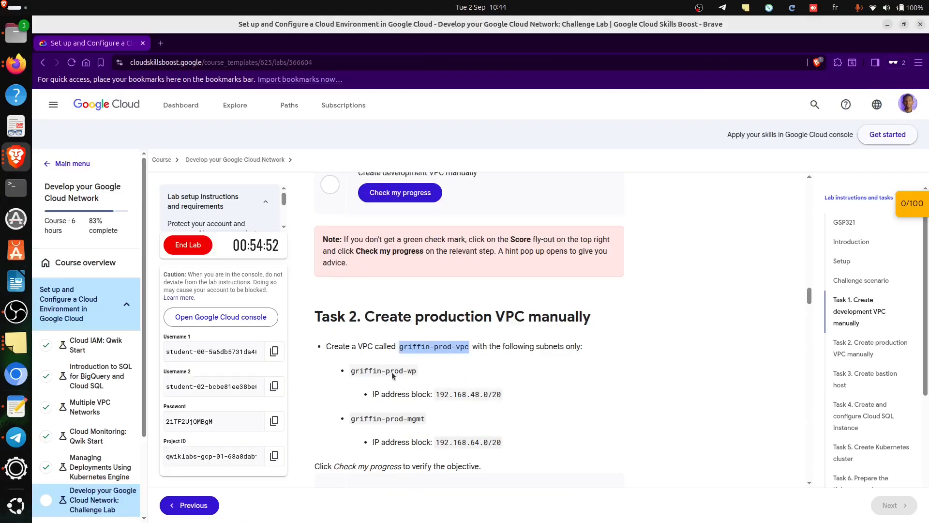
pyautogui.click(353, 371)
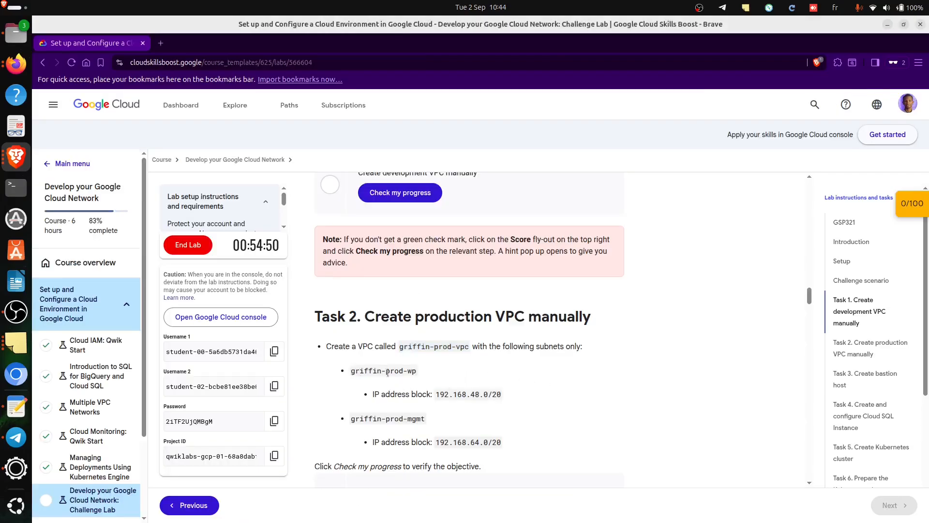
pyautogui.tripleClick(415, 371)
pyautogui.hotkey('ctrl', 'c')
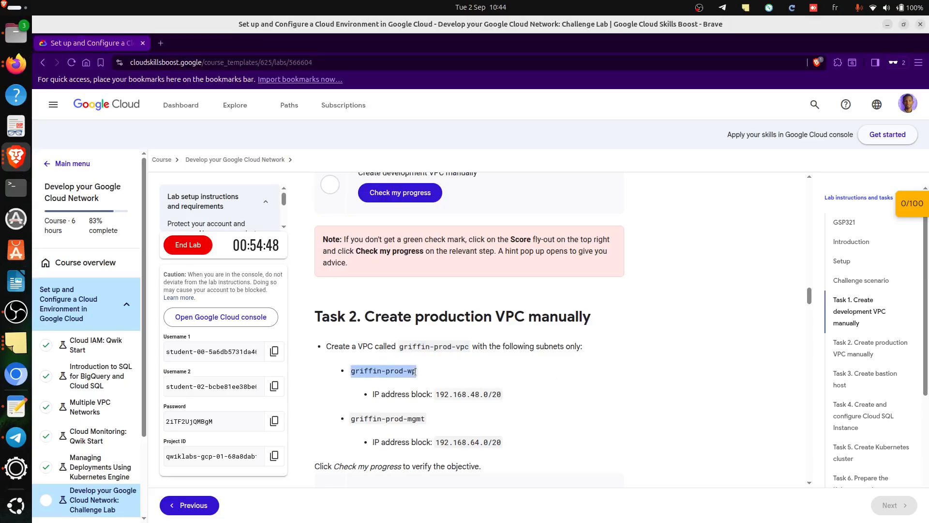
pyautogui.hotkey('alt', 'Tab')
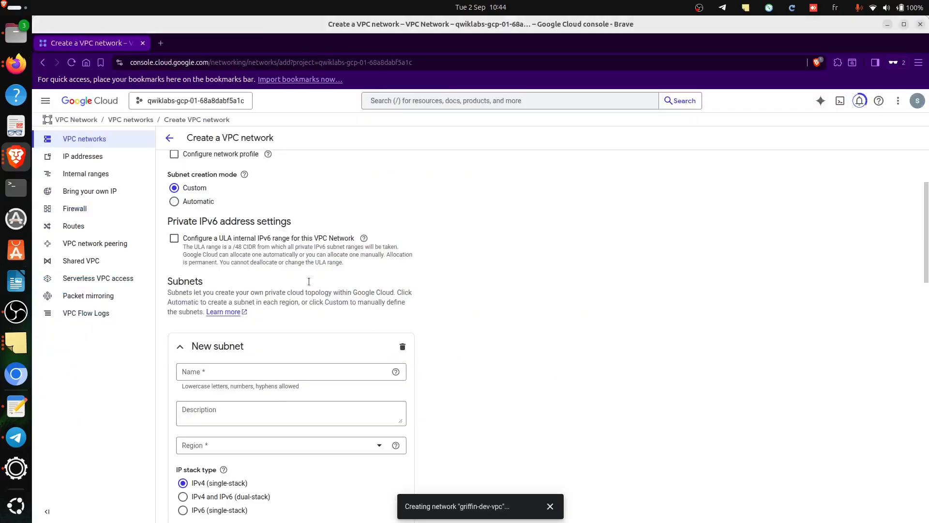
pyautogui.click(271, 374)
pyautogui.hotkey('ctrl', 'v')
# Step: Set the griffin-prod-wp subnet's region to us-west1 (Oregon) and its IPv4 range to the lab's 192.168.48.0/20, and finish the subnet
pyautogui.hotkey('alt', 'Tab')
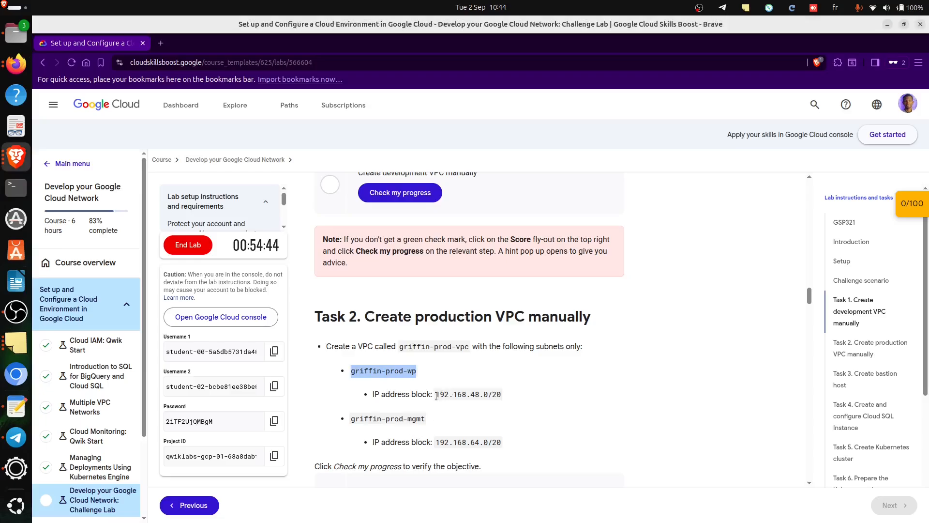
pyautogui.moveTo(437, 396); pyautogui.dragTo(499, 396)
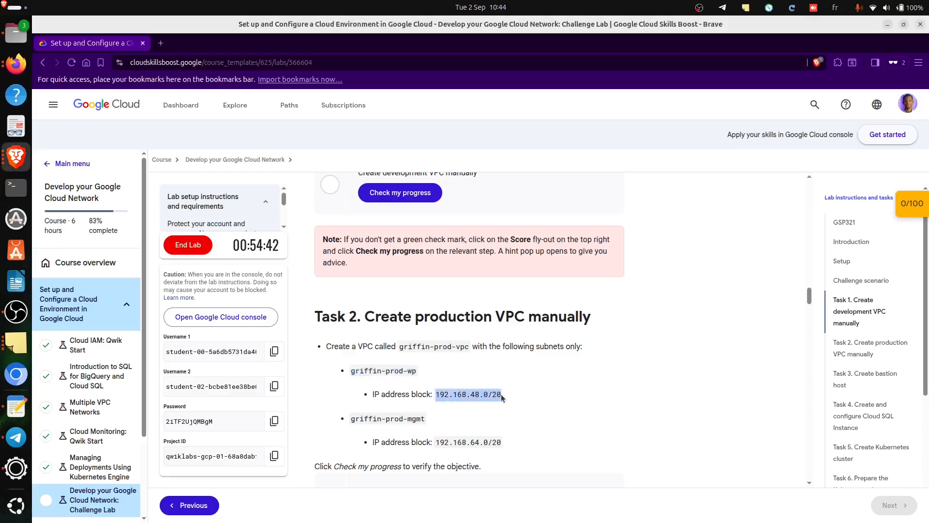
pyautogui.hotkey('alt', 'Tab')
pyautogui.scroll(-3, 236, 313)
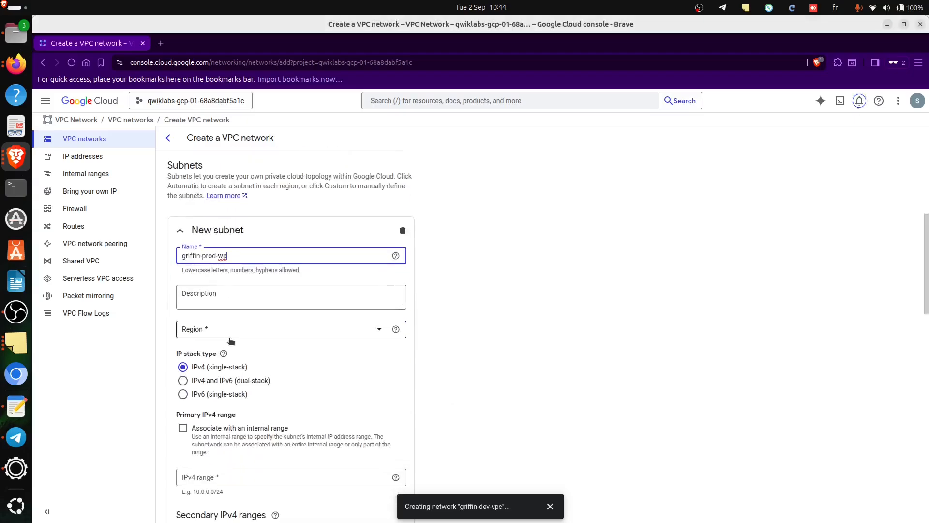
pyautogui.click(229, 336)
pyautogui.click(226, 378)
pyautogui.click(232, 477)
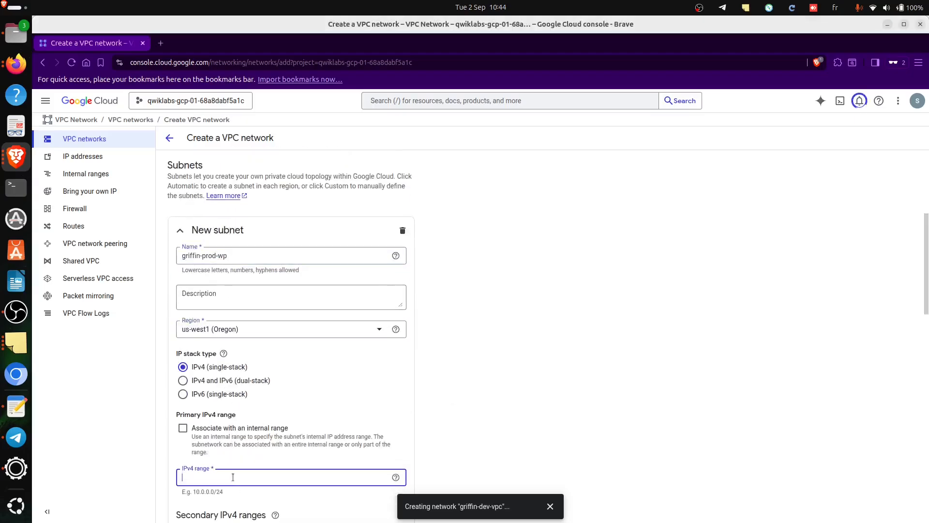
pyautogui.write('192.168.48.0/20')
pyautogui.scroll(-9, 295, 398)
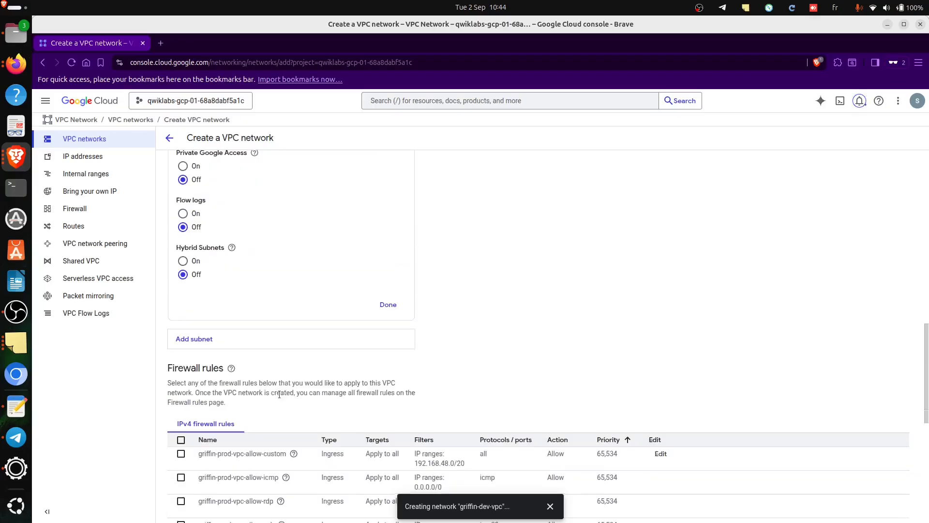
pyautogui.click(388, 304)
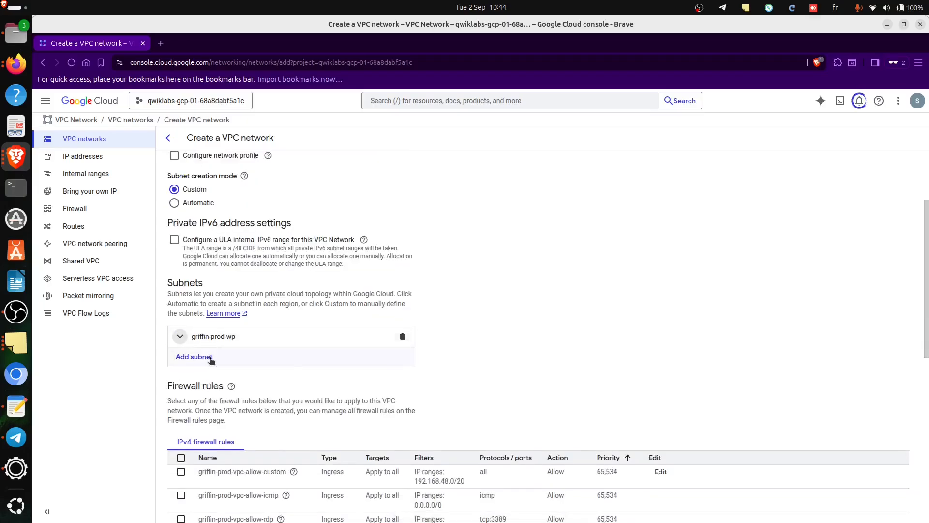
# Step: Add a second subnet to griffin-prod-vpc and name it griffin-prod-mgmt, copying the name from the lab instructions
pyautogui.click(211, 361)
pyautogui.hotkey('alt', 'Tab')
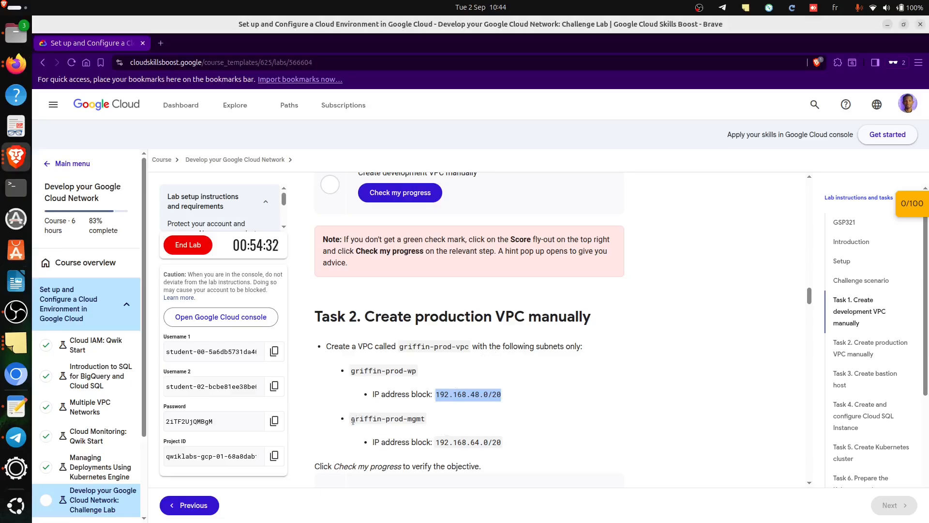
pyautogui.moveTo(353, 420); pyautogui.dragTo(424, 418)
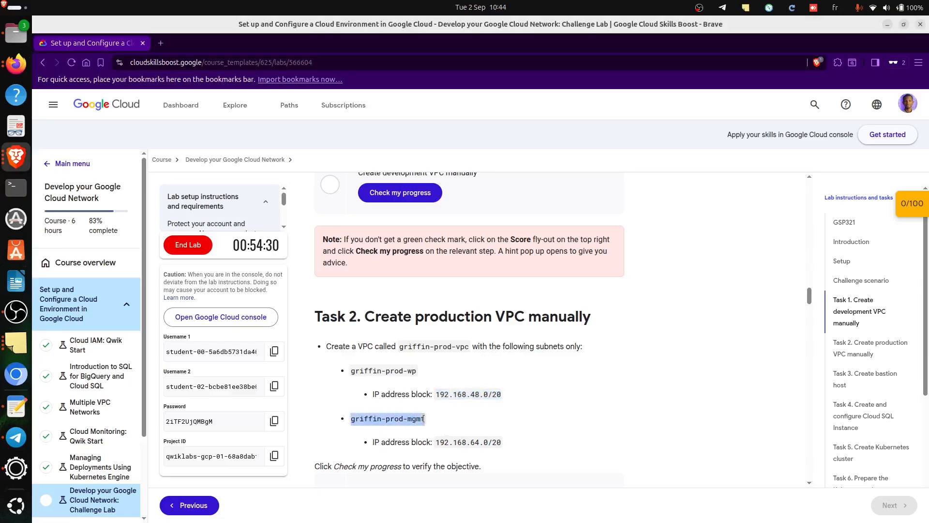
pyautogui.hotkey('ctrl', 'c')
pyautogui.hotkey('alt', 'Tab')
pyautogui.click(229, 396)
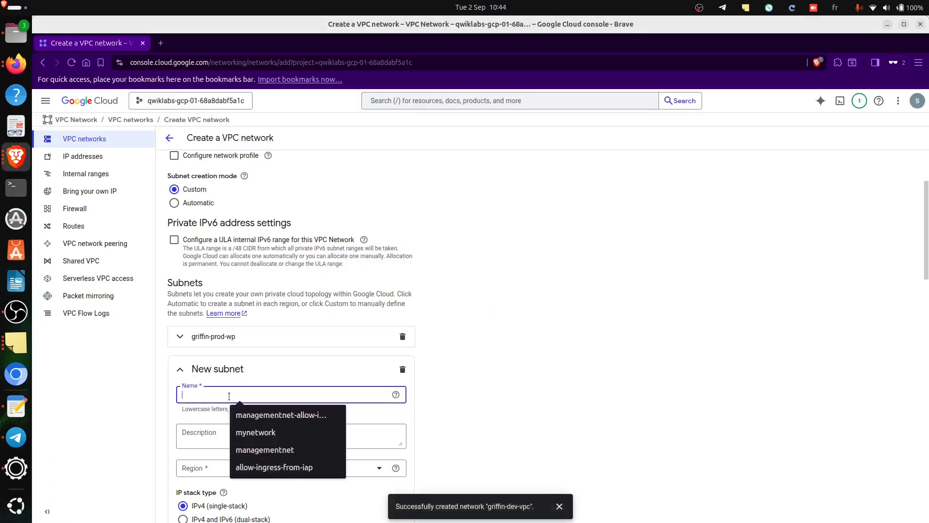
pyautogui.hotkey('ctrl', 'v')
# Step: Set the griffin-prod-mgmt subnet's region to us-west1 (Oregon) and its IPv4 range to the lab's 192.168.64.0/20, and finish the subnet
pyautogui.hotkey('alt', 'Tab')
pyautogui.moveTo(436, 441); pyautogui.dragTo(501, 441)
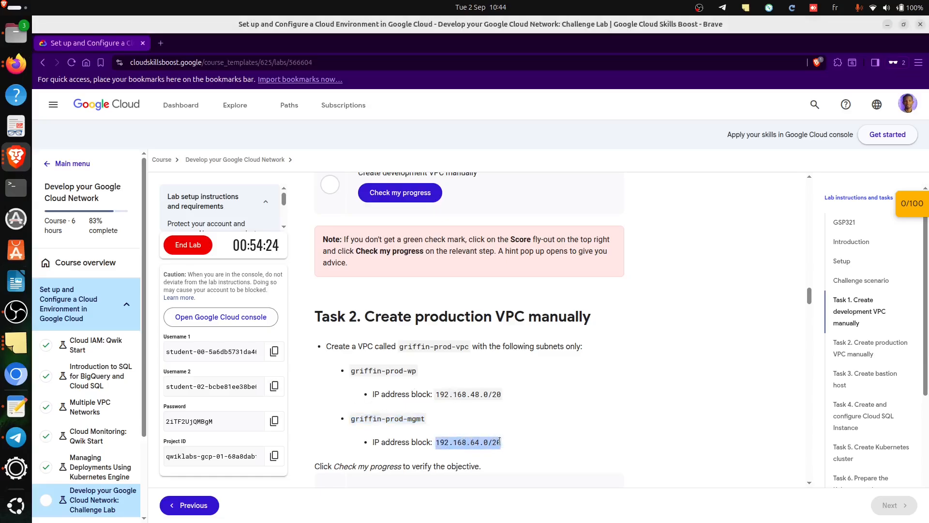
pyautogui.hotkey('ctrl', 'c')
pyautogui.hotkey('alt', 'Tab')
pyautogui.click(227, 467)
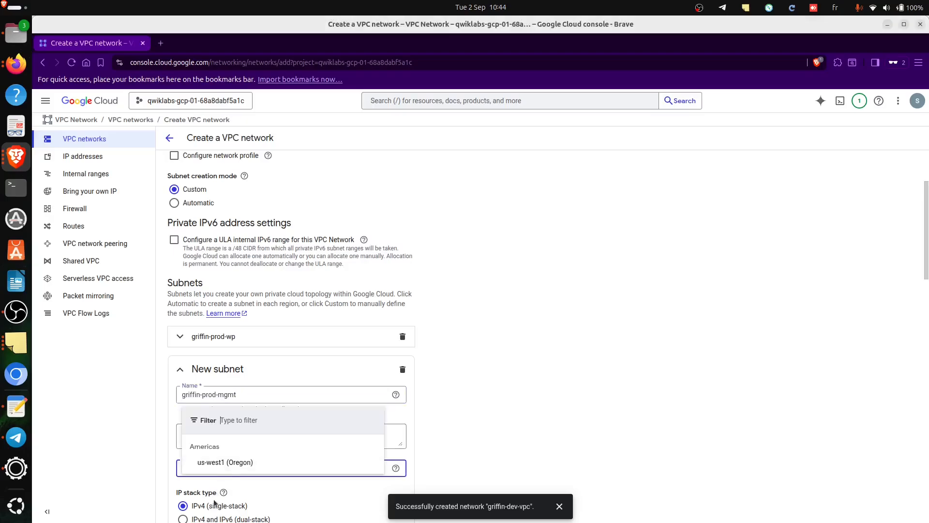
pyautogui.click(268, 458)
pyautogui.scroll(-3, 271, 448)
pyautogui.click(257, 441)
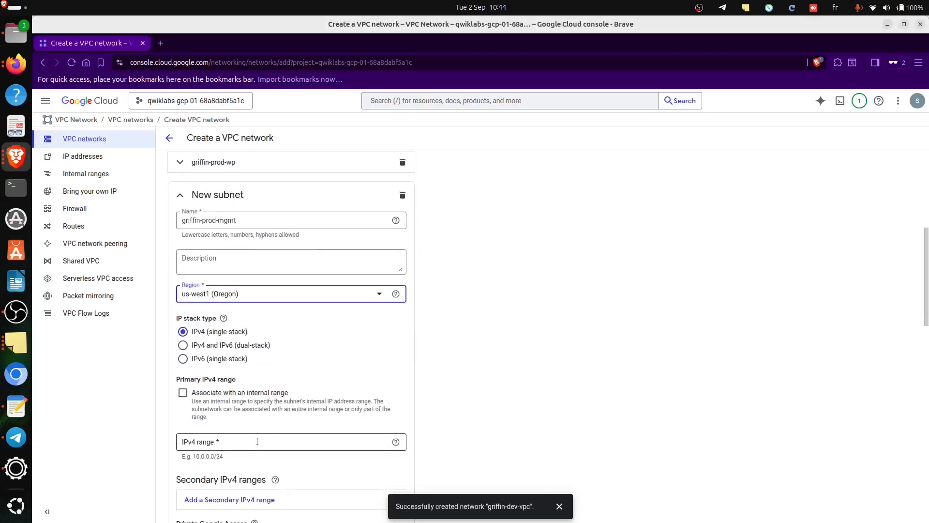
pyautogui.hotkey('ctrl', 'v')
pyautogui.scroll(-5, 342, 418)
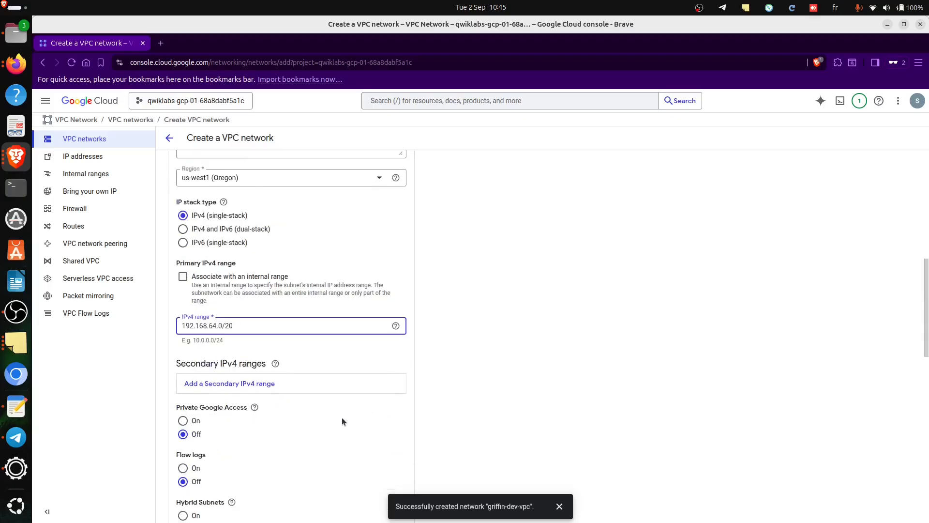
pyautogui.click(387, 385)
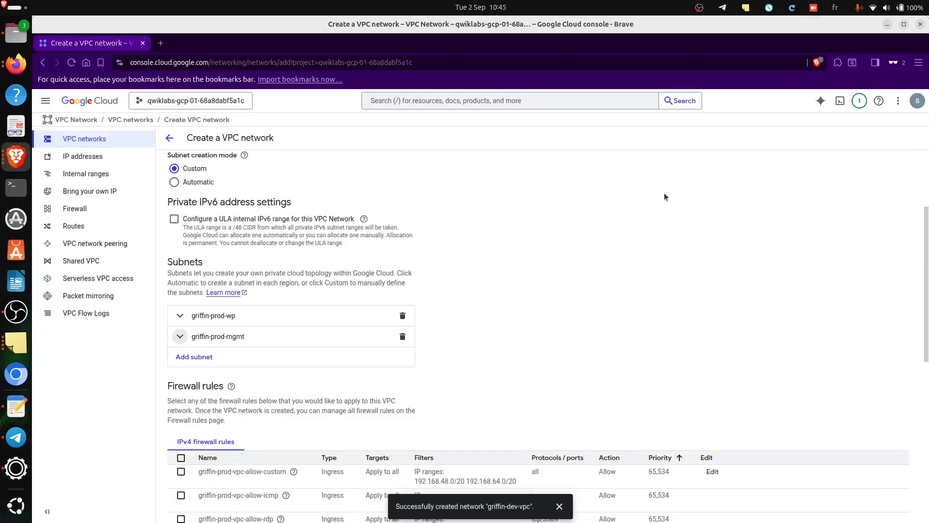
# Step: Include the griffin-prod-vpc-allow-ssh firewall rule and create the griffin-prod-vpc network
pyautogui.scroll(-6, 252, 359)
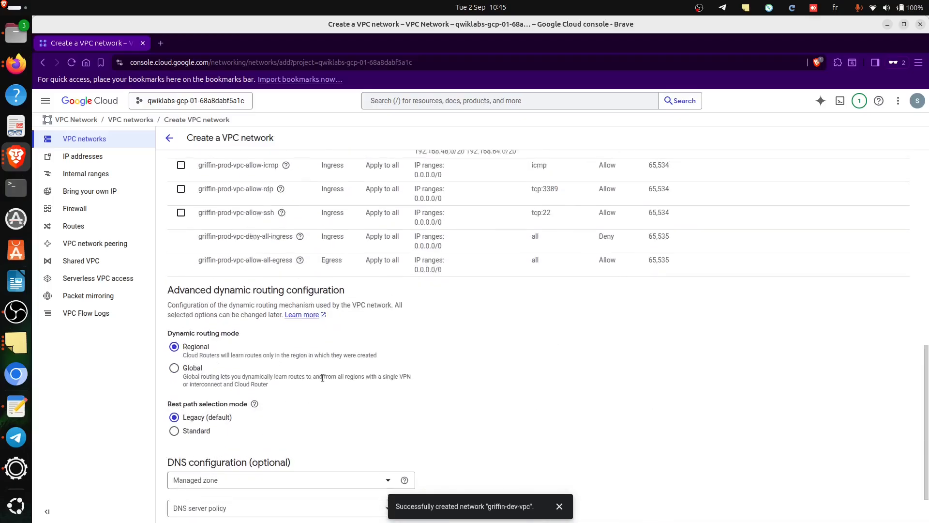
pyautogui.scroll(3, 322, 378)
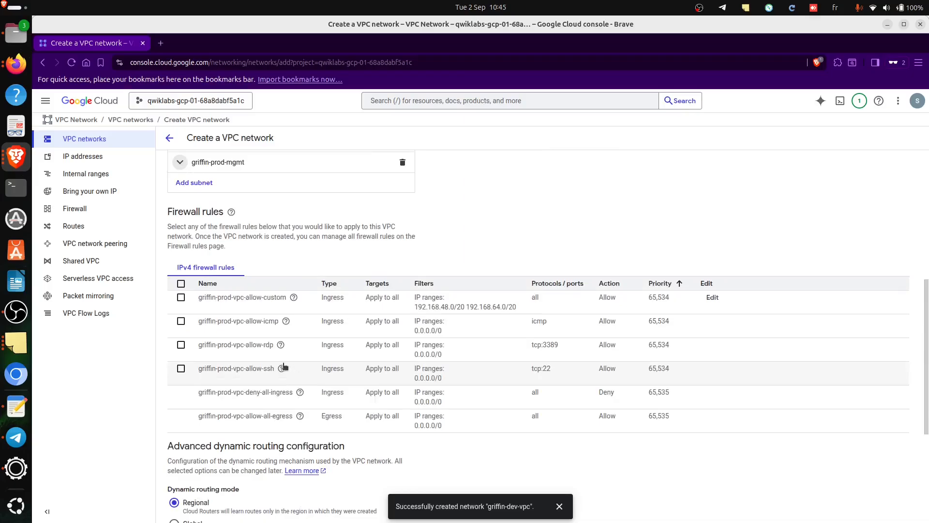
pyautogui.click(181, 369)
pyautogui.scroll(-4, 255, 461)
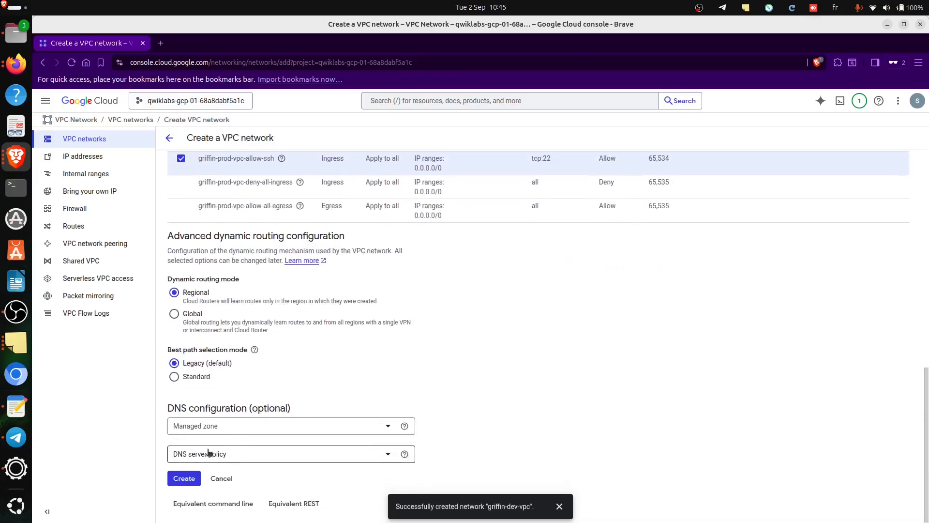
pyautogui.click(182, 478)
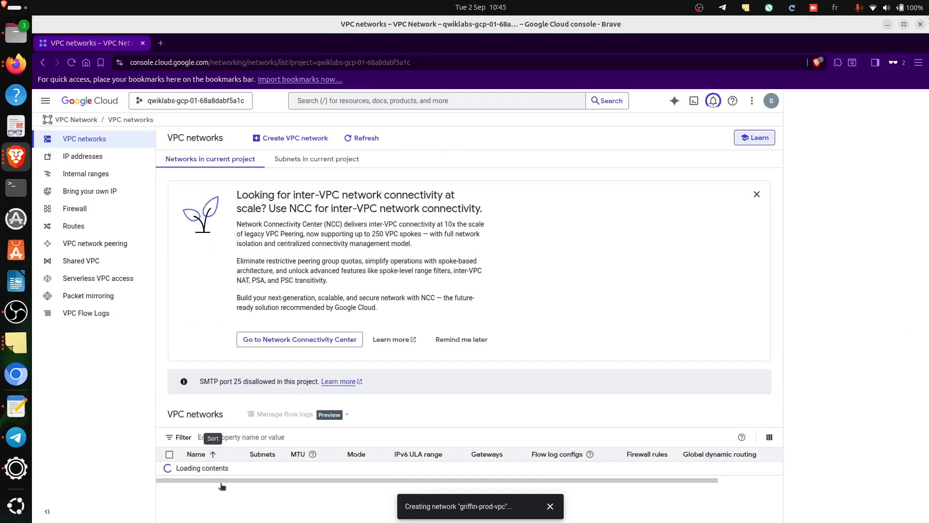
# Step: Examine the editable settings of the griffin-dev-vpc network and the project's IP addresses page
pyautogui.scroll(-1, 199, 428)
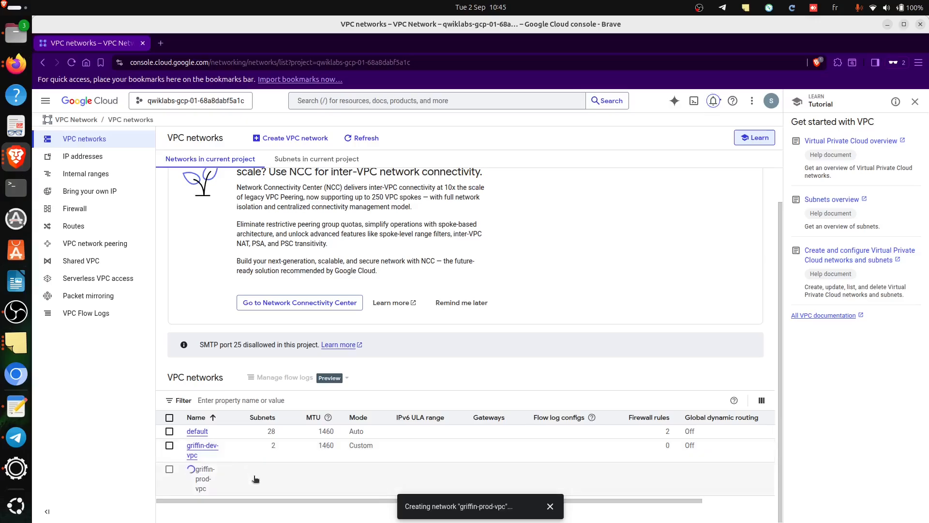
pyautogui.click(205, 450)
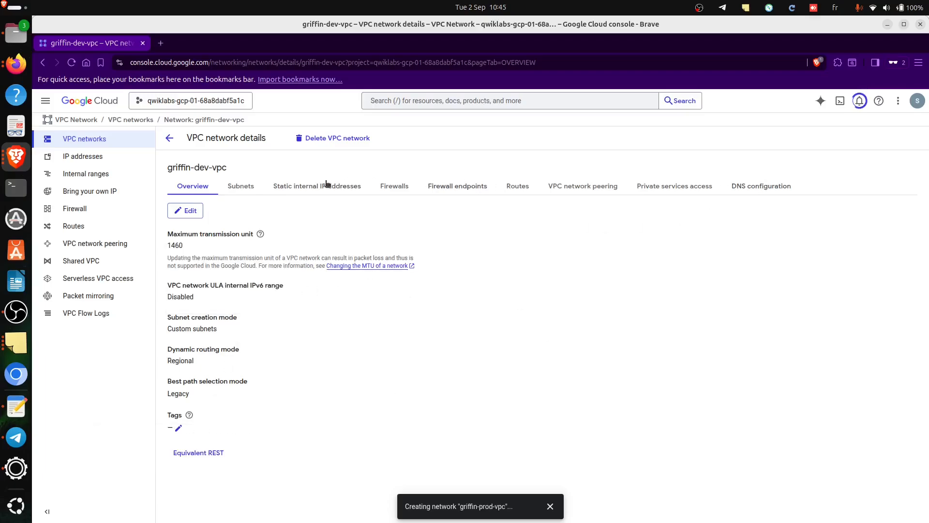
pyautogui.click(187, 211)
pyautogui.scroll(-3, 301, 373)
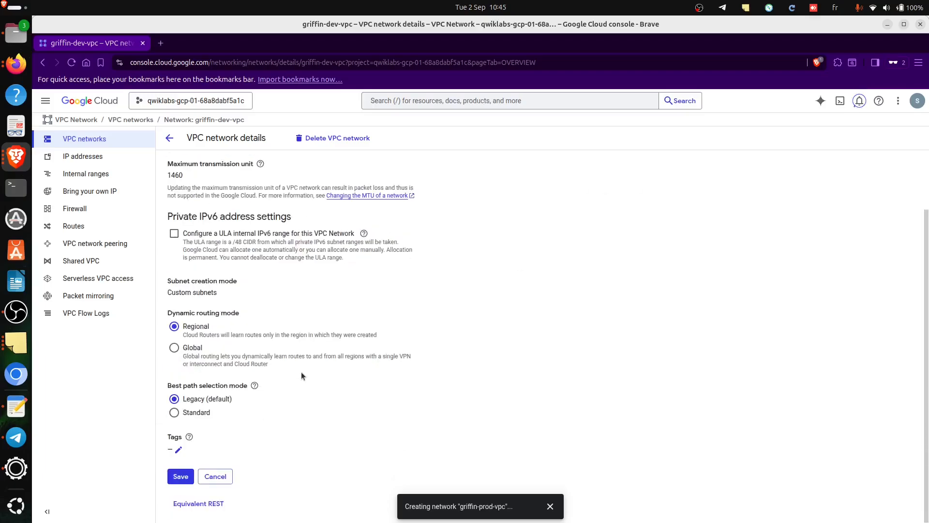
pyautogui.click(83, 156)
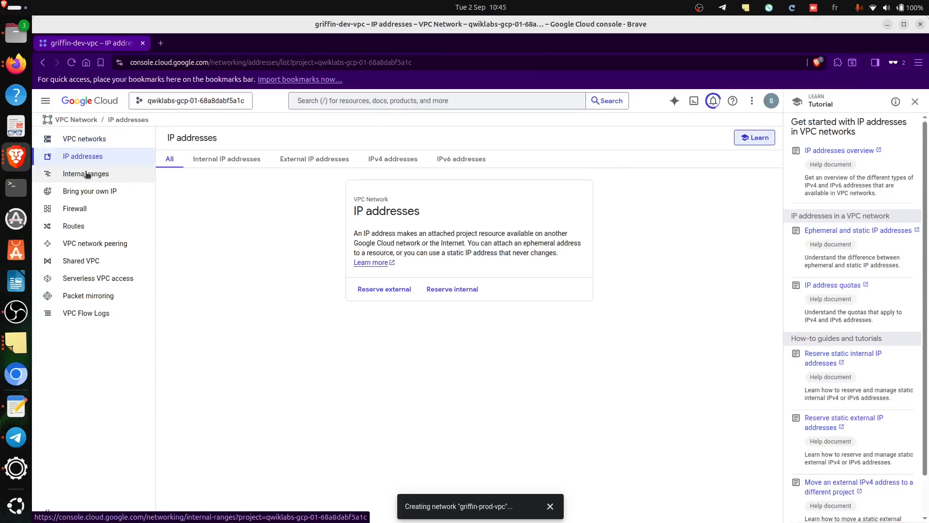
# Step: Examine the project's VPC firewall rules and network firewall policies, including the griffin-prod-vpc-allow-ssh rule
pyautogui.click(87, 174)
pyautogui.click(82, 209)
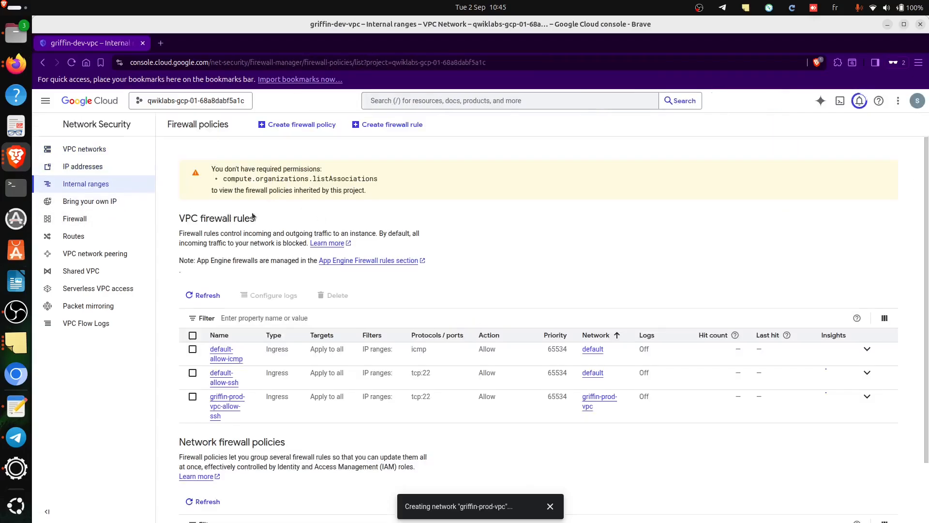
pyautogui.scroll(-5, 298, 396)
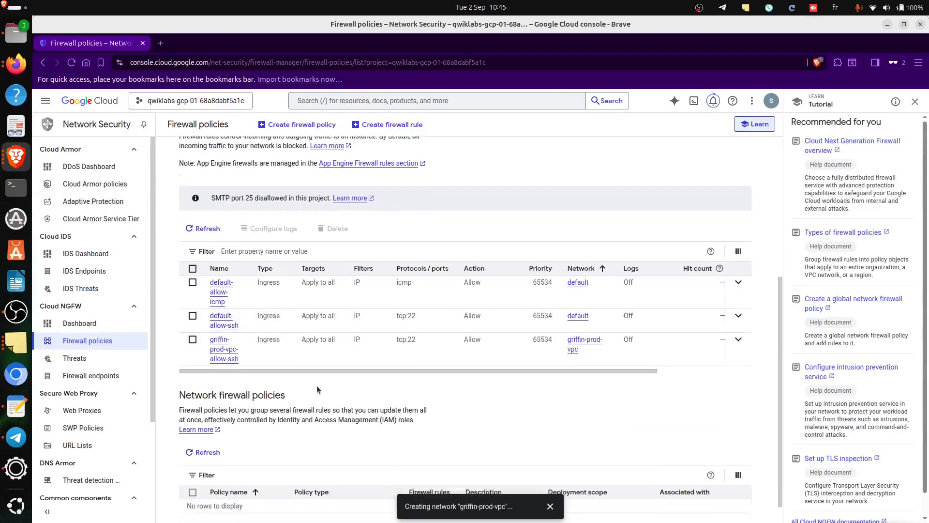
pyautogui.scroll(-1, 317, 390)
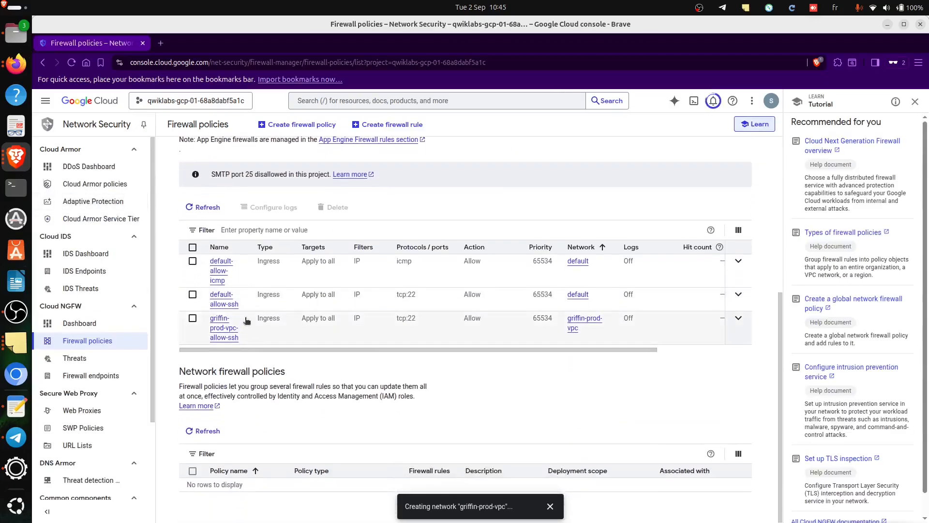
pyautogui.click(192, 319)
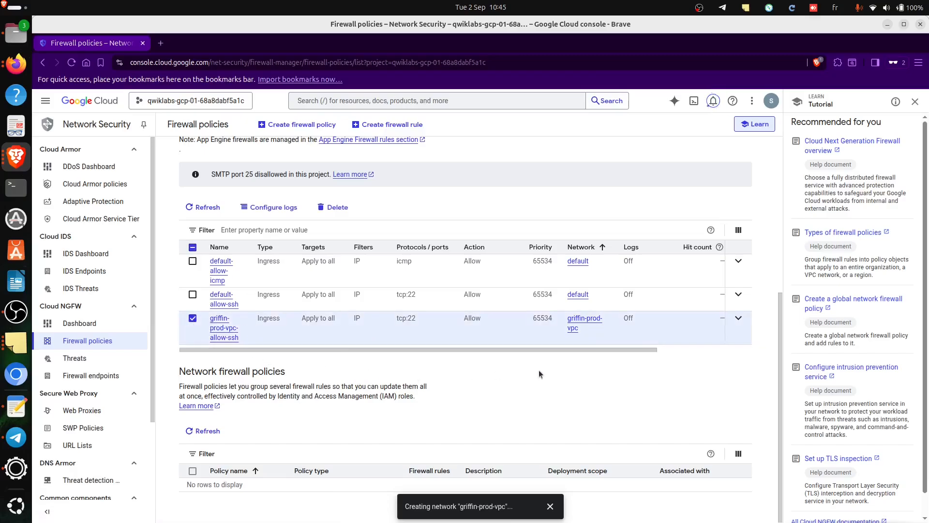
pyautogui.scroll(5, 542, 370)
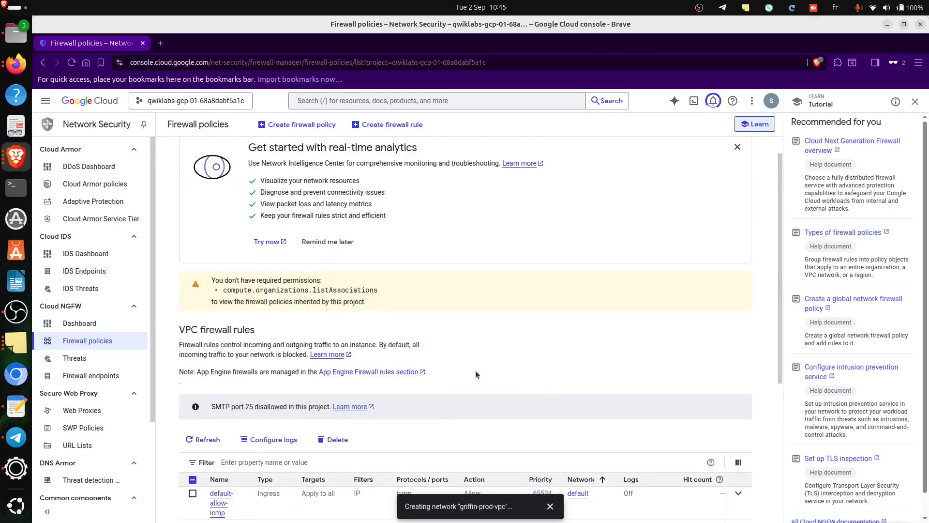
pyautogui.scroll(-7, 475, 370)
pyautogui.scroll(8, 545, 344)
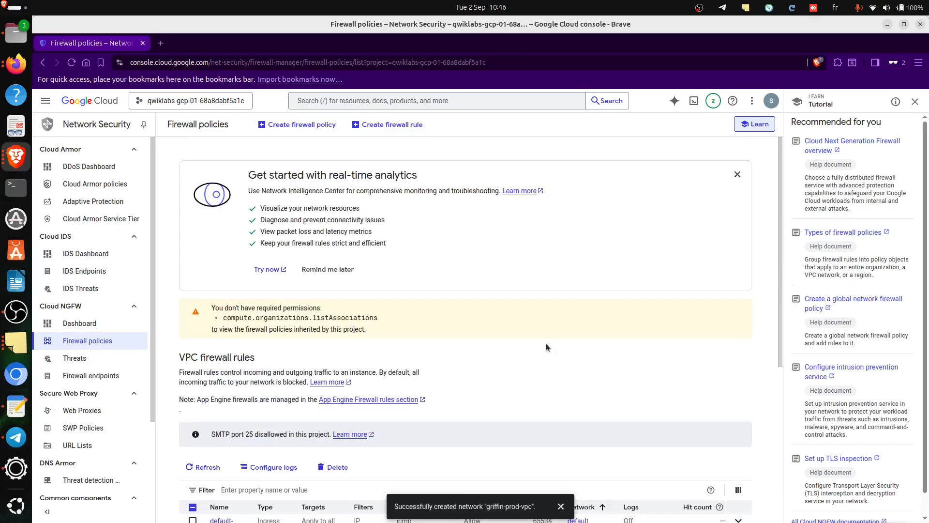
pyautogui.scroll(-5, 550, 348)
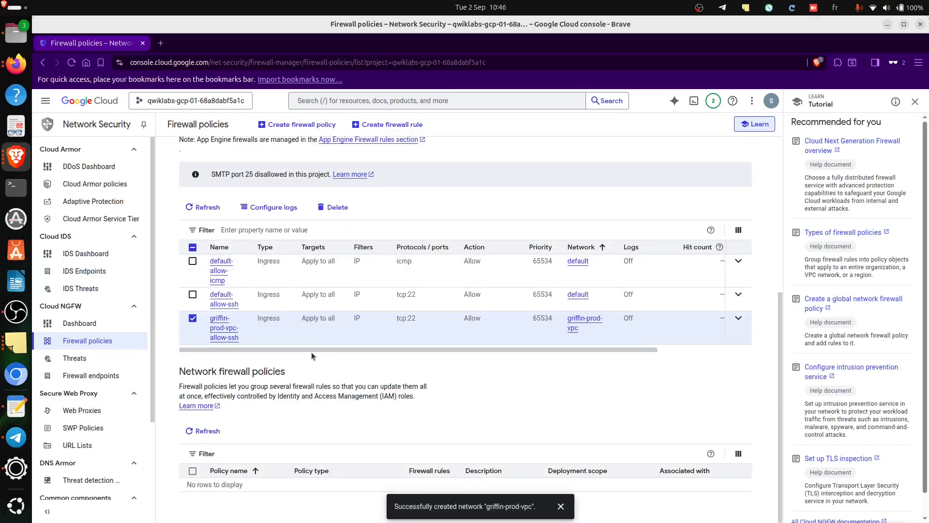
pyautogui.scroll(5, 311, 352)
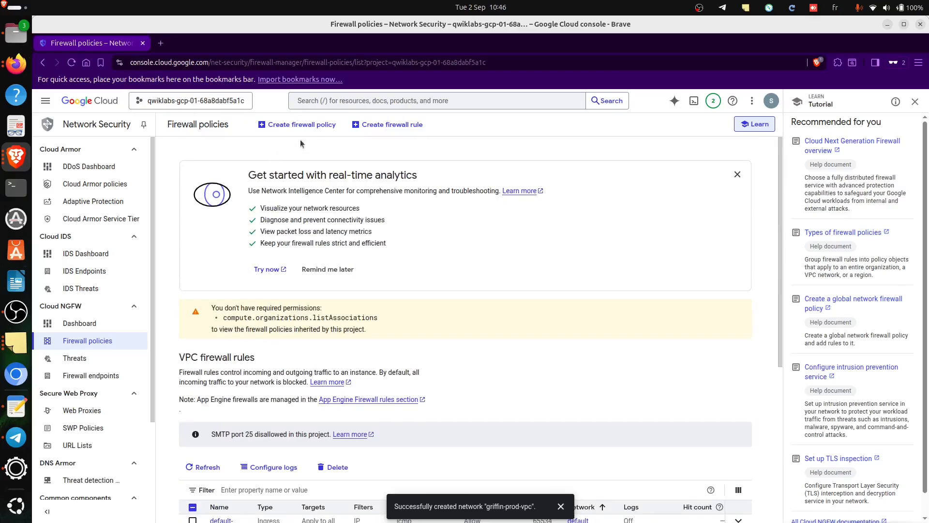
pyautogui.scroll(-5, 326, 291)
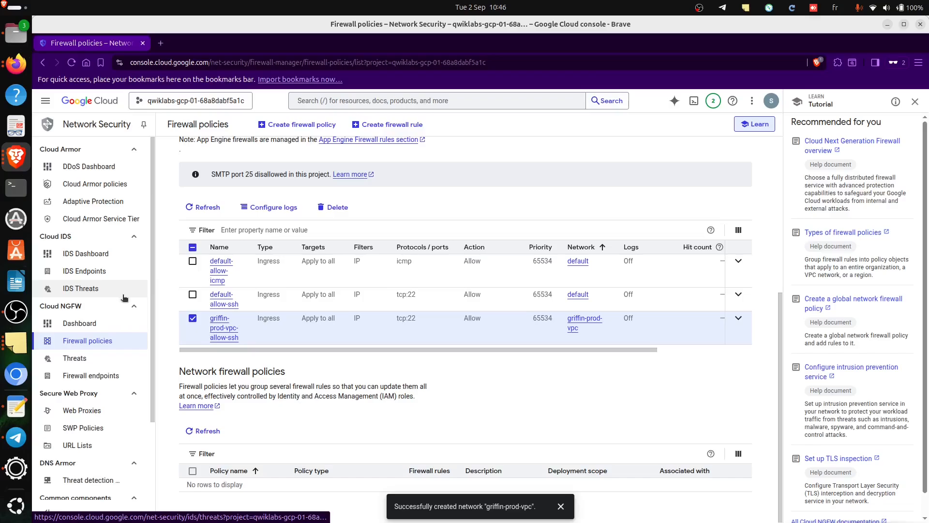
pyautogui.scroll(5, 233, 291)
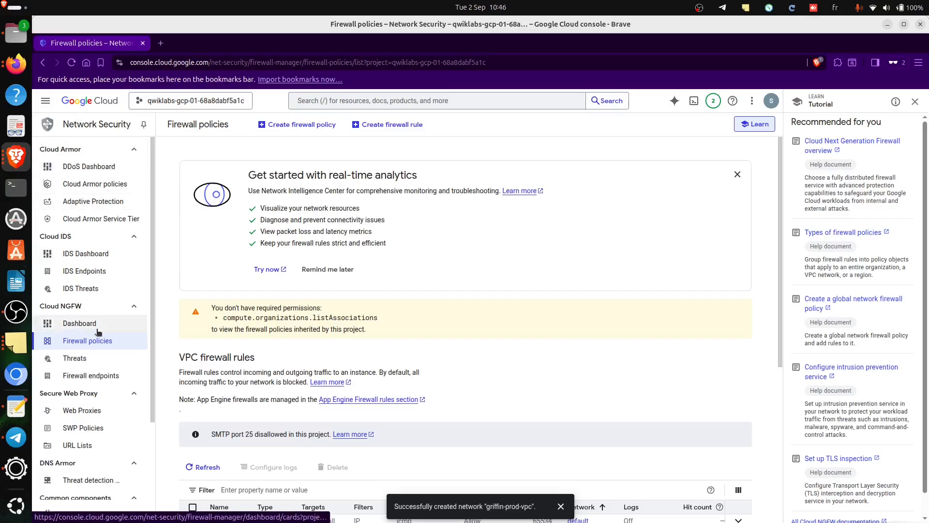
# Step: Open the griffin-dev-vpc network's details from the VPC networks list and examine its editable settings
pyautogui.click(45, 100)
pyautogui.scroll(-2, 82, 450)
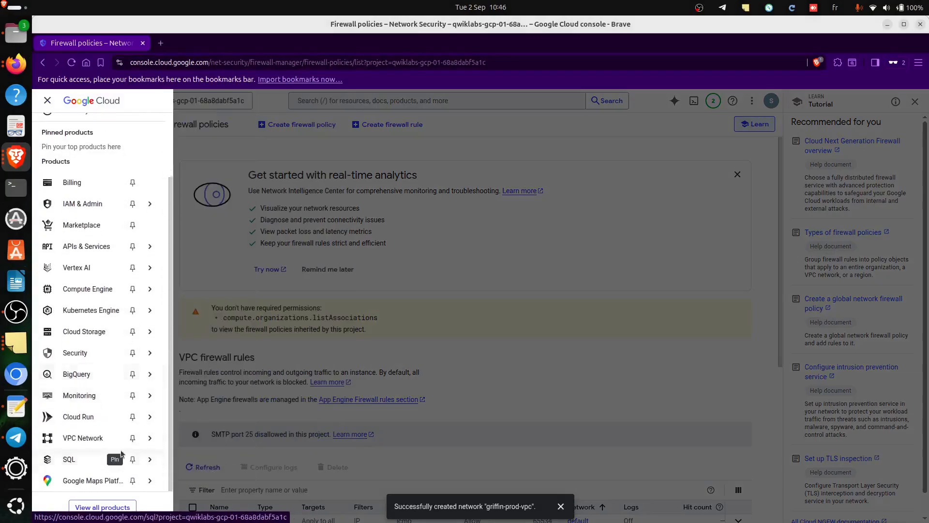
pyautogui.click(82, 438)
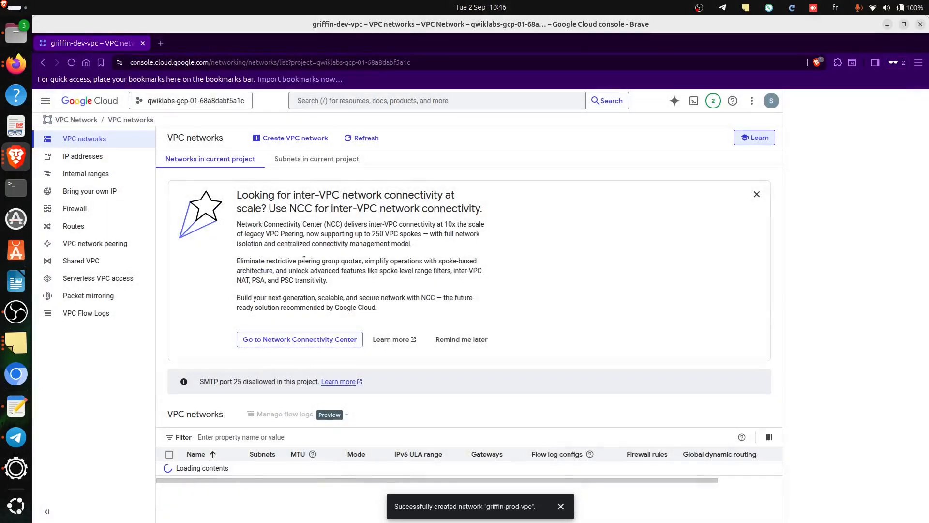
pyautogui.scroll(-1, 208, 453)
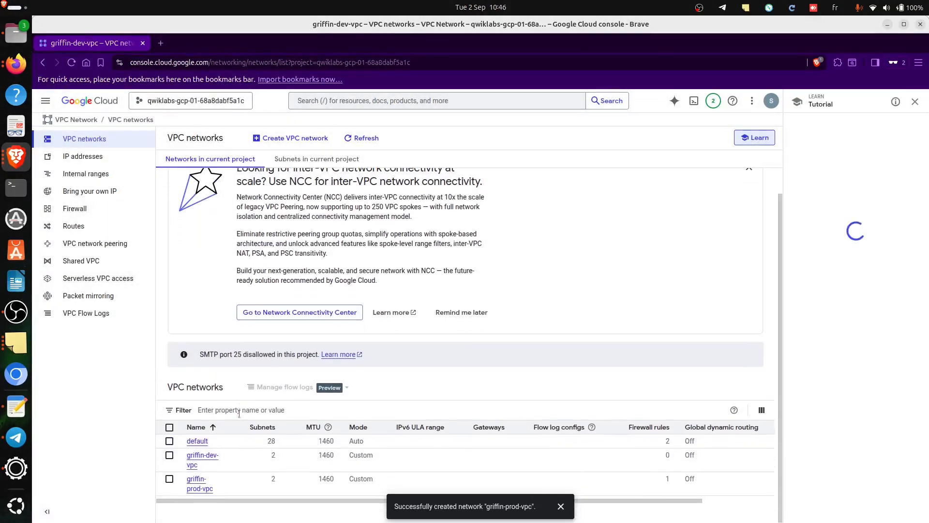
pyautogui.click(198, 460)
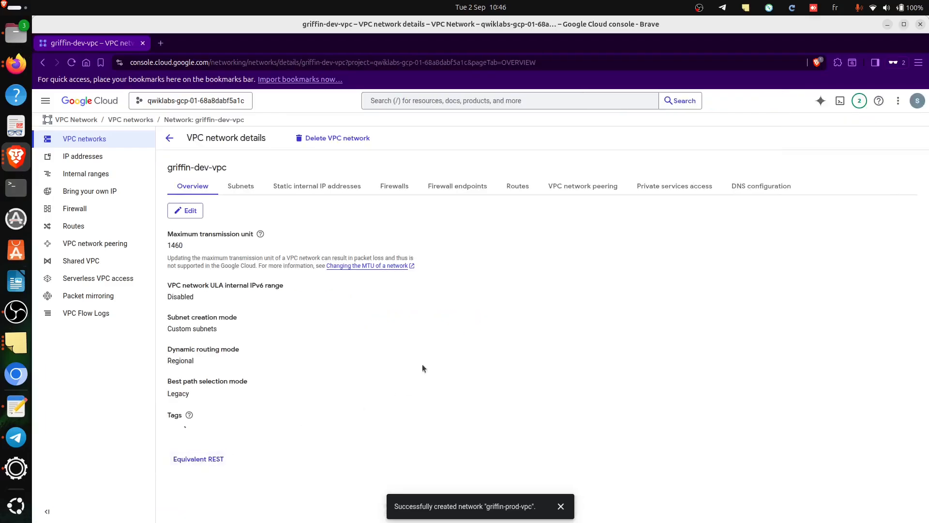
pyautogui.click(190, 210)
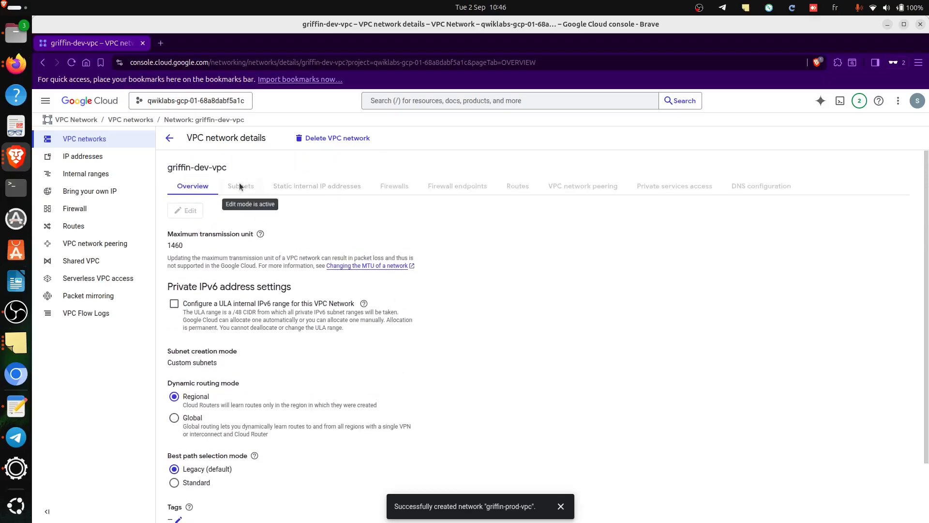
pyautogui.scroll(-2, 315, 283)
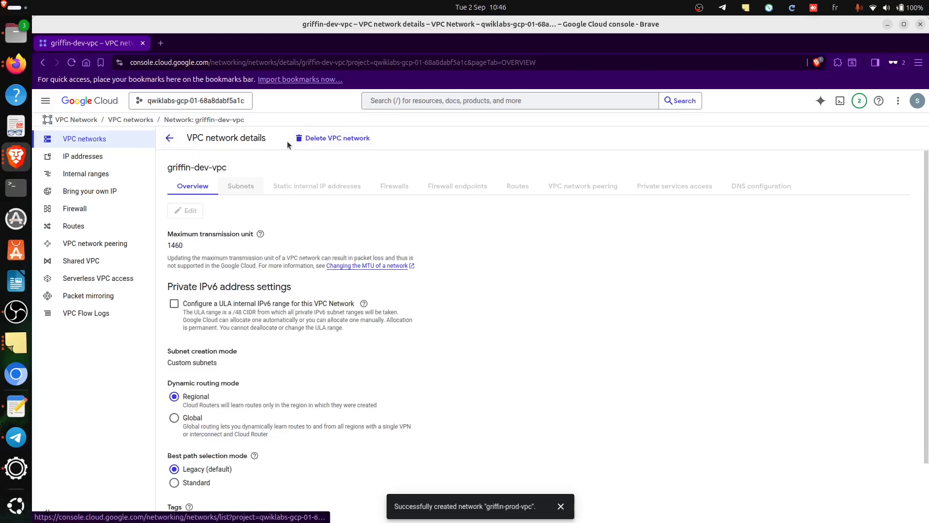
# Step: Delete the griffin-dev-vpc network, entering griffin-dev-vpc to confirm the deletion
pyautogui.click(323, 139)
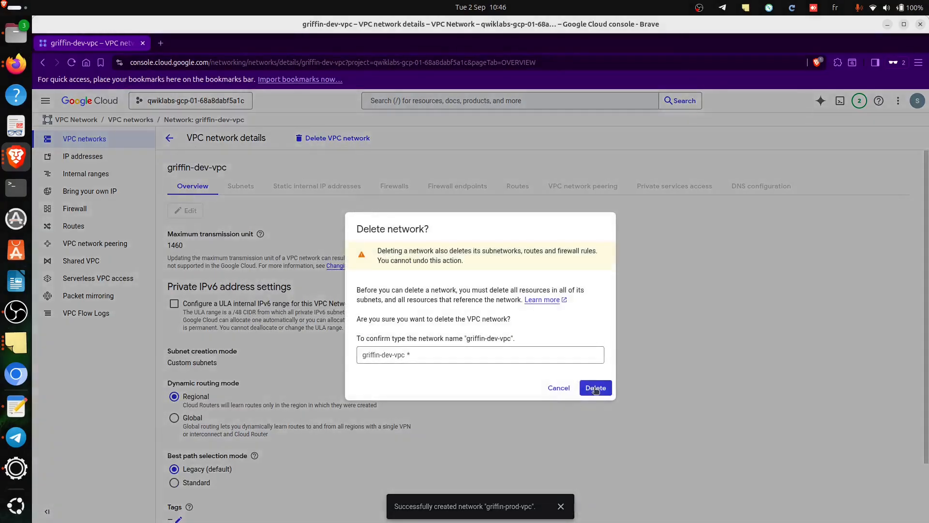
pyautogui.click(432, 358)
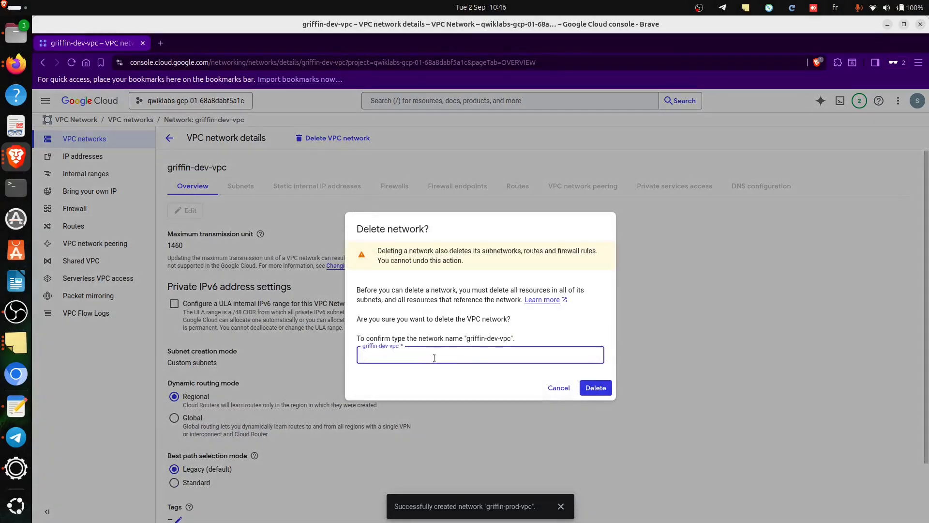
pyautogui.click(466, 337)
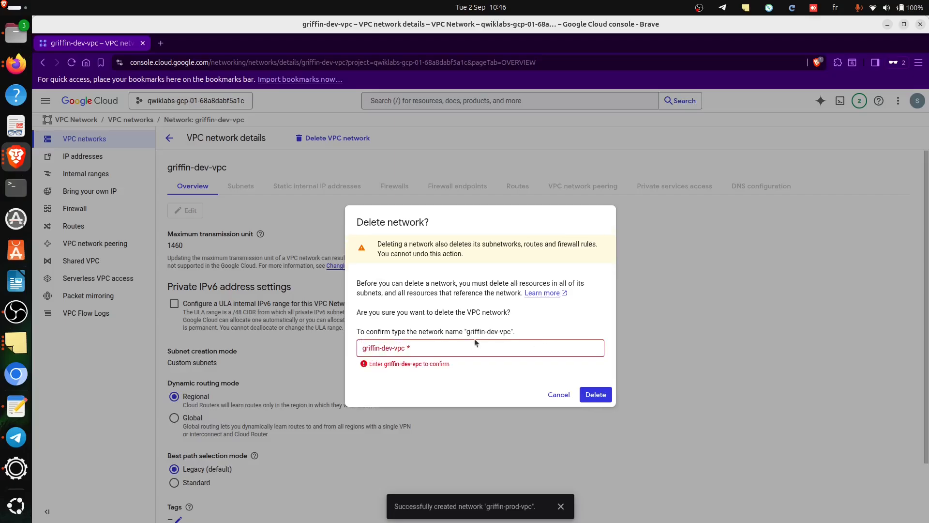
pyautogui.tripleClick(482, 332)
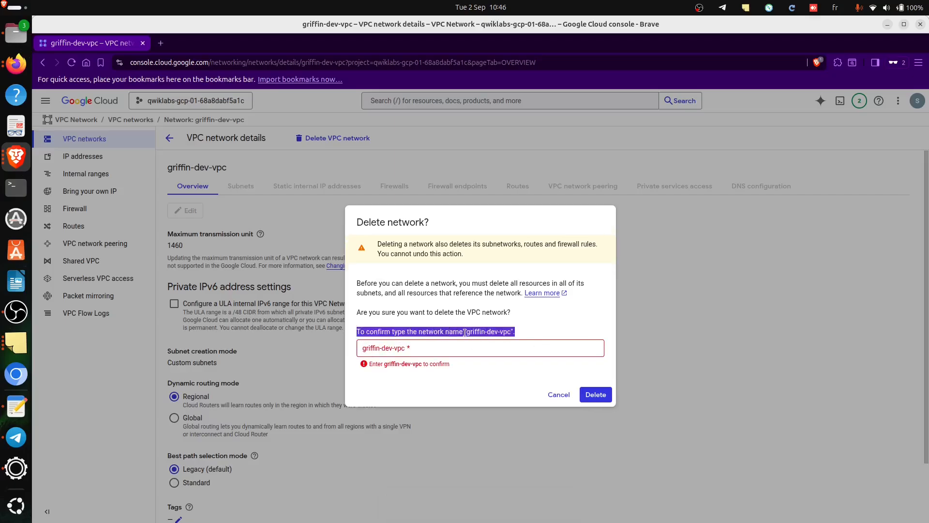
pyautogui.moveTo(467, 332); pyautogui.dragTo(498, 332)
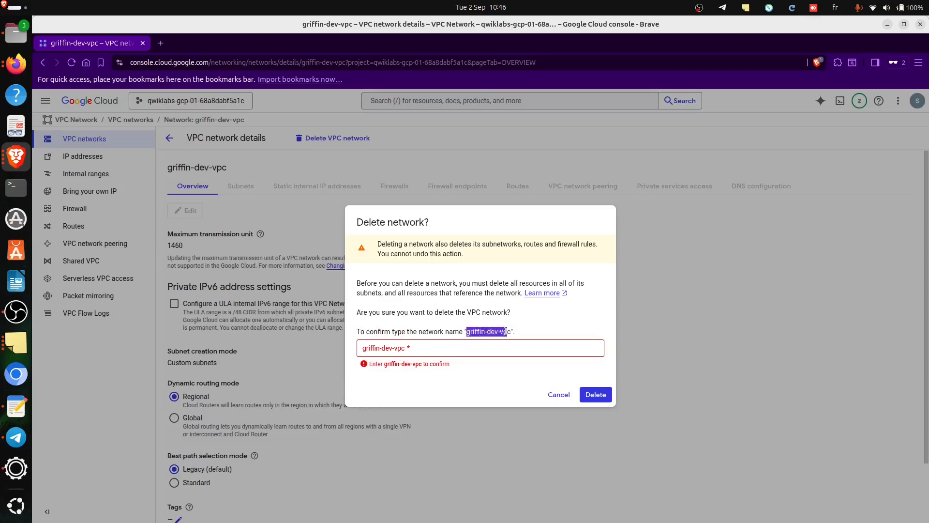
pyautogui.click(446, 348)
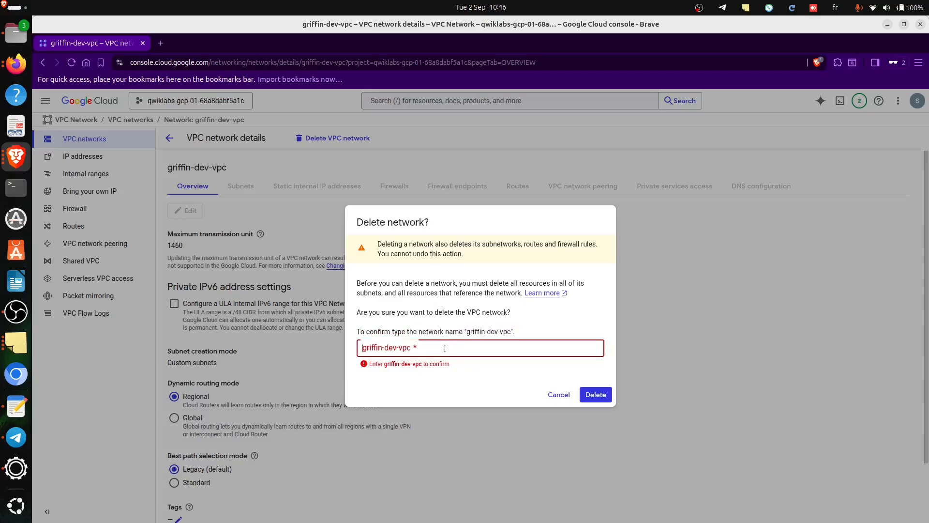
pyautogui.write('griffin-dev-vpc')
pyautogui.click(591, 387)
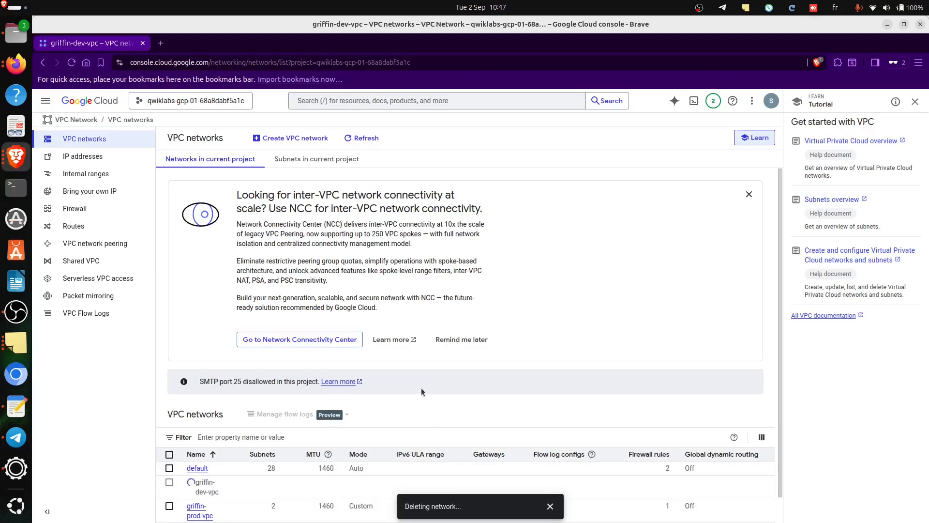
# Step: Return to Task 1 in the lab instructions and copy the network name griffin-dev-vpc
pyautogui.hotkey('alt', 'Tab')
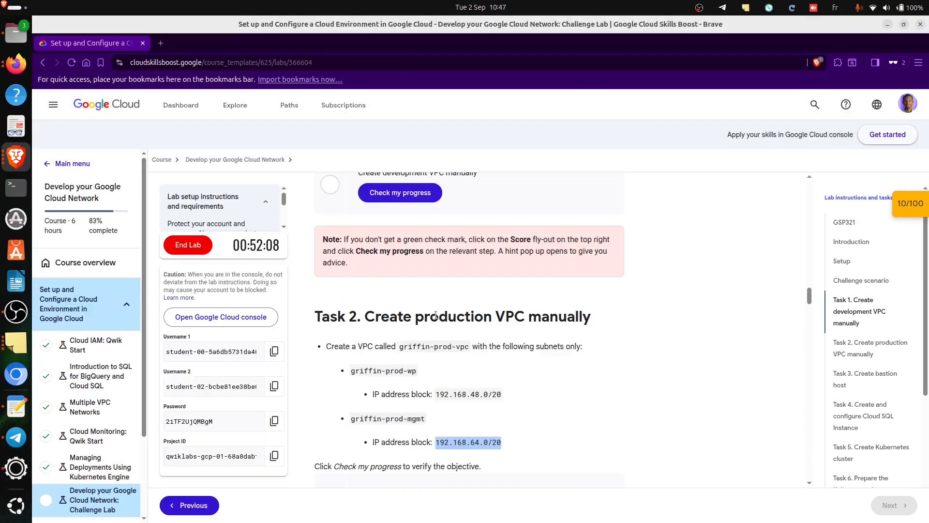
pyautogui.scroll(5, 442, 320)
pyautogui.scroll(2, 442, 319)
pyautogui.scroll(-2, 402, 329)
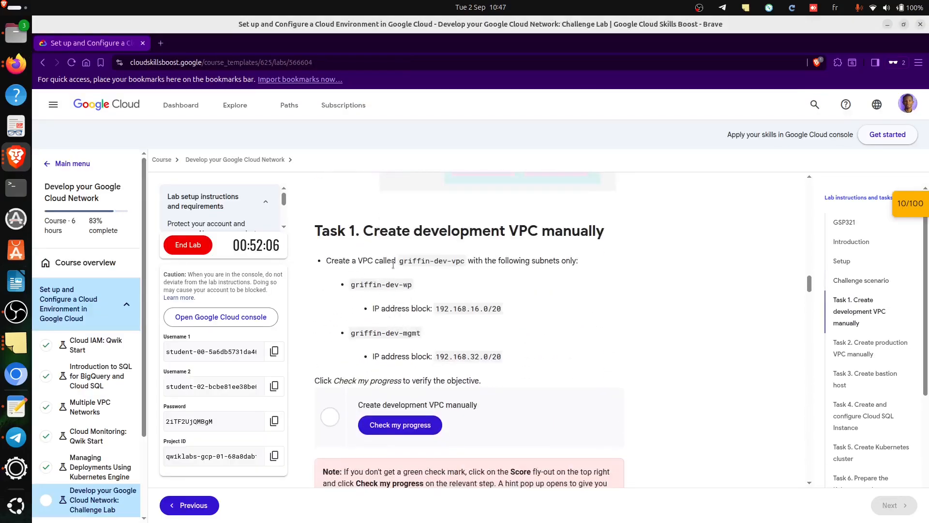
pyautogui.moveTo(366, 286); pyautogui.dragTo(412, 293)
pyautogui.hotkey('alt', 'Tab')
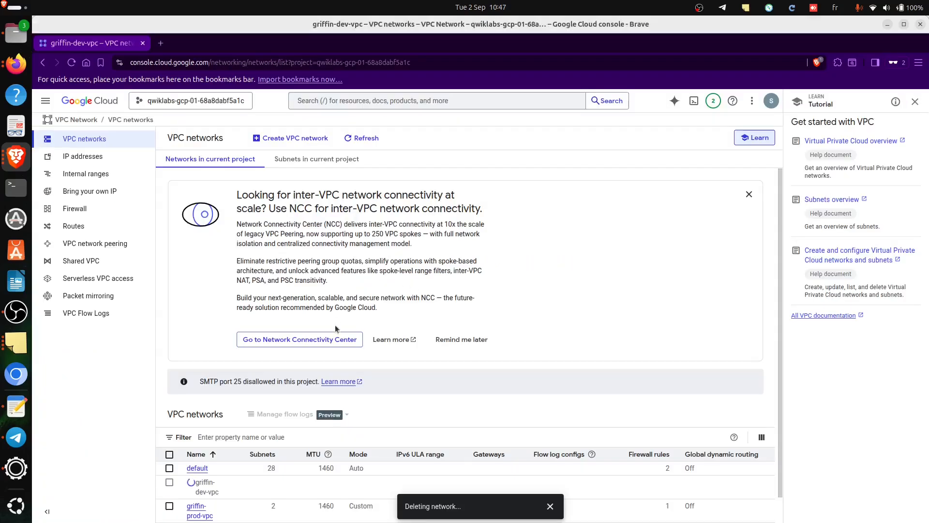
pyautogui.hotkey('alt', 'Tab')
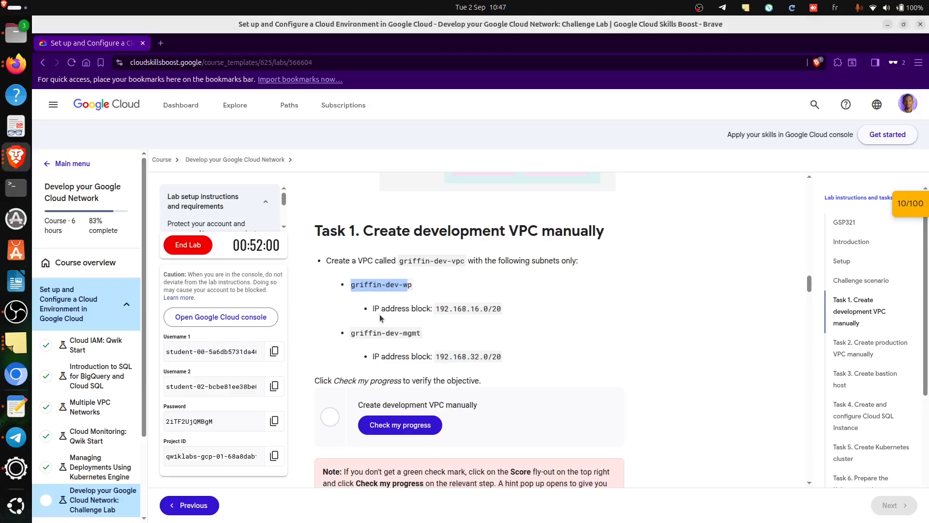
pyautogui.click(407, 264)
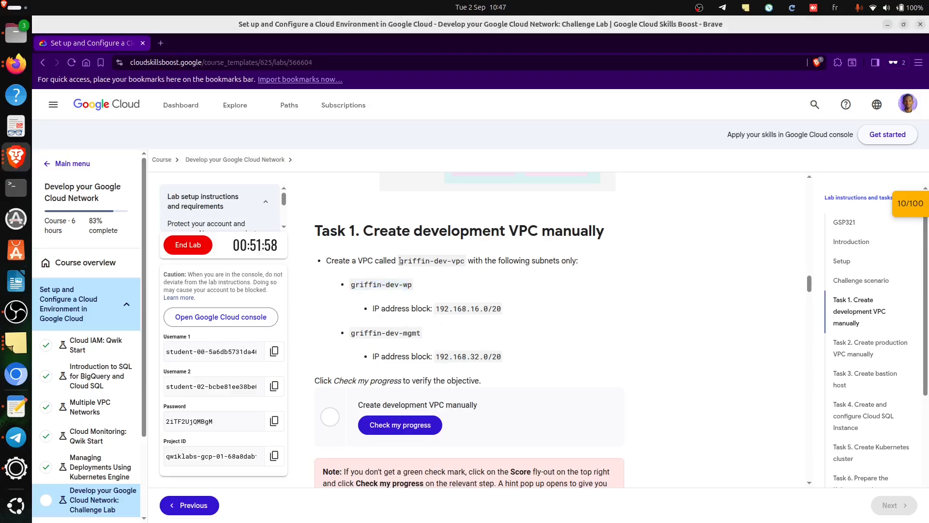
pyautogui.moveTo(400, 260); pyautogui.dragTo(466, 262)
pyautogui.hotkey('ctrl', 'c')
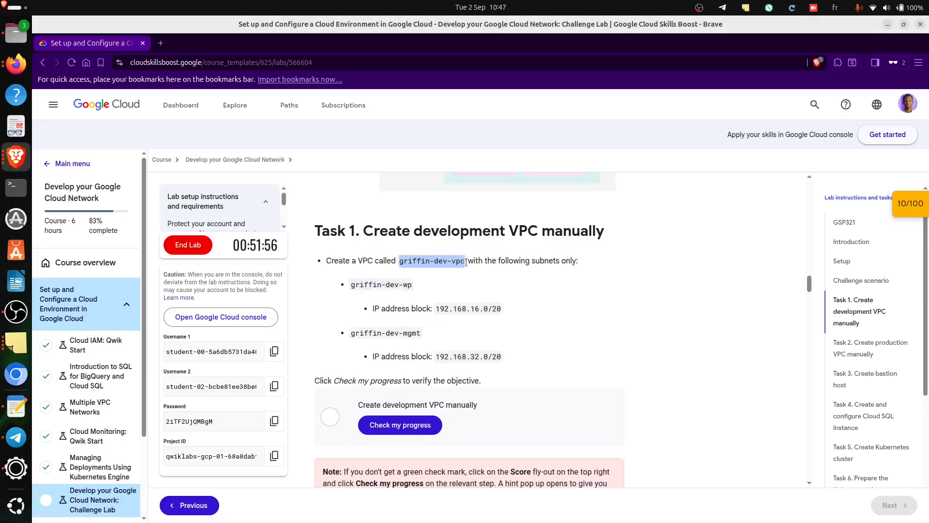
# Step: Start a new VPC network in the Google Cloud console and name it griffin-dev-vpc
pyautogui.hotkey('alt', 'Tab')
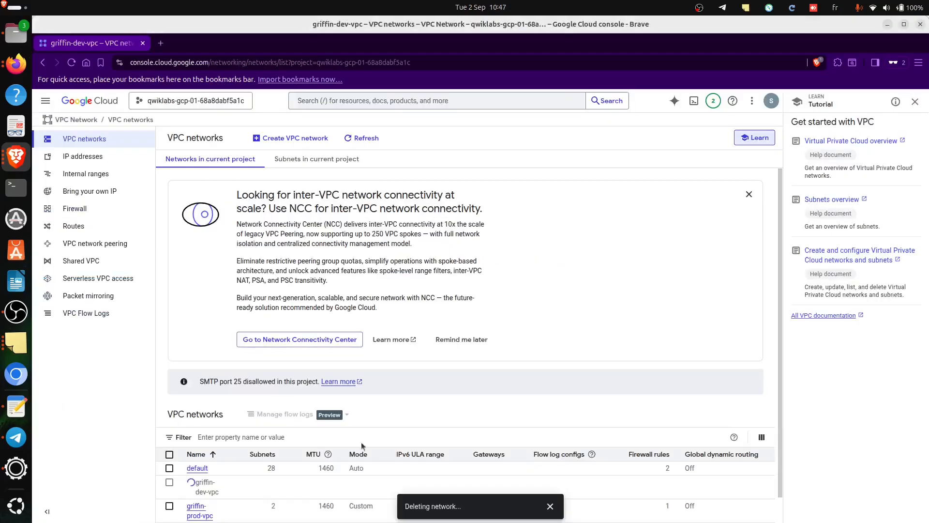
pyautogui.click(292, 138)
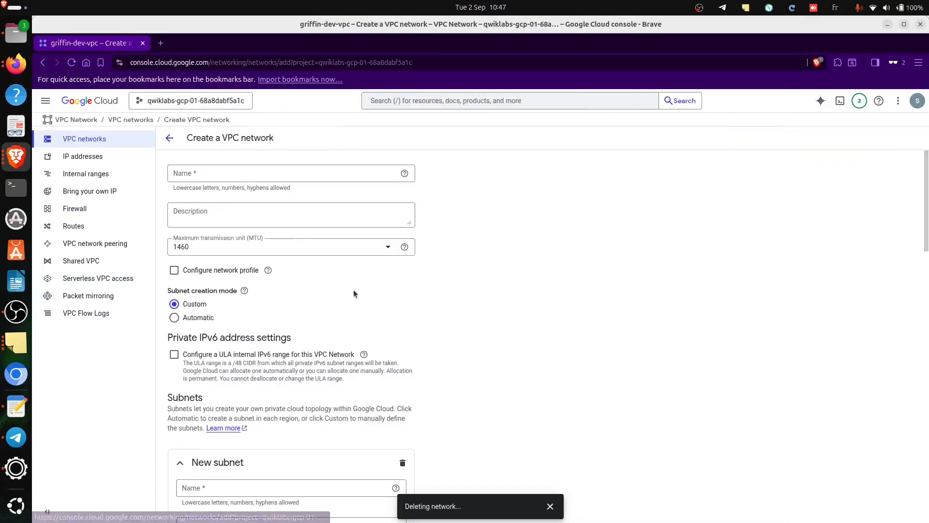
pyautogui.click(219, 173)
pyautogui.hotkey('ctrl', 'v')
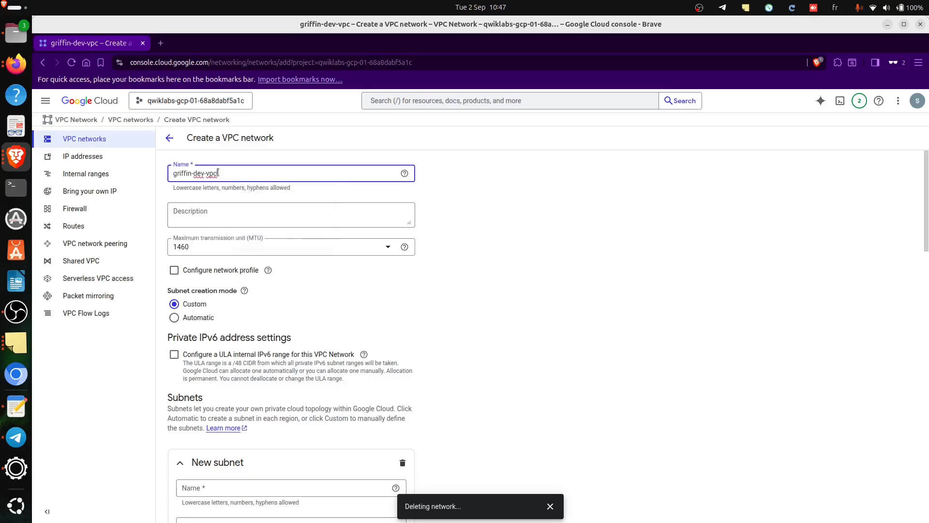
# Step: Copy the first subnet's name from Task 1 of the lab instructions and name the new subnet griffin-dev-wp in the console
pyautogui.hotkey('alt', 'Tab')
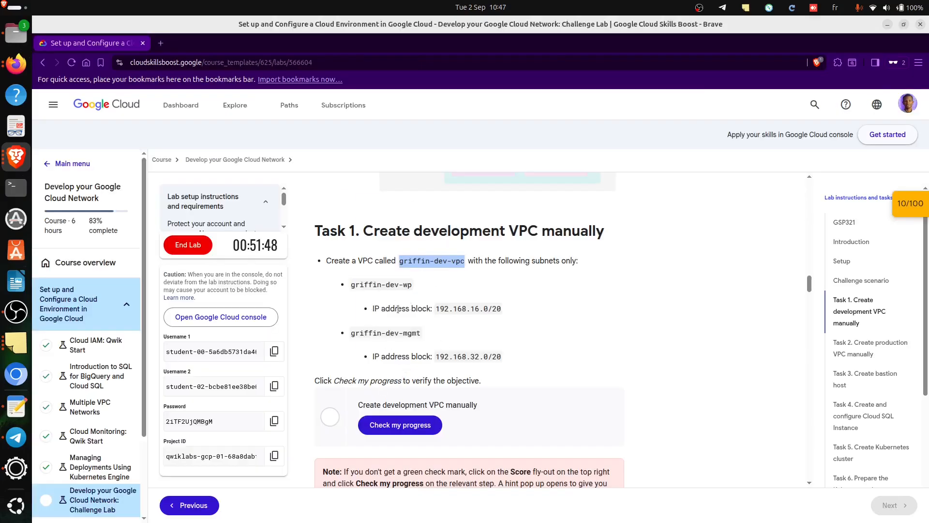
pyautogui.moveTo(351, 285); pyautogui.dragTo(407, 284)
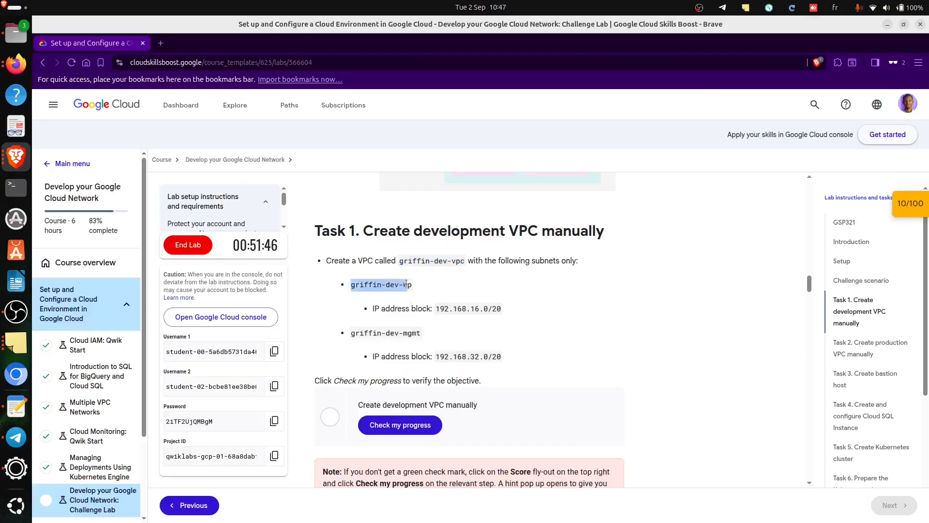
pyautogui.hotkey('alt', 'Tab')
pyautogui.scroll(-4, 297, 363)
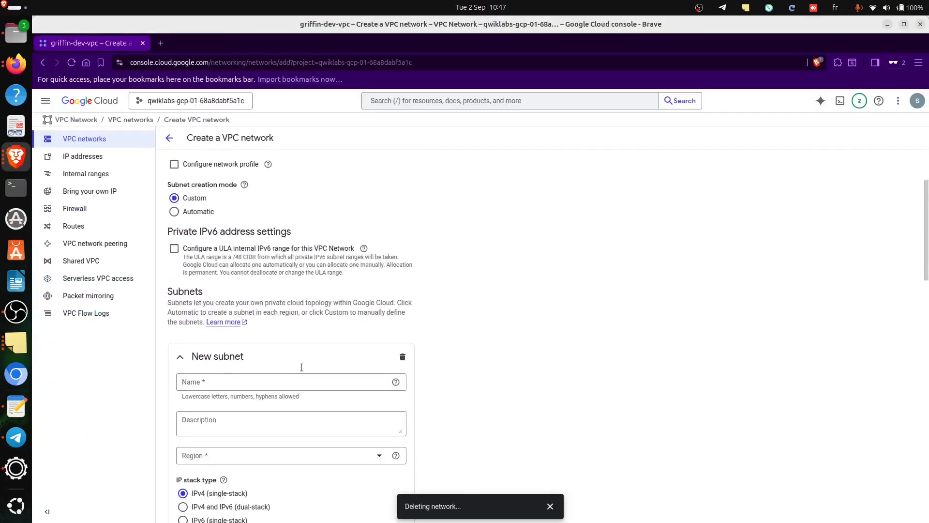
pyautogui.click(237, 317)
pyautogui.write('griffin-dev-wp')
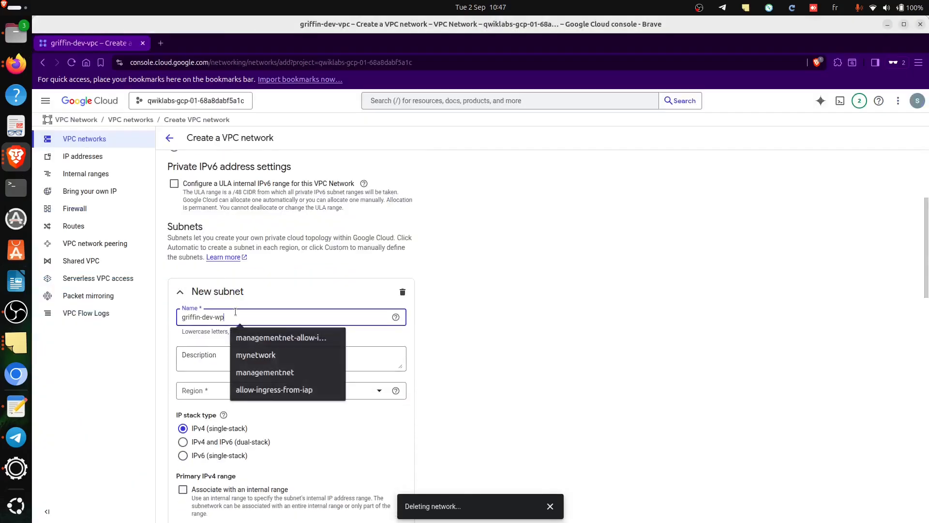
# Step: Set the griffin-dev-wp subnet's region to us-west1 (Oregon) and its IPv4 range to 192.168.16.0/20, copied from the lab instructions
pyautogui.hotkey('alt', 'Tab')
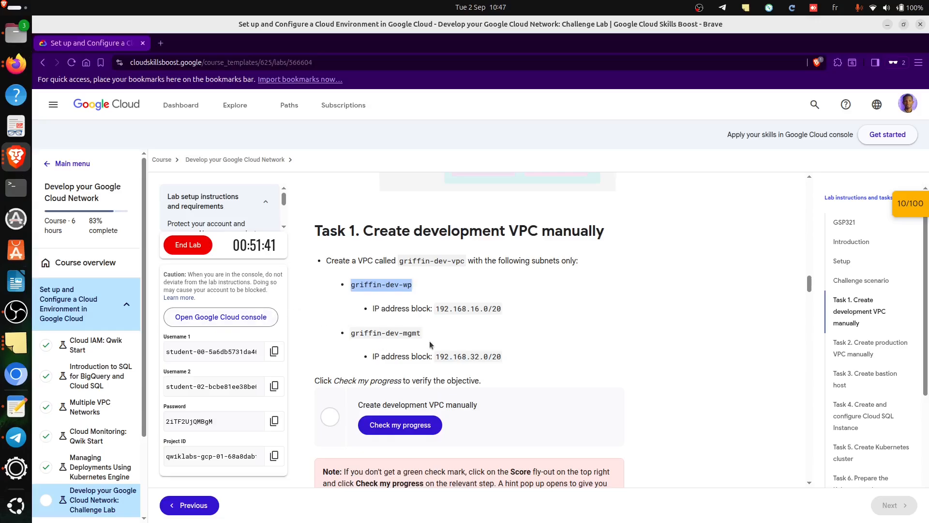
pyautogui.click(437, 310)
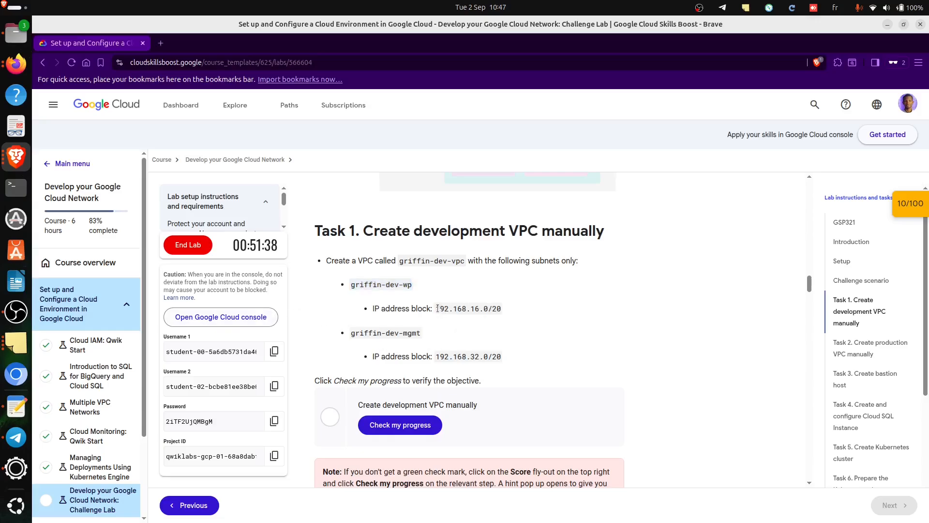
pyautogui.moveTo(439, 309); pyautogui.dragTo(504, 308)
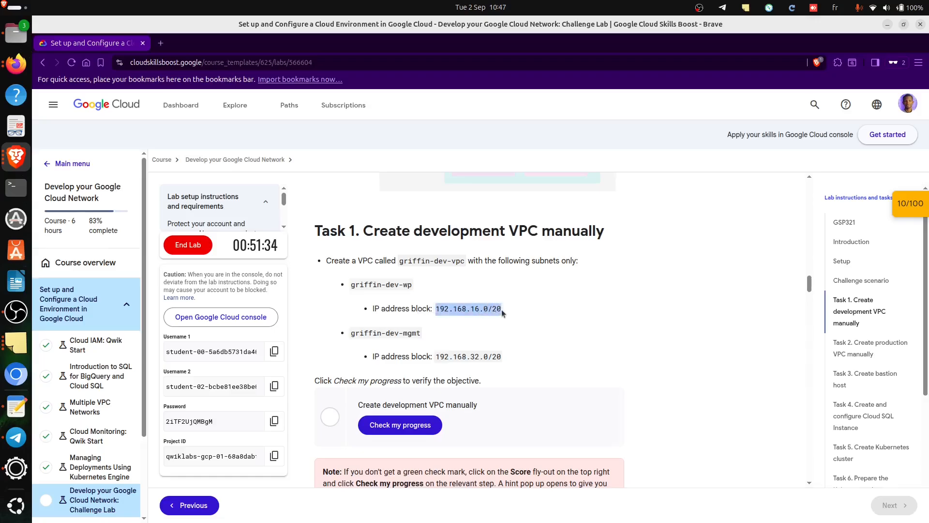
pyautogui.hotkey('alt', 'Tab')
pyautogui.click(218, 393)
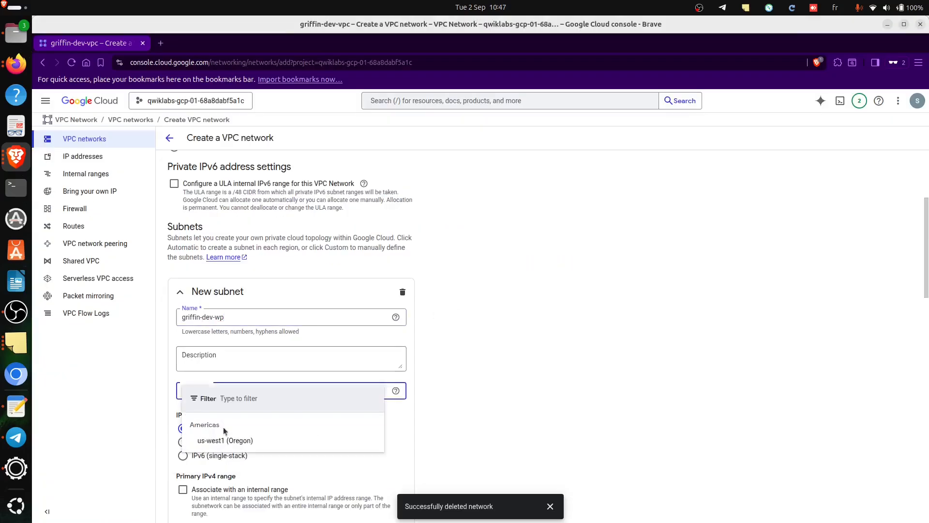
pyautogui.click(217, 440)
pyautogui.scroll(-3, 234, 387)
pyautogui.click(235, 365)
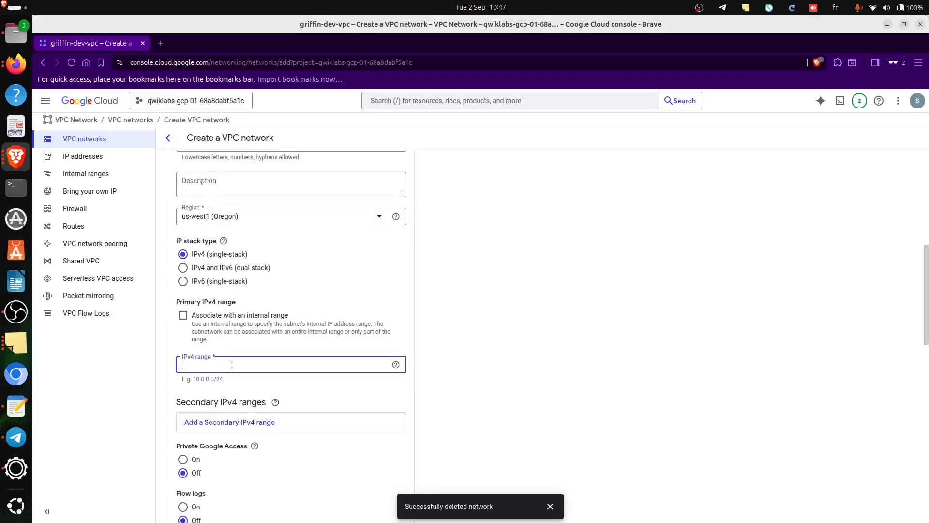
# Step: Re-enter griffin-dev-vpc as the network name and finish the griffin-dev-wp subnet
pyautogui.scroll(6, 336, 257)
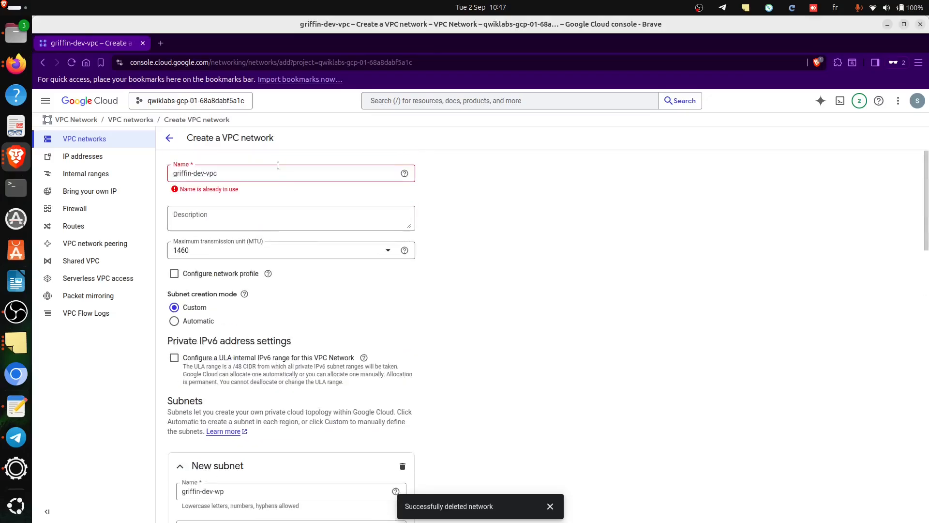
pyautogui.click(258, 175)
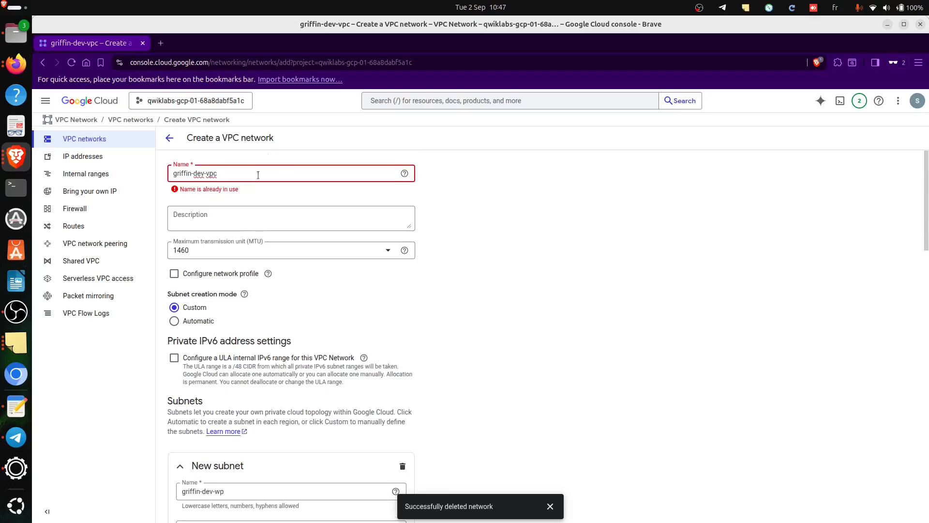
pyautogui.press('BackSpace')
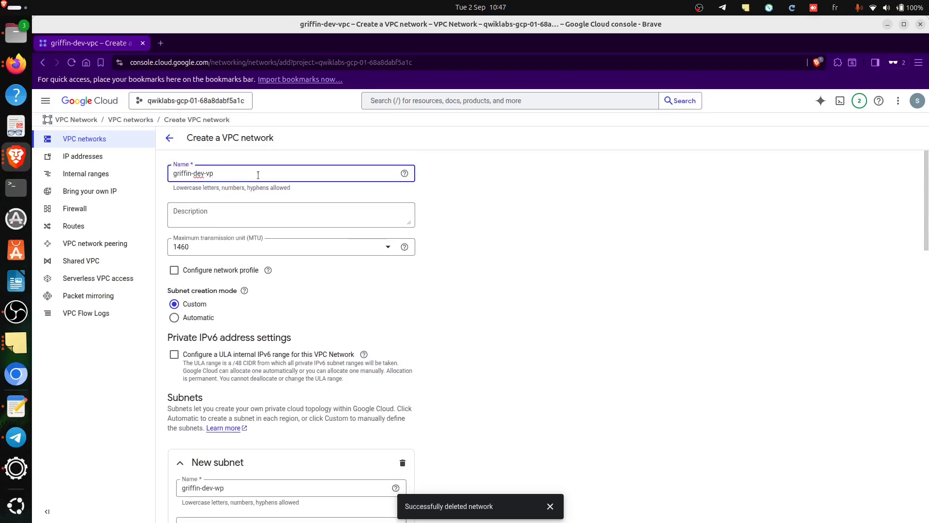
pyautogui.scroll(-15, 413, 292)
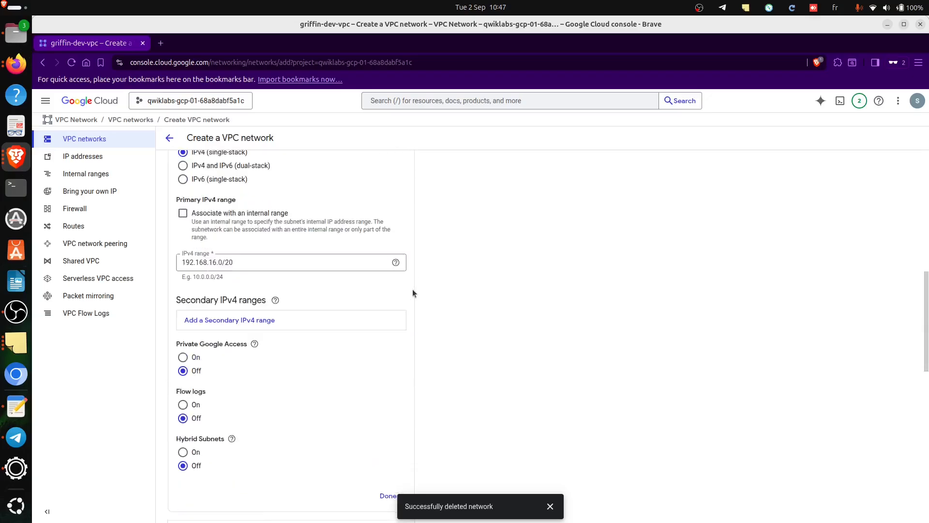
pyautogui.scroll(5, 332, 289)
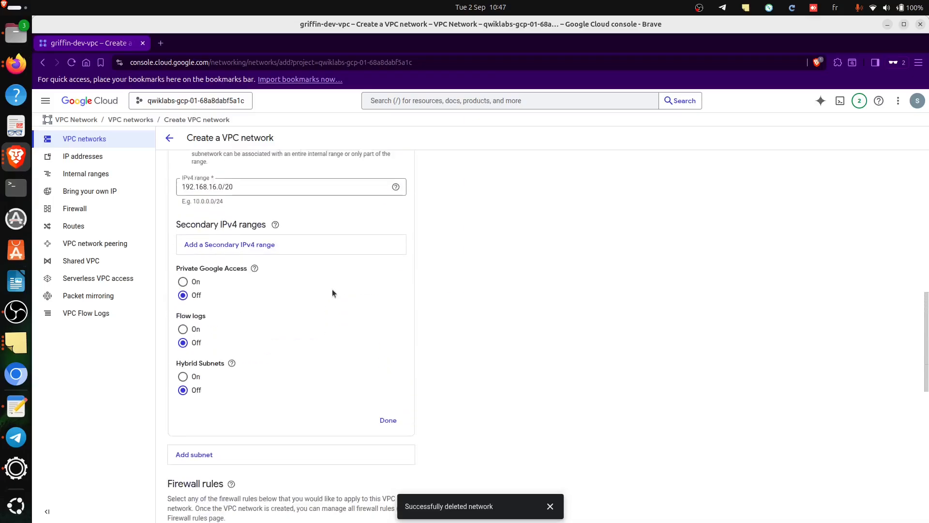
pyautogui.click(393, 421)
# Step: Add a second subnet to the network and name it griffin-dev-mgmt, copying the name from the lab instructions
pyautogui.hotkey('alt', 'Tab')
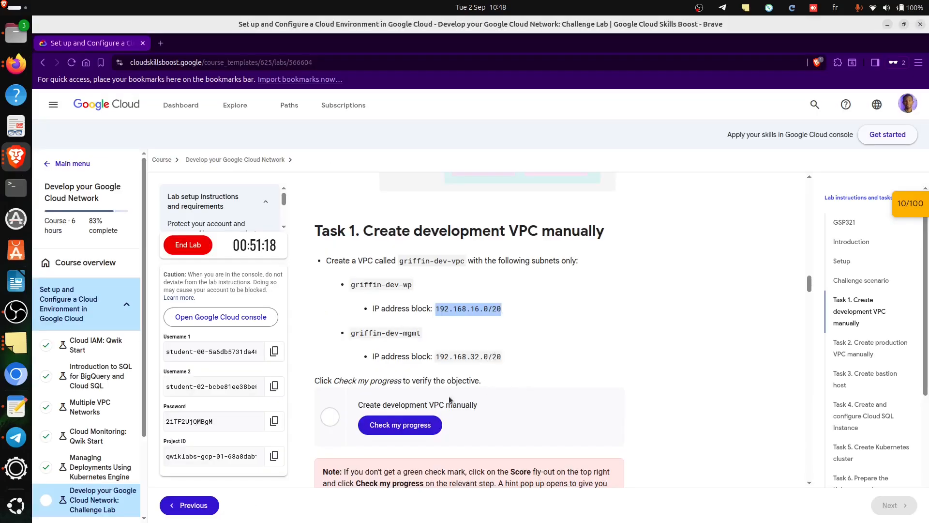
pyautogui.moveTo(351, 333); pyautogui.dragTo(422, 336)
pyautogui.hotkey('ctrl', 'c')
pyautogui.hotkey('alt', 'Tab')
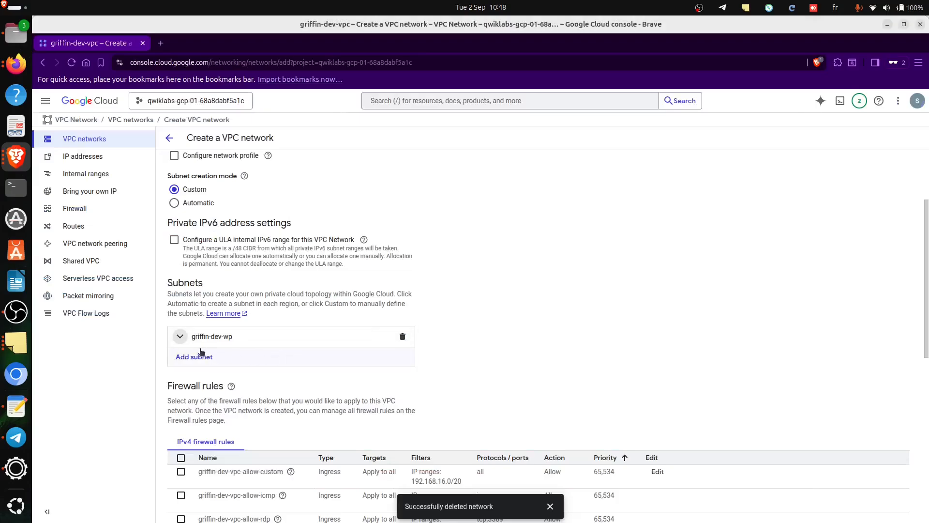
pyautogui.click(208, 361)
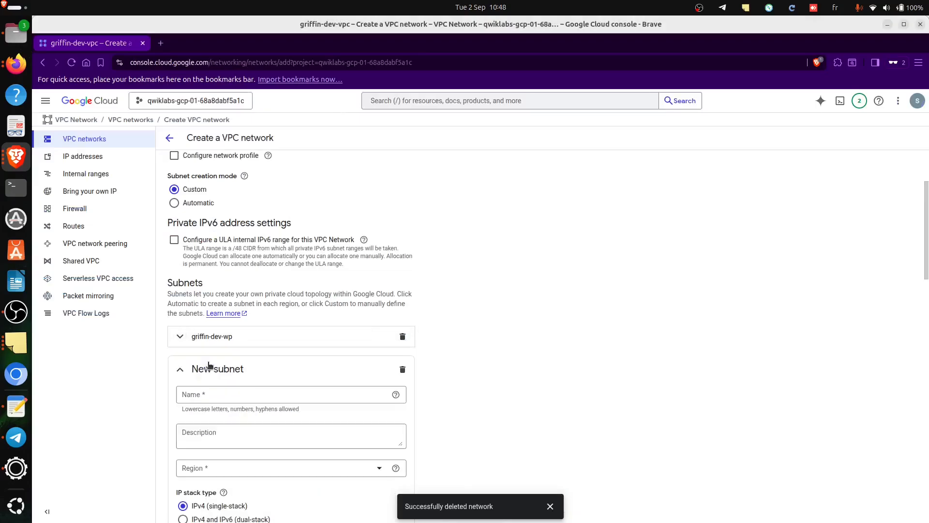
pyautogui.click(221, 396)
pyautogui.hotkey('ctrl', 'v')
# Step: Complete the griffin-dev-mgmt subnet with region us-west1 (Oregon) and IPv4 range 192.168.32.0/20, copied from the lab instructions
pyautogui.hotkey('alt', 'Tab')
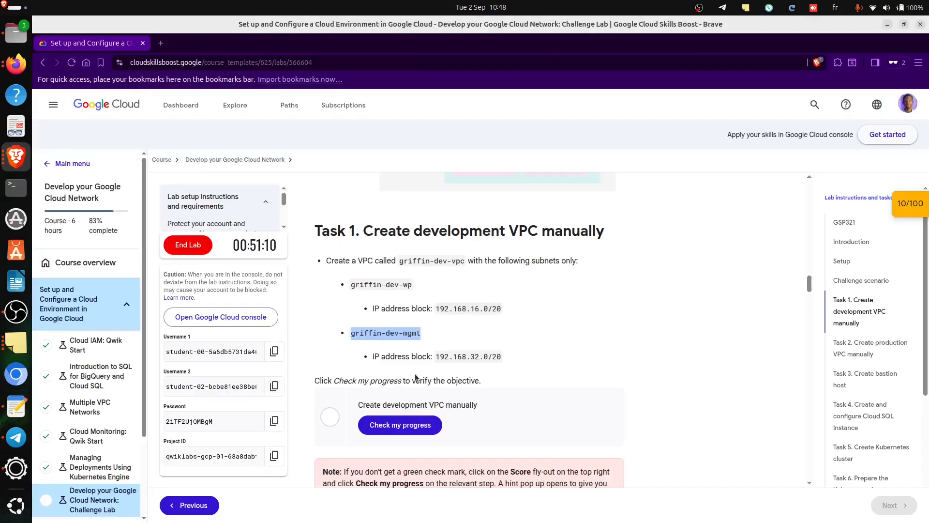
pyautogui.moveTo(435, 357); pyautogui.dragTo(507, 362)
pyautogui.hotkey('ctrl', 'c')
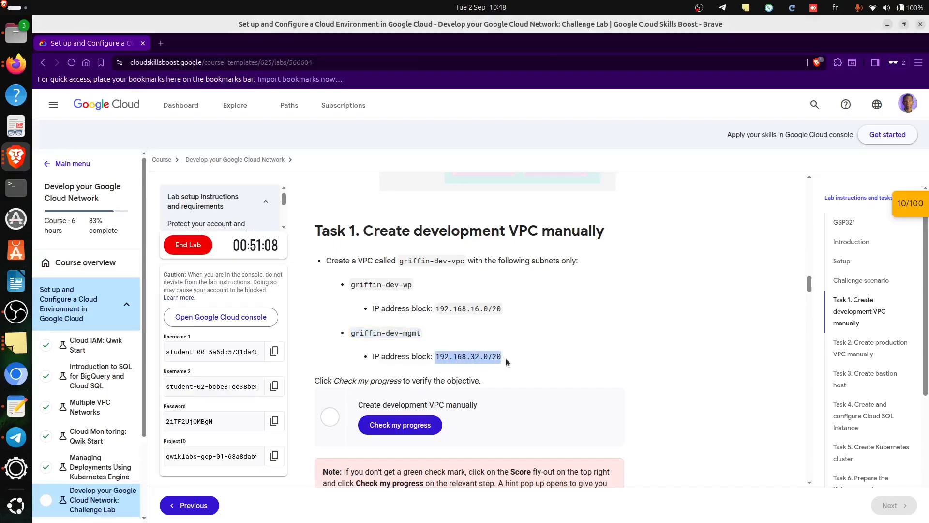
pyautogui.hotkey('alt', 'Tab')
pyautogui.scroll(-3, 273, 424)
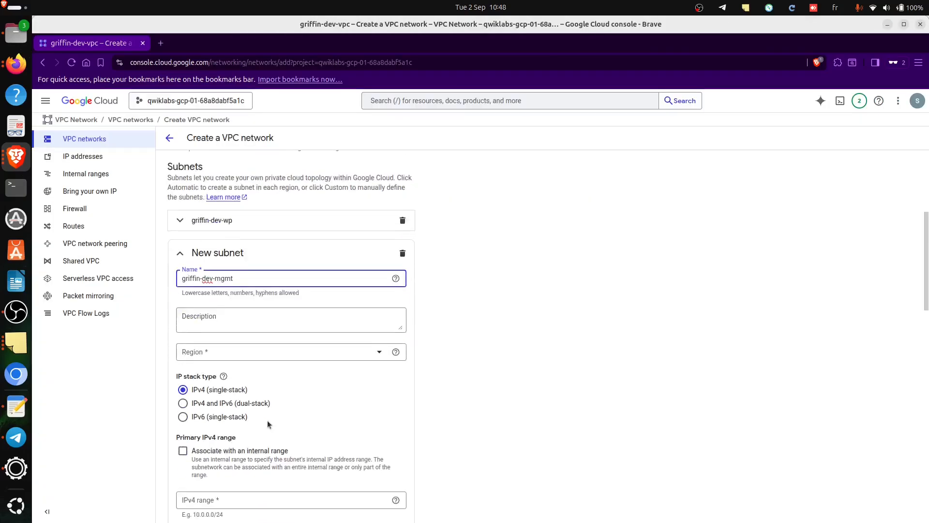
pyautogui.click(252, 352)
pyautogui.click(225, 402)
pyautogui.click(246, 501)
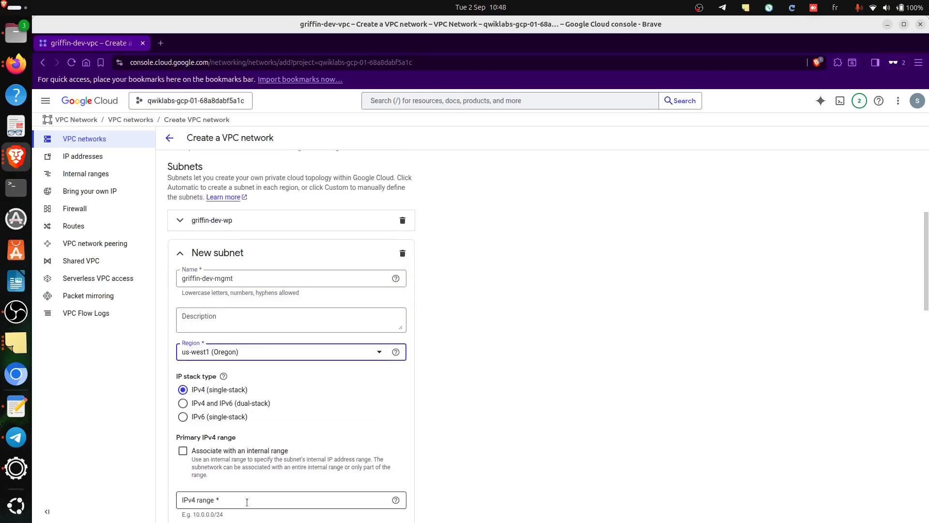
pyautogui.hotkey('ctrl', 'v')
pyautogui.scroll(-5, 433, 432)
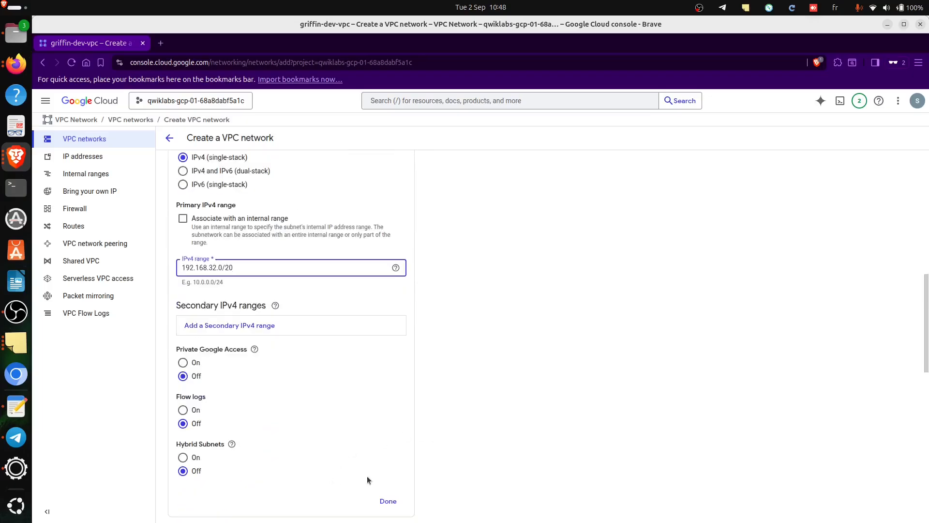
pyautogui.scroll(-3, 367, 475)
pyautogui.click(388, 327)
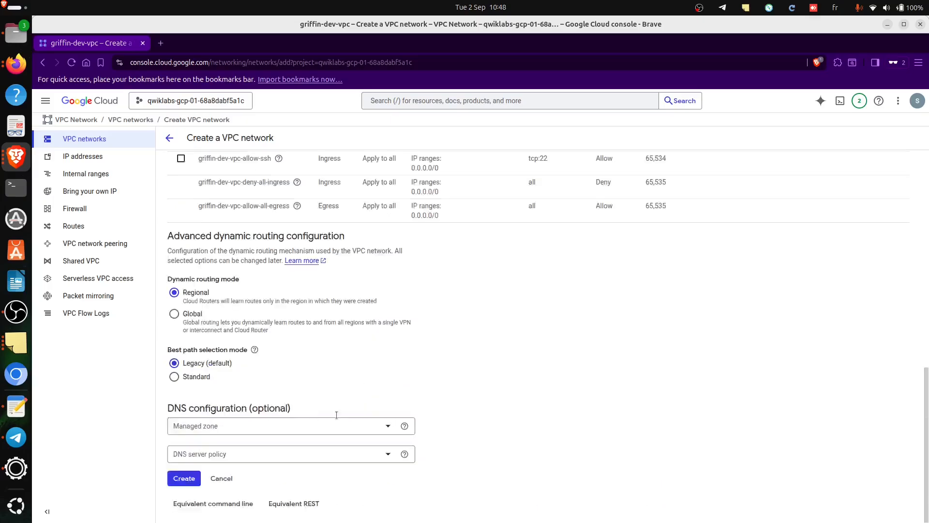
# Step: Include the griffin-dev-vpc-allow-ssh firewall rule and create the network
pyautogui.scroll(5, 339, 411)
pyautogui.scroll(-4, 214, 246)
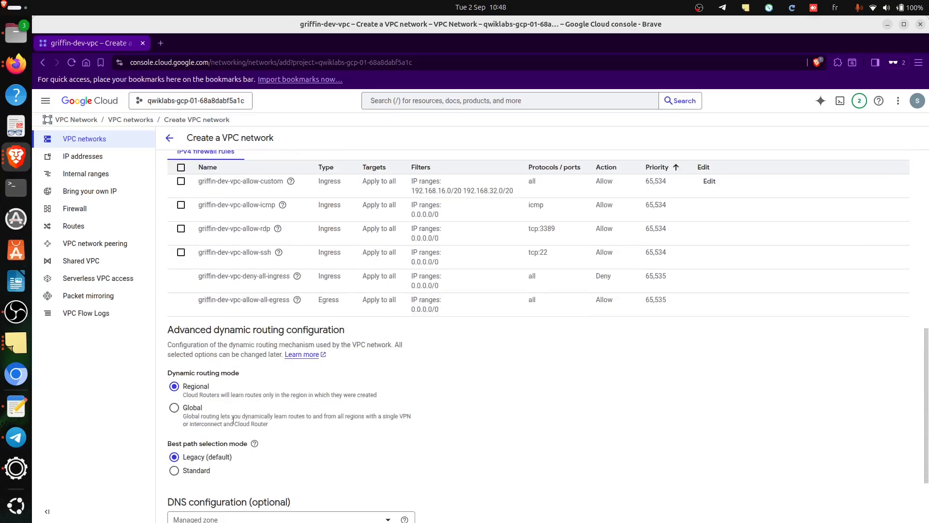
pyautogui.click(181, 252)
pyautogui.scroll(-2, 184, 291)
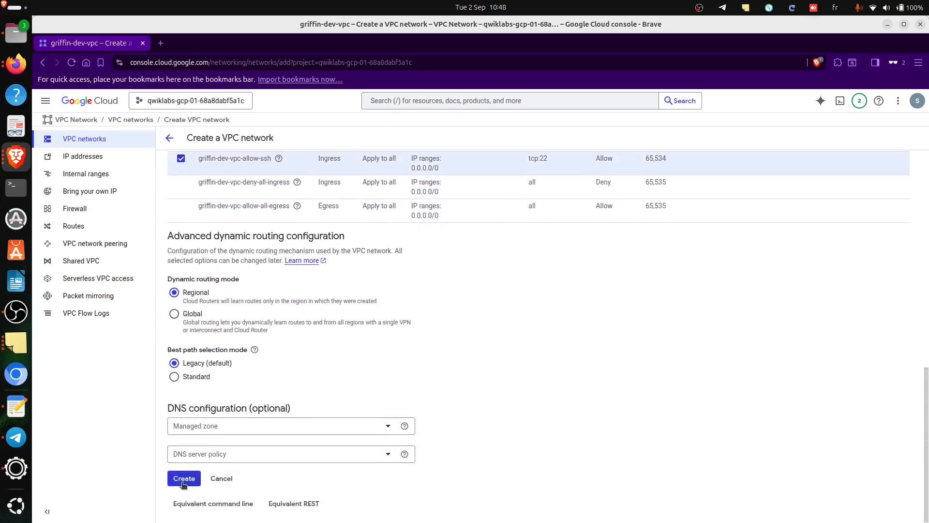
pyautogui.click(183, 479)
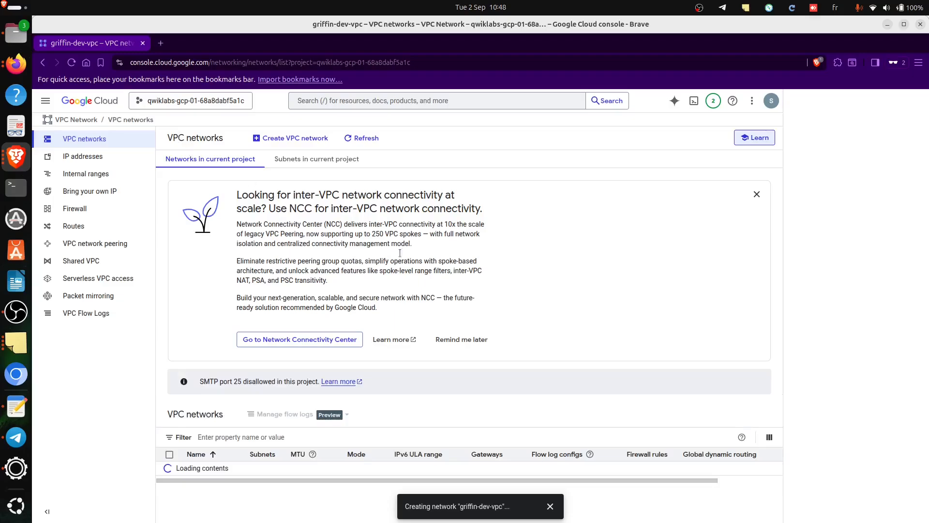
pyautogui.scroll(-1, 553, 460)
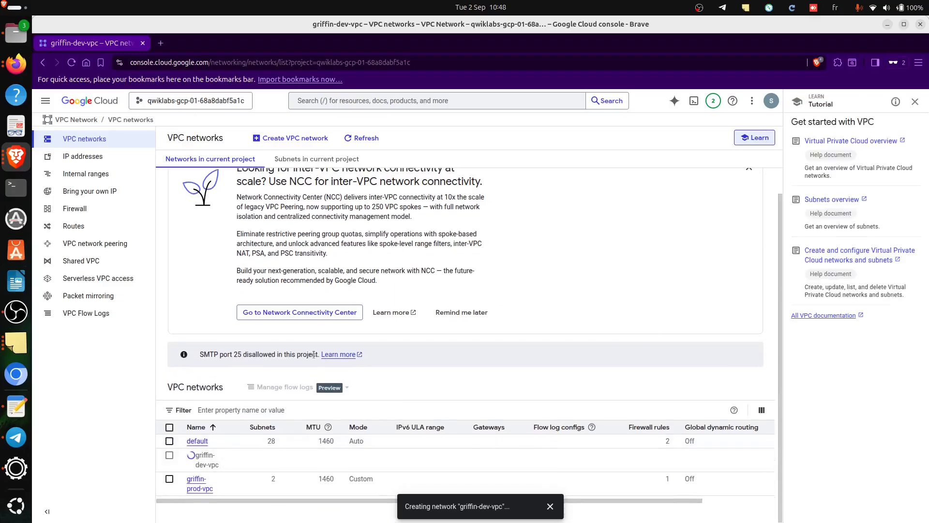
pyautogui.hotkey('alt', 'Tab')
pyautogui.hotkey('alt', 'Tab')
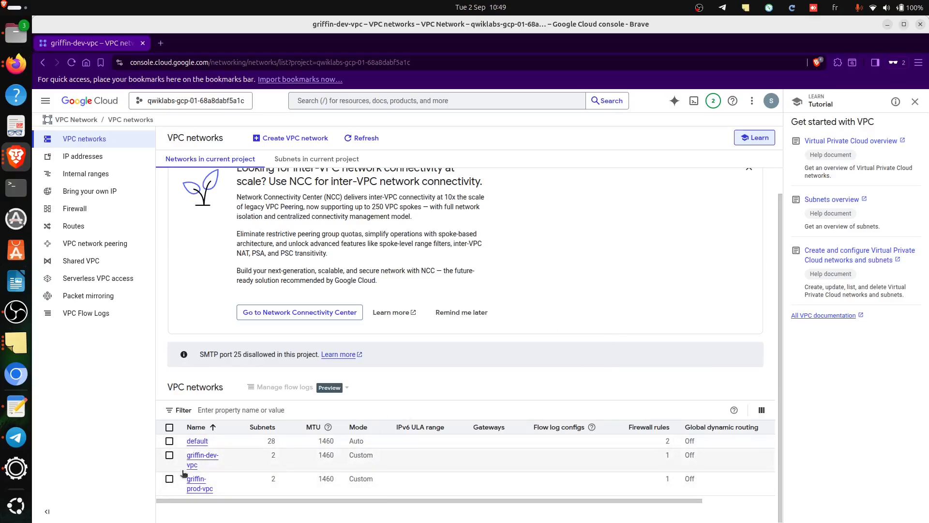
# Step: Return to the lab instructions and check the progress of Task 1 and Task 2
pyautogui.hotkey('alt', 'Tab')
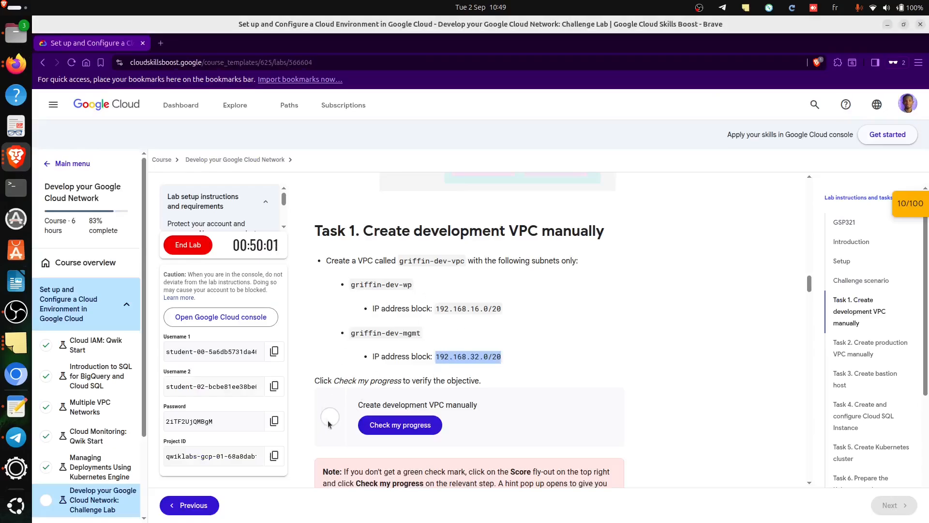
pyautogui.click(370, 425)
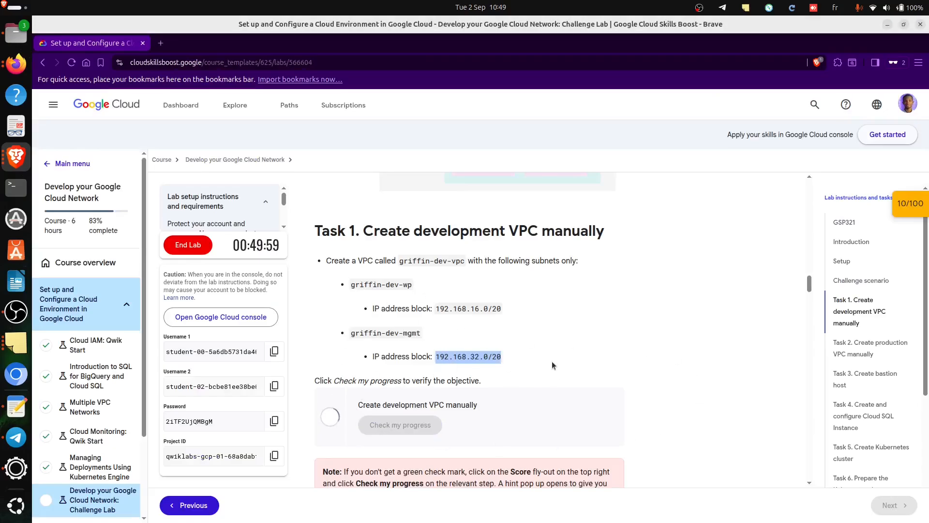
pyautogui.scroll(-5, 468, 397)
pyautogui.scroll(-3, 469, 397)
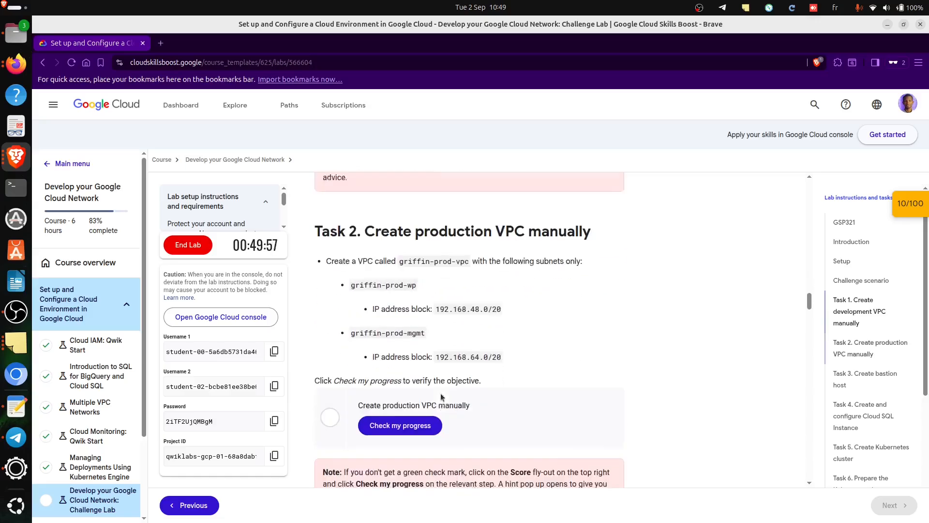
pyautogui.click(401, 411)
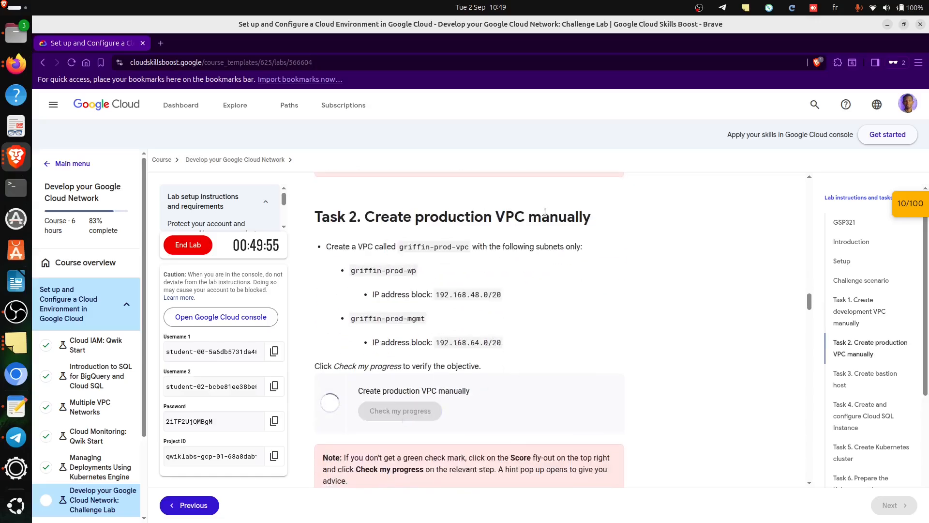
# Step: Examine the Task 3 bastion host requirements in the lab instructions and return to the Google Cloud console
pyautogui.scroll(-4, 493, 369)
pyautogui.scroll(-1, 490, 366)
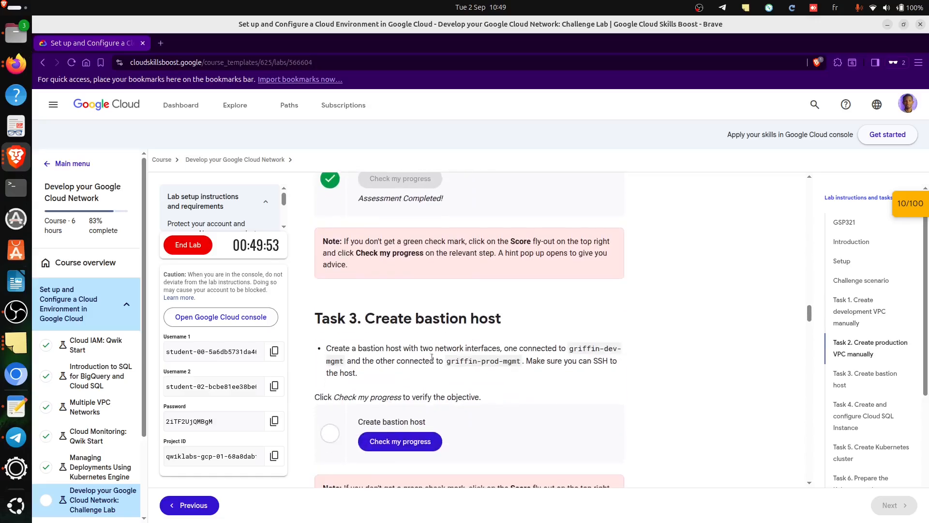
pyautogui.moveTo(315, 322); pyautogui.dragTo(555, 327)
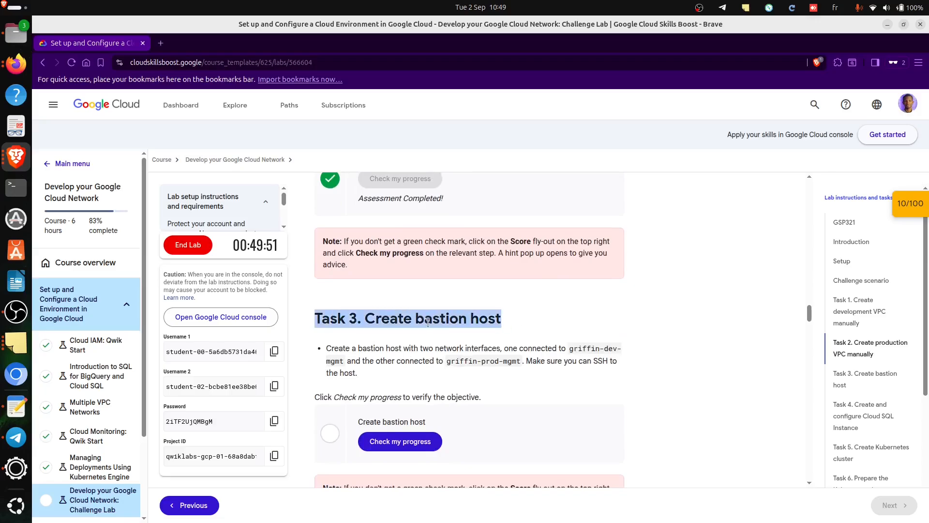
pyautogui.hotkey('alt', 'Tab')
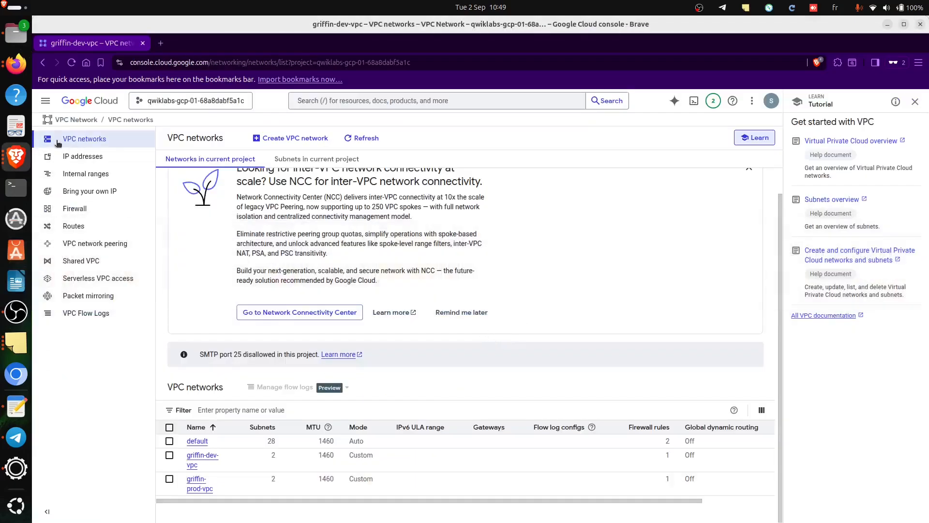
# Step: Open the VM instances page of Compute Engine
pyautogui.click(46, 100)
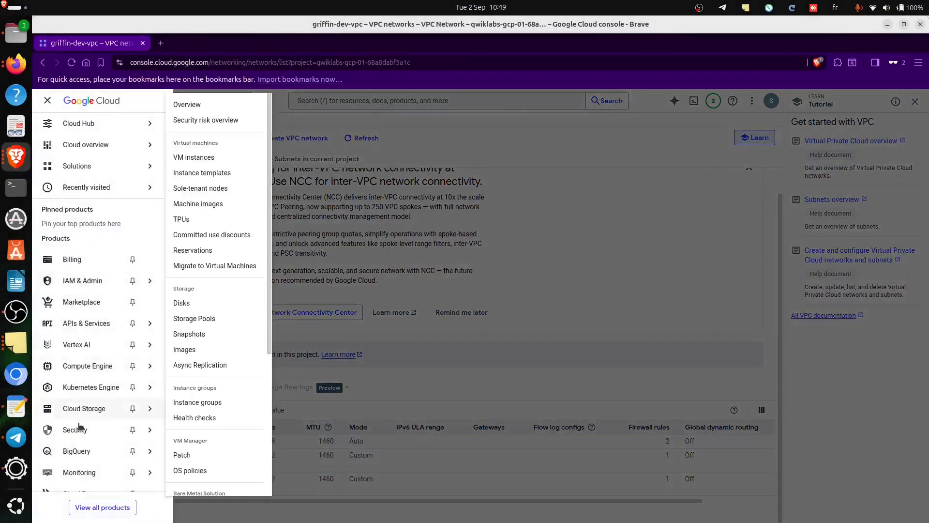
pyautogui.scroll(-2, 53, 295)
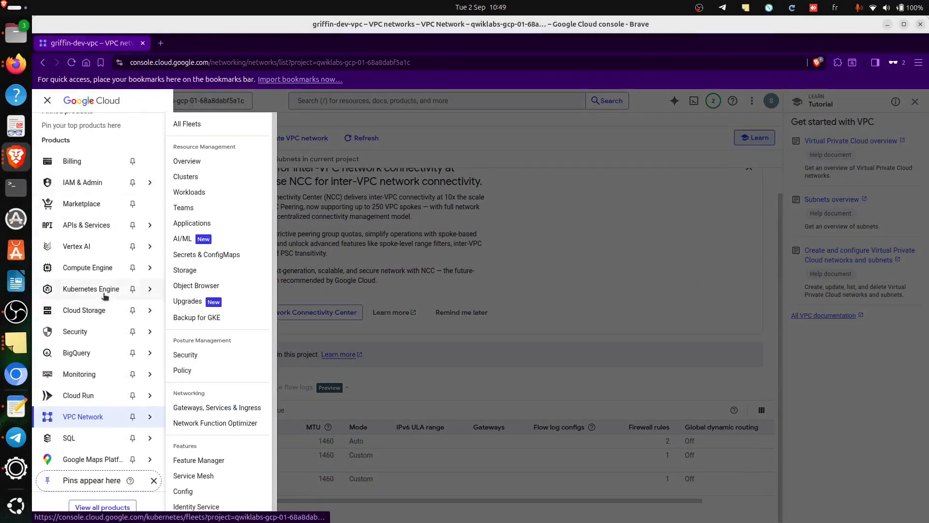
pyautogui.moveTo(104, 274)
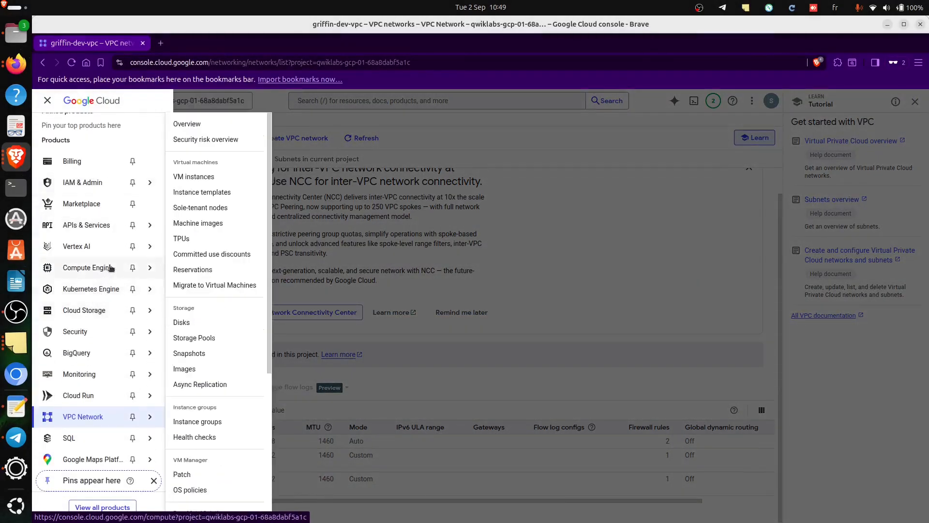
pyautogui.click(194, 177)
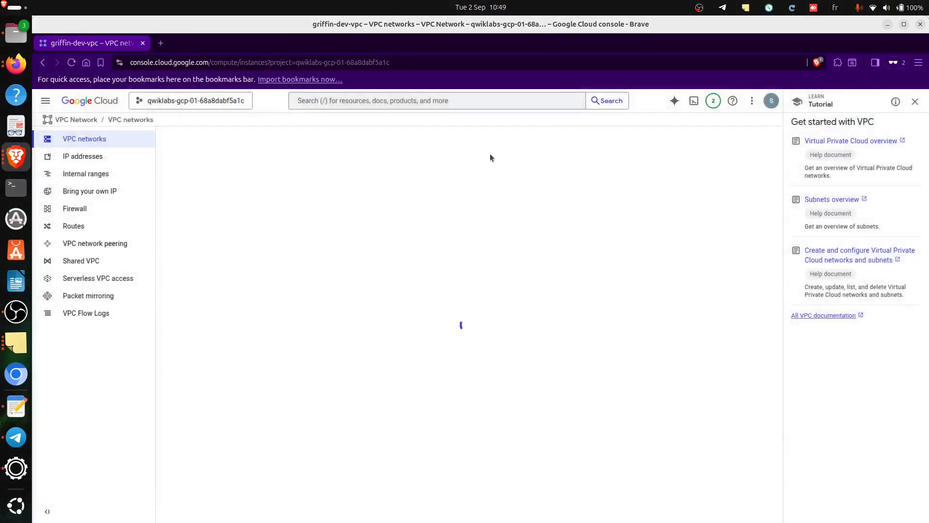
# Step: Copy the example instance name kraken-webserver1 from the naming standards in the lab instructions and return to the console
pyautogui.hotkey('alt', 'Tab')
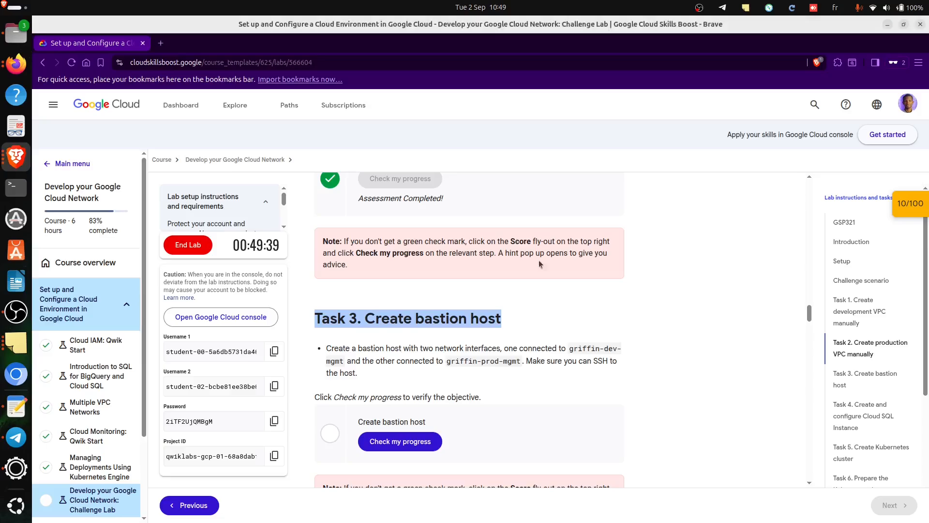
pyautogui.scroll(15, 683, 290)
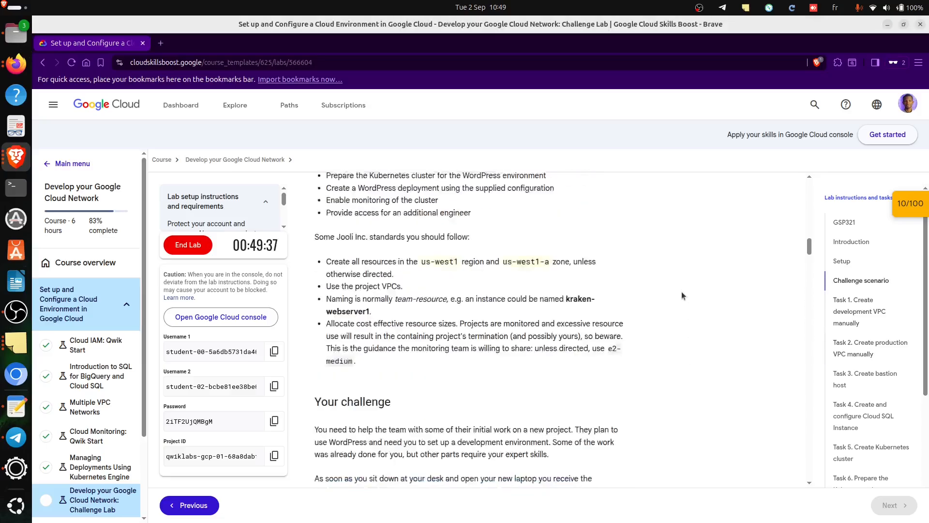
pyautogui.scroll(4, 624, 309)
pyautogui.scroll(-3, 569, 339)
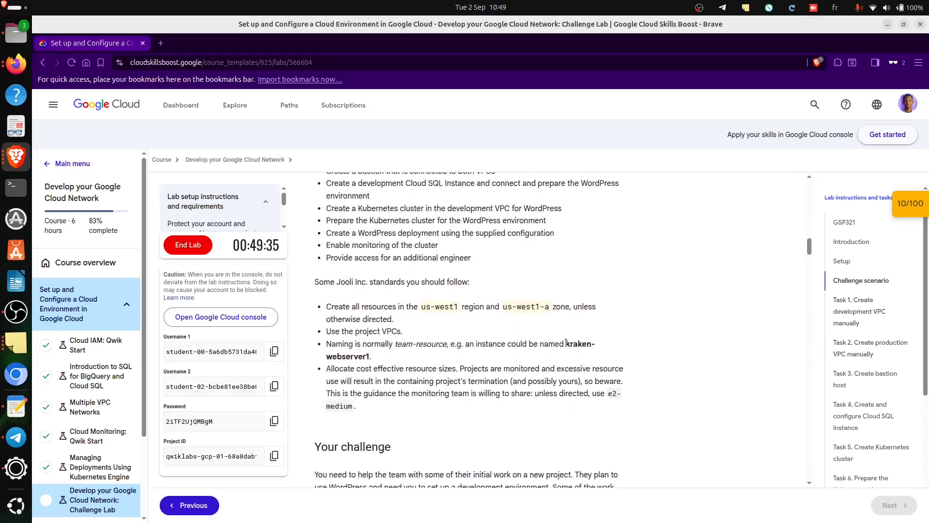
pyautogui.moveTo(560, 354); pyautogui.dragTo(368, 356)
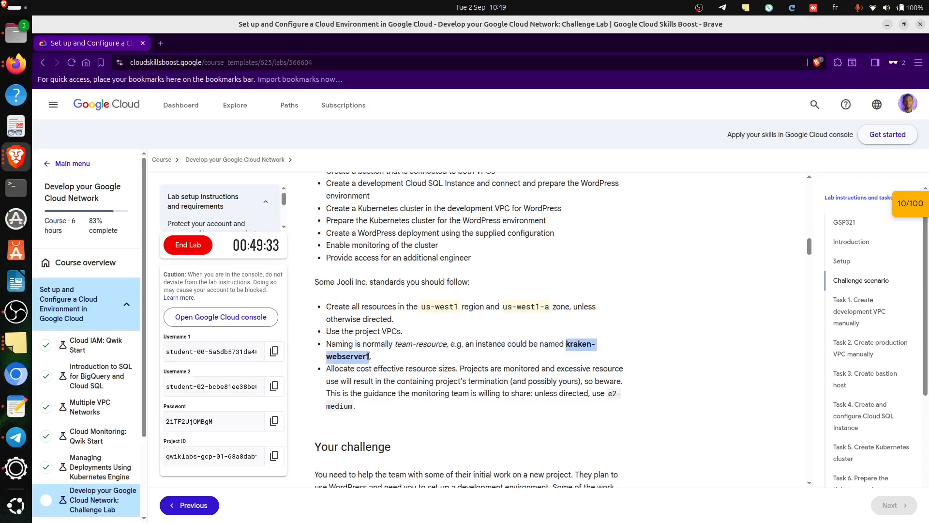
pyautogui.hotkey('alt', 'Tab')
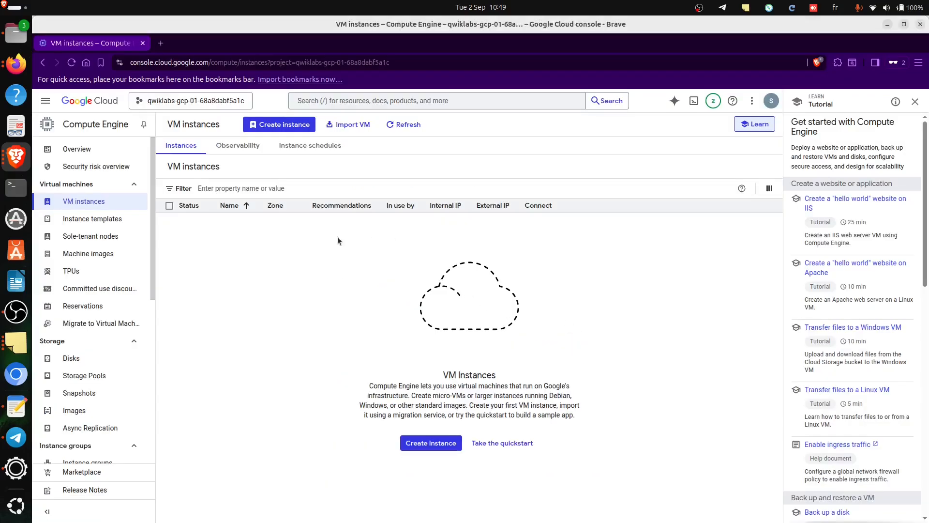
# Step: Start creating a new VM instance and name it kraken-webserver1
pyautogui.click(282, 127)
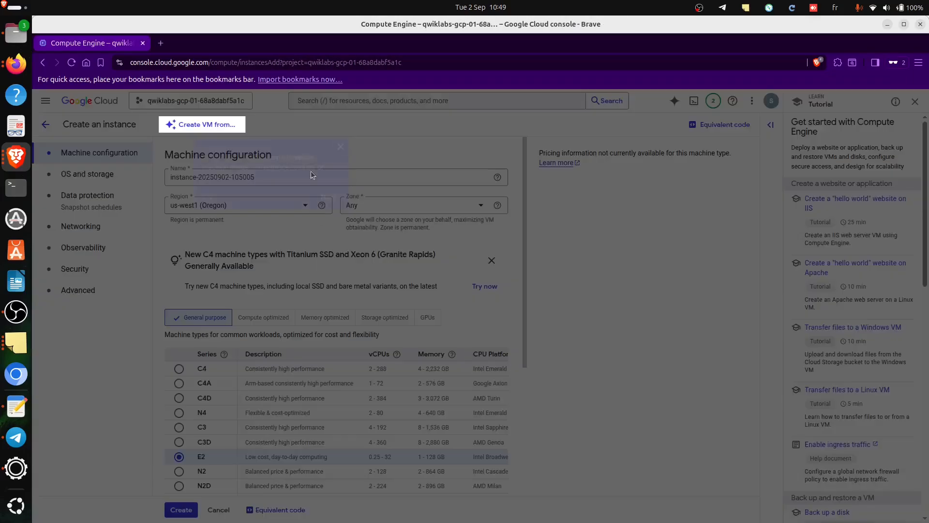
pyautogui.click(341, 146)
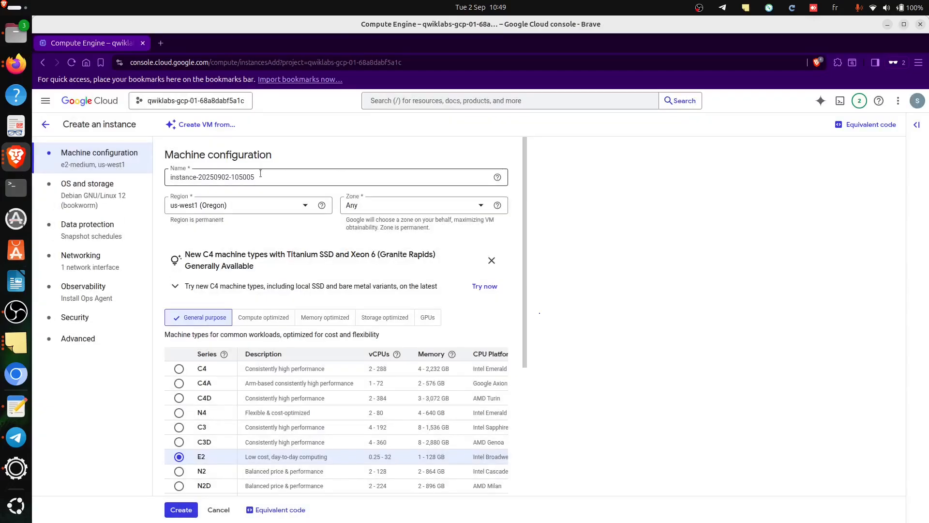
pyautogui.click(260, 174)
pyautogui.hotkey('ctrl', 'a')
pyautogui.write('kraken-webserver1')
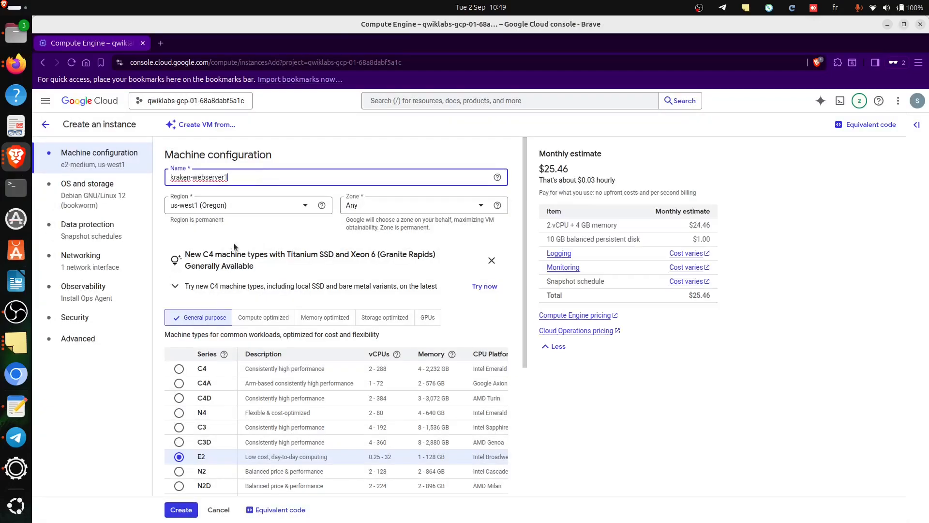
# Step: Check the required zone in the lab instructions and set the instance's zone to us-west1-a
pyautogui.hotkey('alt', 'Tab')
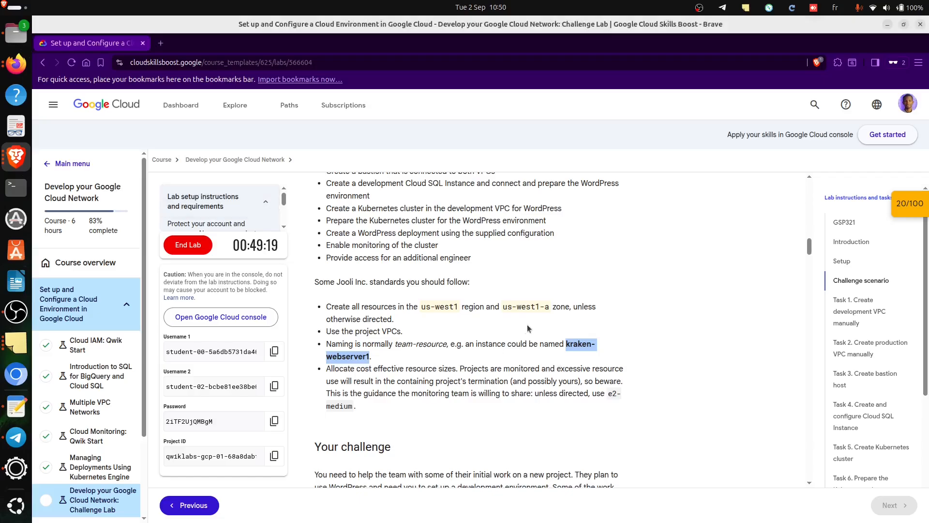
pyautogui.hotkey('alt', 'Tab')
pyautogui.click(426, 204)
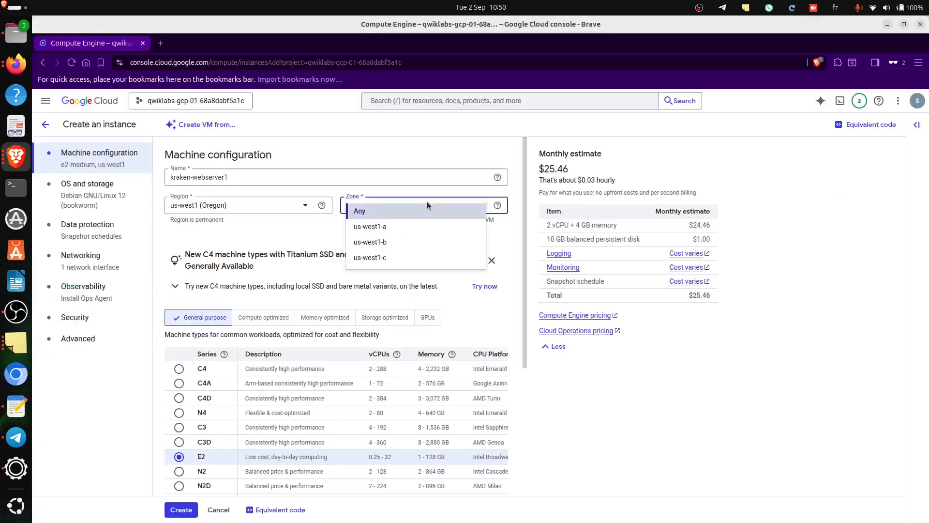
pyautogui.click(383, 226)
# Step: Check the lab's machine size guidance and compare it with the instance's machine type setting
pyautogui.hotkey('alt', 'Tab')
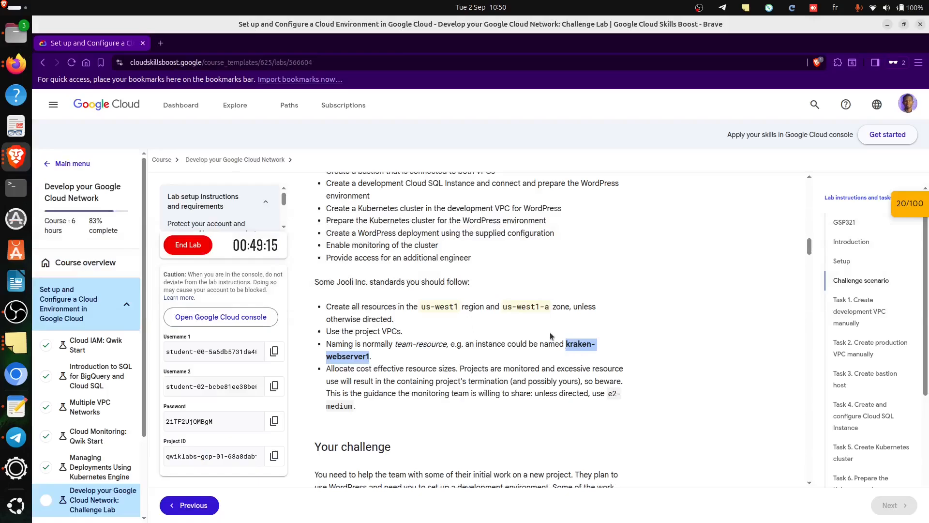
pyautogui.scroll(-15, 364, 368)
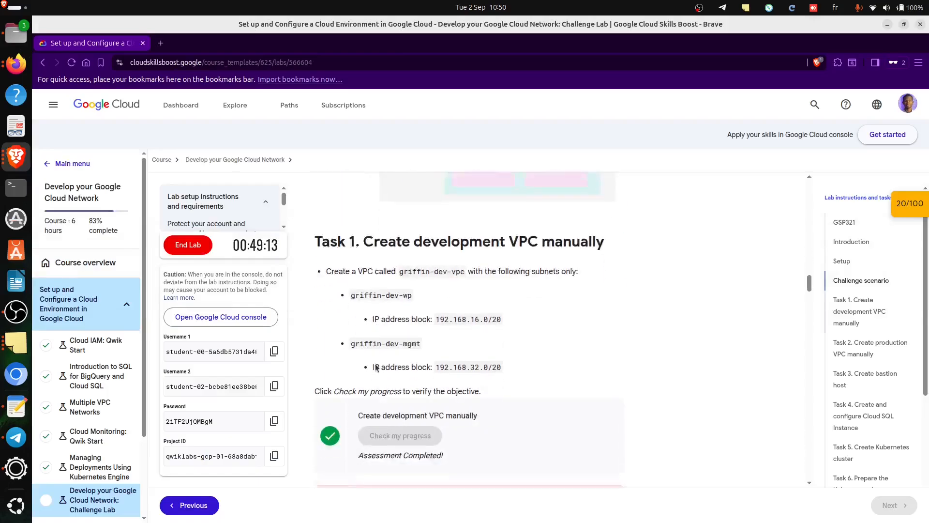
pyautogui.scroll(6, 389, 360)
pyautogui.scroll(5, 388, 360)
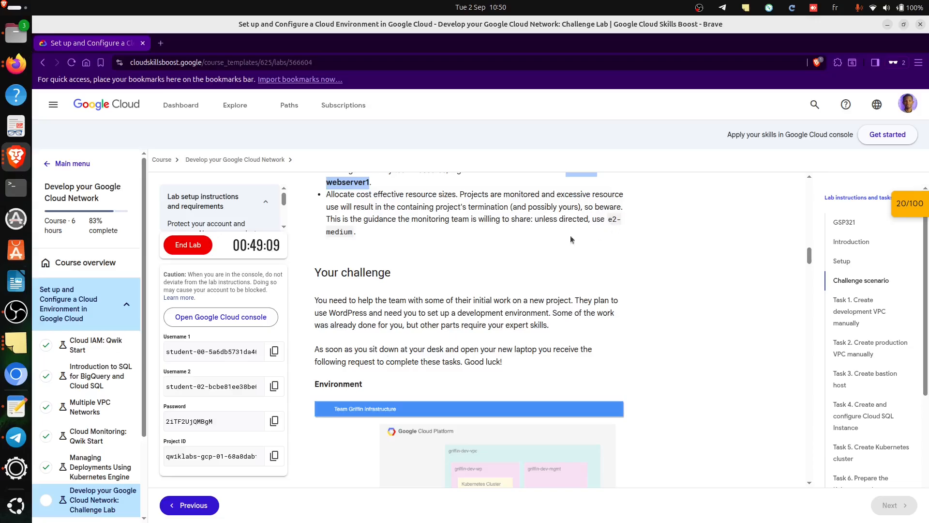
pyautogui.hotkey('alt', 'Tab')
pyautogui.scroll(-3, 285, 465)
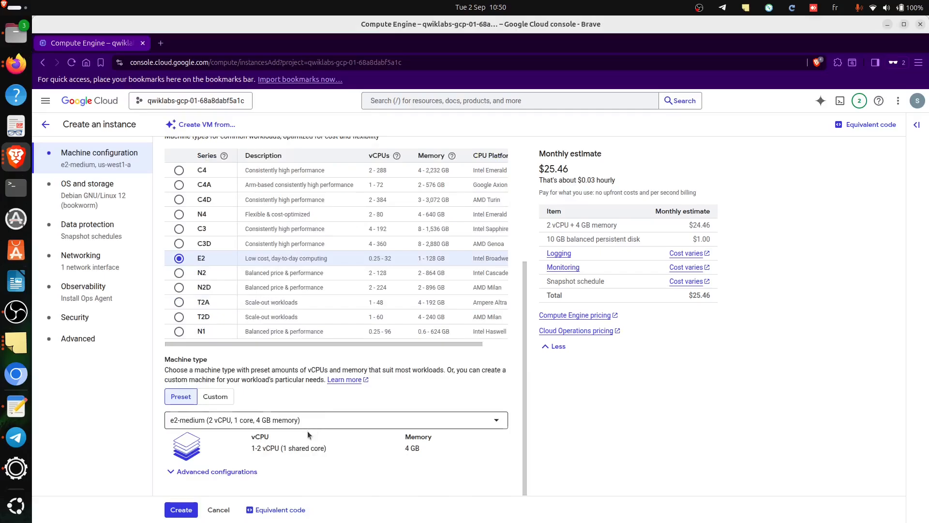
# Step: Review the network interface requirements of Task 3 in the lab instructions
pyautogui.hotkey('alt', 'Tab')
pyautogui.scroll(-15, 463, 414)
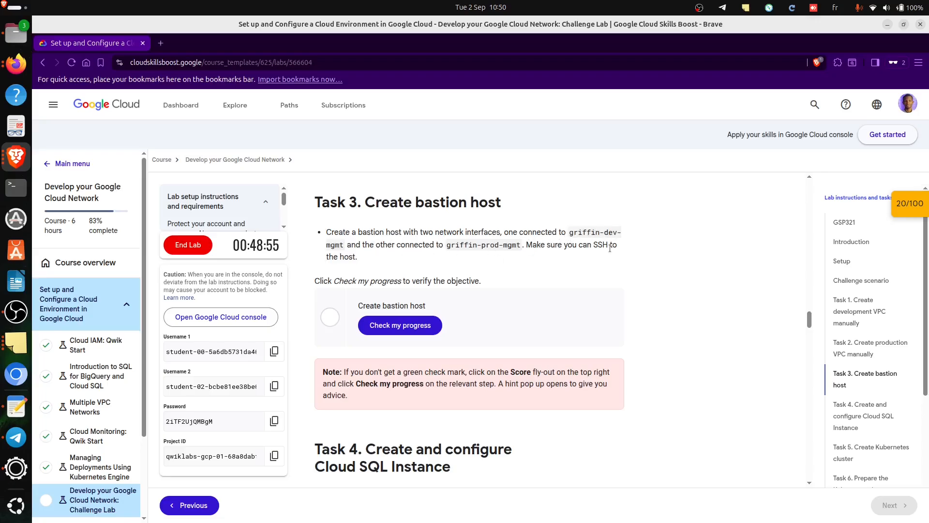
pyautogui.hotkey('alt', 'Tab')
pyautogui.hotkey('alt', 'Tab')
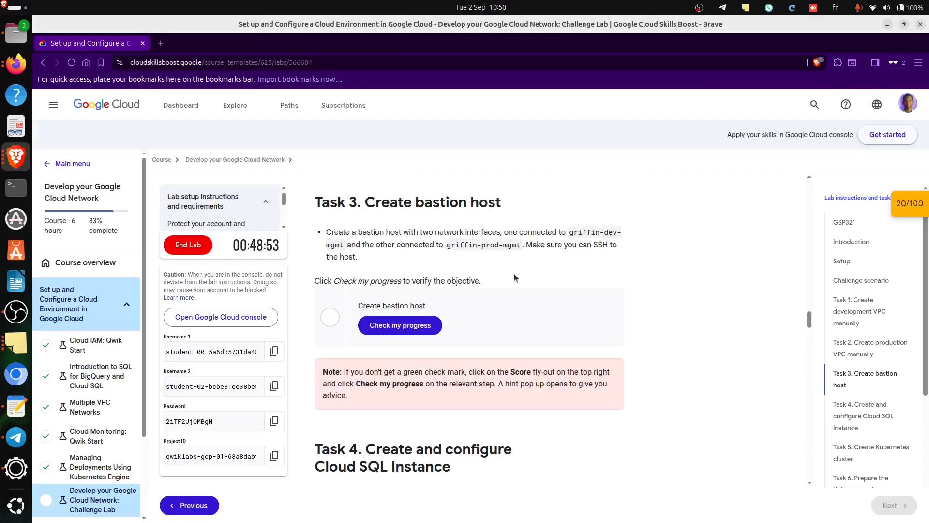
# Step: In the instance's networking settings, connect the existing interface to griffin-dev-vpc with subnetwork griffin-dev-mgmt
pyautogui.hotkey('alt', 'Tab')
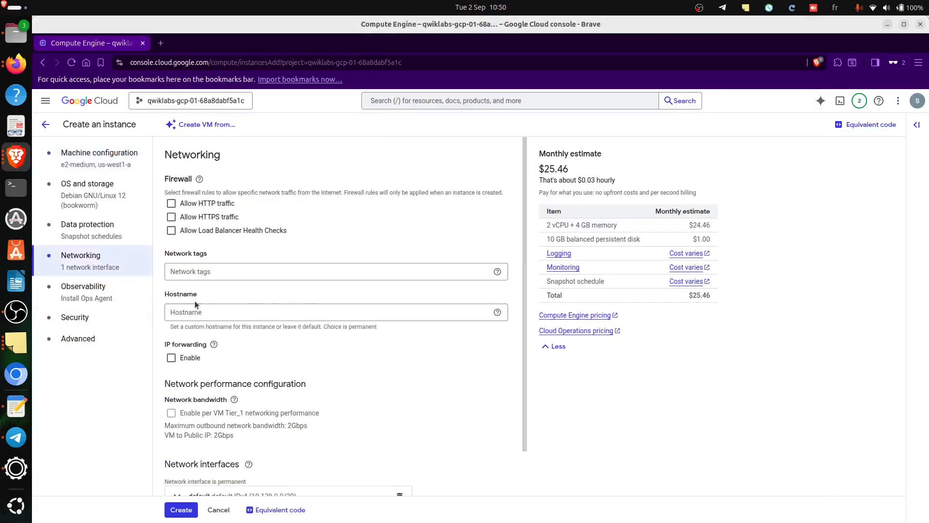
pyautogui.scroll(-1, 247, 365)
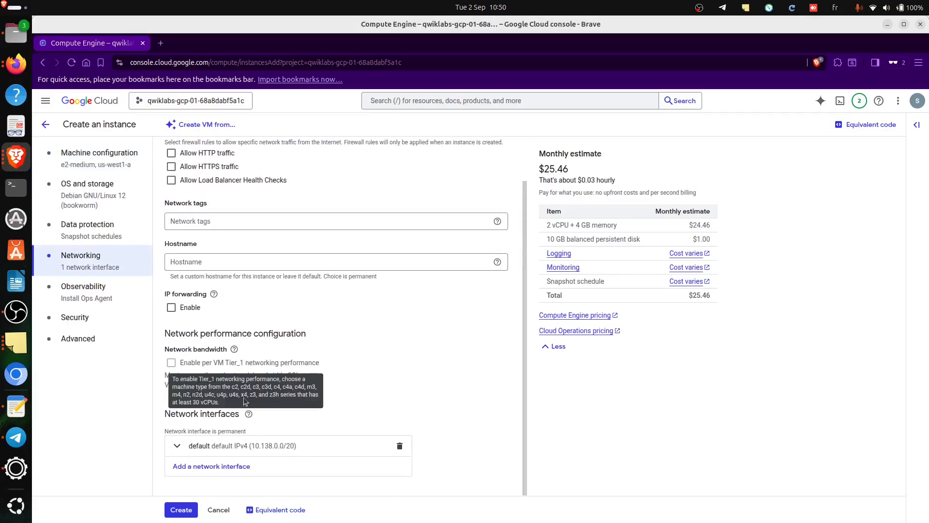
pyautogui.click(355, 450)
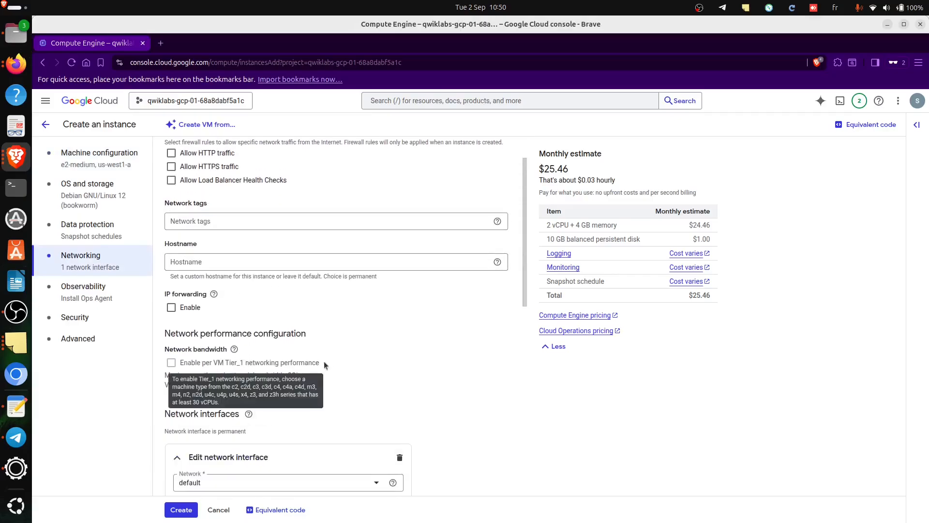
pyautogui.scroll(-3, 290, 363)
pyautogui.click(280, 307)
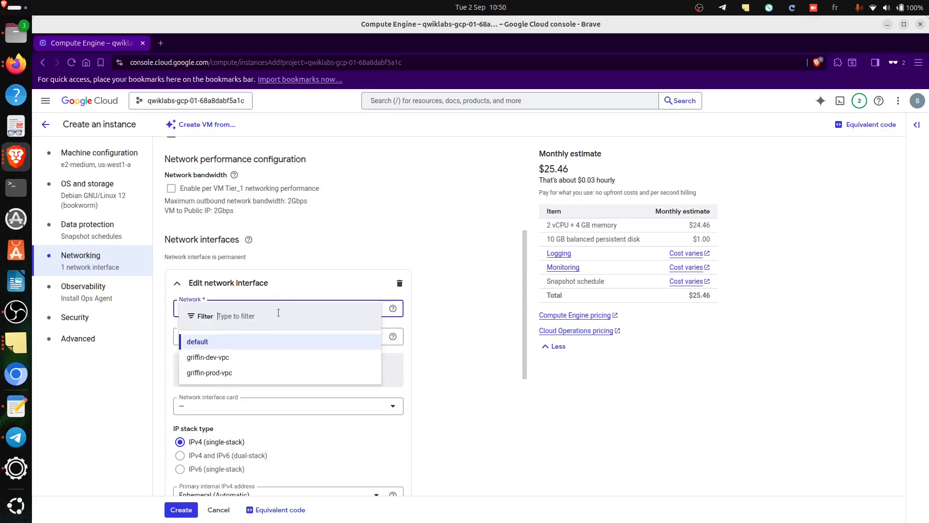
pyautogui.click(236, 360)
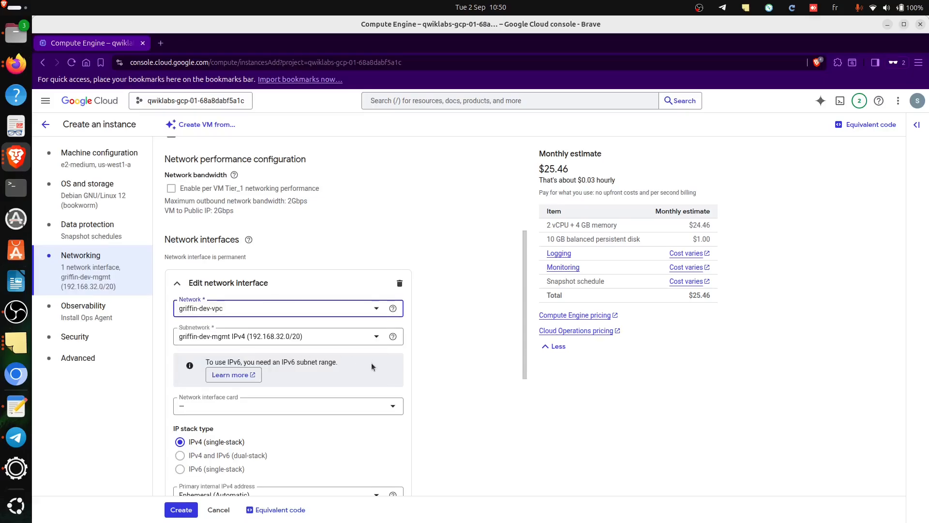
pyautogui.scroll(-5, 289, 383)
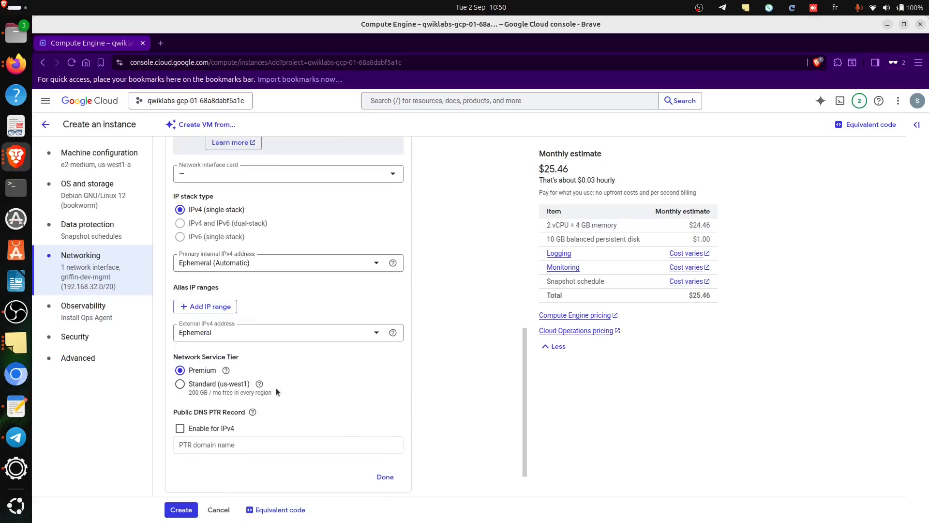
pyautogui.click(382, 477)
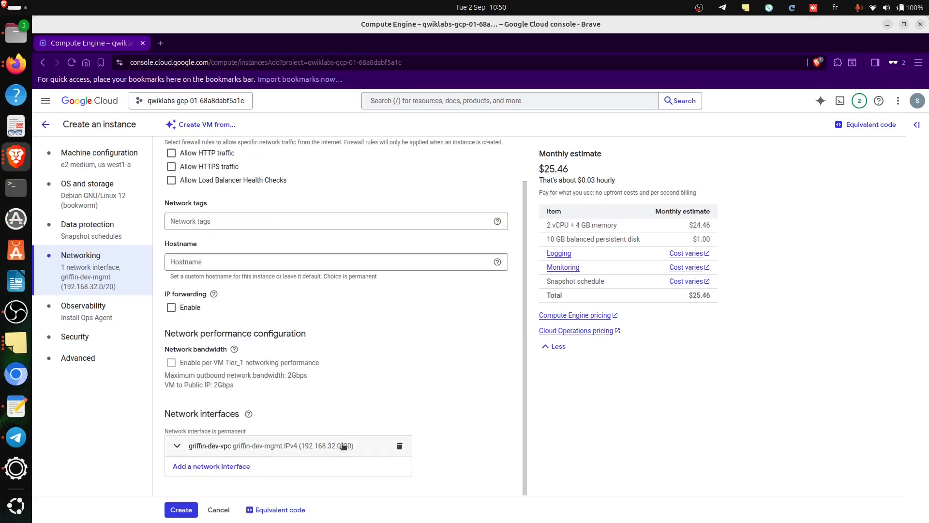
# Step: Add a second network interface connected to griffin-prod-vpc with subnetwork griffin-prod-mgmt
pyautogui.click(270, 466)
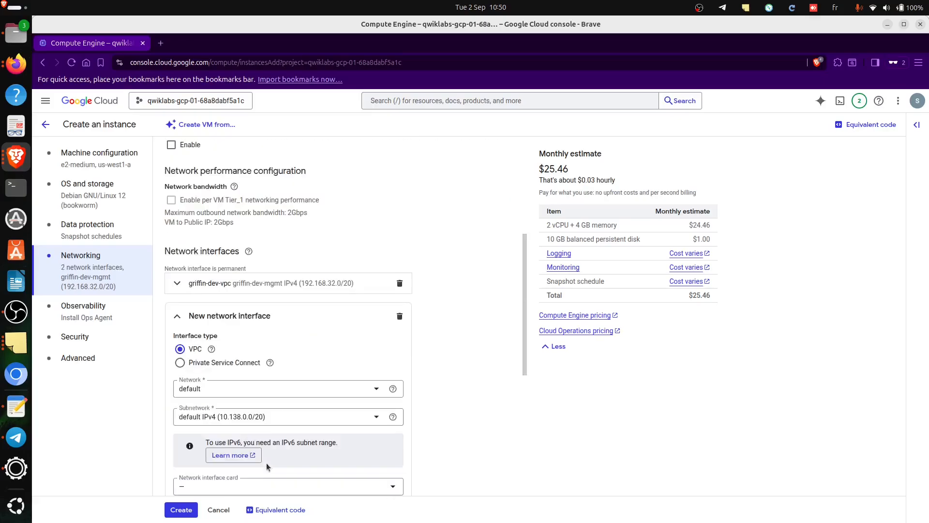
pyautogui.click(321, 389)
pyautogui.click(233, 438)
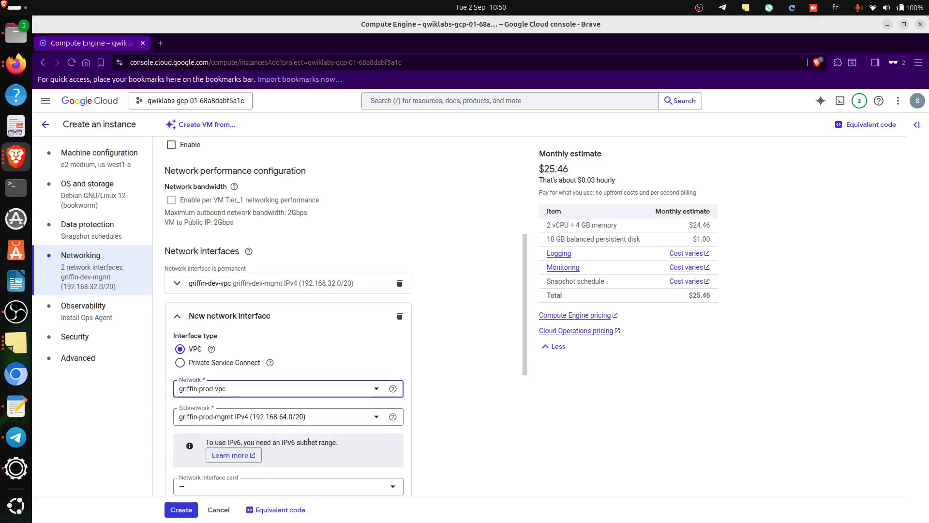
pyautogui.scroll(-6, 309, 441)
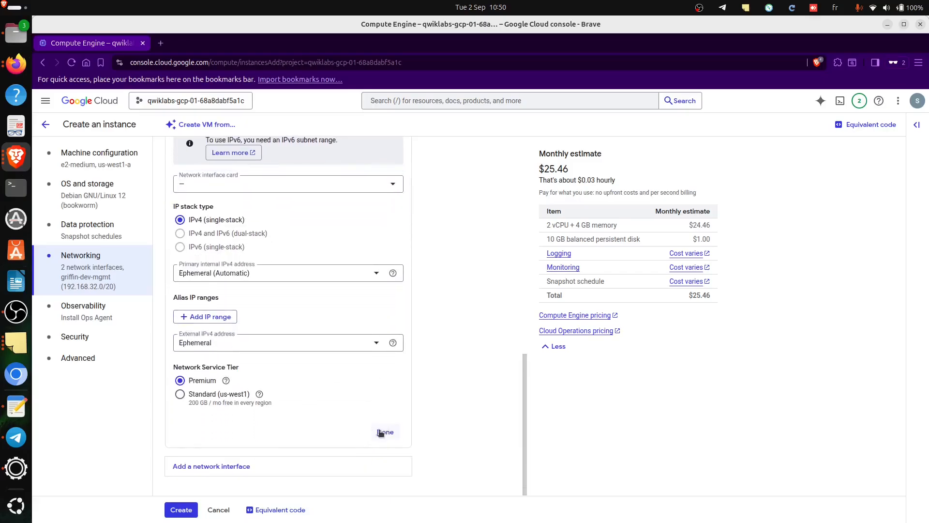
pyautogui.click(383, 432)
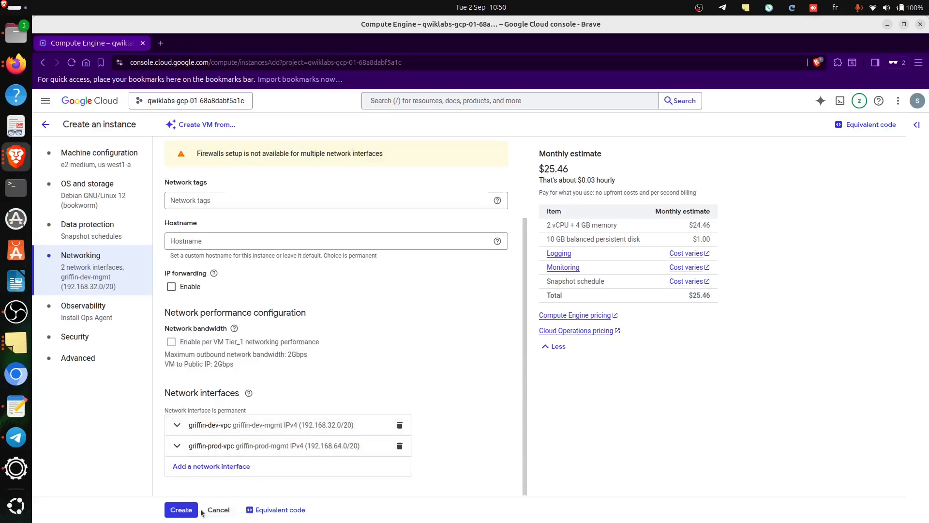
# Step: Create the VM instance and open the console notifications to check its creation progress
pyautogui.click(181, 511)
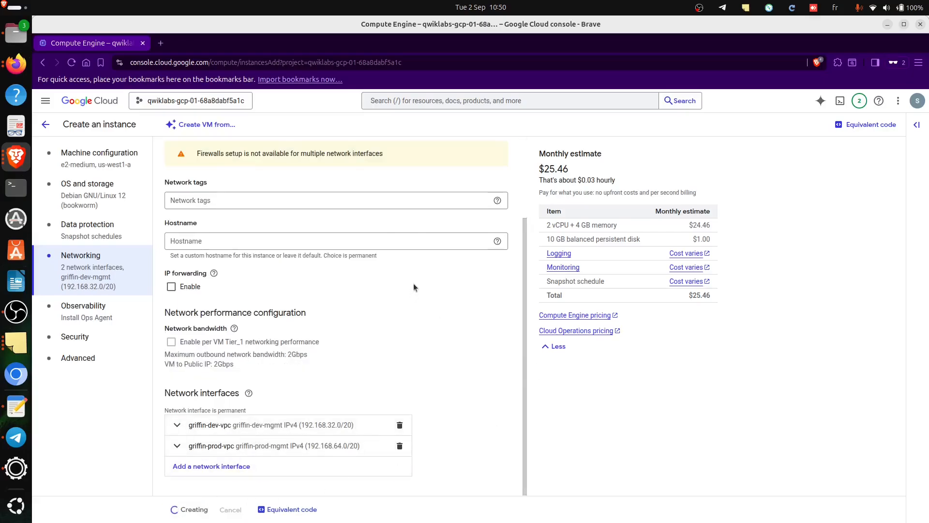
pyautogui.hotkey('alt', 'Tab')
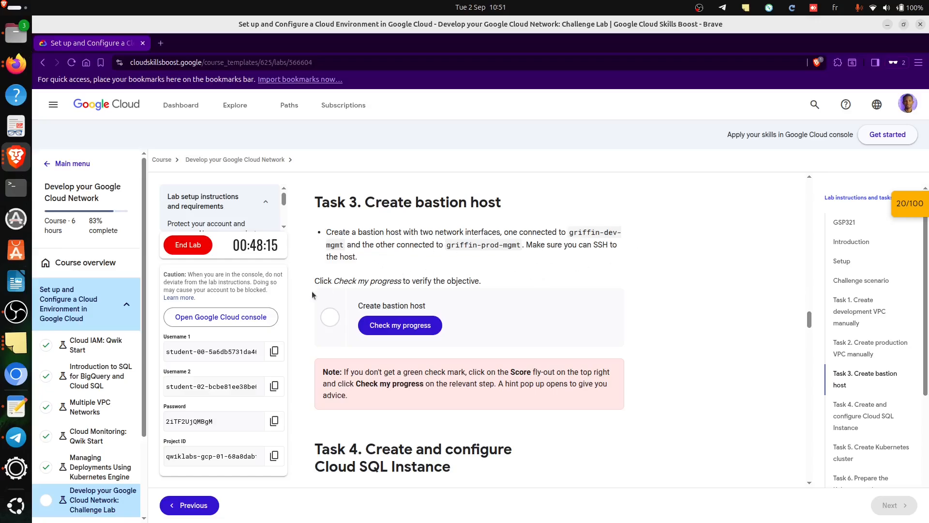
pyautogui.hotkey('alt', 'Tab')
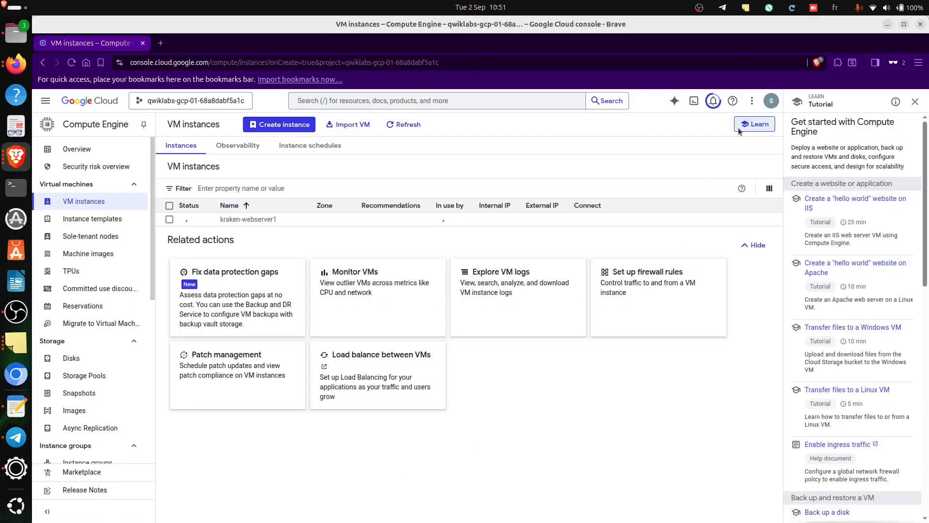
pyautogui.click(713, 101)
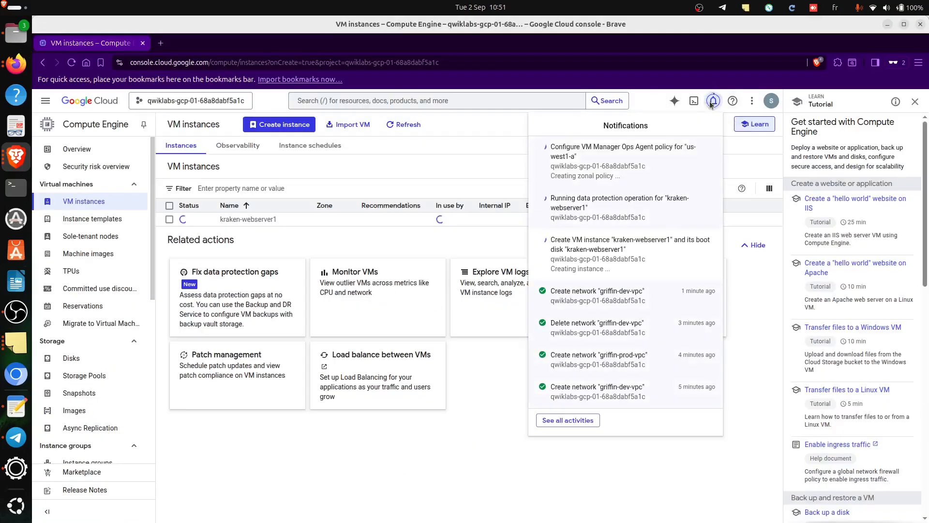
# Step: Read the Task 4 Cloud SQL requirements in the lab instructions and check the VM's creation progress in the console notifications
pyautogui.hotkey('alt', 'Tab')
pyautogui.scroll(-2, 382, 356)
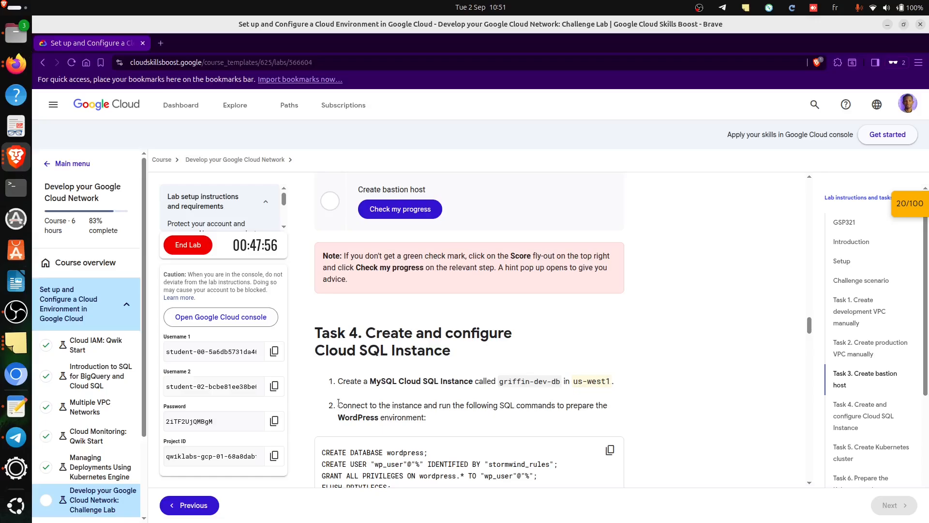
pyautogui.moveTo(338, 402); pyautogui.dragTo(449, 440)
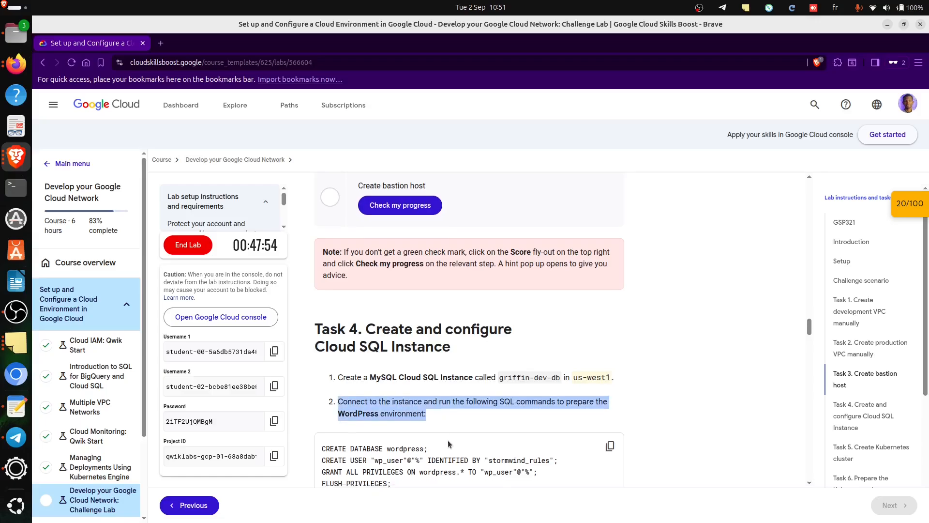
pyautogui.scroll(3, 460, 433)
pyautogui.hotkey('alt', 'Tab')
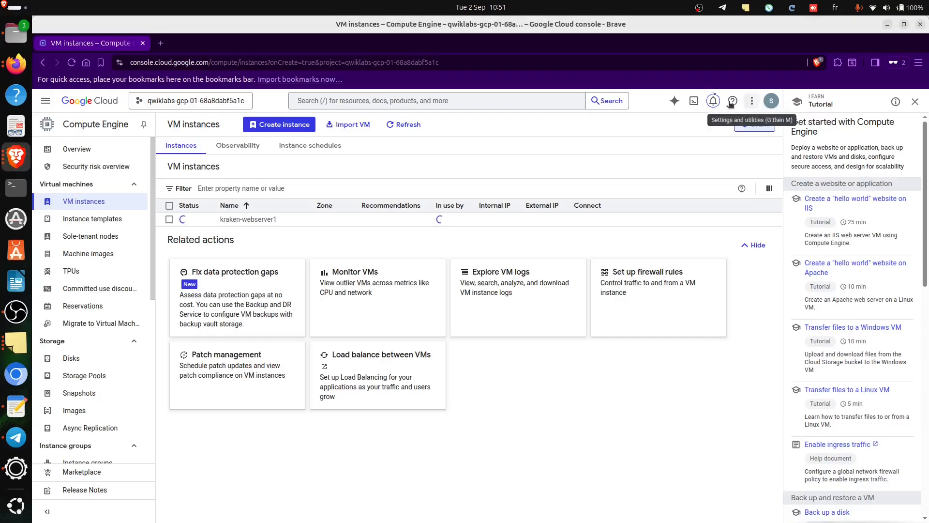
pyautogui.click(715, 101)
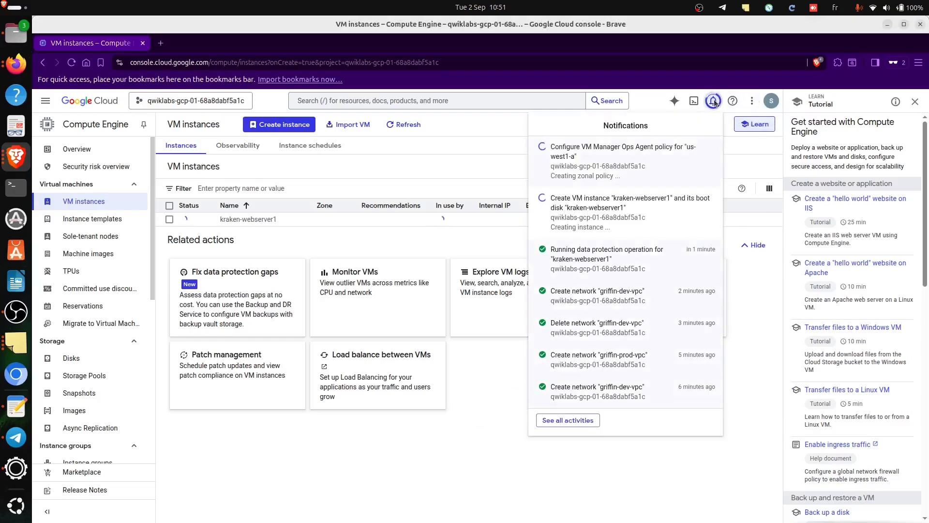
pyautogui.click(714, 102)
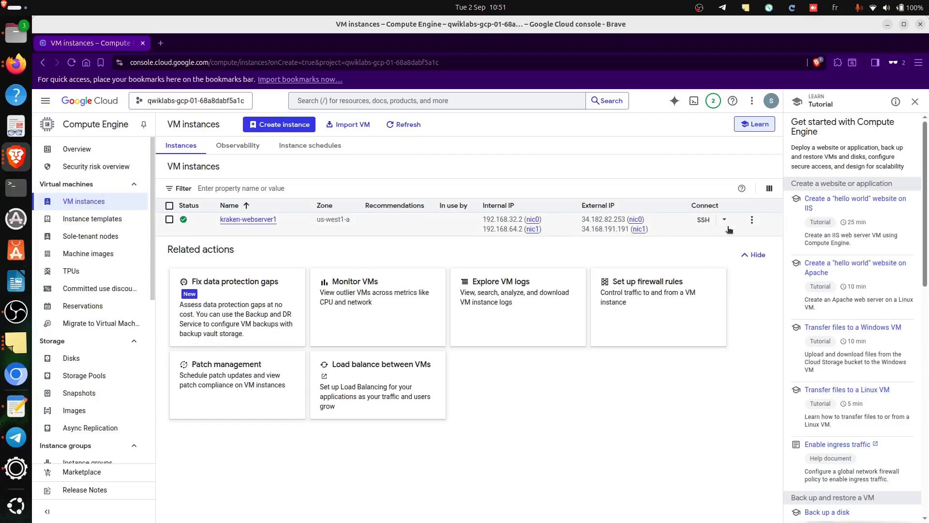
# Step: Connect to kraken-webserver1 through SSH-in-browser, authorizing the connection and retrying it
pyautogui.click(703, 221)
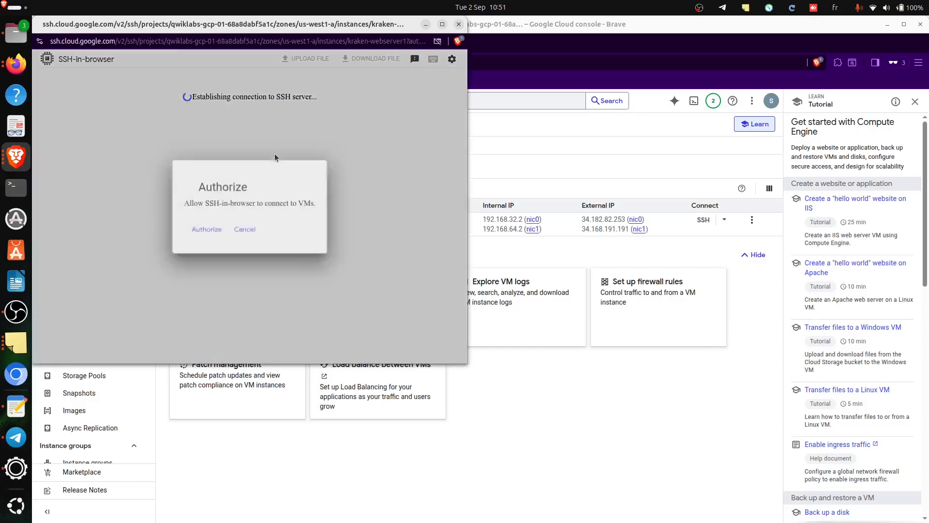
pyautogui.click(206, 230)
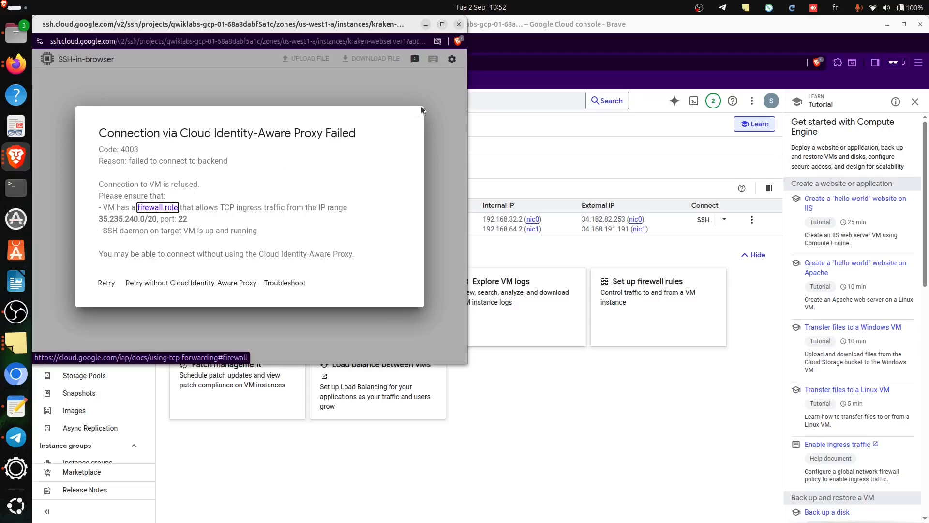
pyautogui.click(127, 289)
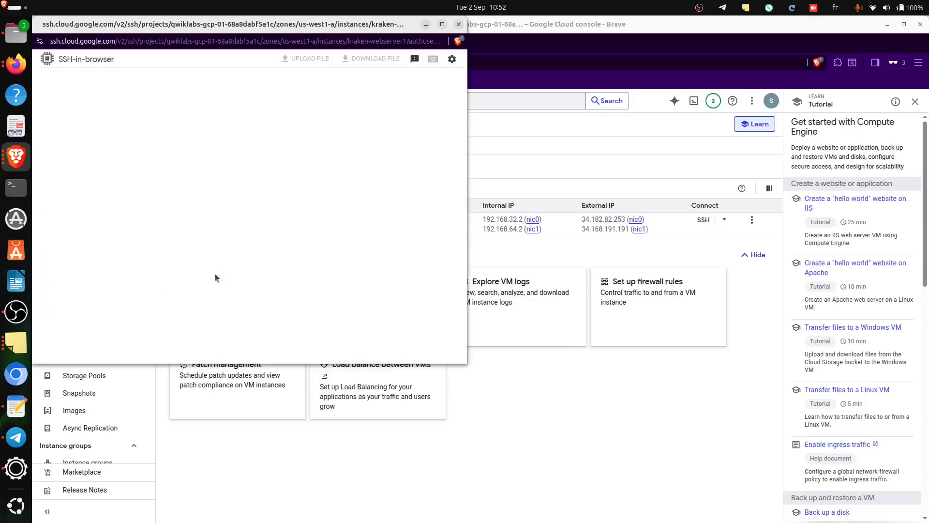
pyautogui.click(565, 377)
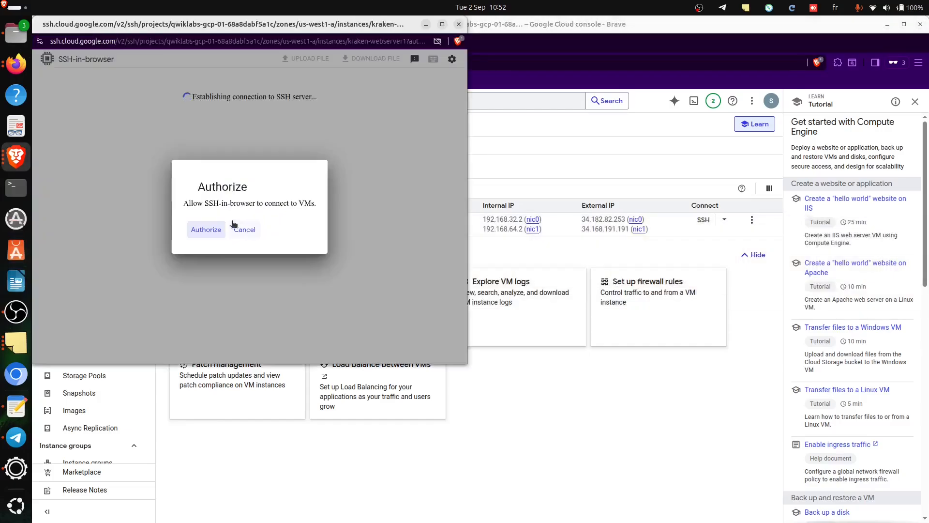
pyautogui.click(203, 230)
# Step: Bring up the lab instructions behind the SSH window, submit a few empty lines at the prompt, and end the session with exit
pyautogui.hotkey('alt', 'Tab')
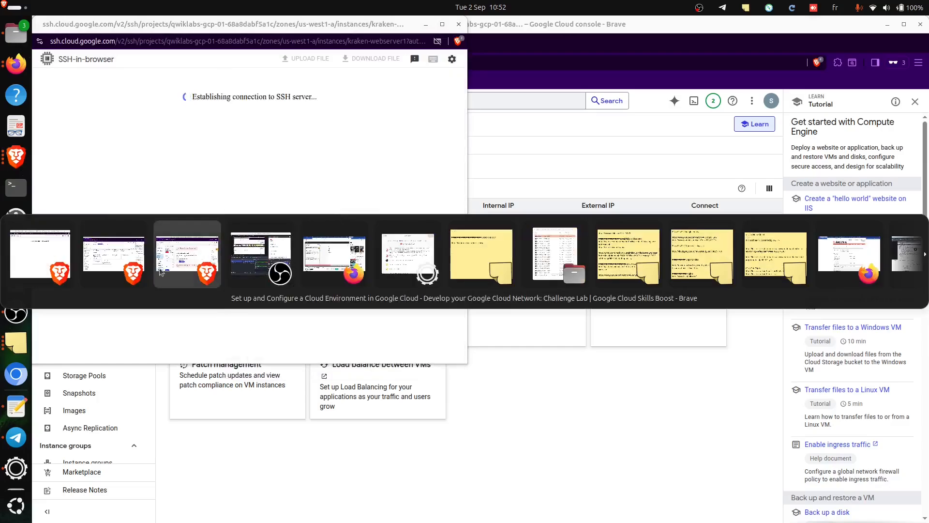
pyautogui.click(186, 257)
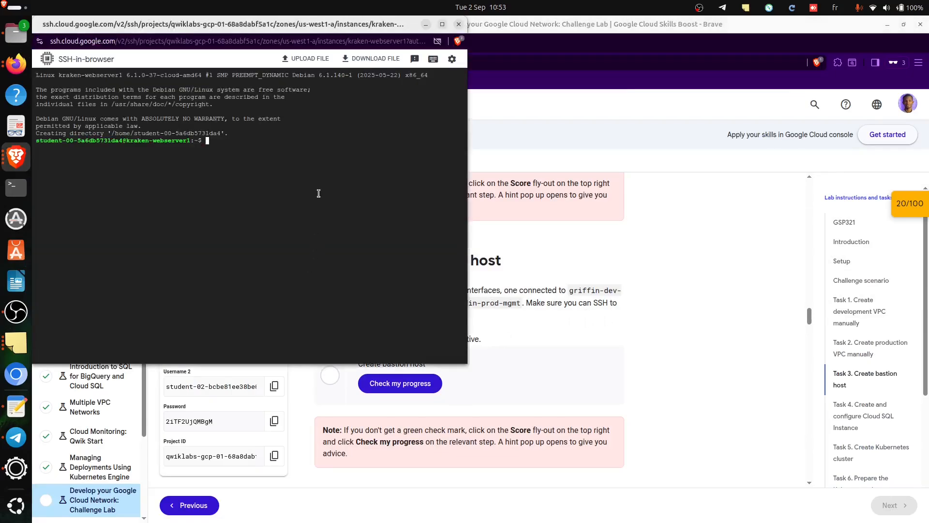
pyautogui.press('Return')
pyautogui.press('Return')
pyautogui.press('Return')
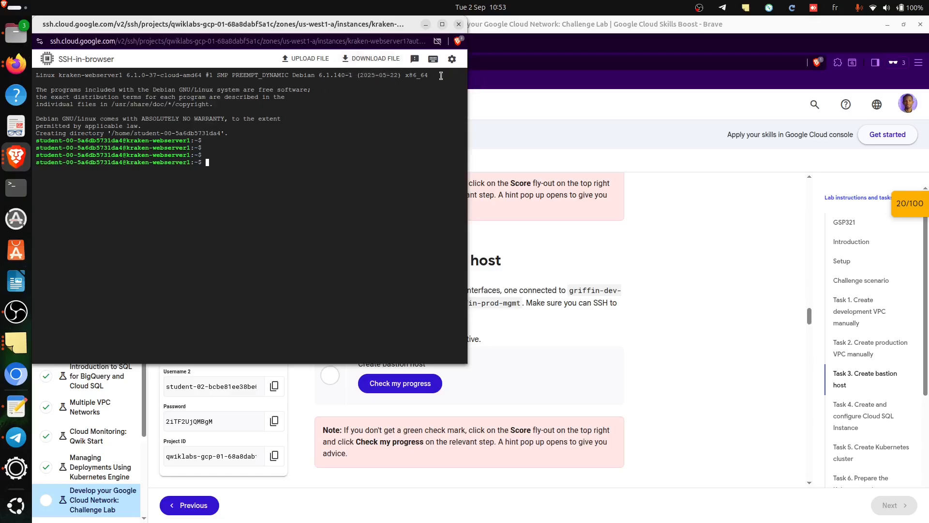
pyautogui.write('exit')
pyautogui.press('Return')
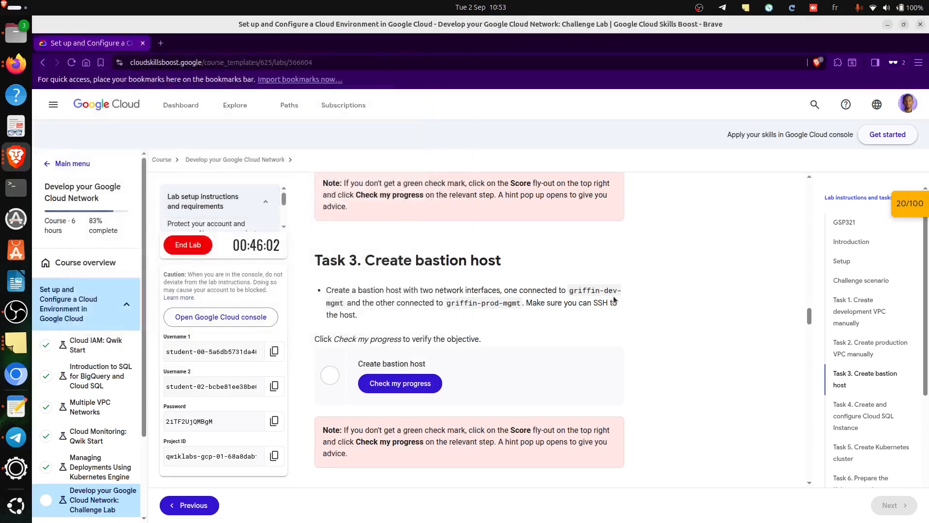
# Step: Check the lab progress for the Create bastion host objective and move on to the Task 4 instructions
pyautogui.click(409, 383)
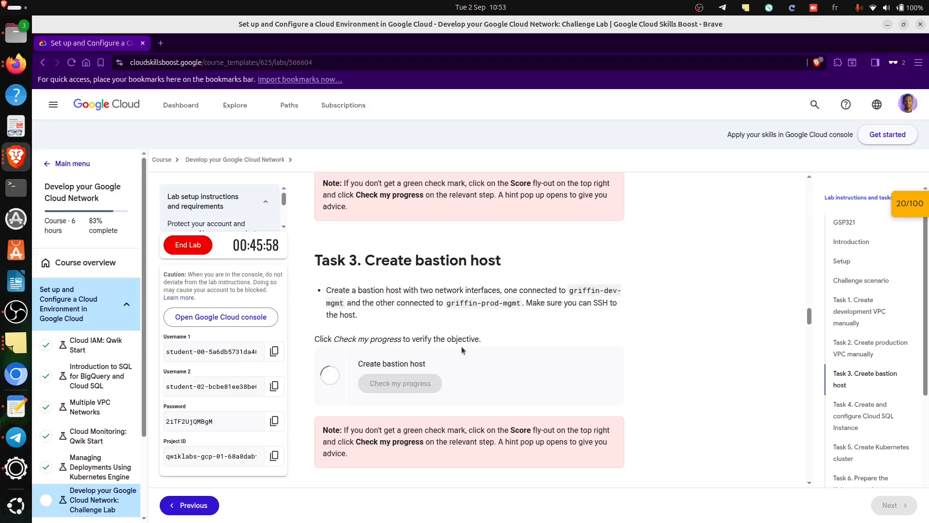
pyautogui.scroll(-5, 469, 360)
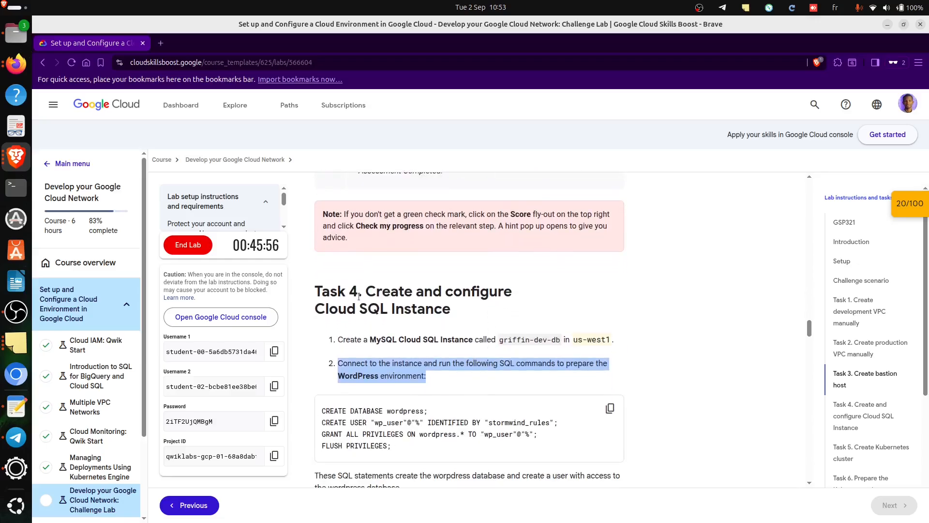
pyautogui.moveTo(336, 291); pyautogui.dragTo(527, 293)
# Step: Open the Cloud SQL instances page in the Google Cloud console and start creating an instance with the MySQL engine
pyautogui.hotkey('alt', 'Tab')
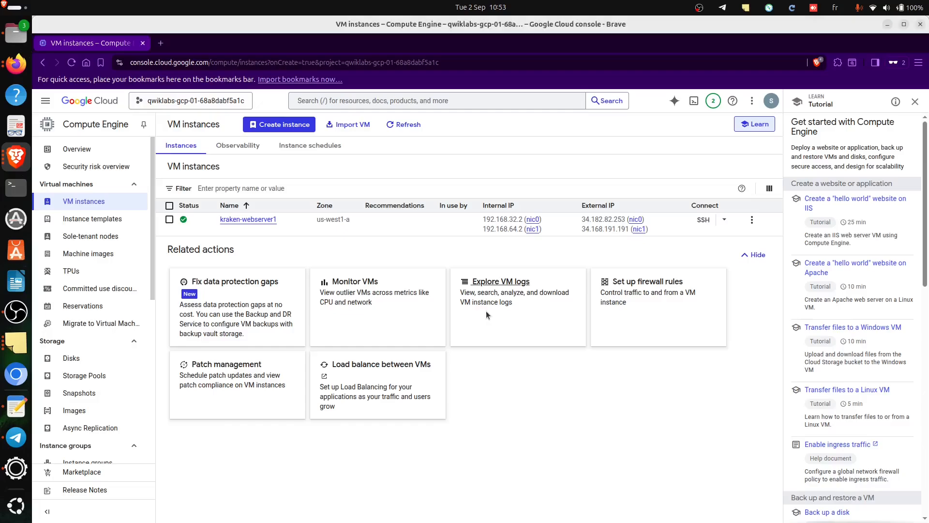
pyautogui.click(45, 102)
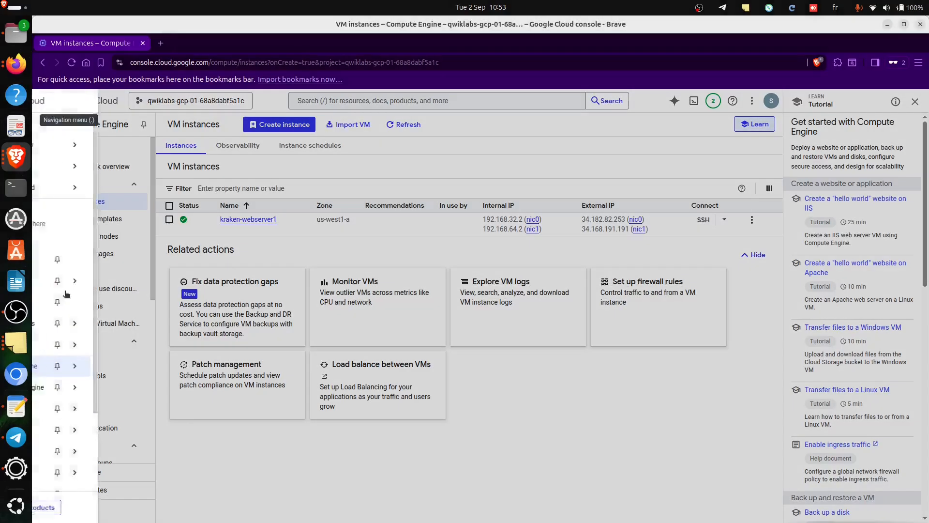
pyautogui.scroll(-3, 121, 387)
pyautogui.moveTo(149, 438)
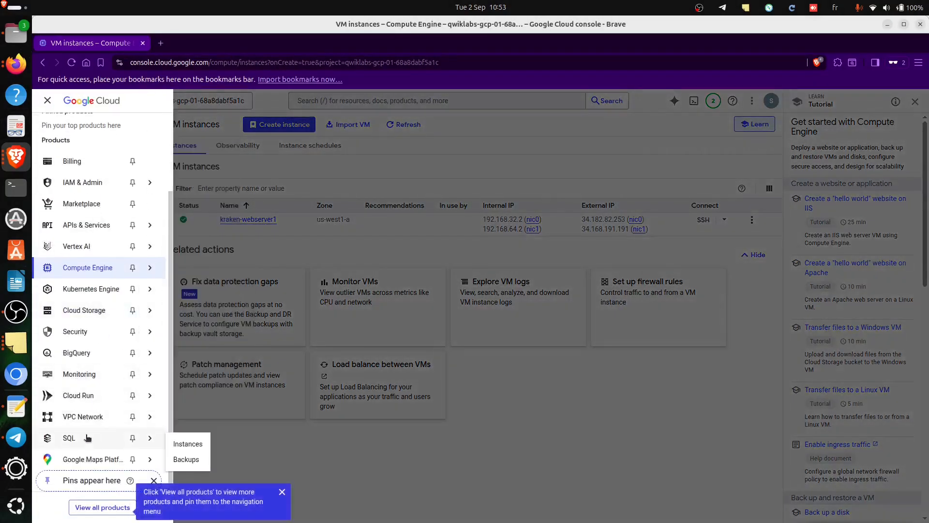
pyautogui.click(188, 444)
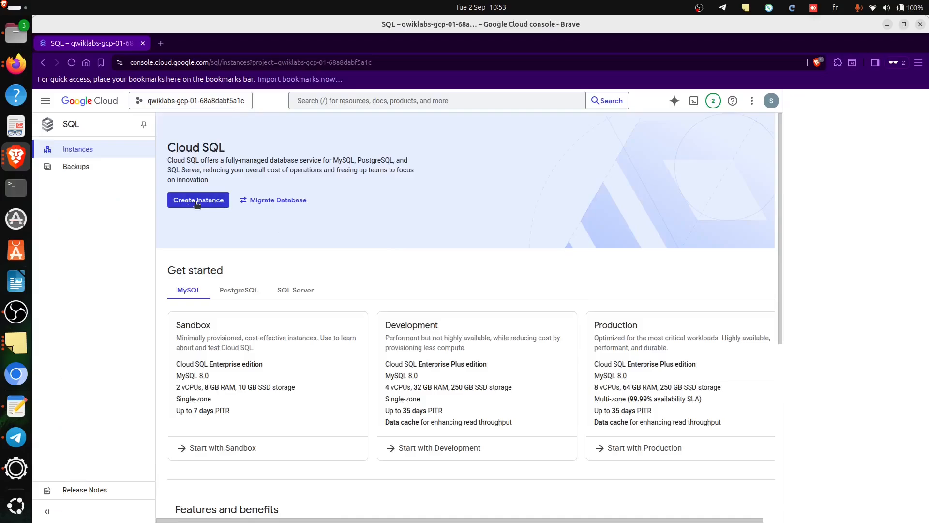
pyautogui.click(197, 203)
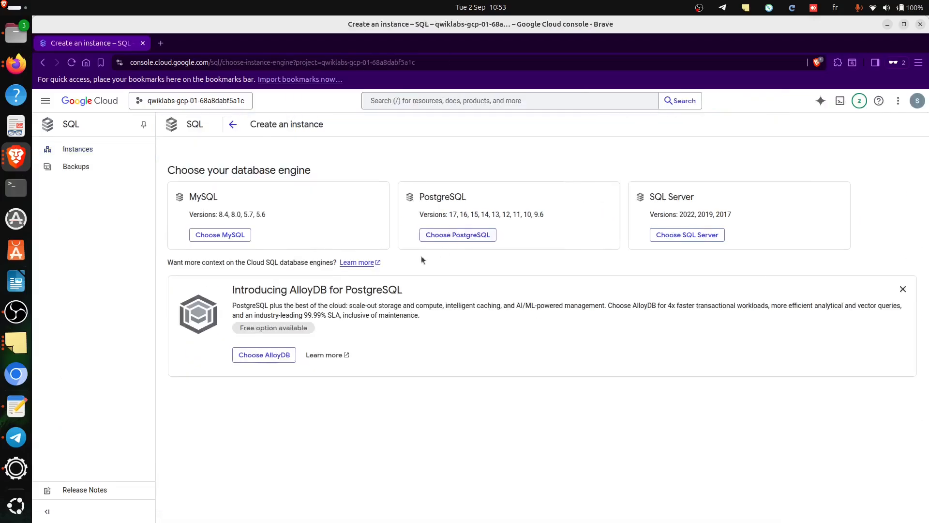
pyautogui.click(213, 237)
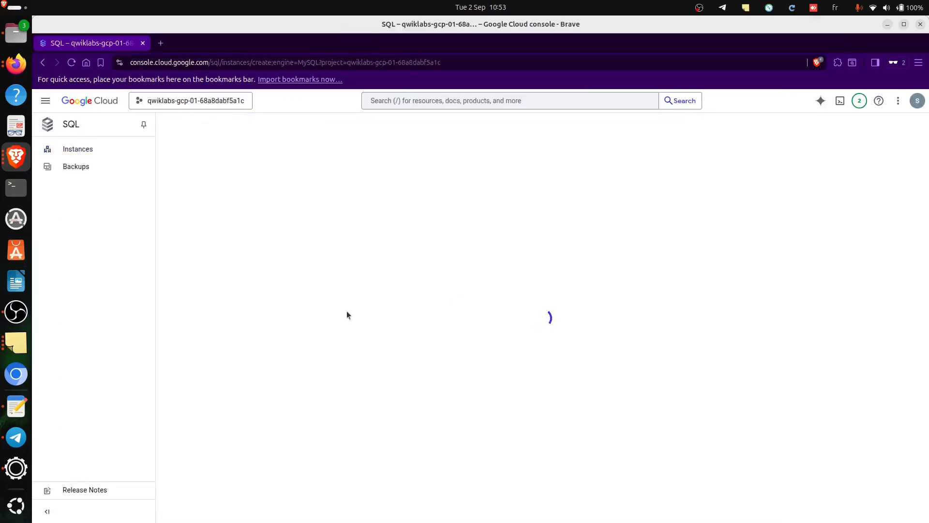
# Step: Choose the Enterprise edition and set the instance ID to griffin-dev-db, copied from the lab instructions
pyautogui.hotkey('alt', 'Tab')
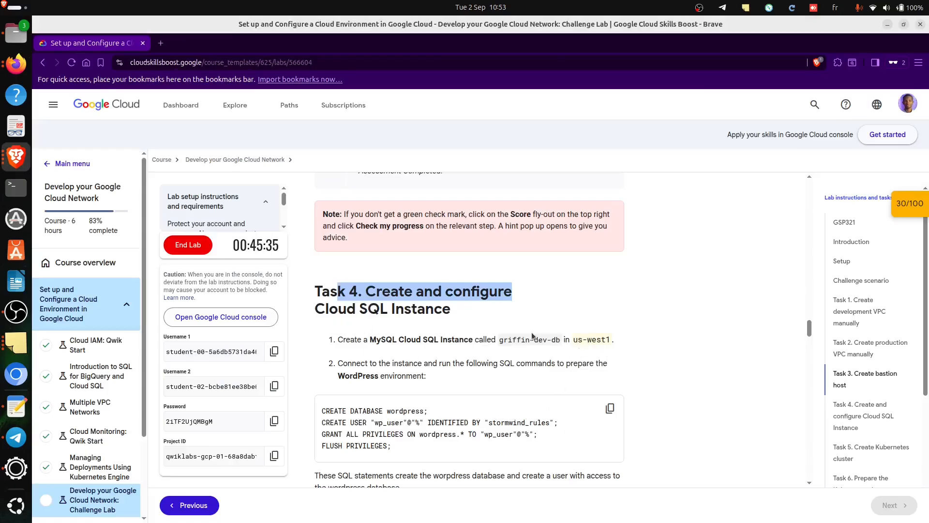
pyautogui.moveTo(500, 340); pyautogui.dragTo(562, 349)
pyautogui.hotkey('ctrl', 'c')
pyautogui.hotkey('alt', 'Tab')
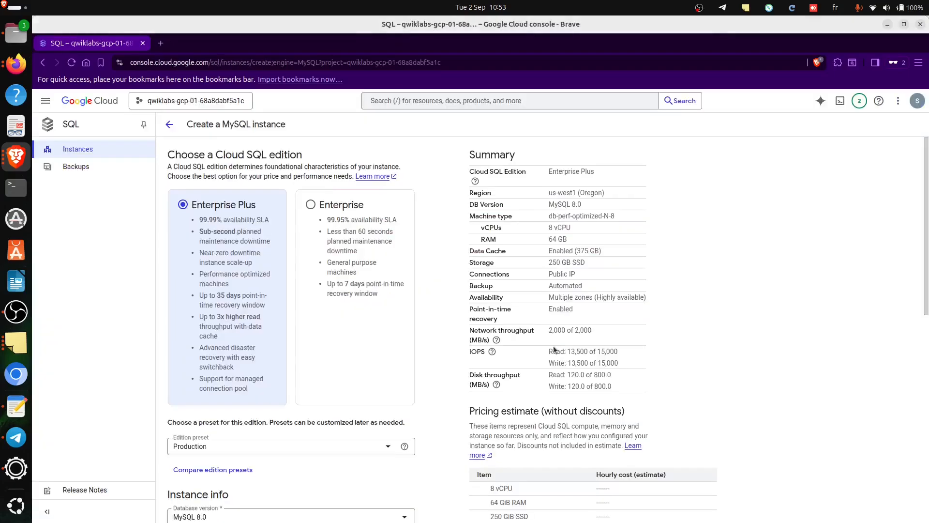
pyautogui.click(331, 209)
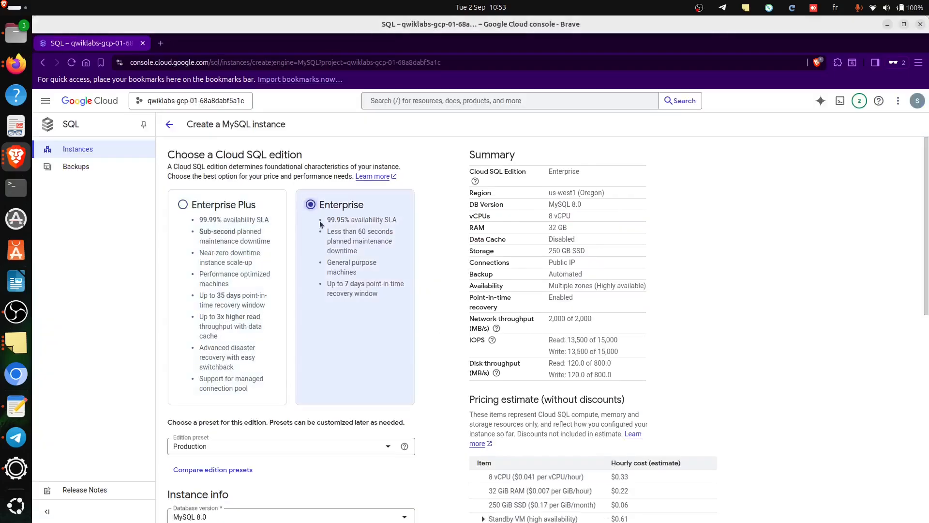
pyautogui.scroll(-5, 244, 267)
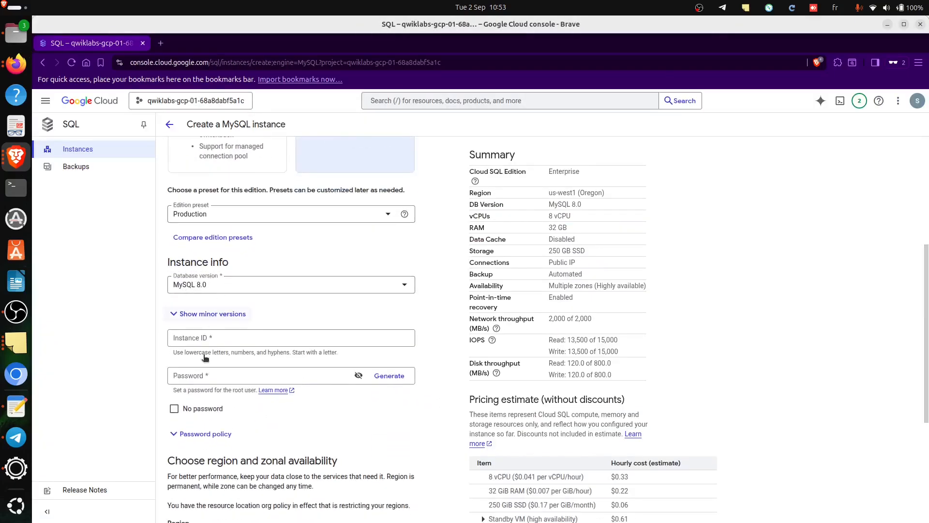
pyautogui.click(211, 339)
pyautogui.hotkey('ctrl', 'v')
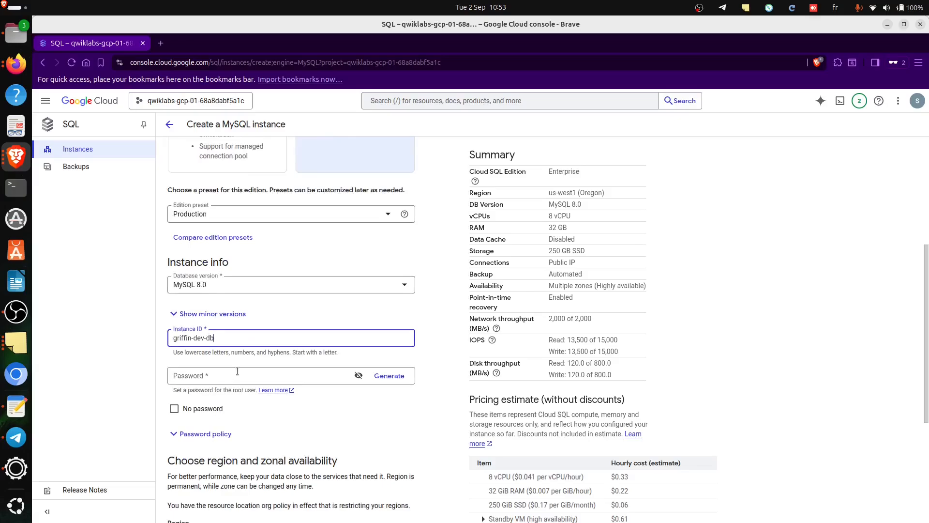
# Step: Enter the root user's password and turn off the password policy's minimum length, complexity and username restrictions
pyautogui.click(222, 377)
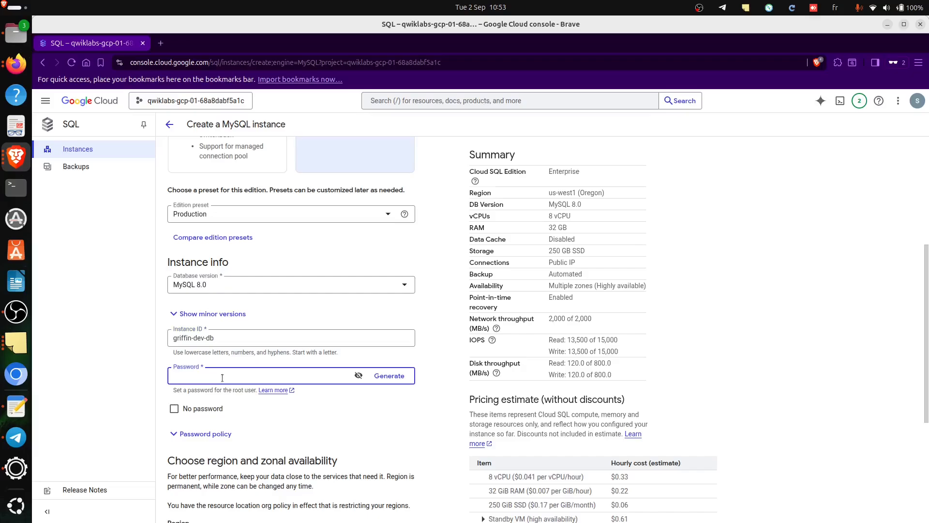
pyautogui.write('•••')
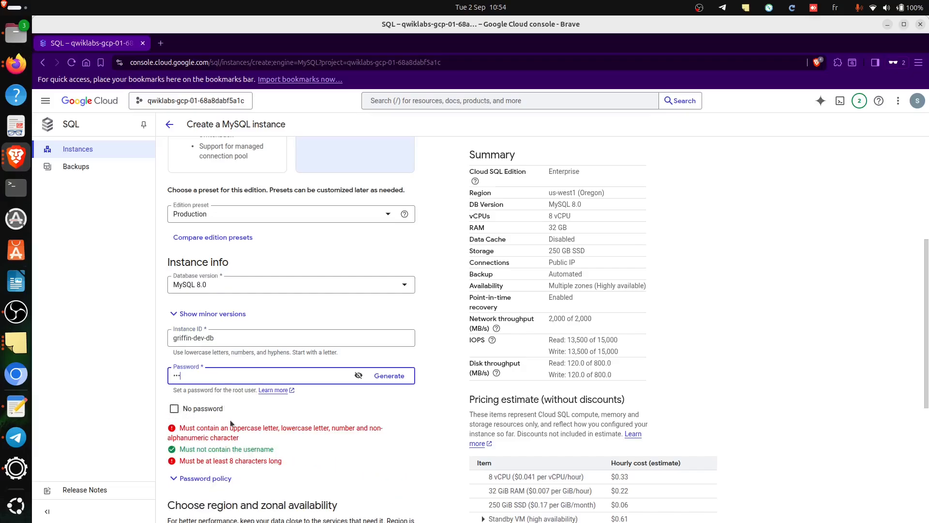
pyautogui.scroll(-3, 218, 426)
pyautogui.click(195, 363)
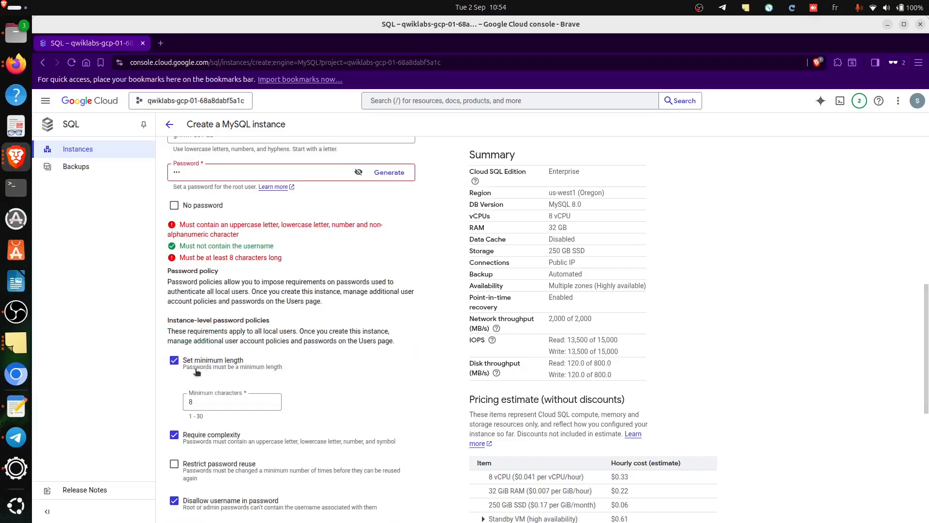
pyautogui.click(175, 444)
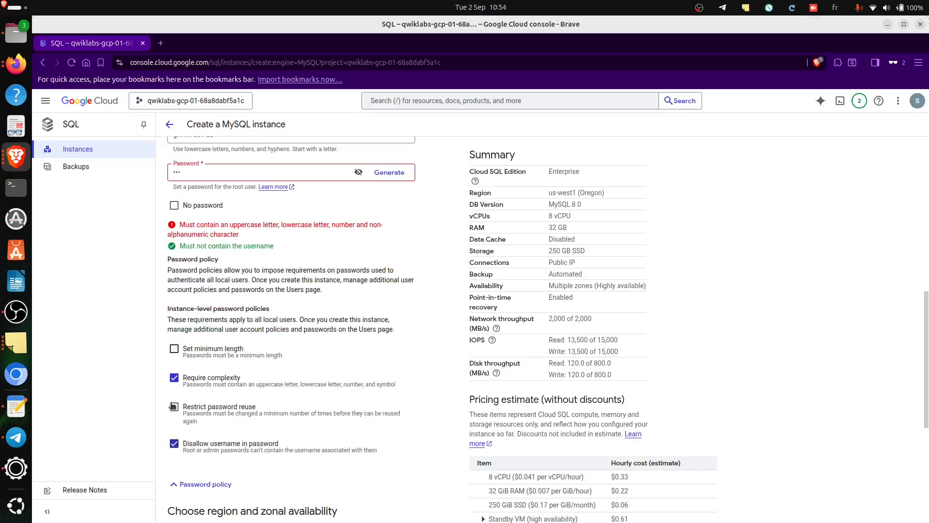
pyautogui.scroll(-5, 194, 233)
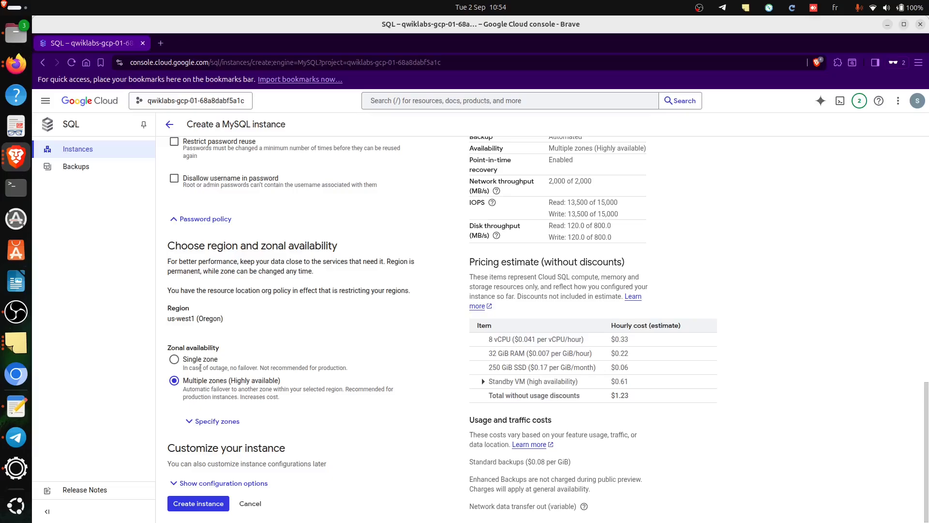
# Step: Set zonal availability to Single zone, compare with the Task 4 instructions, and create the MySQL instance
pyautogui.click(211, 362)
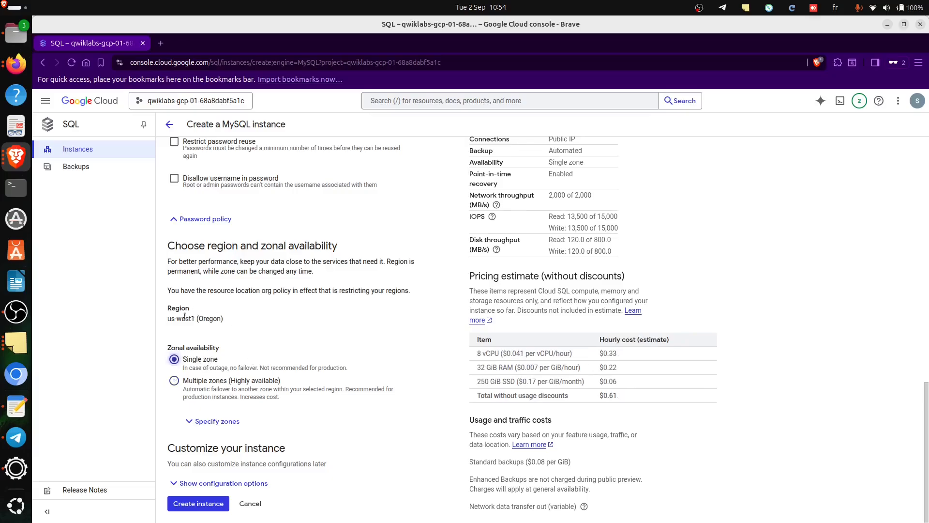
pyautogui.hotkey('alt', 'Tab')
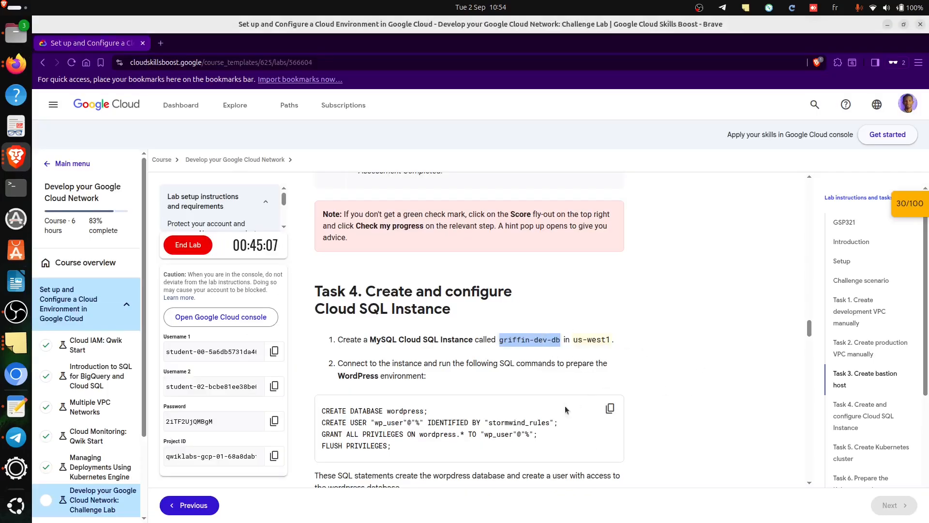
pyautogui.hotkey('alt', 'Tab')
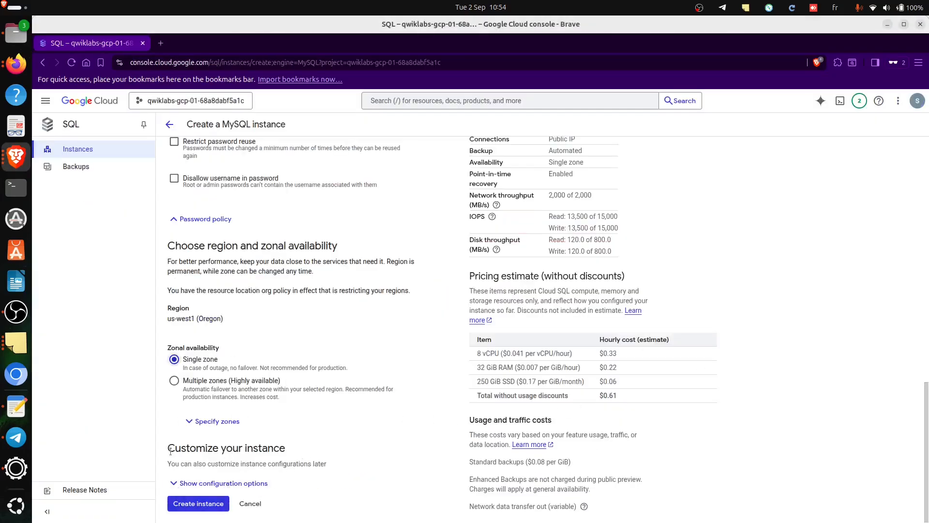
pyautogui.hotkey('alt', 'Tab')
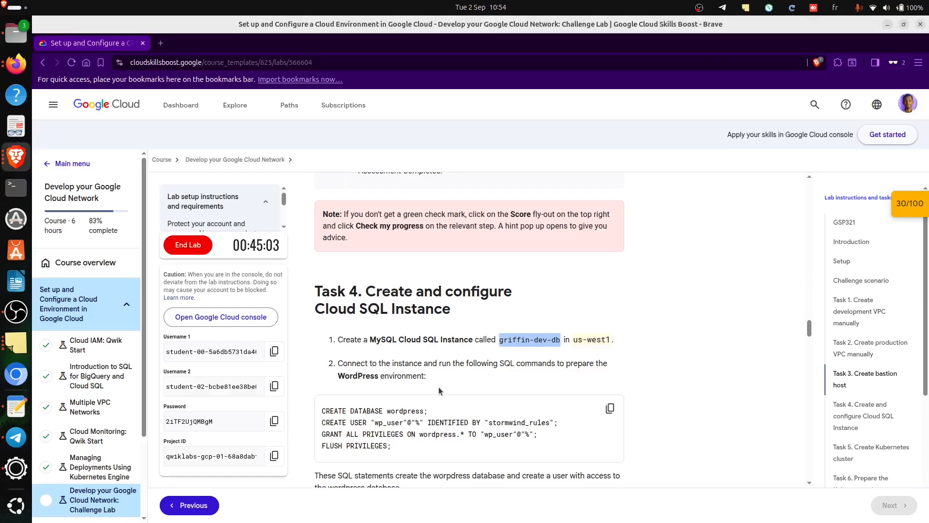
pyautogui.hotkey('alt', 'Tab')
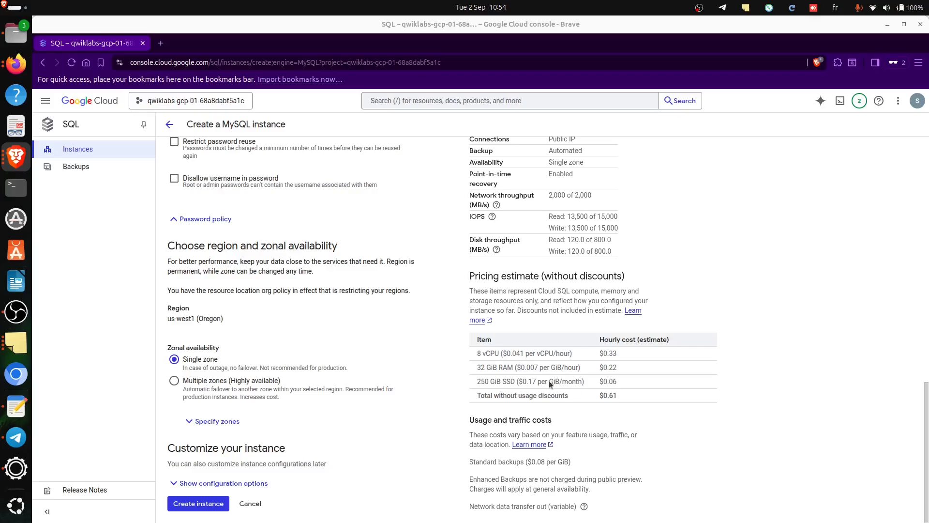
pyautogui.click(199, 504)
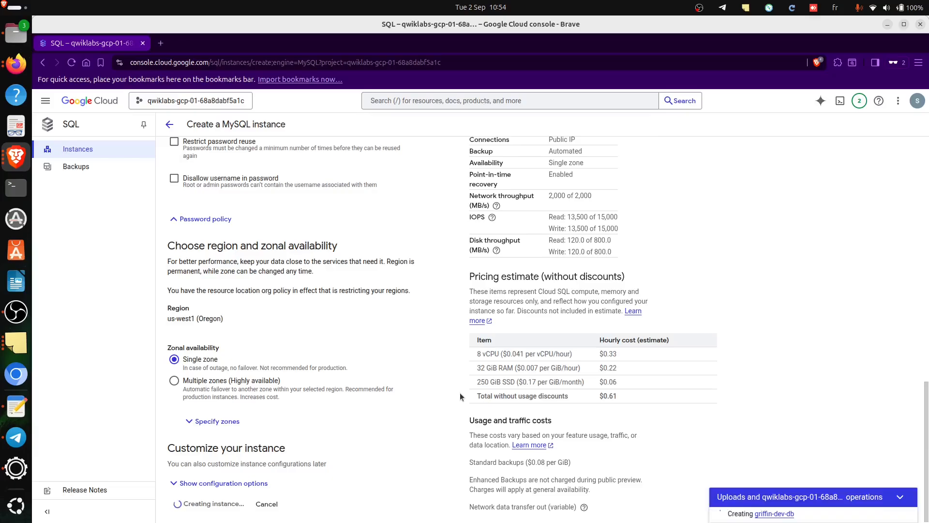
pyautogui.scroll(7, 396, 364)
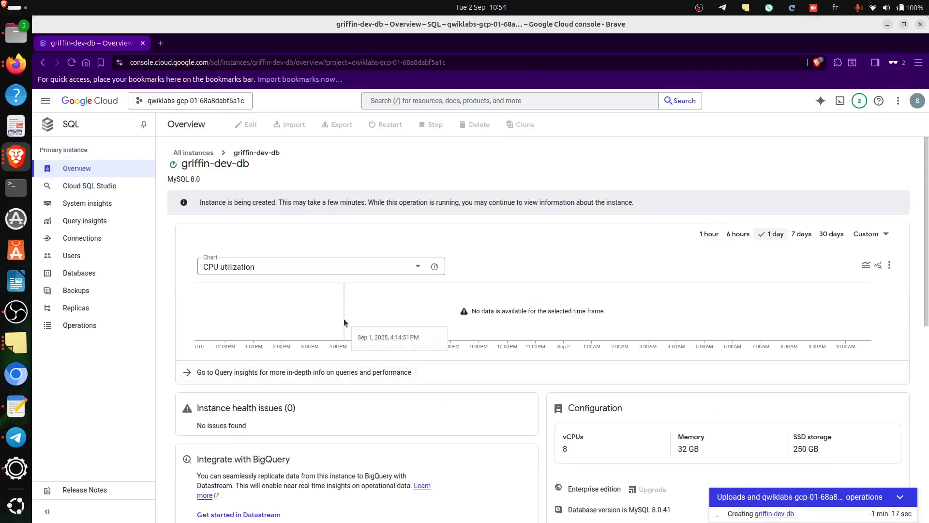
pyautogui.hotkey('alt', 'Tab')
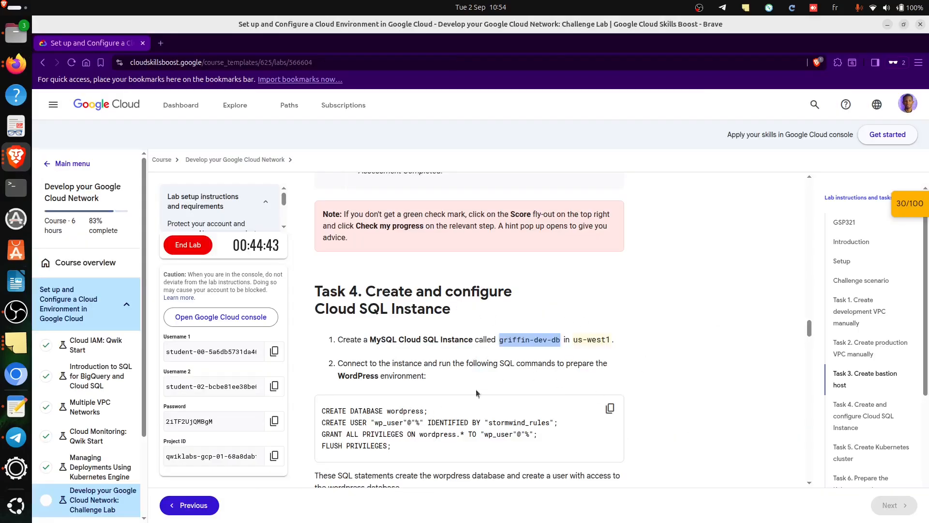
# Step: Open Cloud Shell in the Google Cloud console and copy Task 4's WordPress SQL commands from the lab page
pyautogui.scroll(-2, 517, 383)
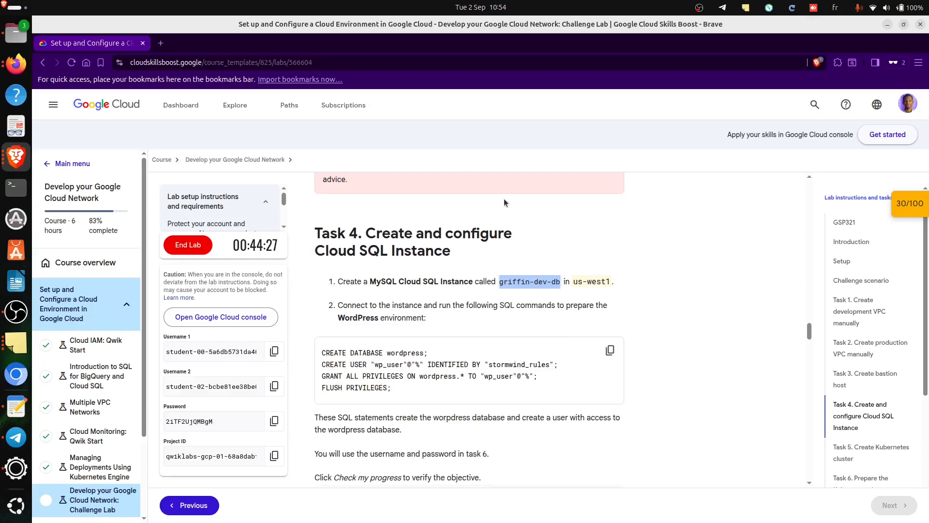
pyautogui.hotkey('alt', 'Tab')
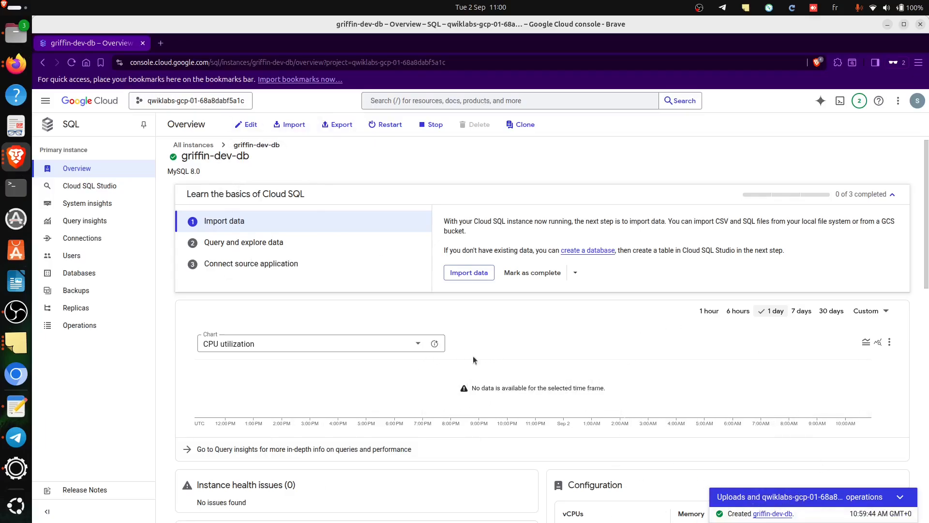
pyautogui.click(847, 104)
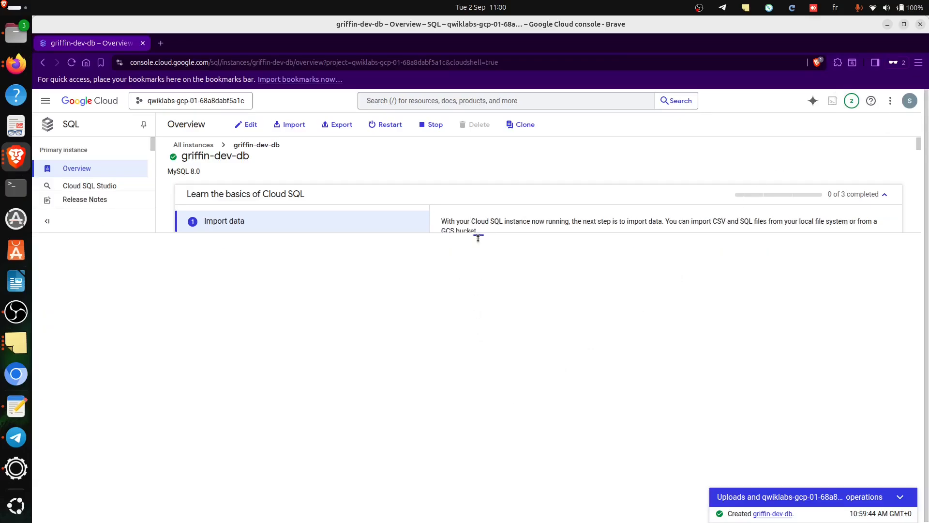
pyautogui.hotkey('alt', 'Tab')
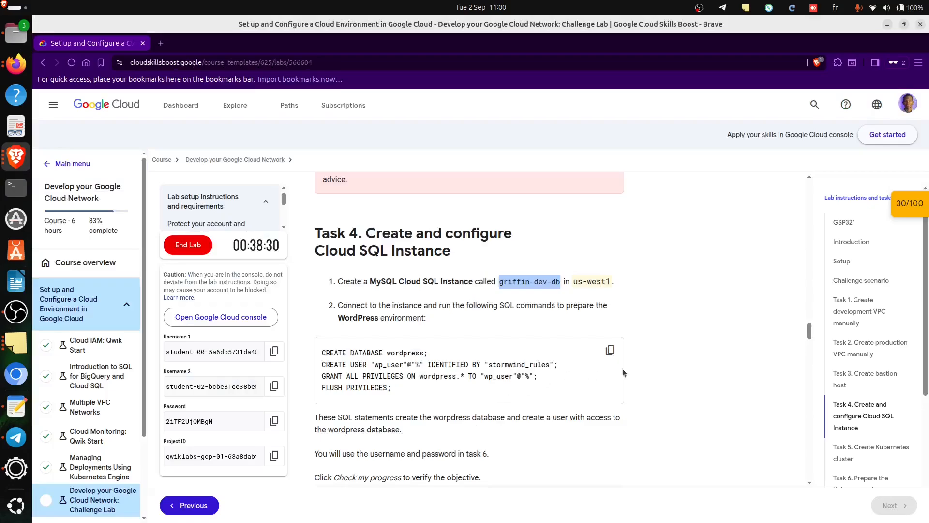
pyautogui.click(611, 351)
pyautogui.hotkey('alt', 'Tab')
pyautogui.click(610, 439)
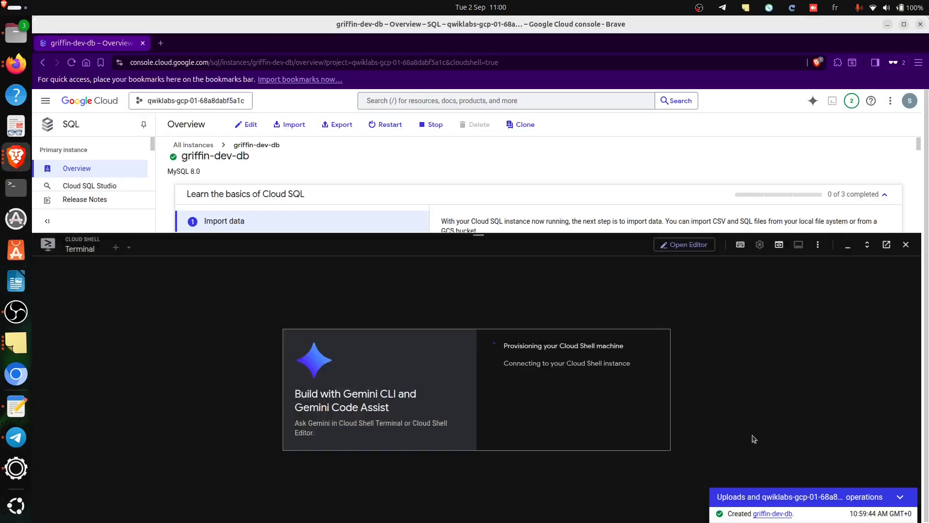
pyautogui.click(571, 414)
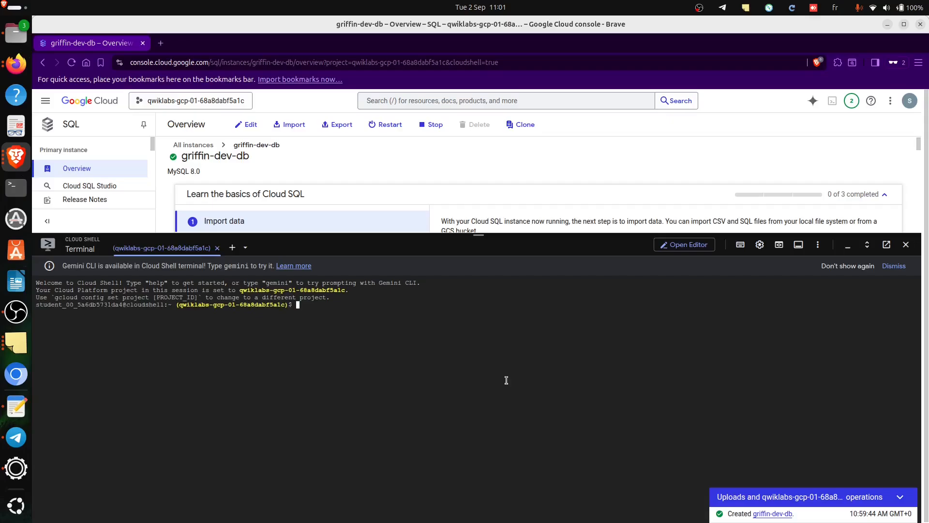
# Step: Connect to the SQL instance with gcloud sql connect griffin-dev-db --user=root --quiet and submit the root password
pyautogui.write('gcloud sql connect griffin-dev-db --user=ro')
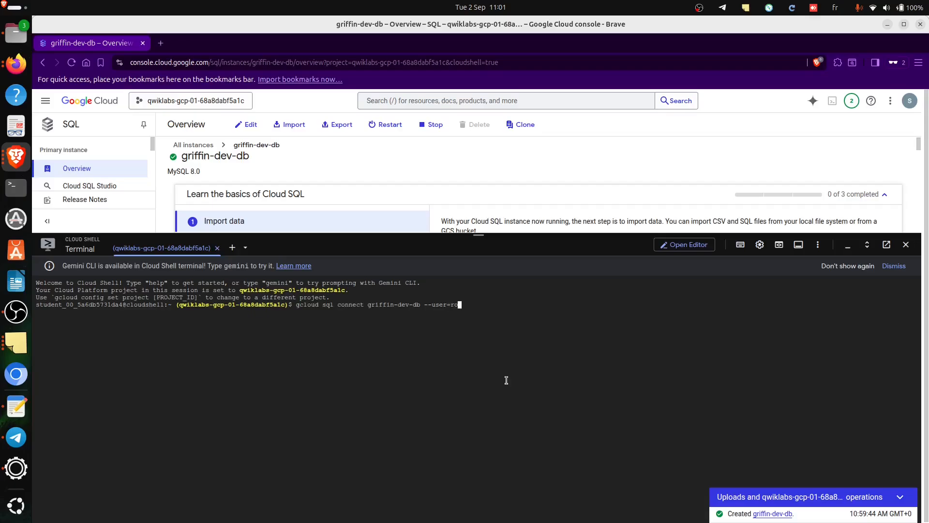
pyautogui.write('ot --quiet')
pyautogui.press('Return')
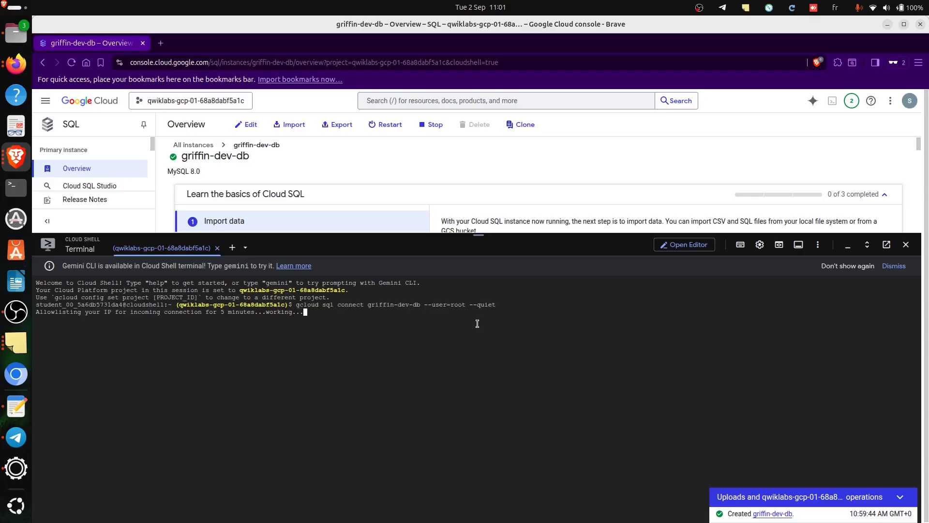
pyautogui.hotkey('alt', 'Tab')
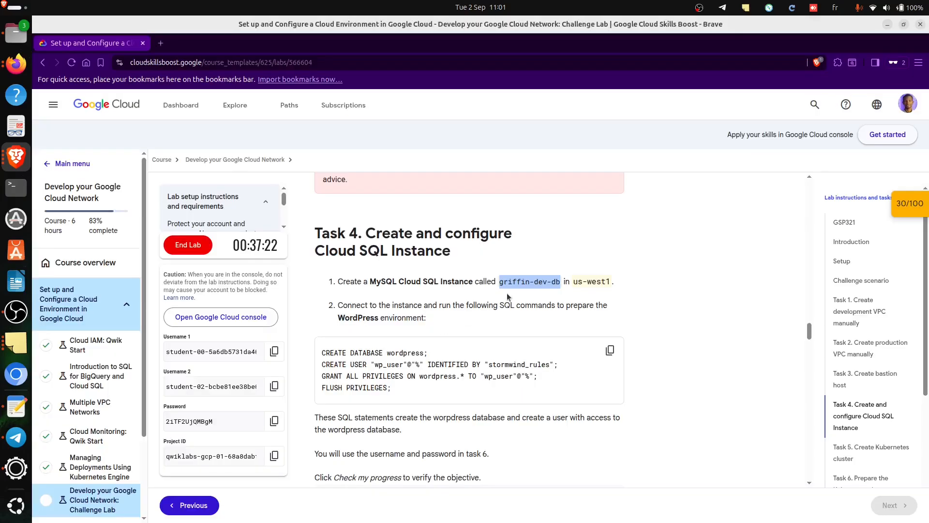
pyautogui.hotkey('alt', 'Tab')
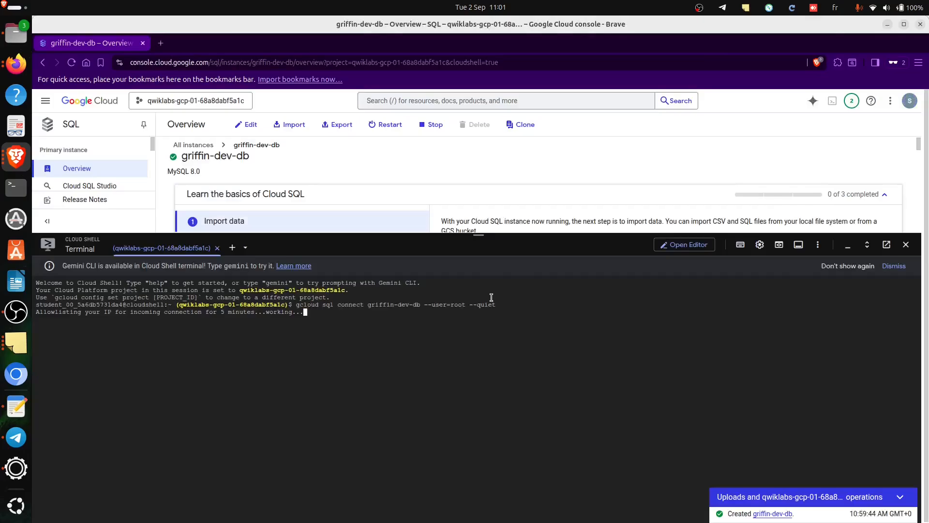
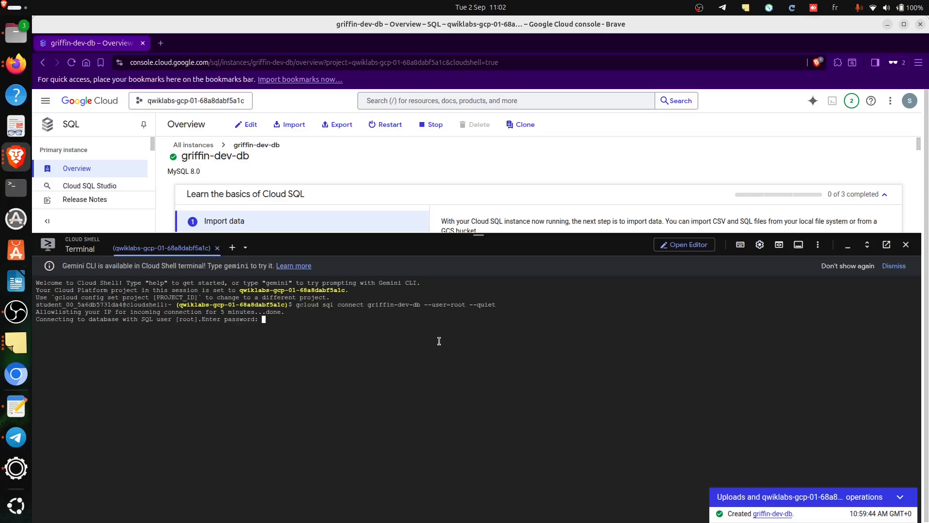
pyautogui.press('Return')
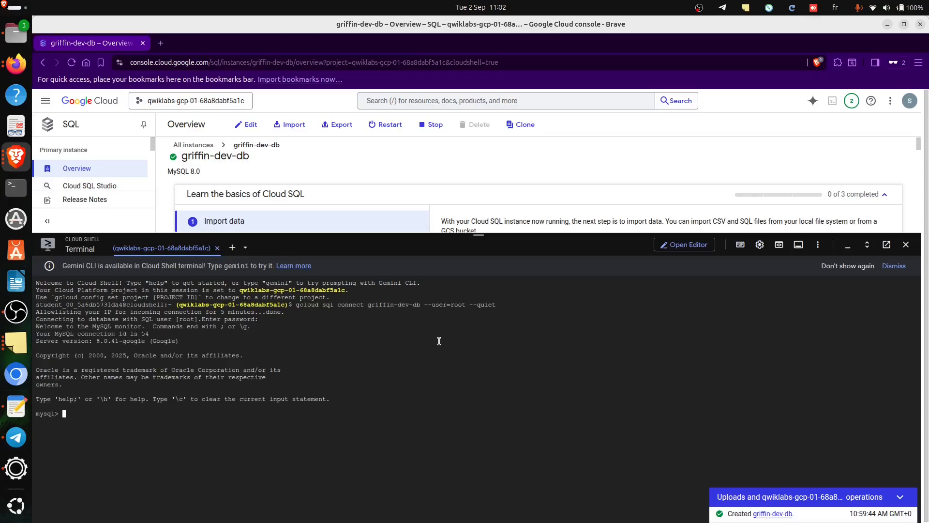
# Step: Run the copied SQL in MySQL to create the wordpress database, add wp_user with its password, grant all privileges and flush them
pyautogui.rightClick(354, 390)
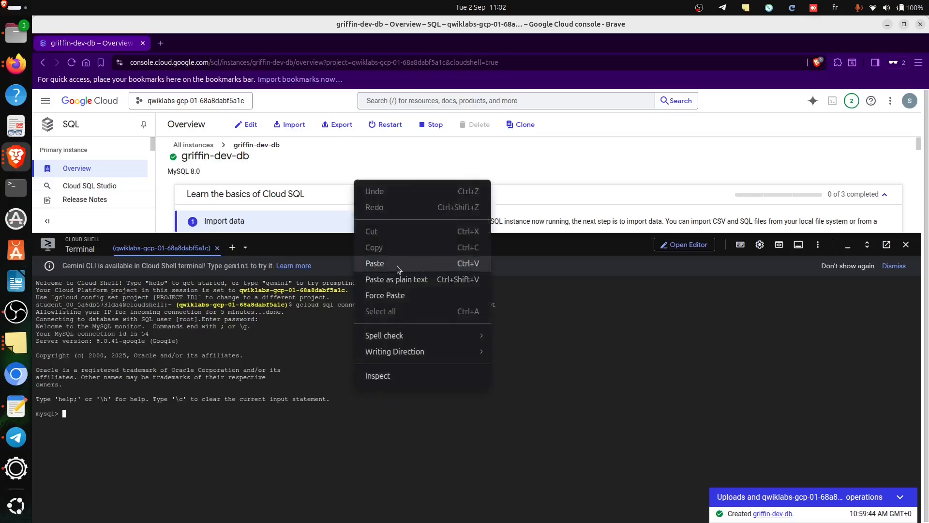
pyautogui.click(398, 267)
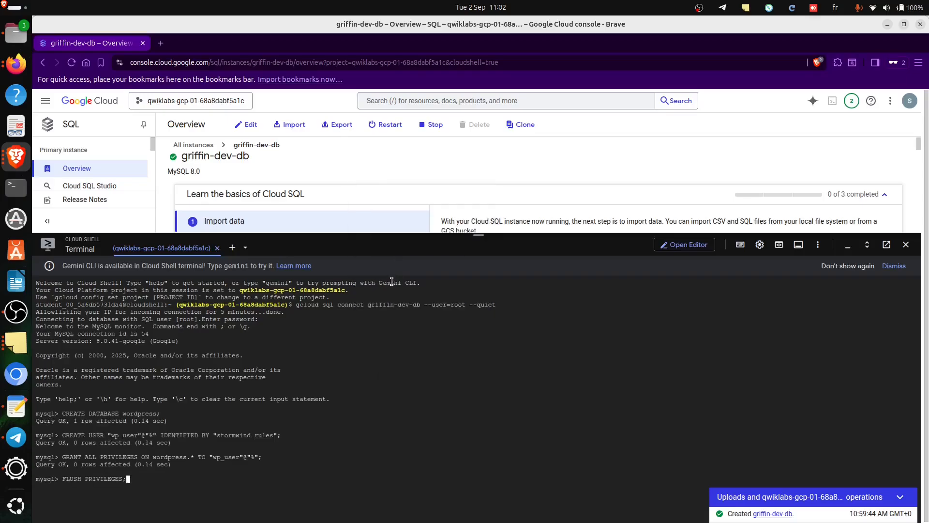
# Step: Switch to the lab page and check progress on the Task 4 objective, Create and configure Cloud SQL Instance
pyautogui.hotkey('alt', 'Tab')
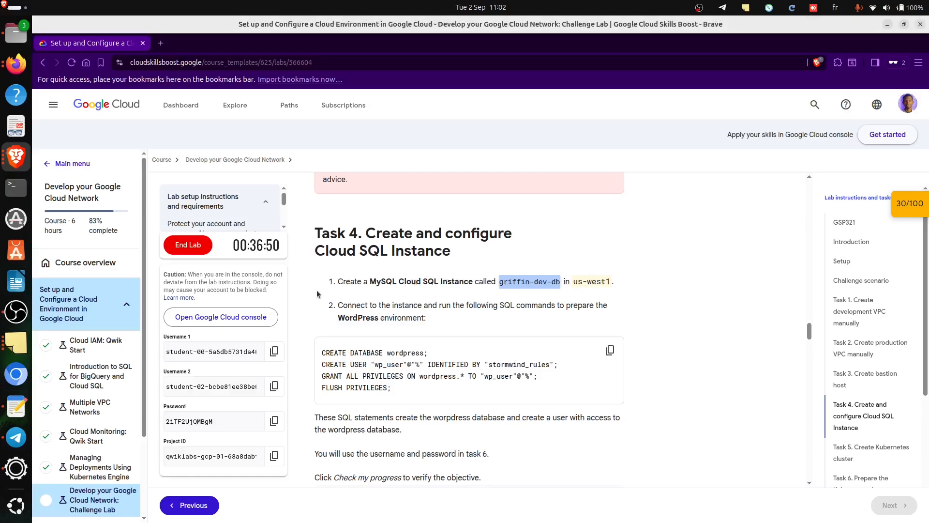
pyautogui.scroll(-2, 551, 397)
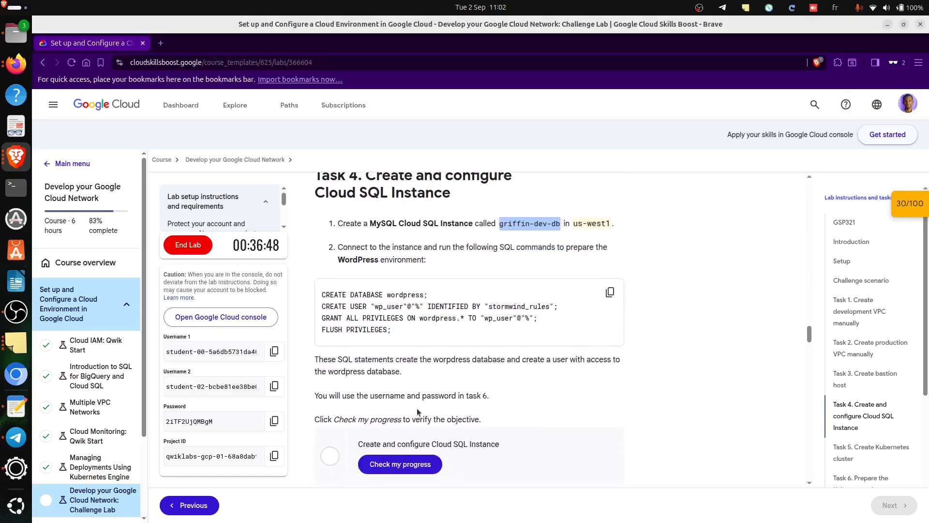
pyautogui.scroll(-2, 412, 409)
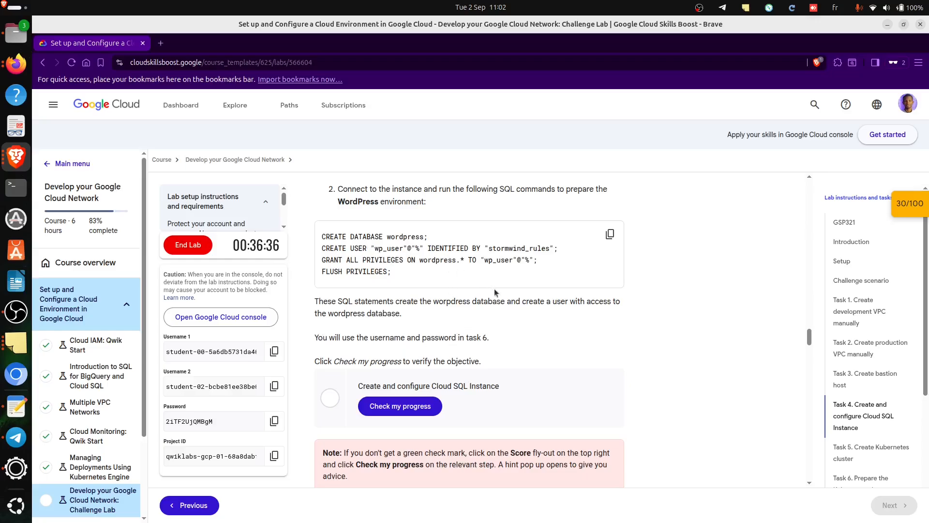
pyautogui.scroll(1, 496, 290)
pyautogui.scroll(1, 496, 293)
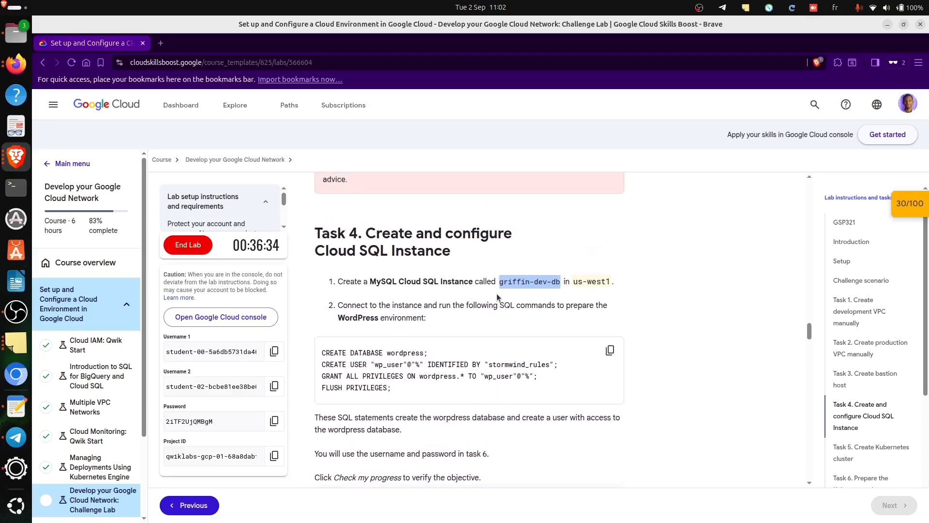
pyautogui.scroll(-1, 497, 299)
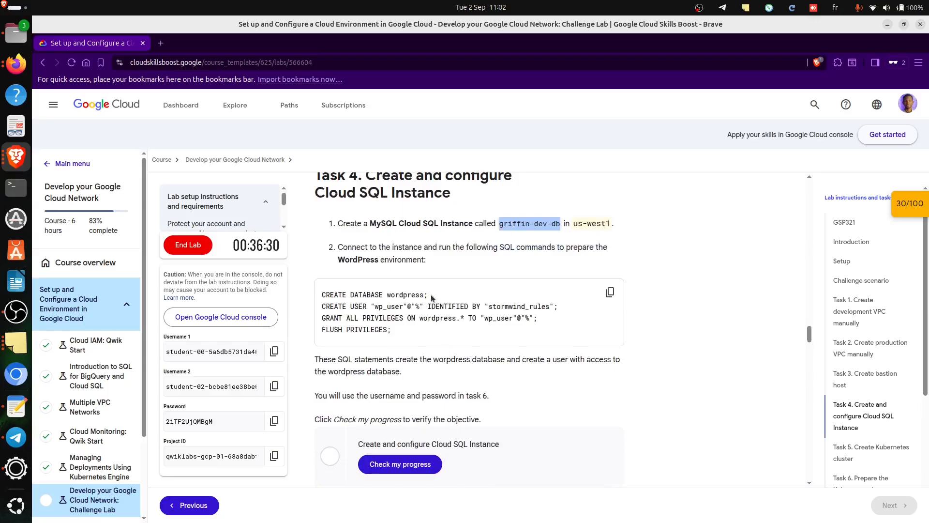
pyautogui.scroll(-1, 507, 340)
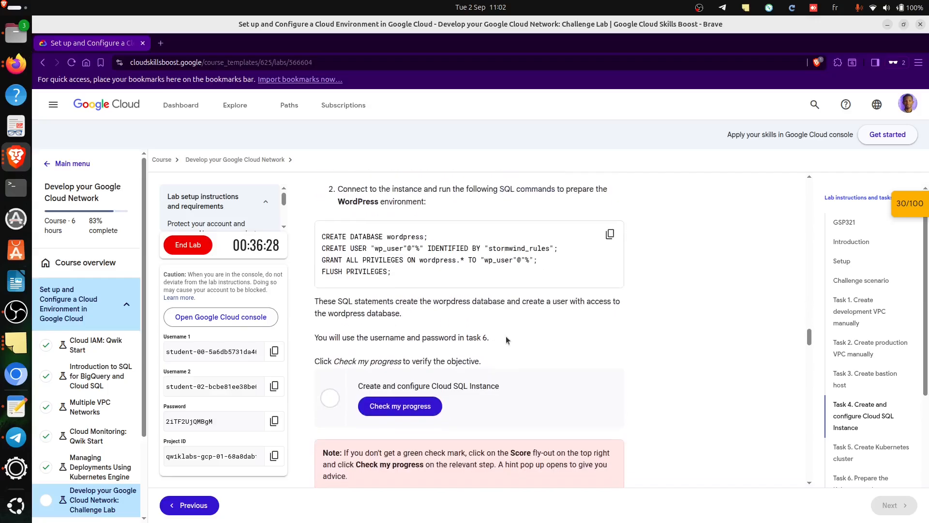
pyautogui.scroll(-1, 404, 303)
pyautogui.click(399, 352)
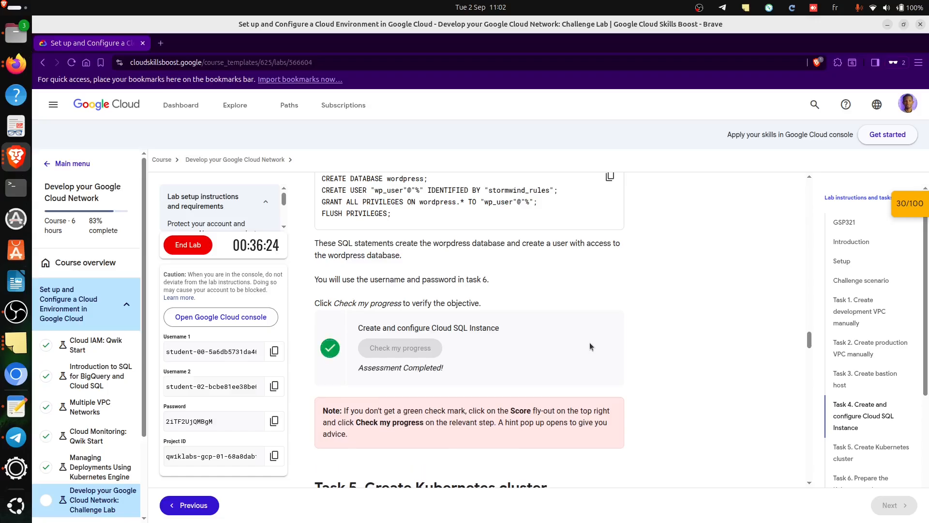
# Step: Read the Task 5 requirements, shrink Cloud Shell in the Google Cloud console and open the Kubernetes Engine Clusters page
pyautogui.scroll(-3, 590, 342)
pyautogui.scroll(-1, 484, 334)
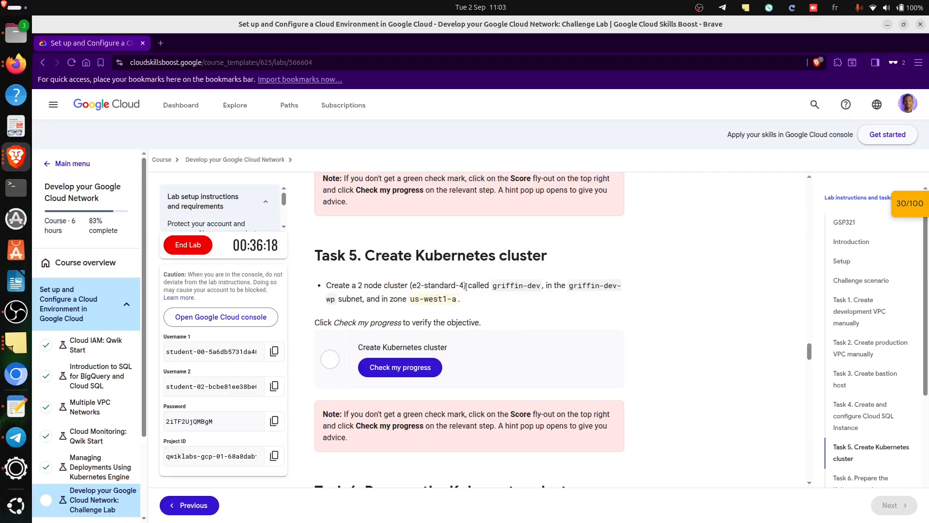
pyautogui.hotkey('alt', 'Tab')
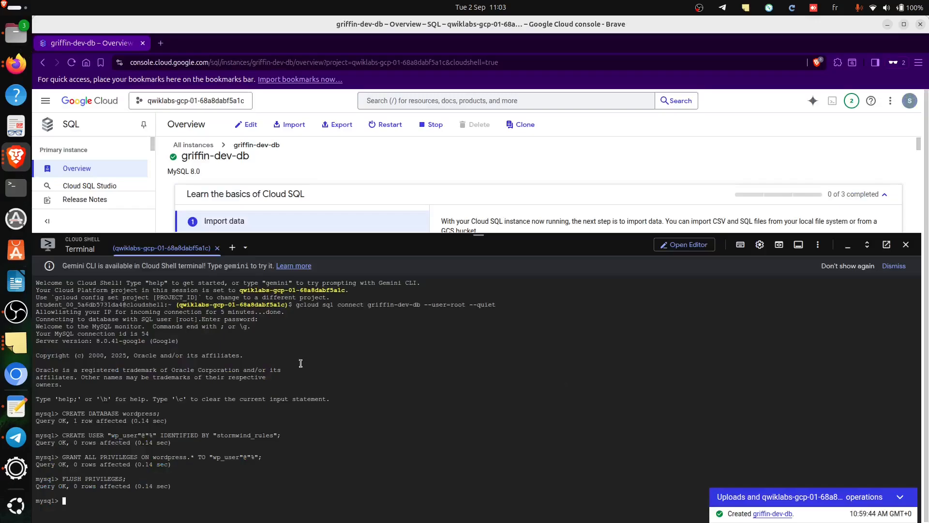
pyautogui.moveTo(480, 236); pyautogui.dragTo(477, 520)
pyautogui.click(45, 100)
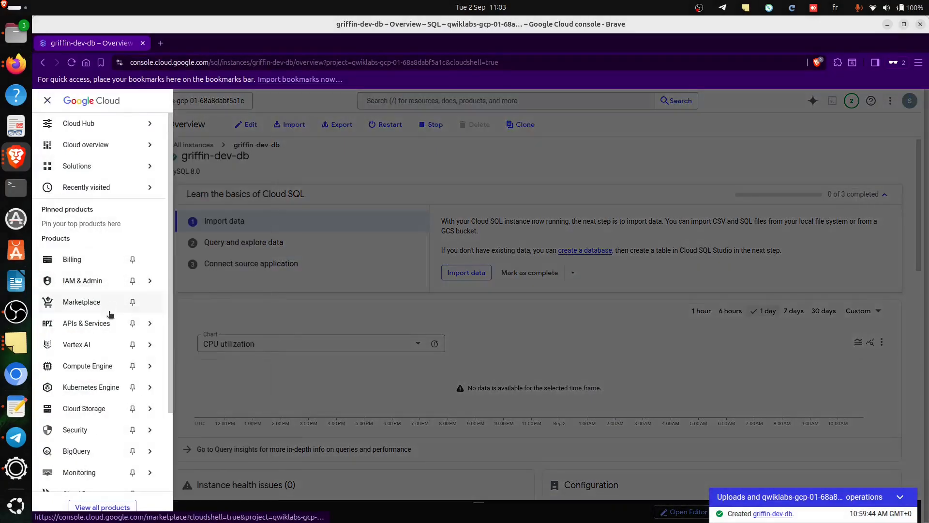
pyautogui.moveTo(108, 387)
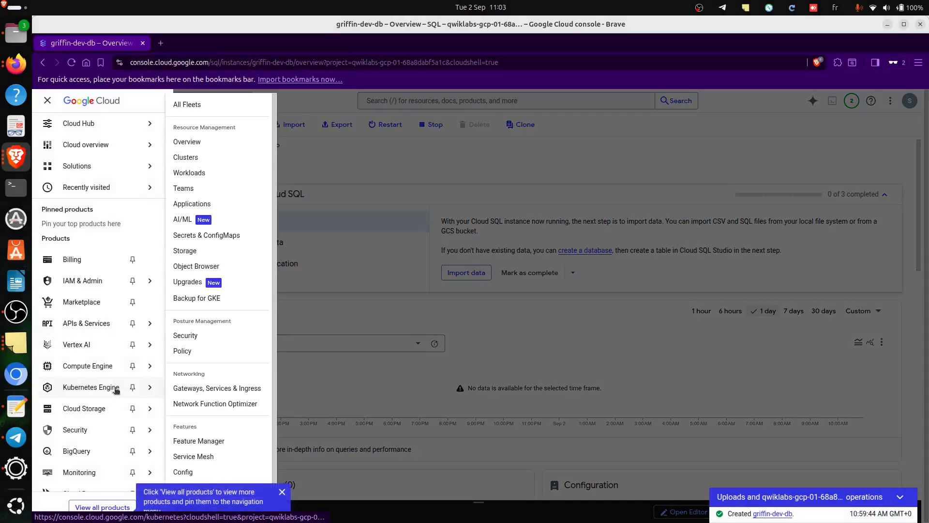
pyautogui.click(115, 389)
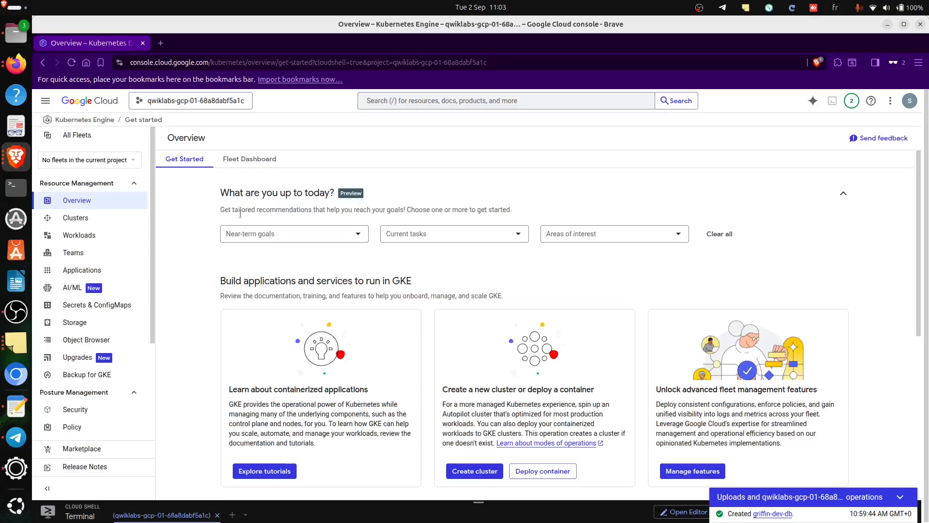
pyautogui.click(75, 218)
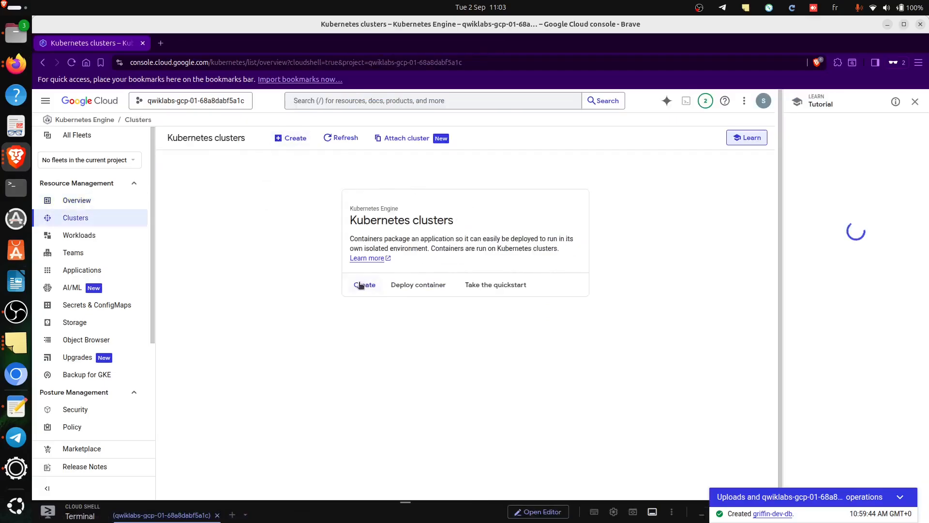
# Step: Start creating a Kubernetes cluster and dismiss the cluster creator's welcome message and guided tour
pyautogui.click(360, 284)
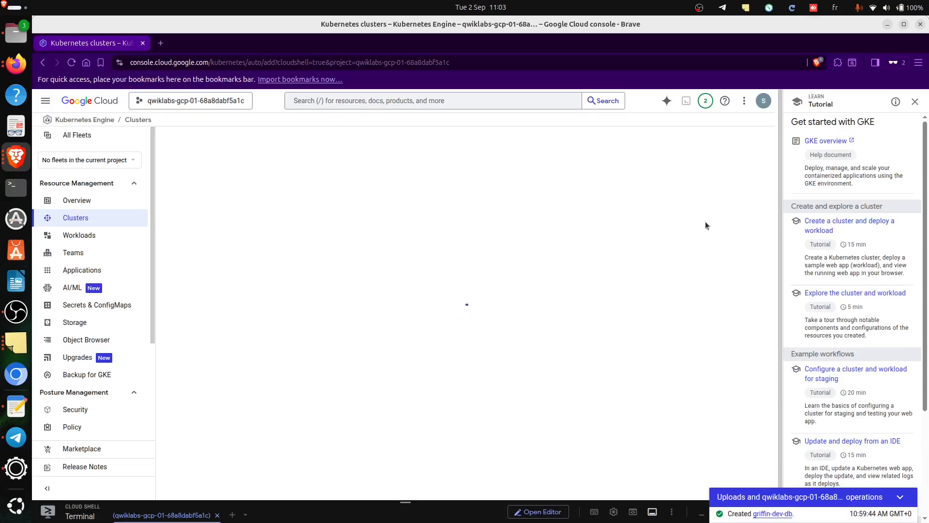
pyautogui.click(915, 102)
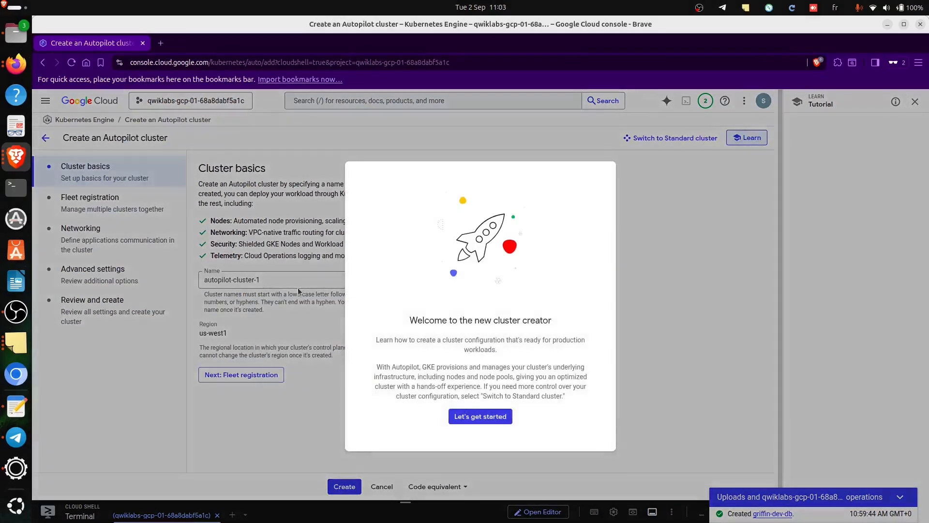
pyautogui.click(491, 422)
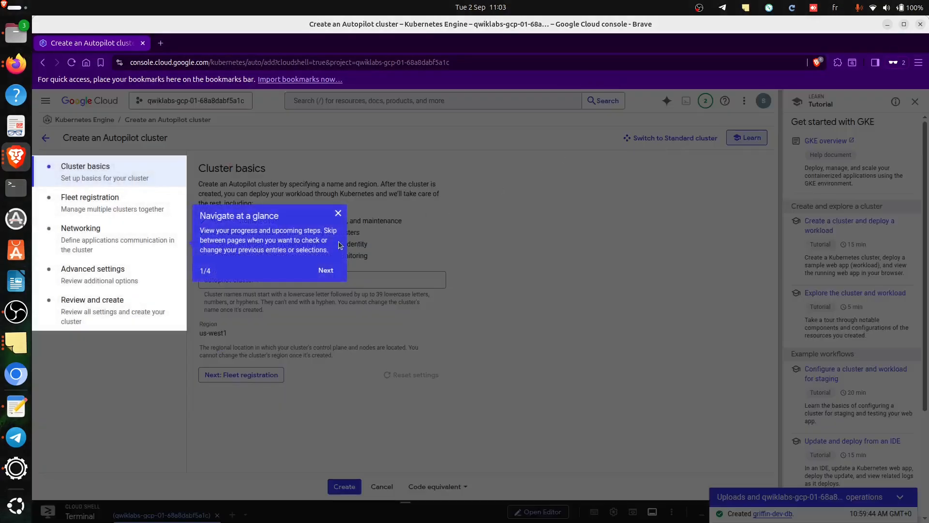
pyautogui.click(338, 215)
# Step: Switch the new cluster from Autopilot to Standard and name it griffin-dev, using the name copied from Task 5
pyautogui.hotkey('alt', 'Tab')
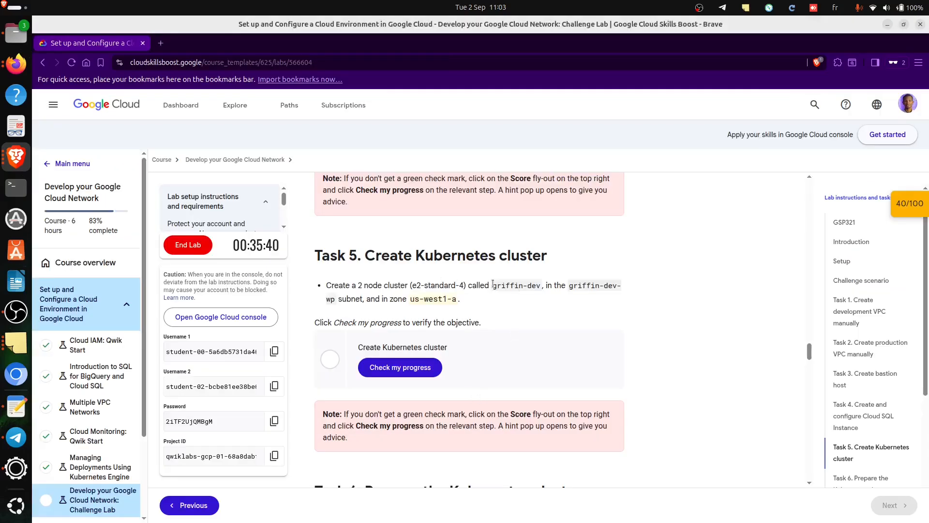
pyautogui.moveTo(493, 284); pyautogui.dragTo(539, 287)
pyautogui.hotkey('ctrl', 'c')
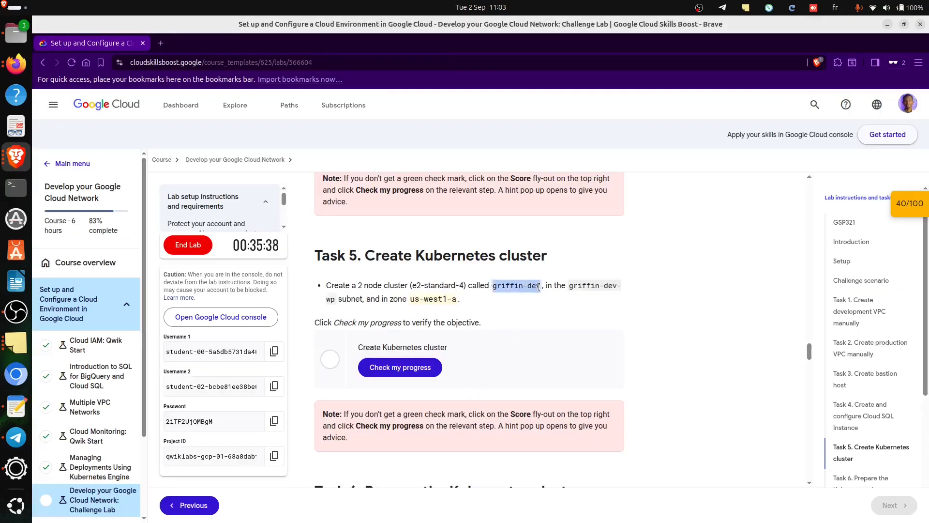
pyautogui.hotkey('alt', 'Tab')
pyautogui.click(711, 139)
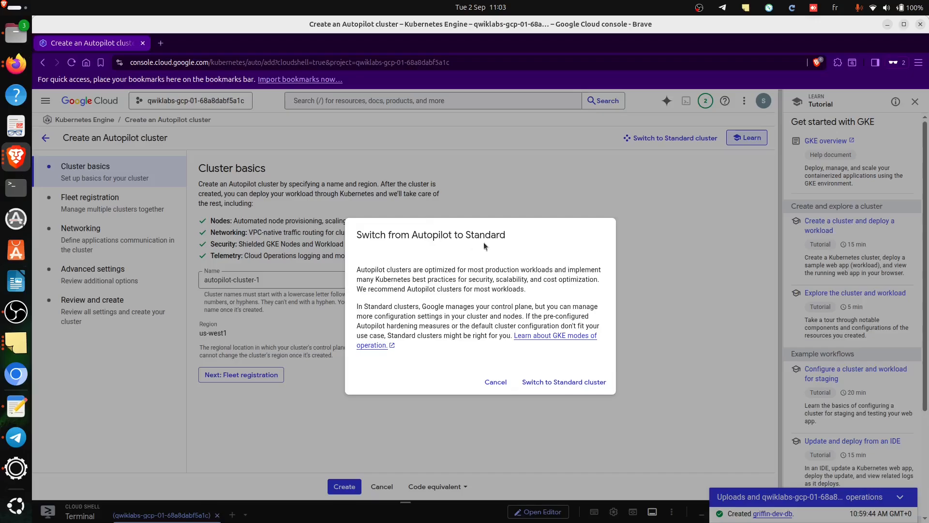
pyautogui.click(563, 383)
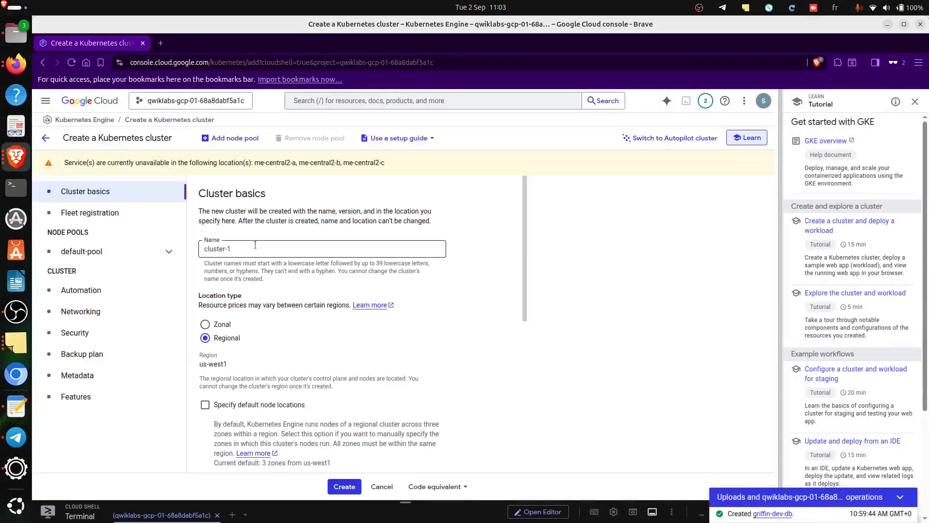
pyautogui.click(255, 245)
pyautogui.hotkey('ctrl', 'a')
pyautogui.hotkey('ctrl', 'v')
pyautogui.hotkey('alt', 'Tab')
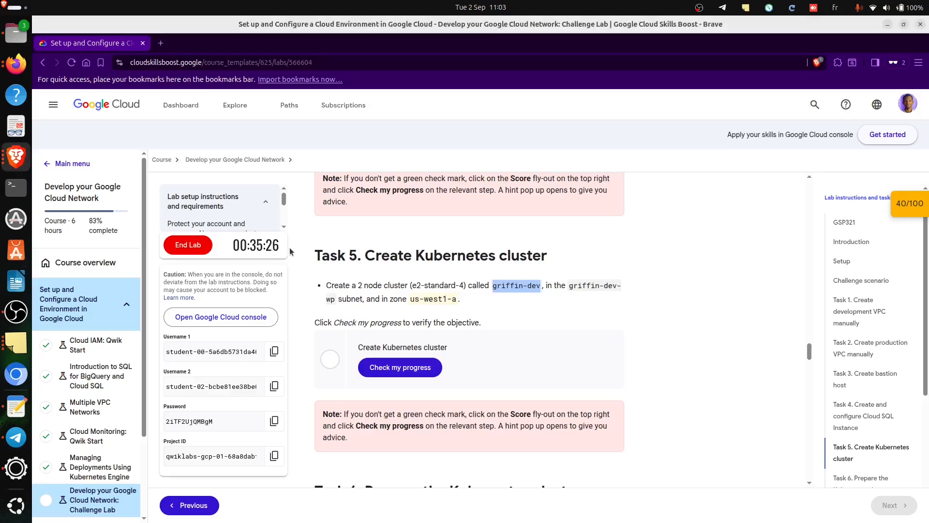
# Step: Switch to the Google Cloud console and make the cluster zonal in us-west1-a, comparing with the Task 5 requirements on the lab page
pyautogui.hotkey('alt', 'Tab')
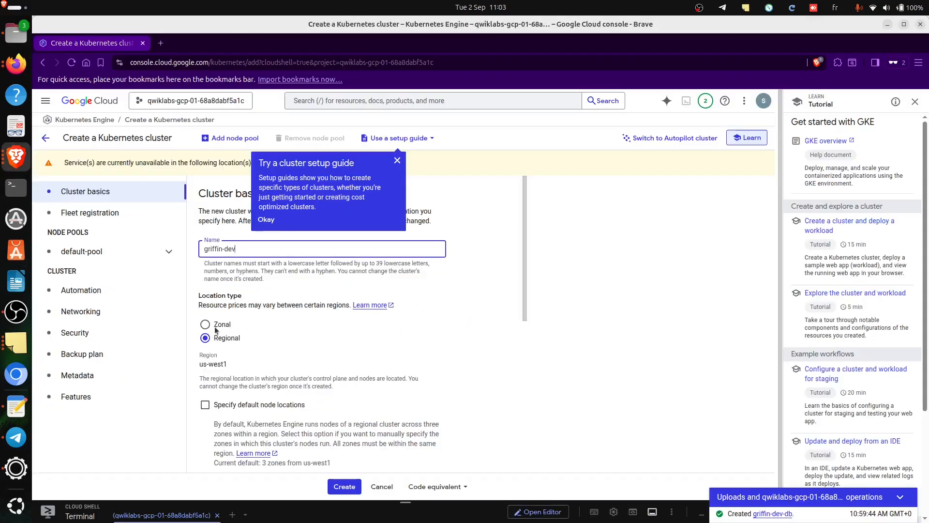
pyautogui.click(217, 325)
pyautogui.hotkey('alt', 'Tab')
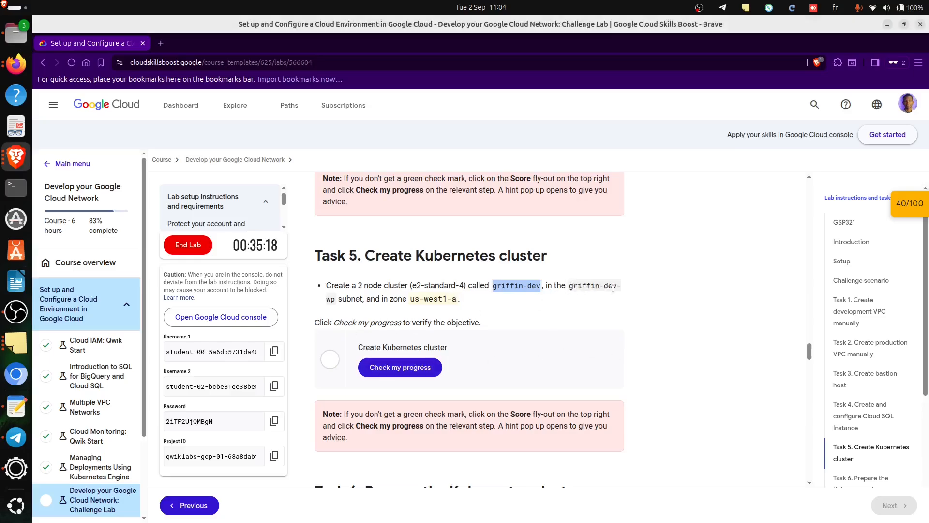
pyautogui.hotkey('alt', 'Tab')
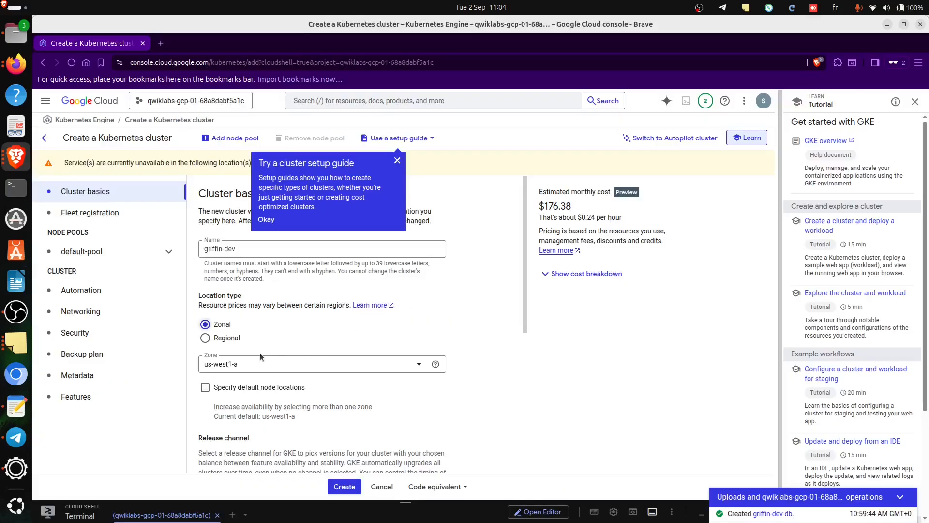
# Step: In the cluster's networking settings, set the network to griffin-dev-vpc and the node subnet to griffin-dev-wp
pyautogui.scroll(-4, 312, 403)
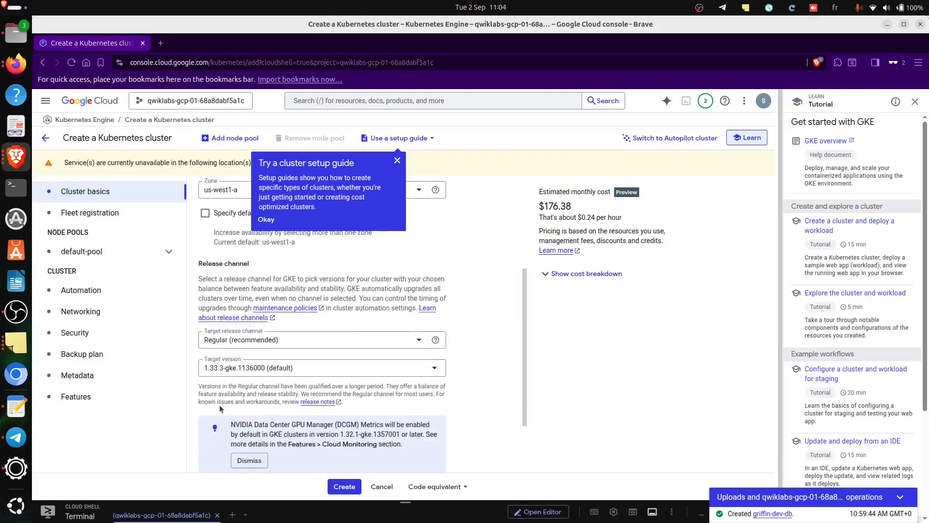
pyautogui.click(101, 313)
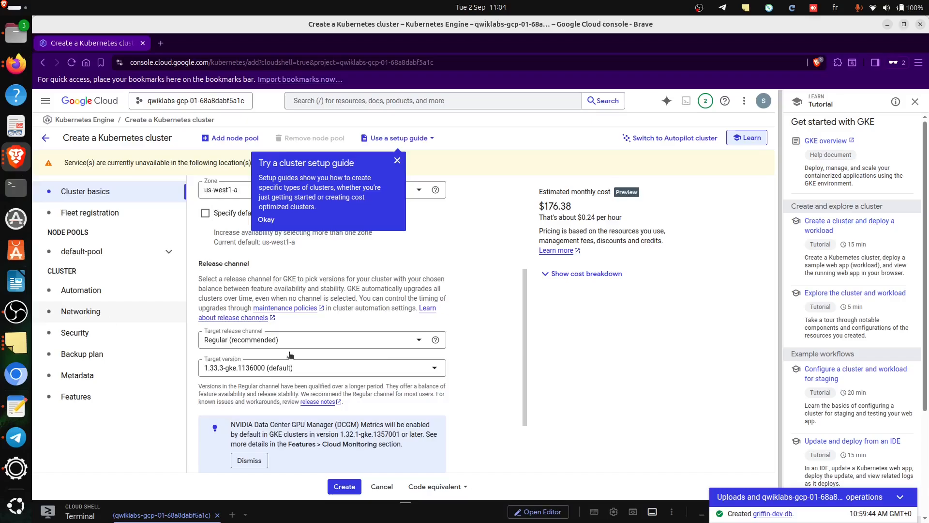
pyautogui.scroll(1, 358, 380)
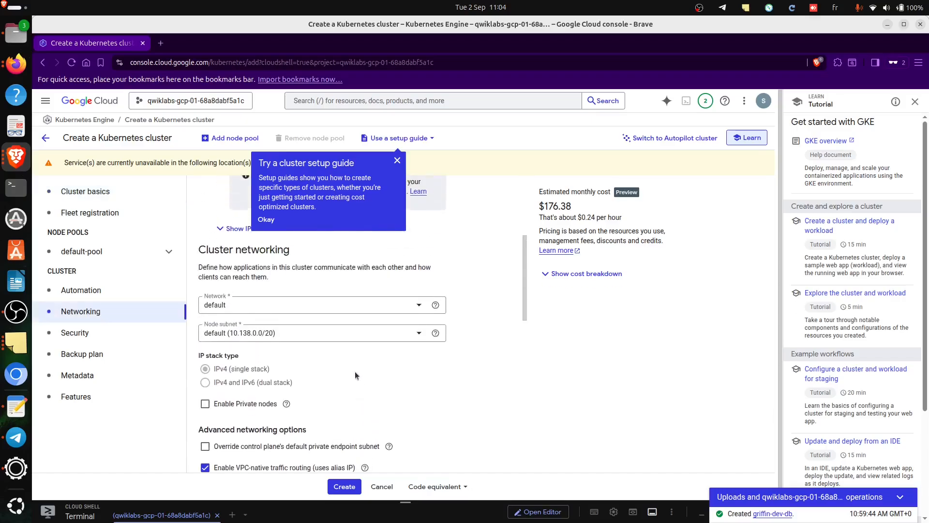
pyautogui.click(363, 305)
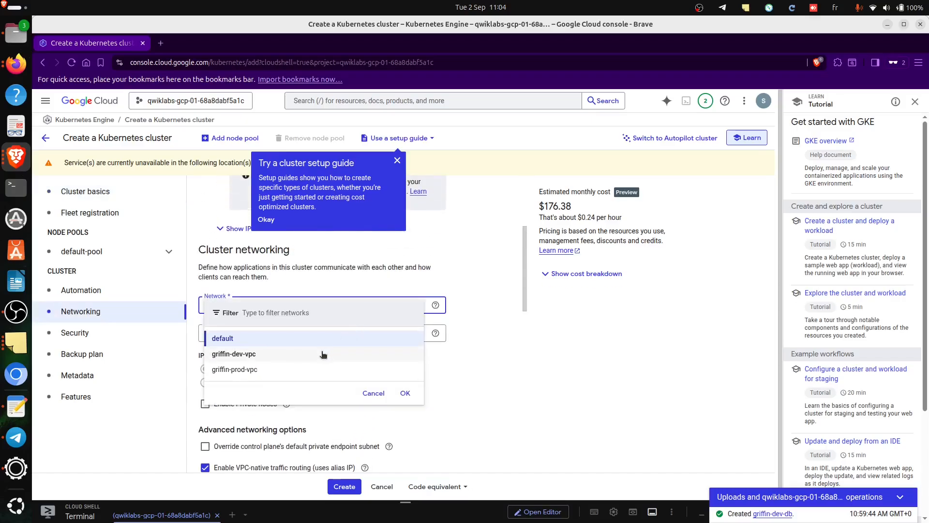
pyautogui.click(290, 355)
pyautogui.click(285, 338)
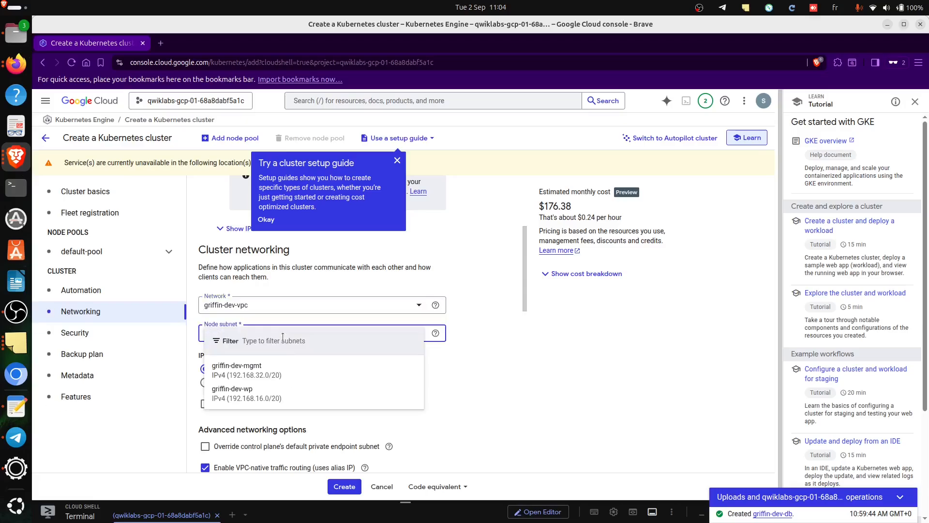
pyautogui.click(270, 401)
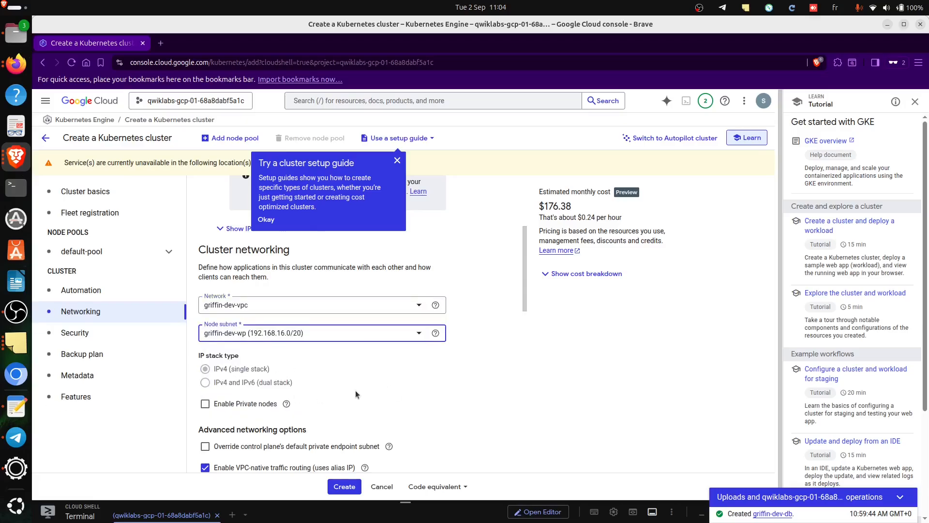
# Step: Set the default-pool's number of nodes to 2 and dismiss the cluster setup guide tip
pyautogui.scroll(3, 355, 390)
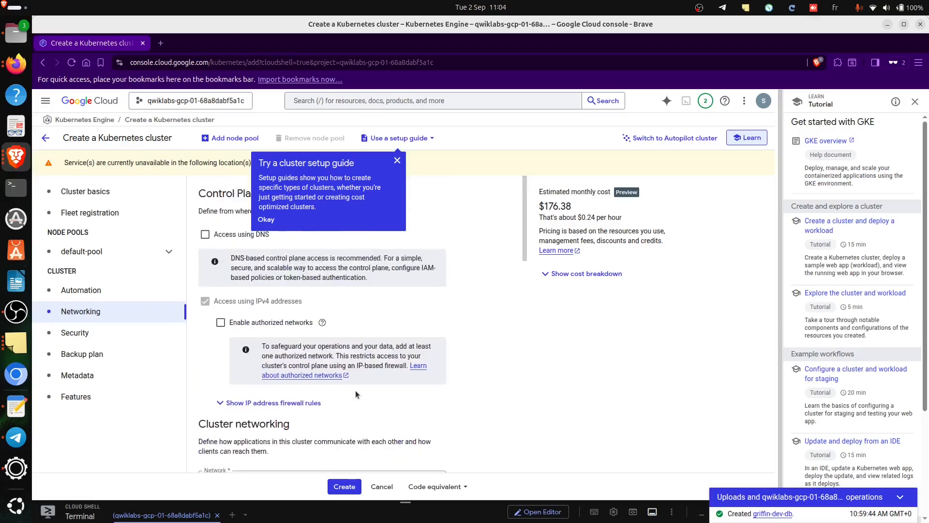
pyautogui.click(90, 251)
pyautogui.click(397, 160)
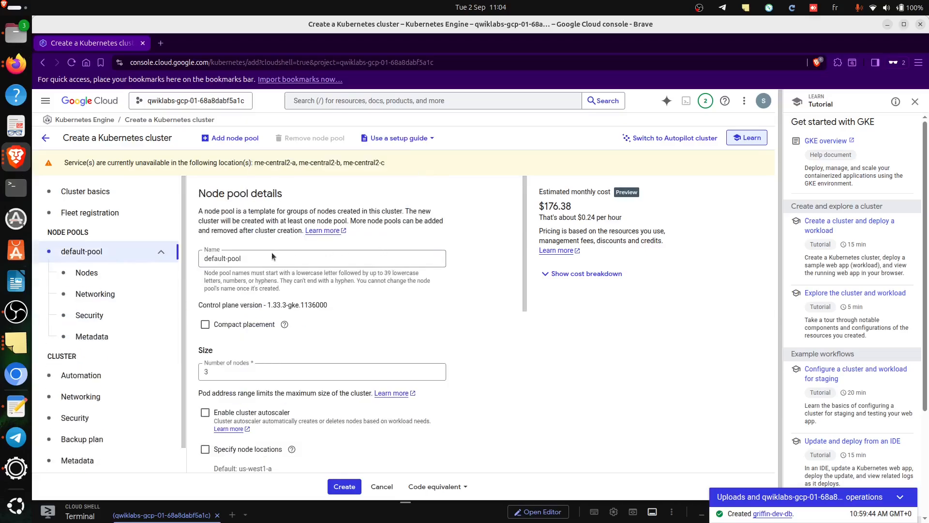
pyautogui.click(233, 371)
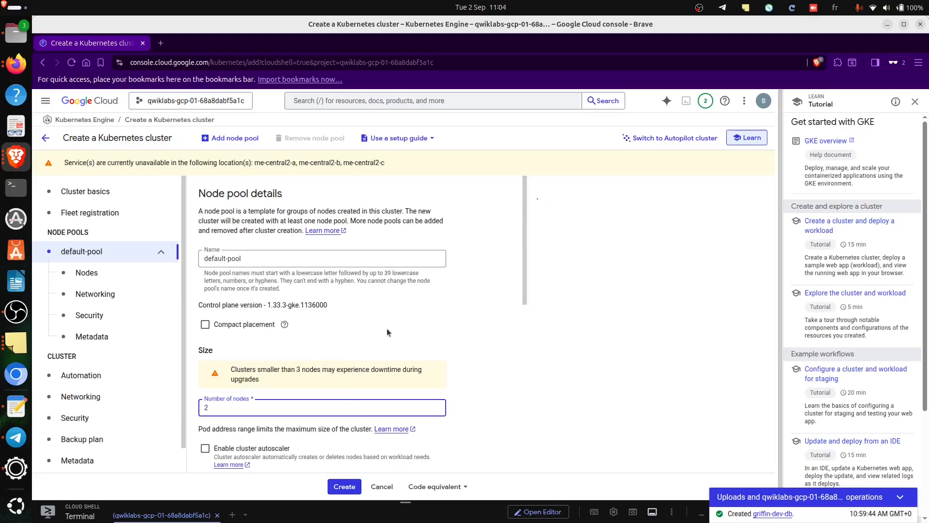
pyautogui.scroll(-8, 387, 333)
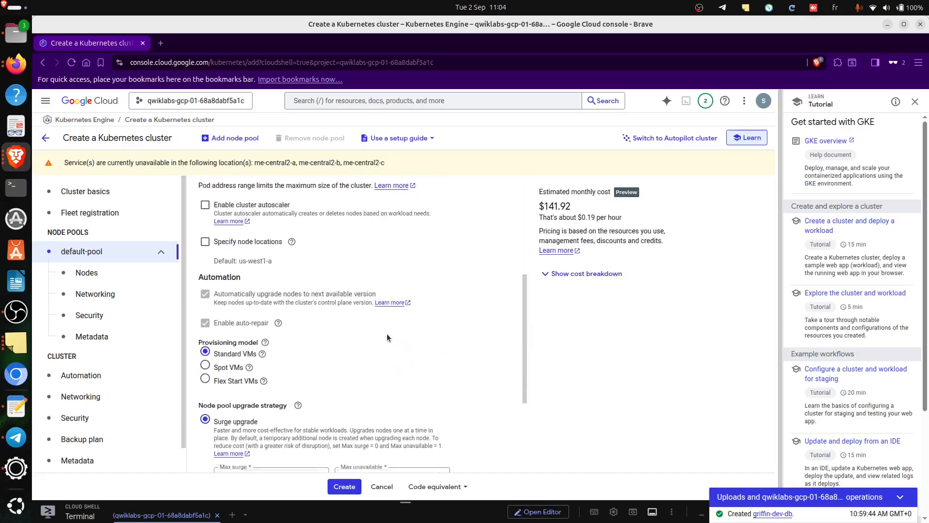
pyautogui.scroll(-2, 387, 338)
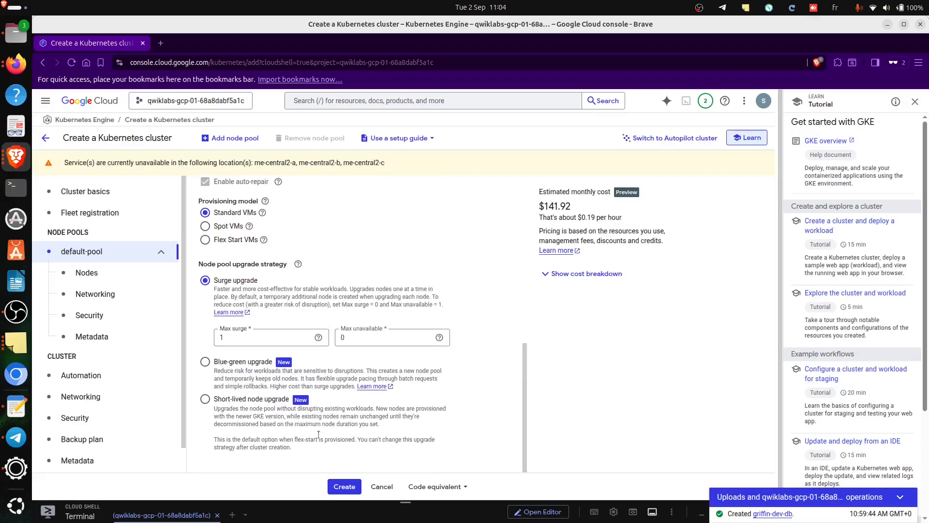
# Step: Review the cluster networking options, create the griffin-dev cluster, and glance at the lab page's Task 5 before returning to the console
pyautogui.click(103, 397)
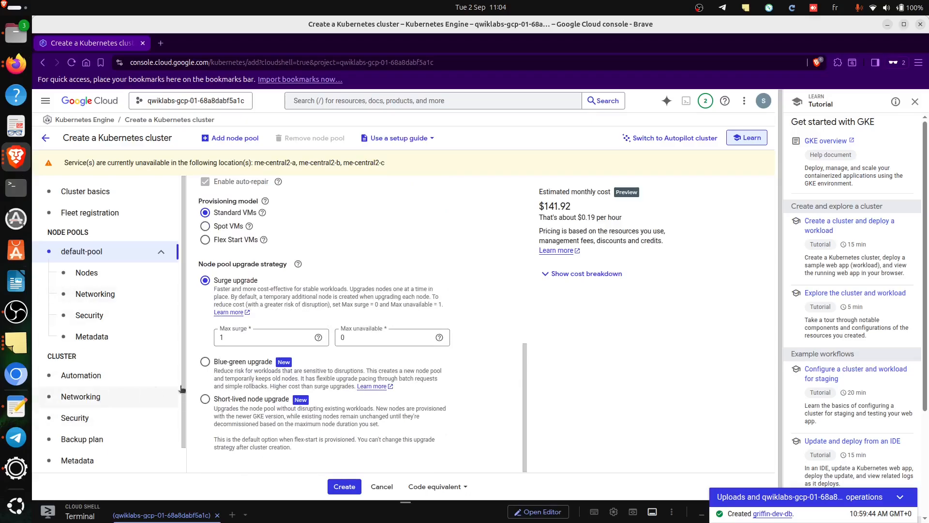
pyautogui.scroll(-10, 395, 362)
pyautogui.scroll(3, 395, 362)
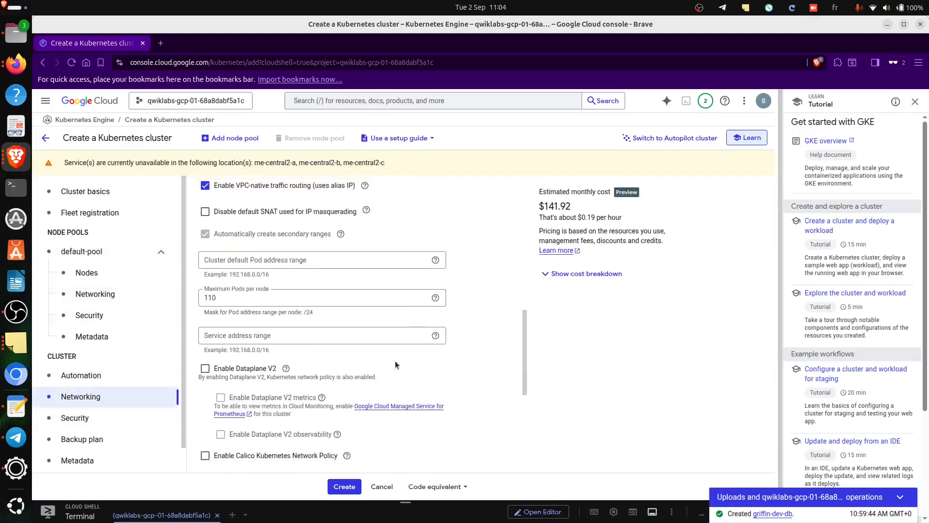
pyautogui.scroll(-7, 394, 358)
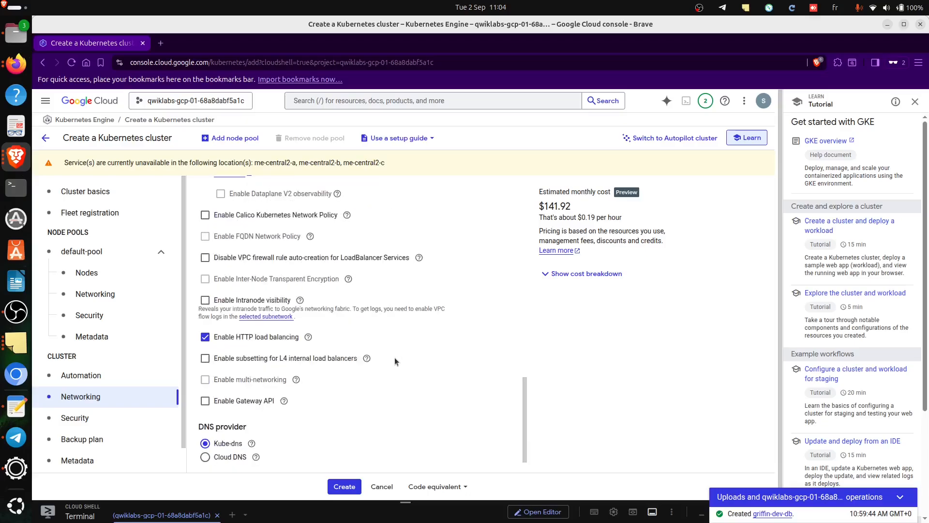
pyautogui.click(357, 487)
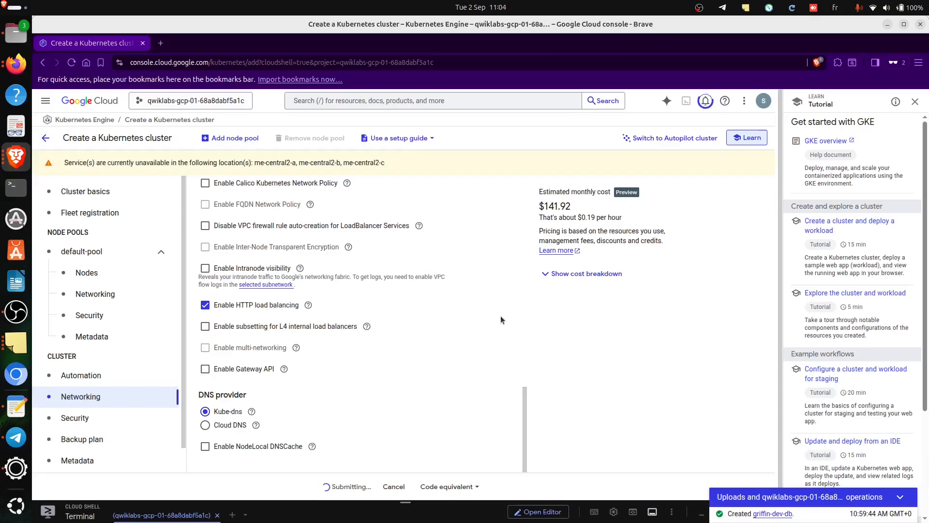
pyautogui.hotkey('alt', 'Tab')
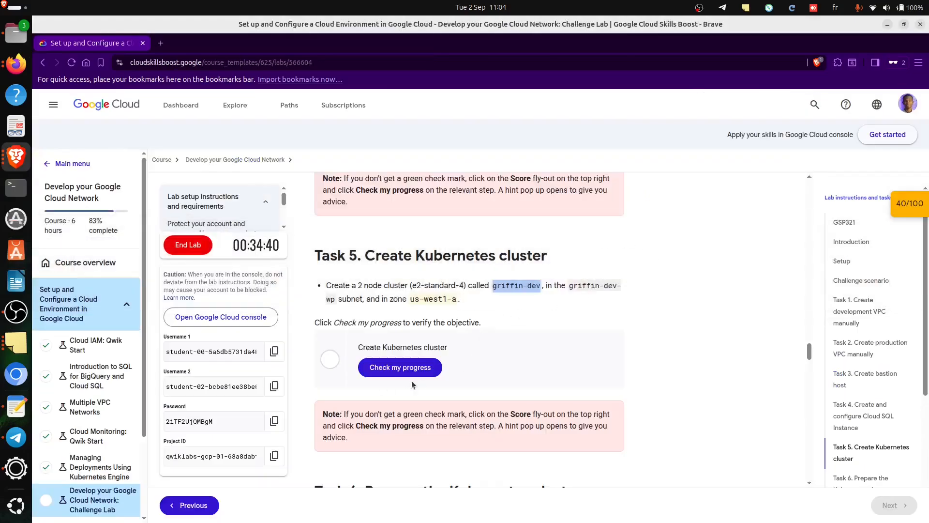
pyautogui.hotkey('alt', 'Tab')
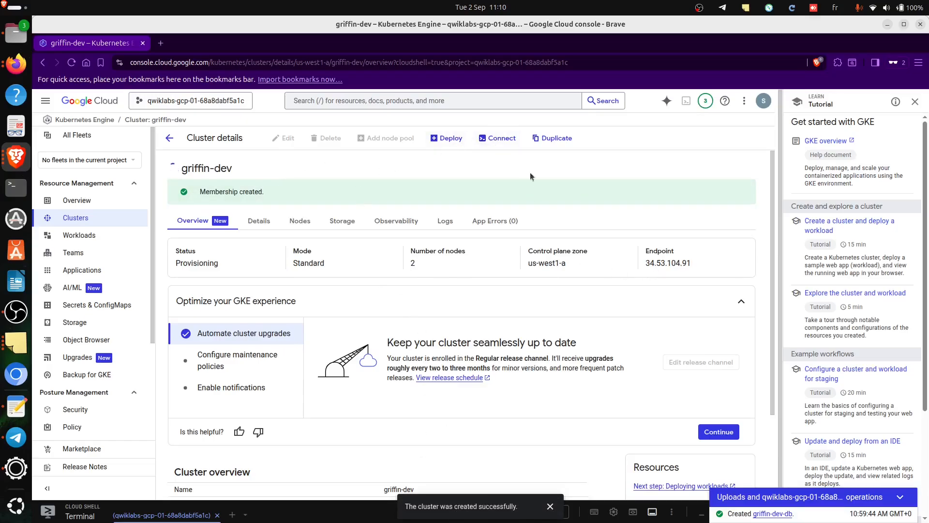
# Step: Return to the Kubernetes clusters list and copy the command-line access command for connecting to griffin-dev
pyautogui.click(169, 138)
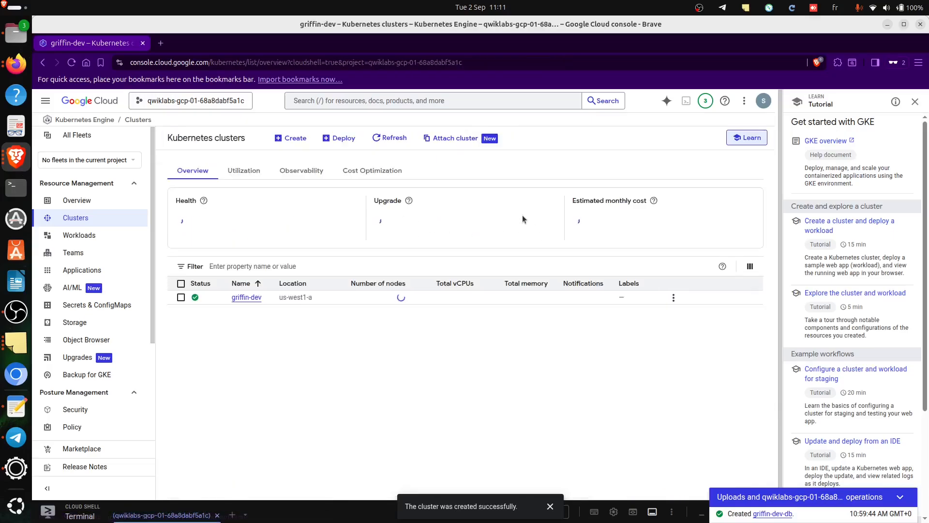
pyautogui.click(673, 303)
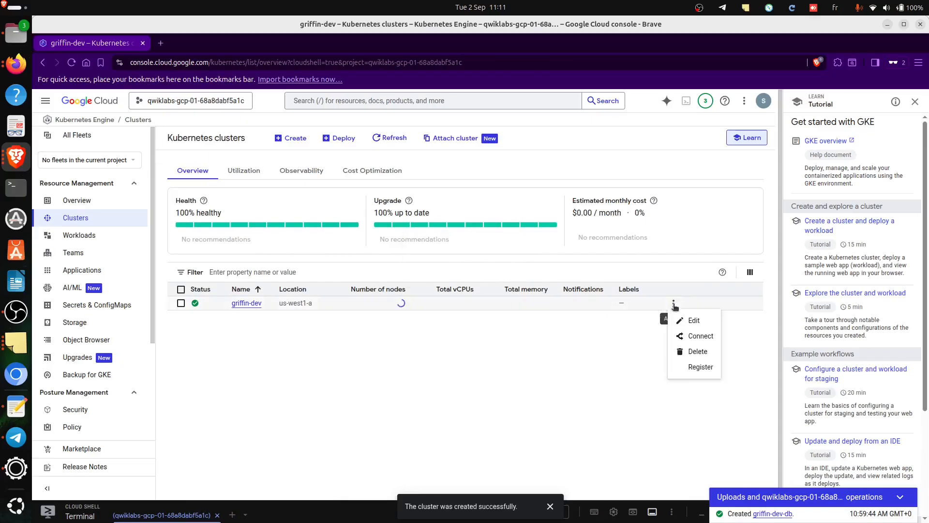
pyautogui.click(693, 336)
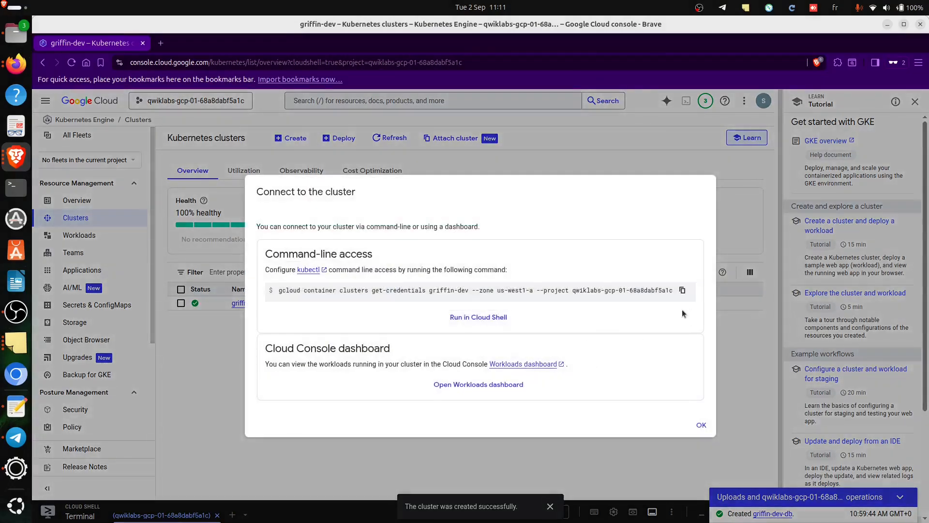
pyautogui.click(684, 291)
pyautogui.click(701, 425)
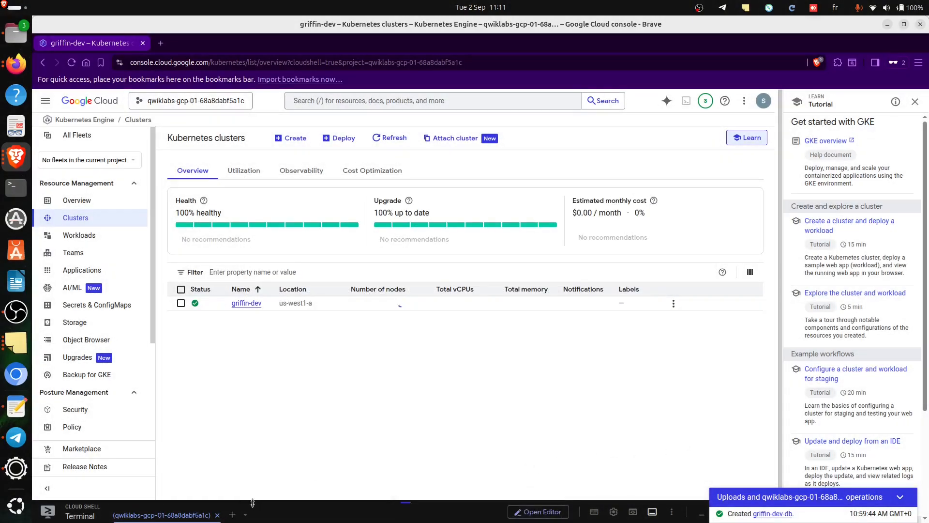
# Step: Enlarge the Cloud Shell terminal and leave the MySQL session with exit
pyautogui.click(406, 501)
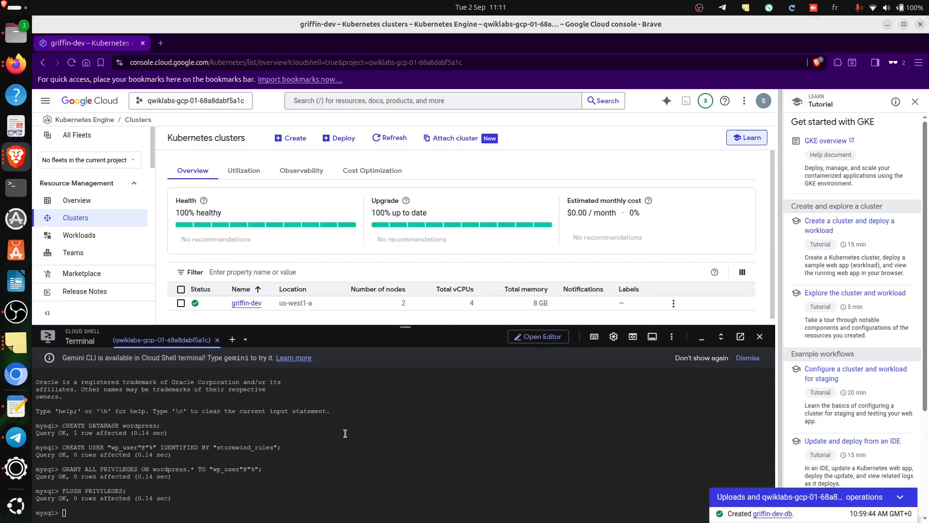
pyautogui.press('Tab')
pyautogui.press('Return')
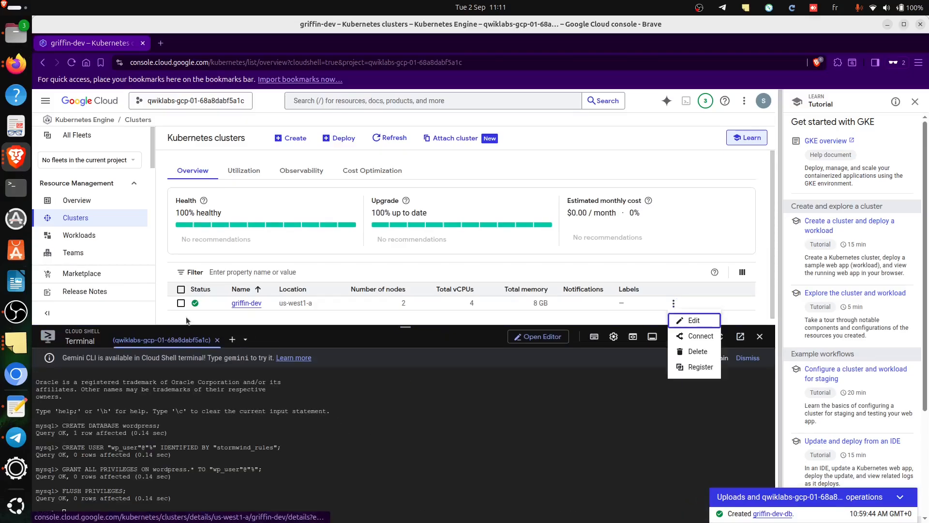
pyautogui.click(384, 459)
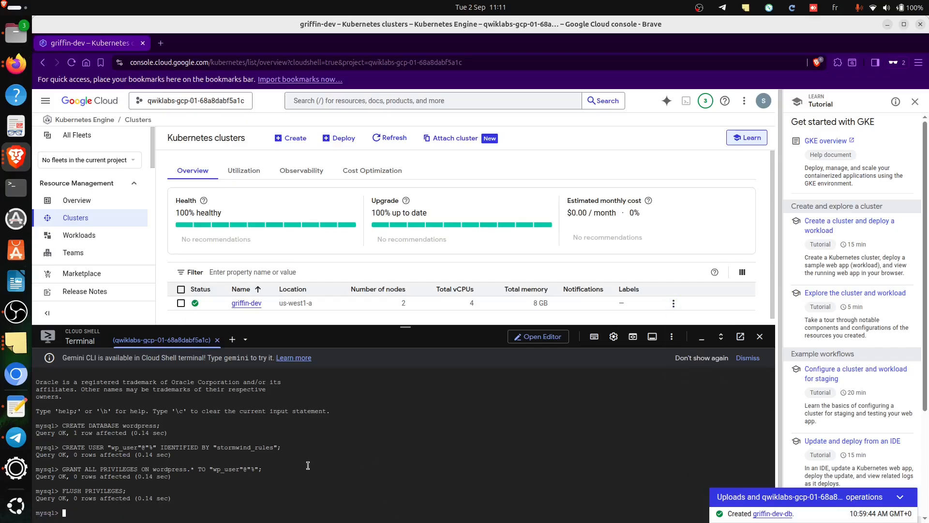
pyautogui.write('exit')
pyautogui.press('Return')
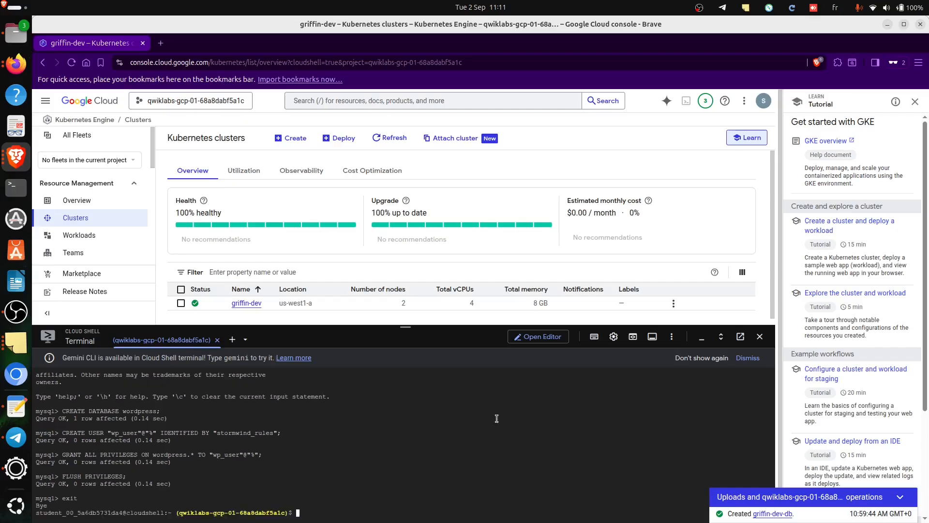
# Step: Run the copied gcloud container clusters get-credentials command for griffin-dev in zone us-west1-a in Cloud Shell
pyautogui.rightClick(346, 424)
pyautogui.click(371, 303)
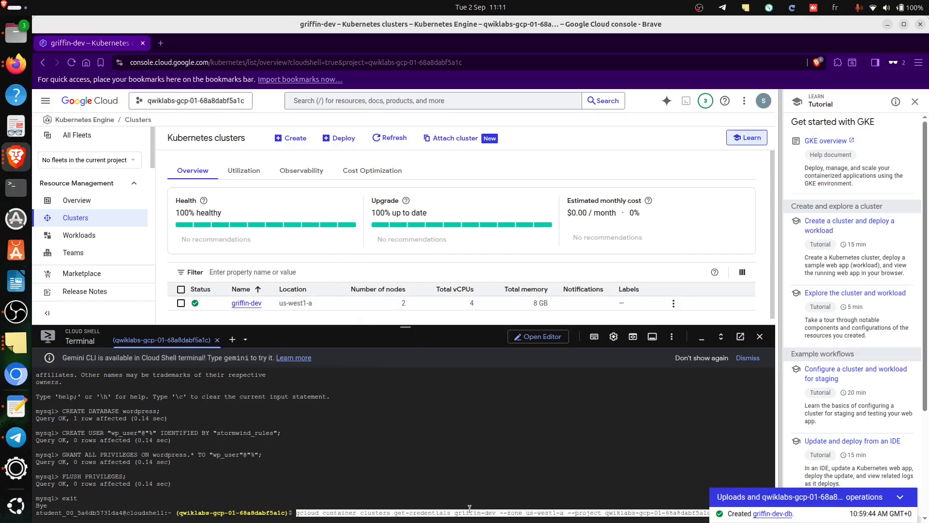
pyautogui.press('Return')
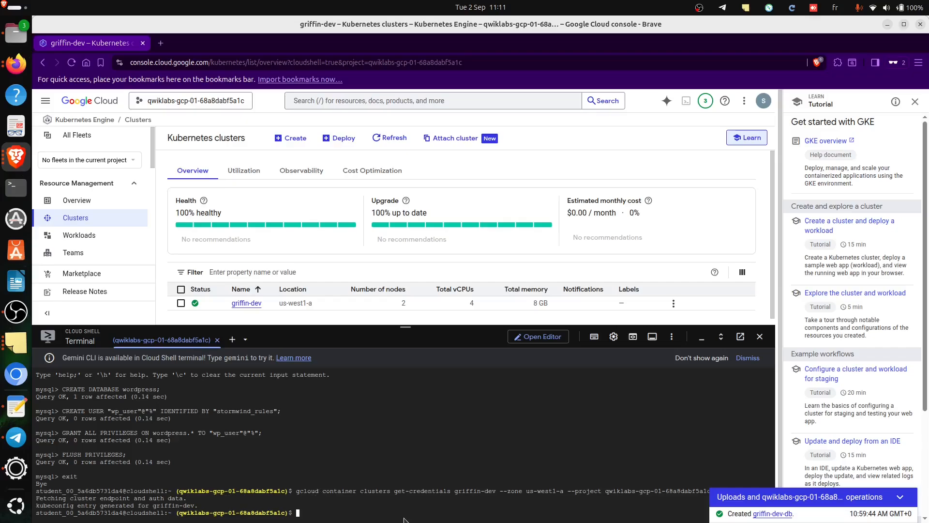
pyautogui.press('Return')
pyautogui.press('Return')
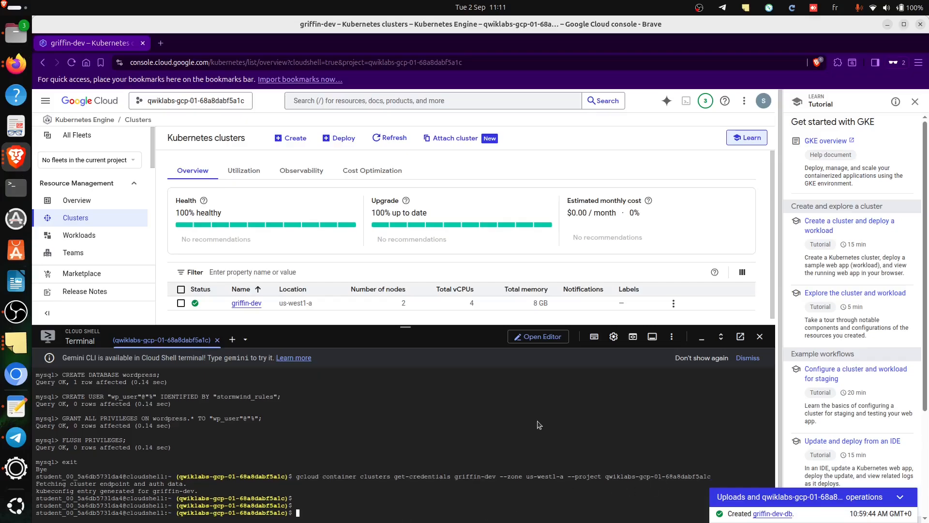
# Step: Switch to the lab page, check progress on the Create Kubernetes cluster objective, and read the Task 6 instructions
pyautogui.hotkey('alt', 'Tab')
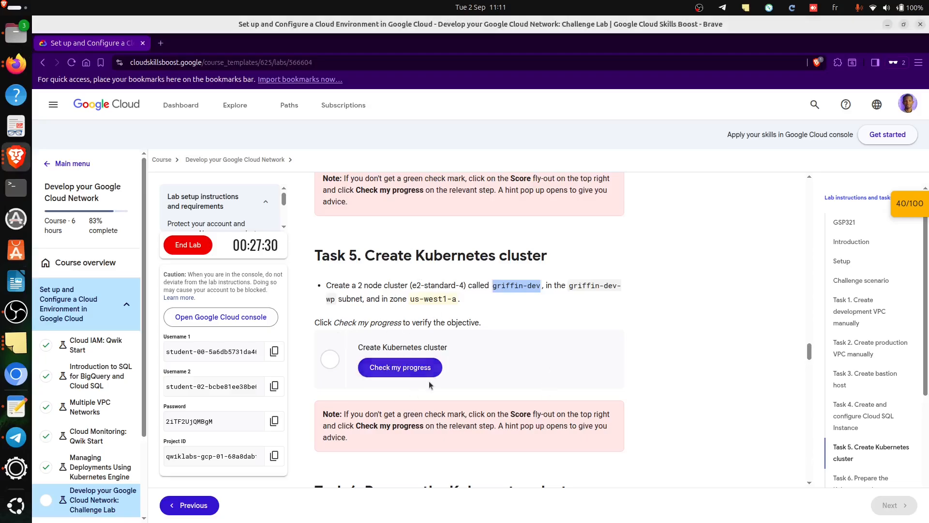
pyautogui.click(399, 370)
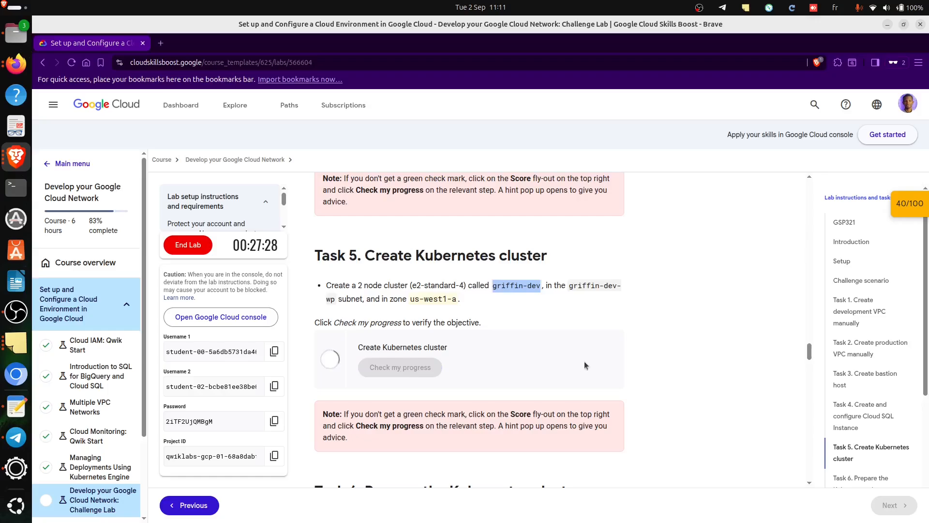
pyautogui.scroll(-3, 518, 359)
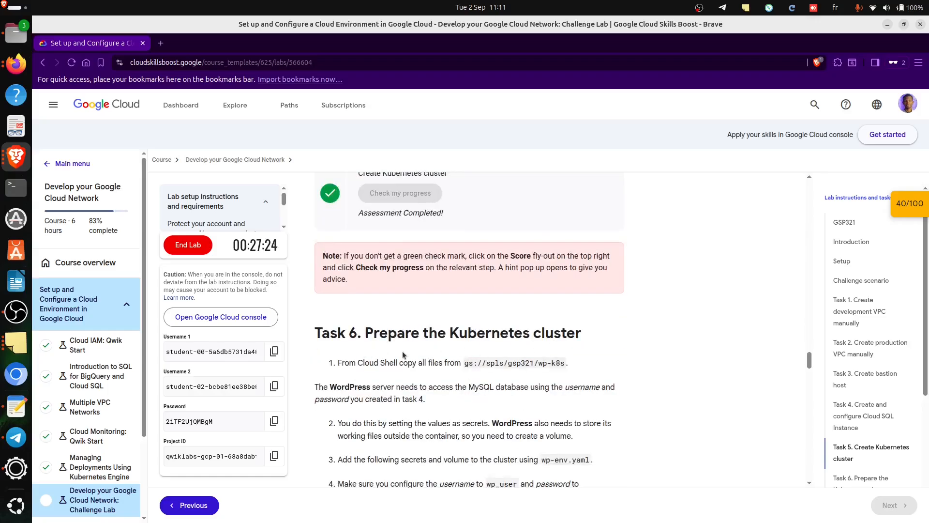
pyautogui.scroll(-1, 405, 352)
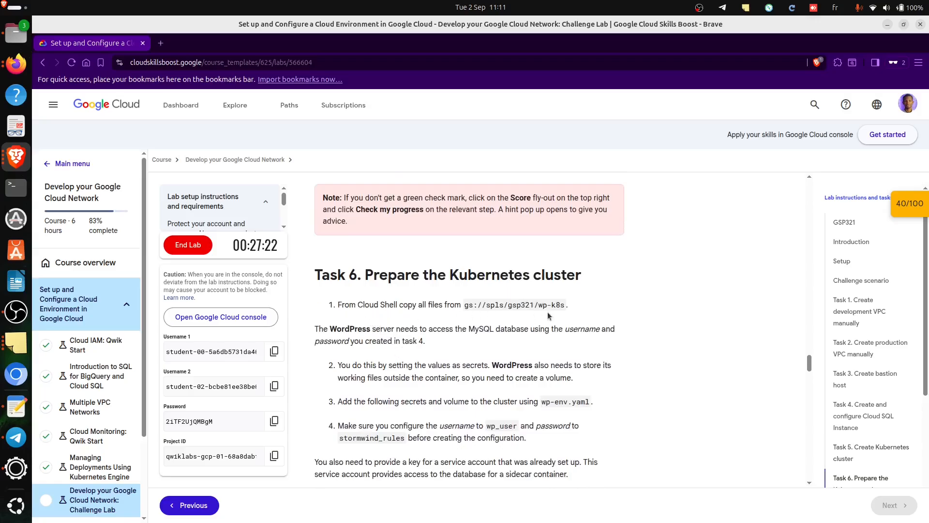
# Step: Copy the wp-k8s bucket path from the lab page and try gsutil cp -r gs://spls/gsp321/wp-k8s in Cloud Shell
pyautogui.moveTo(465, 307); pyautogui.dragTo(566, 308)
pyautogui.hotkey('ctrl', 'c')
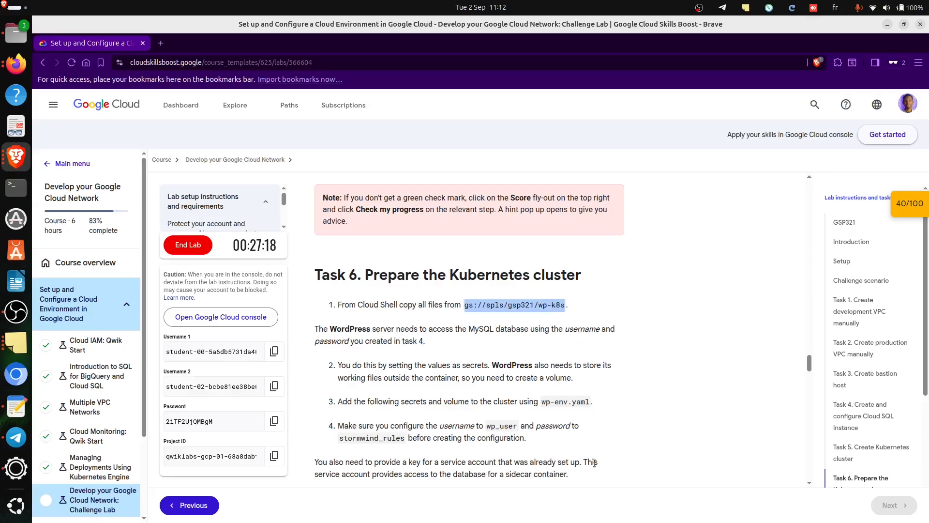
pyautogui.hotkey('alt', 'Tab')
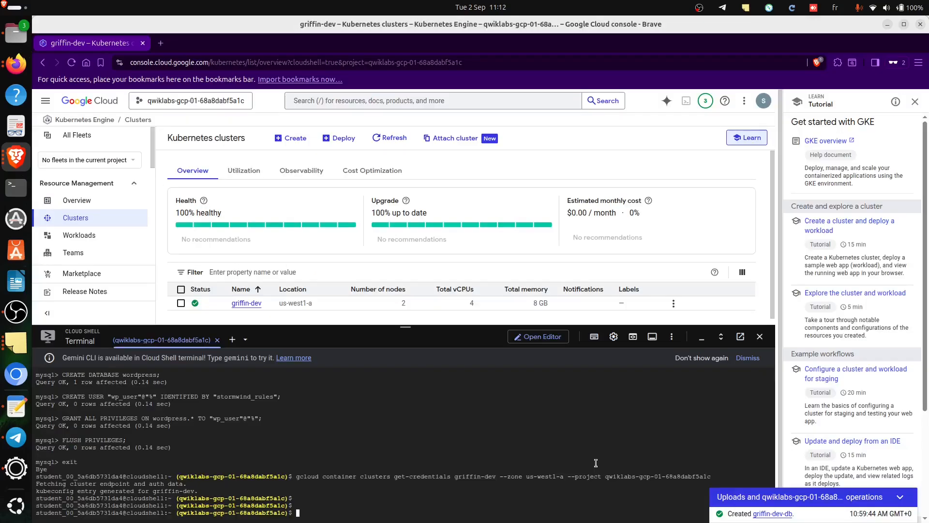
pyautogui.write('gsut')
pyautogui.write('il cp -r')
pyautogui.rightClick(464, 504)
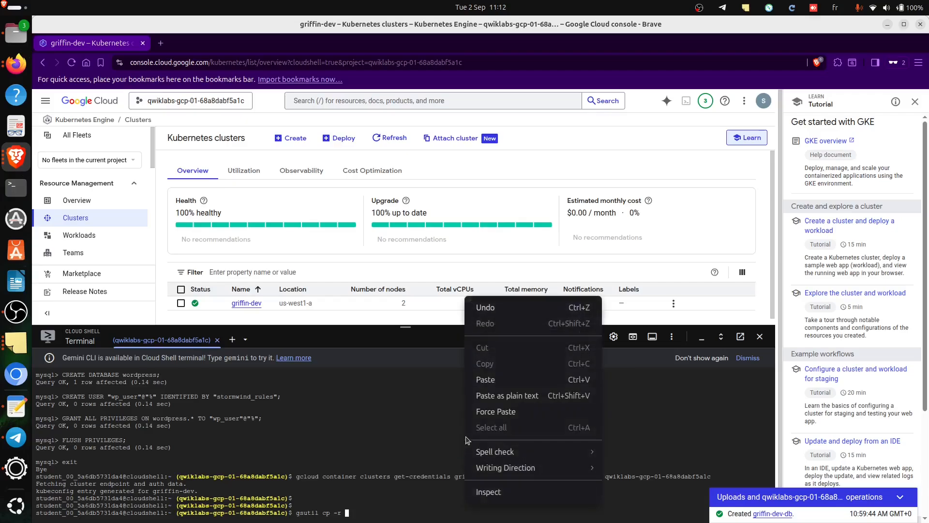
pyautogui.click(561, 378)
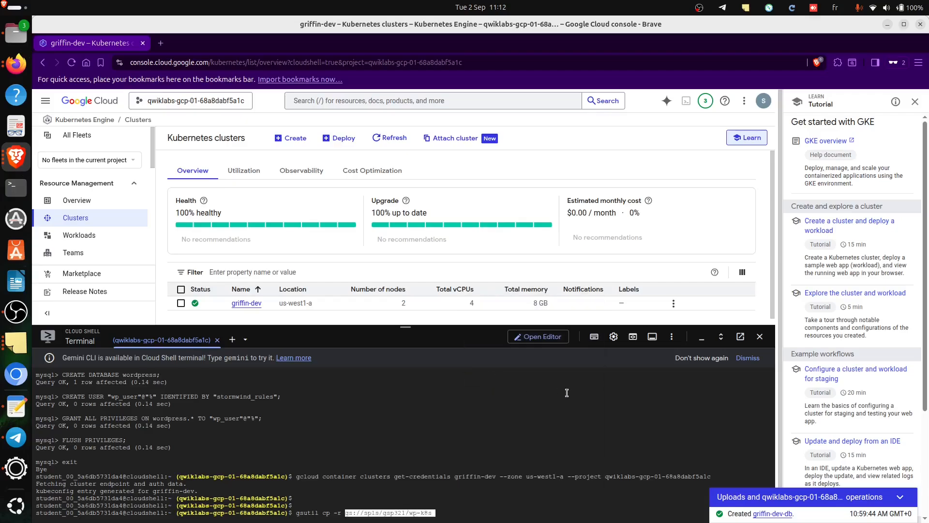
pyautogui.press('Return')
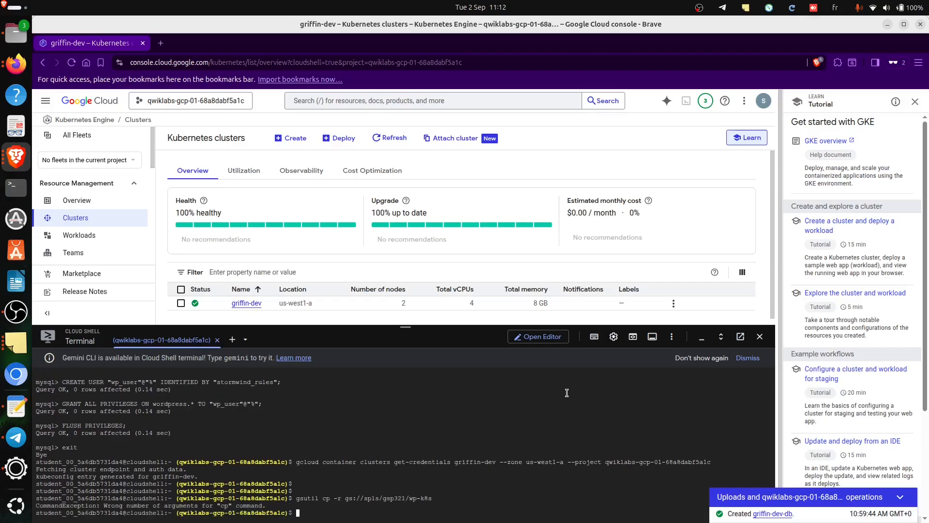
# Step: Rerun the recursive gsutil copy of gs://spls/gsp321/wp-k8s with the current directory (.) as its destination
pyautogui.press('Up')
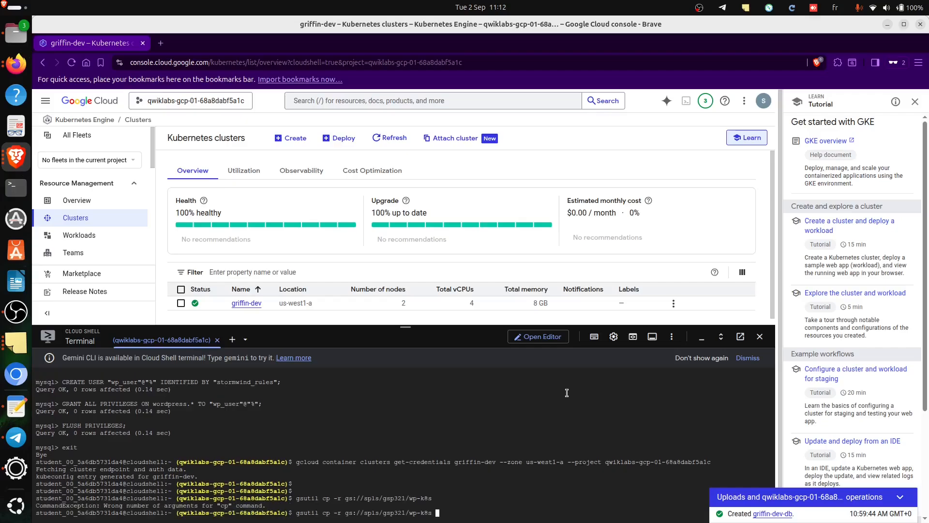
pyautogui.write('.')
pyautogui.press('Return')
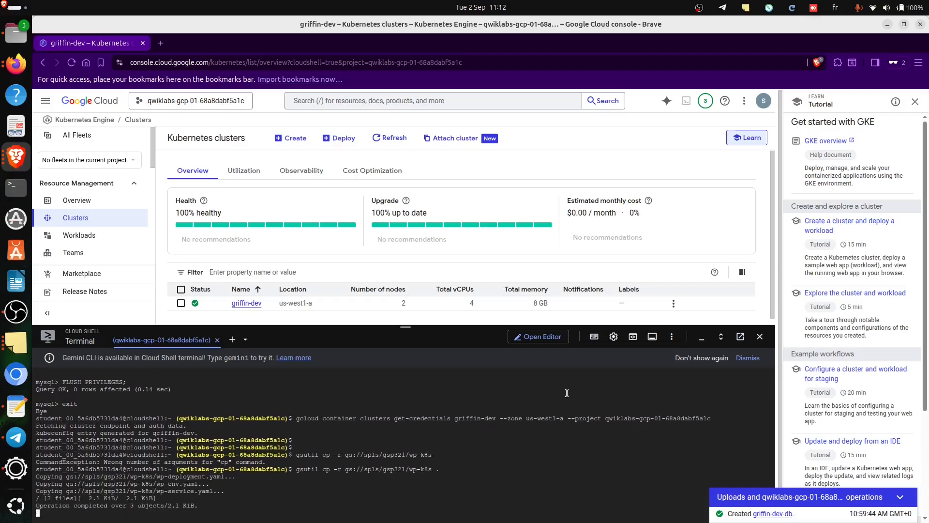
pyautogui.press('Return')
pyautogui.press('Return')
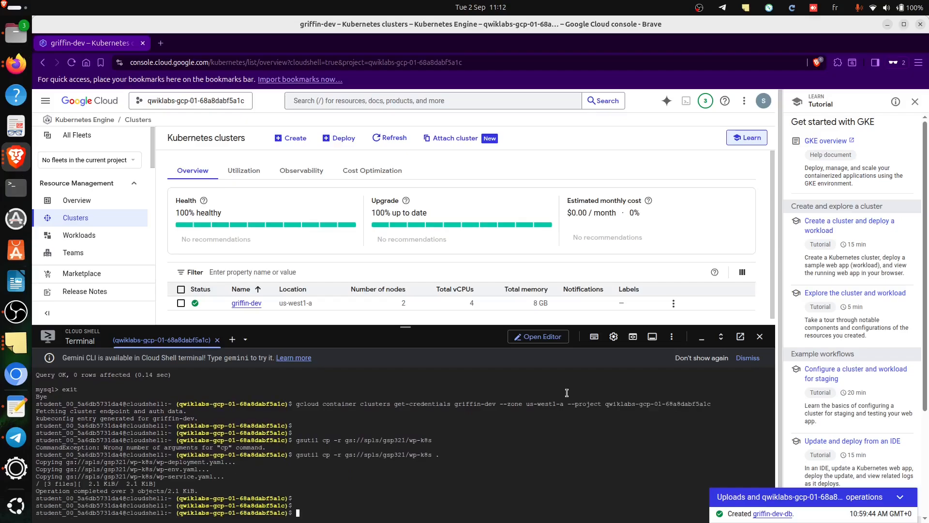
# Step: List the home directory's files with ll and reread the Task 6 secrets and volume instructions on the lab page
pyautogui.write('ll')
pyautogui.press('Return')
pyautogui.hotkey('alt', 'Tab')
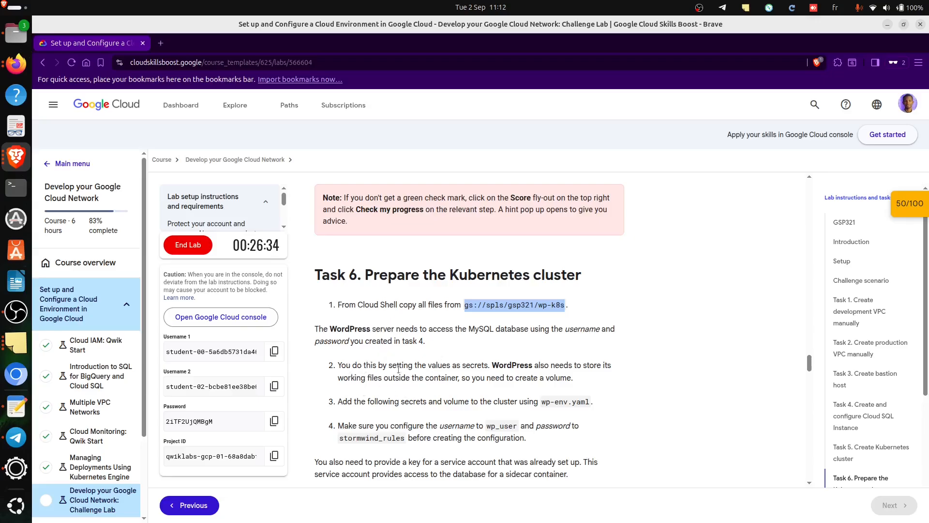
pyautogui.moveTo(518, 368); pyautogui.dragTo(568, 381)
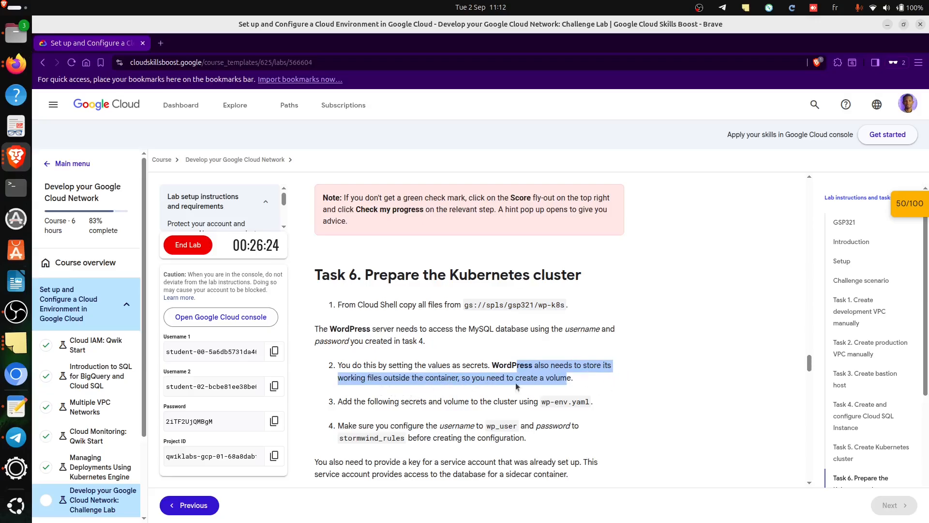
pyautogui.click(552, 381)
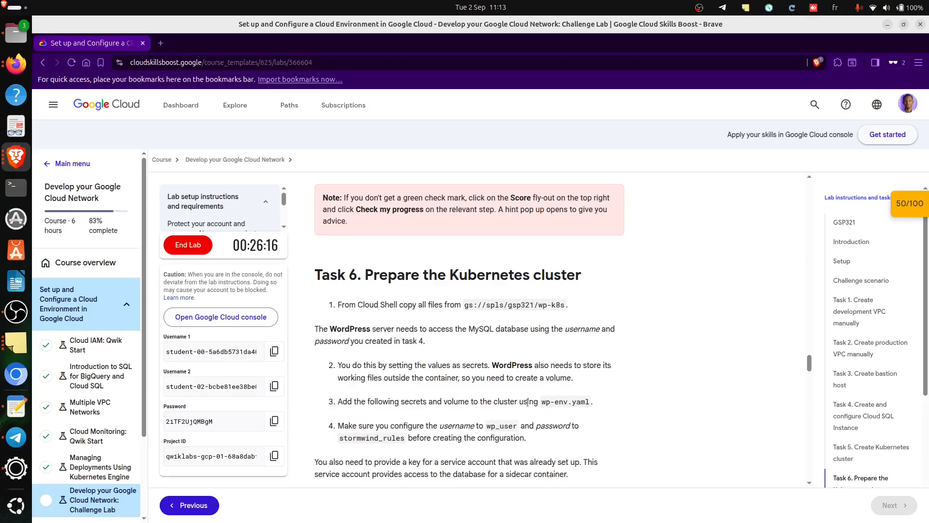
# Step: Open wp-env.yaml from the wp-k8s folder in the Cloud Shell Editor
pyautogui.hotkey('alt', 'Tab')
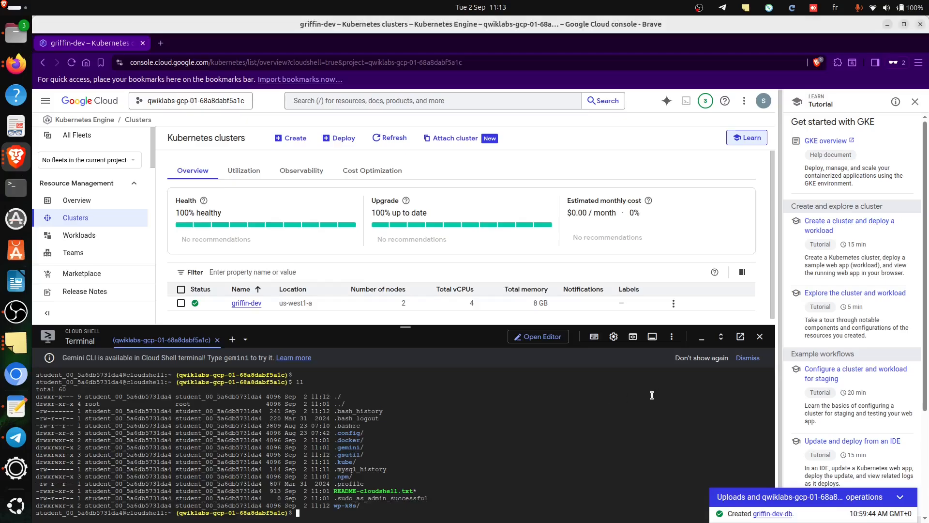
pyautogui.click(542, 337)
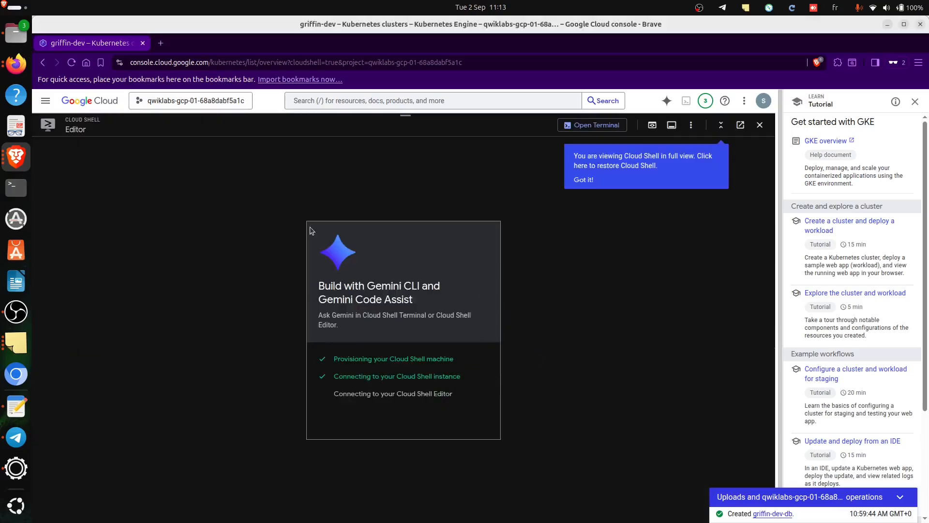
pyautogui.hotkey('alt', 'Tab')
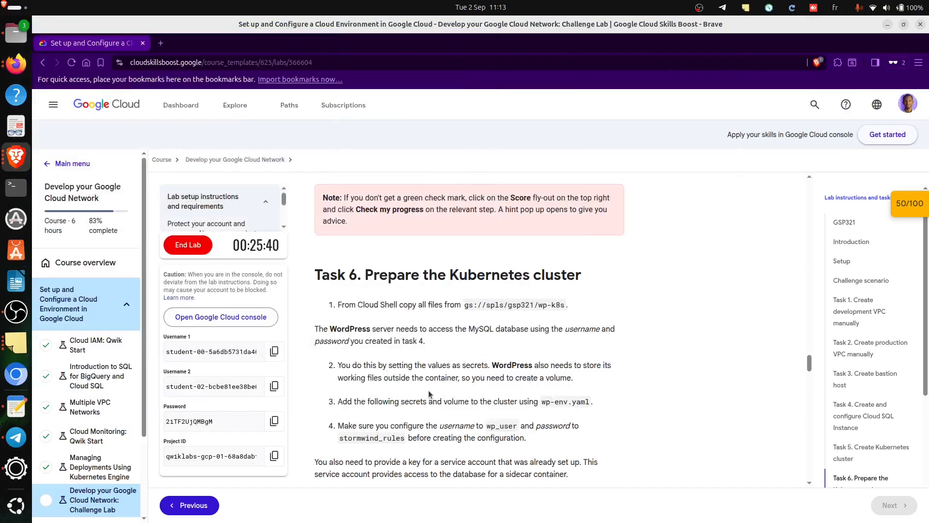
pyautogui.hotkey('alt', 'Tab')
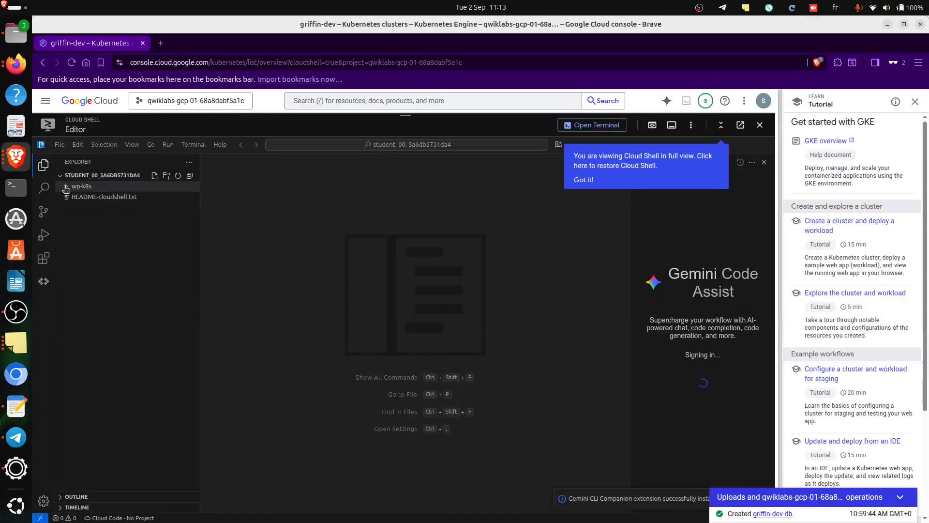
pyautogui.click(66, 188)
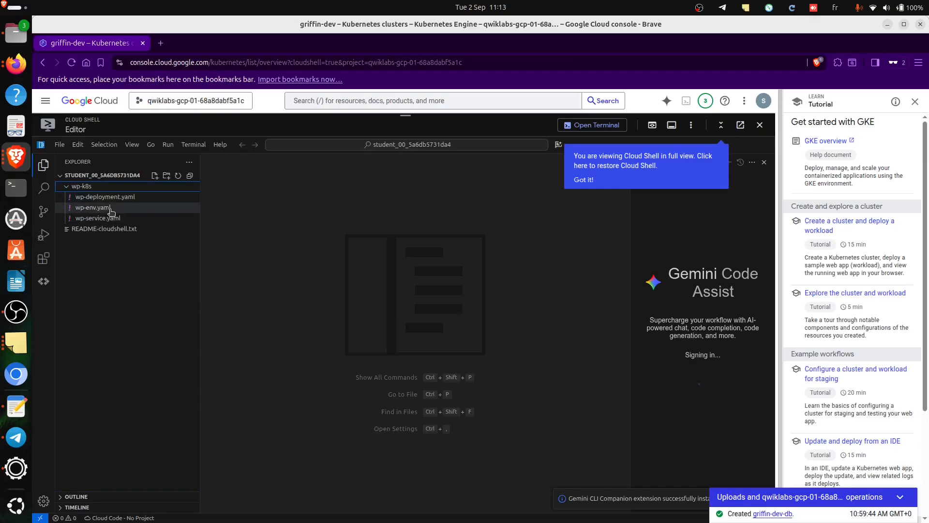
pyautogui.click(111, 212)
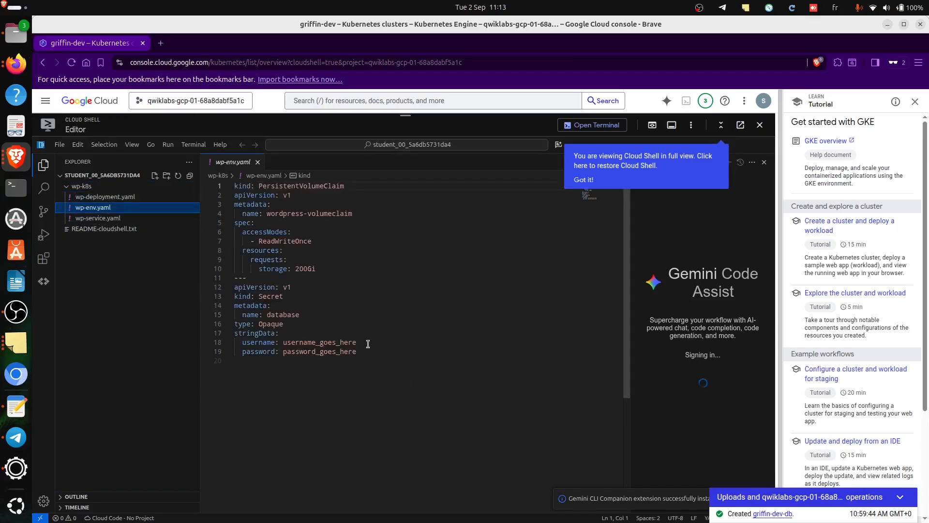
# Step: Look up the database username in Task 6 on the lab page and set username in wp-env.yaml to wp_user
pyautogui.hotkey('alt', 'Tab')
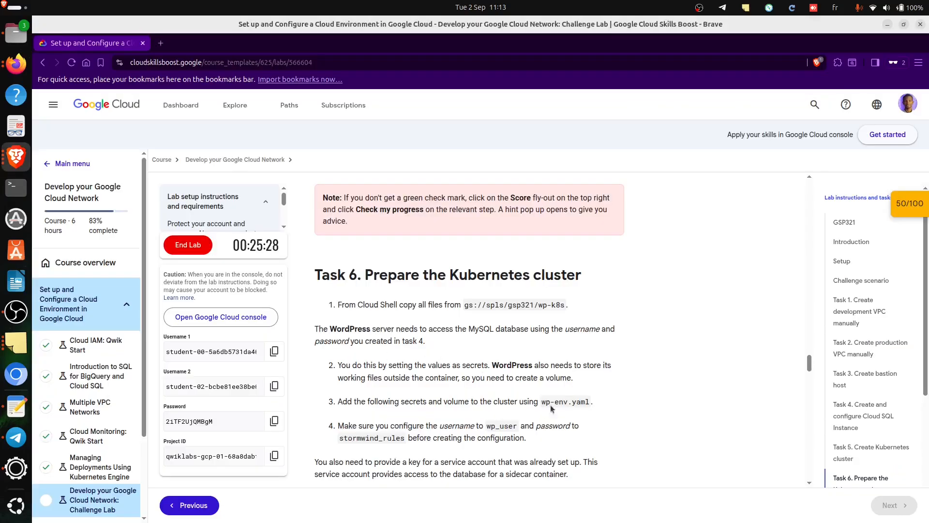
pyautogui.doubleClick(502, 427)
pyautogui.hotkey('alt', 'Tab')
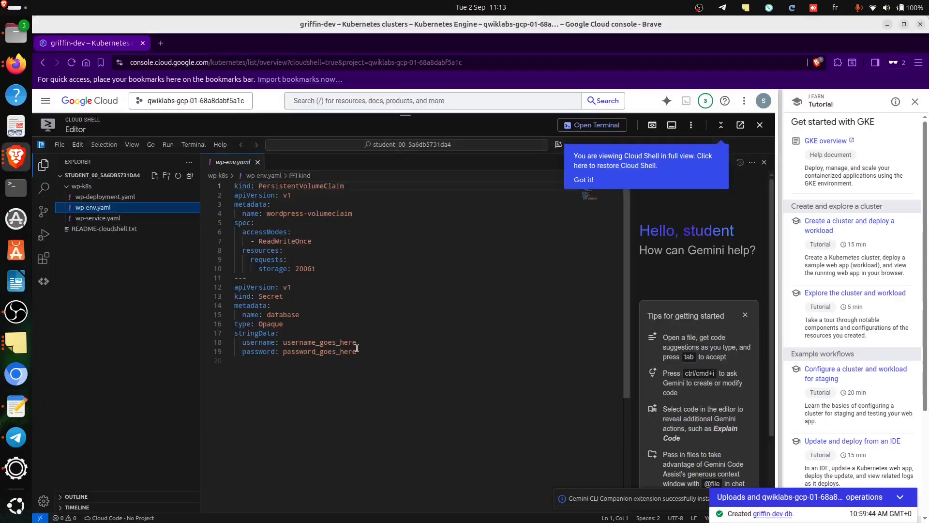
pyautogui.doubleClick(344, 343)
pyautogui.write('wp_user')
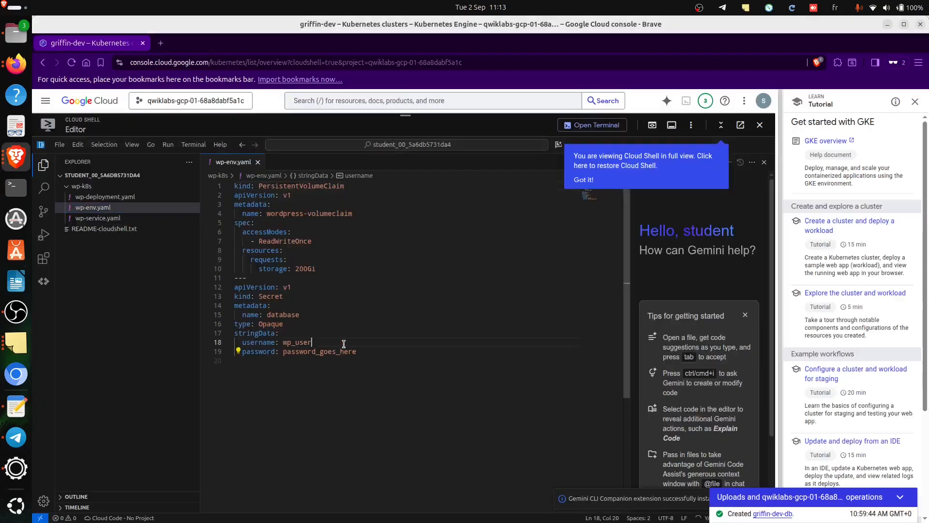
# Step: Copy the database password from Task 6 on the lab page and replace the password placeholder in wp-env.yaml with it
pyautogui.hotkey('alt', 'Tab')
pyautogui.doubleClick(379, 438)
pyautogui.hotkey('ctrl', 'c')
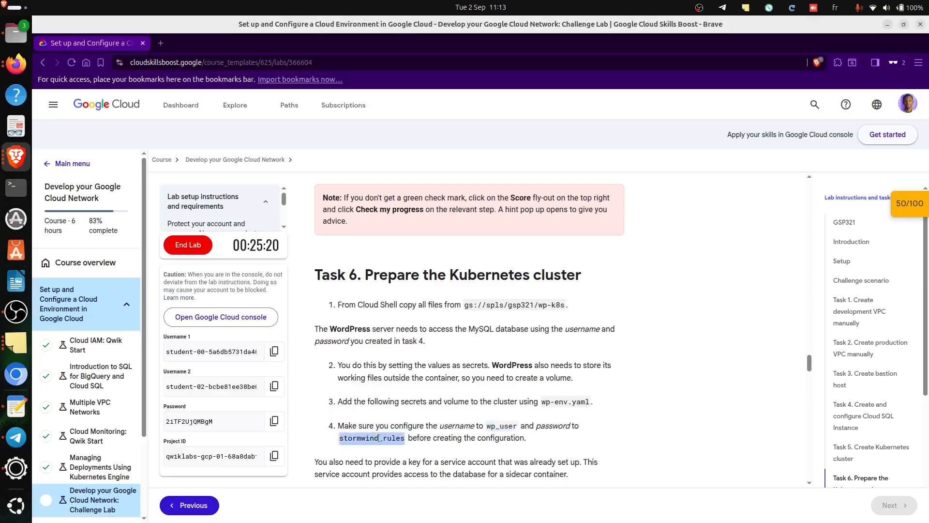
pyautogui.hotkey('alt', 'Tab')
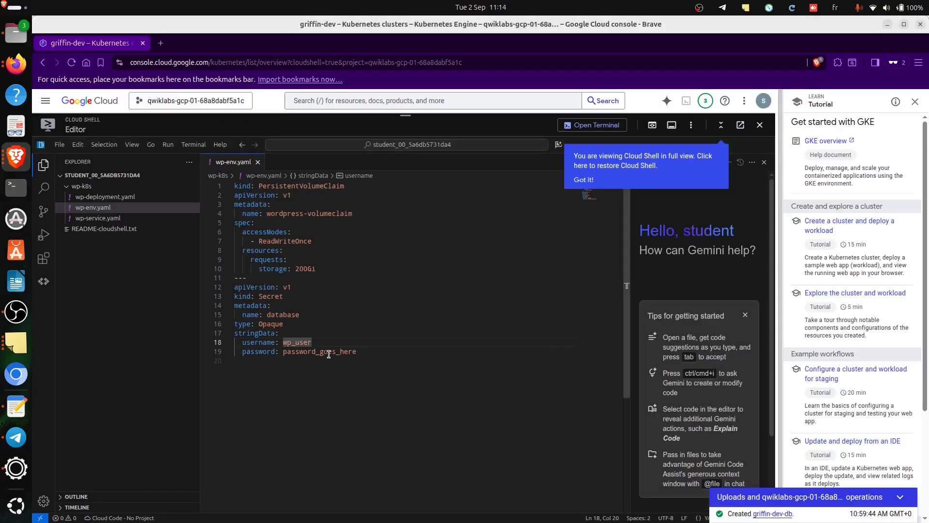
pyautogui.doubleClick(329, 351)
pyautogui.hotkey('ctrl', 'v')
# Step: Read Task 6 step 5 about the service account key on the lab page and save the edited wp-env.yaml
pyautogui.hotkey('alt', 'Tab')
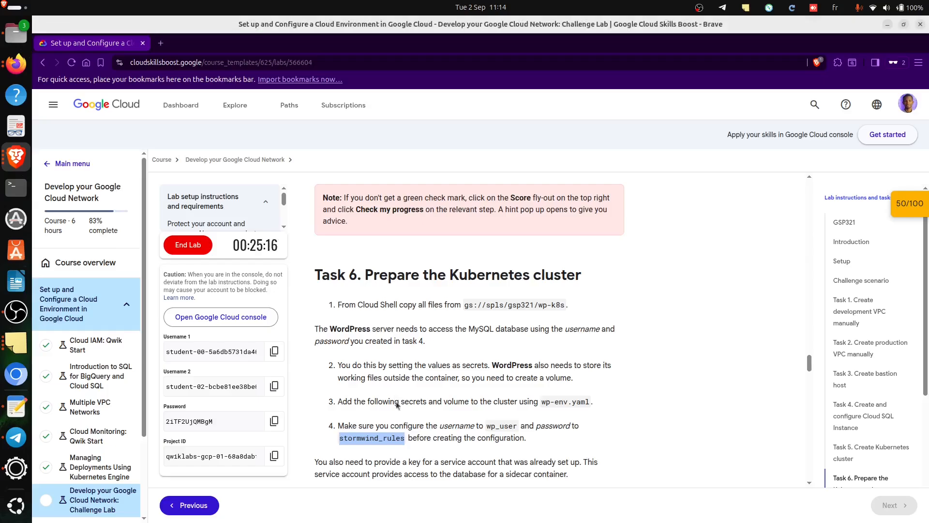
pyautogui.scroll(-2, 400, 450)
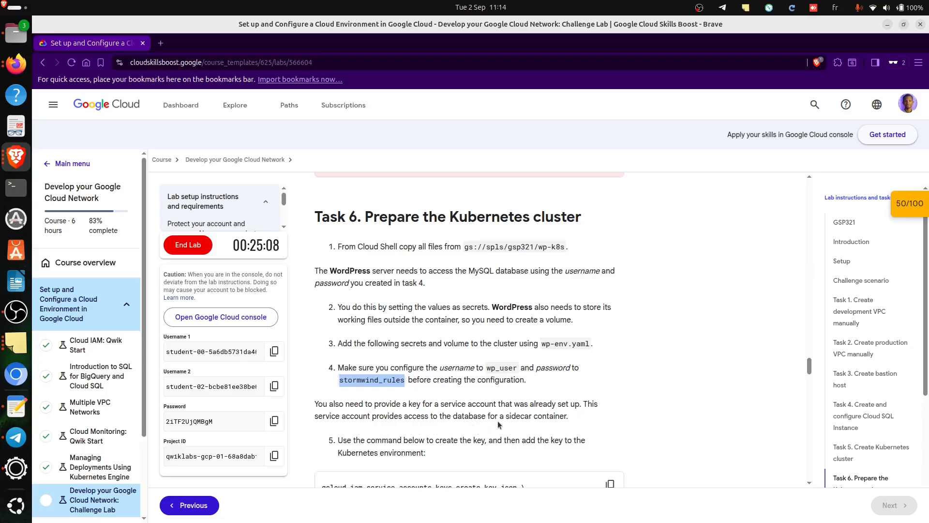
pyautogui.scroll(-2, 570, 426)
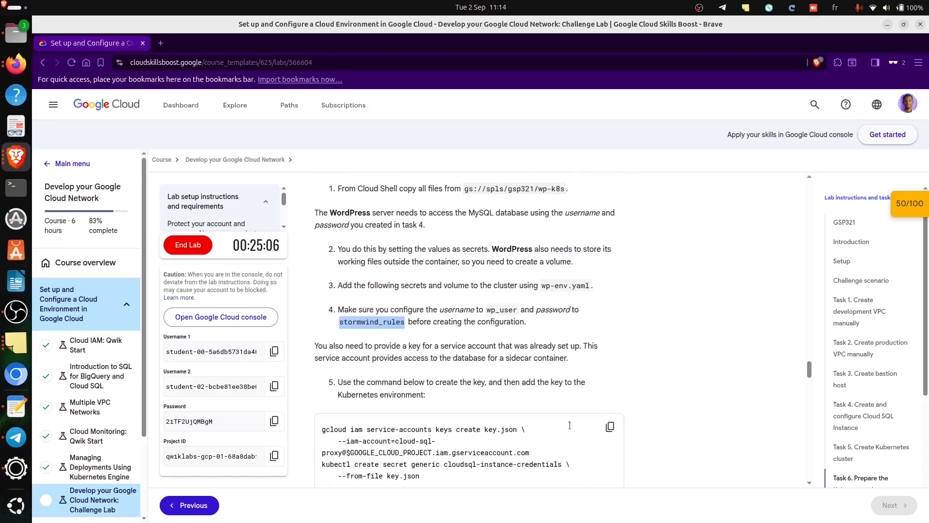
pyautogui.hotkey('alt', 'Tab')
pyautogui.click(452, 394)
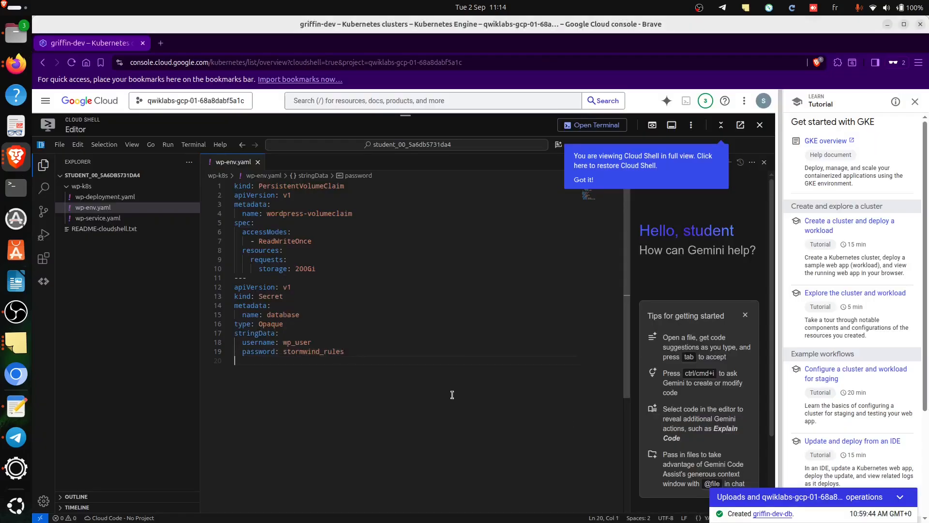
pyautogui.click(59, 144)
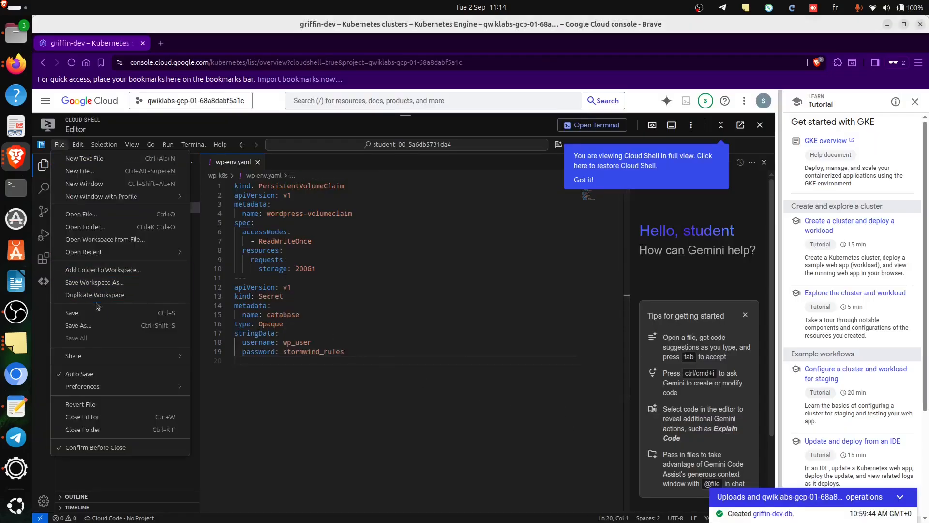
pyautogui.click(73, 313)
# Step: Reopen the Cloud Shell terminal and copy the service account key and secret creation commands from Task 6 on the lab page
pyautogui.click(612, 125)
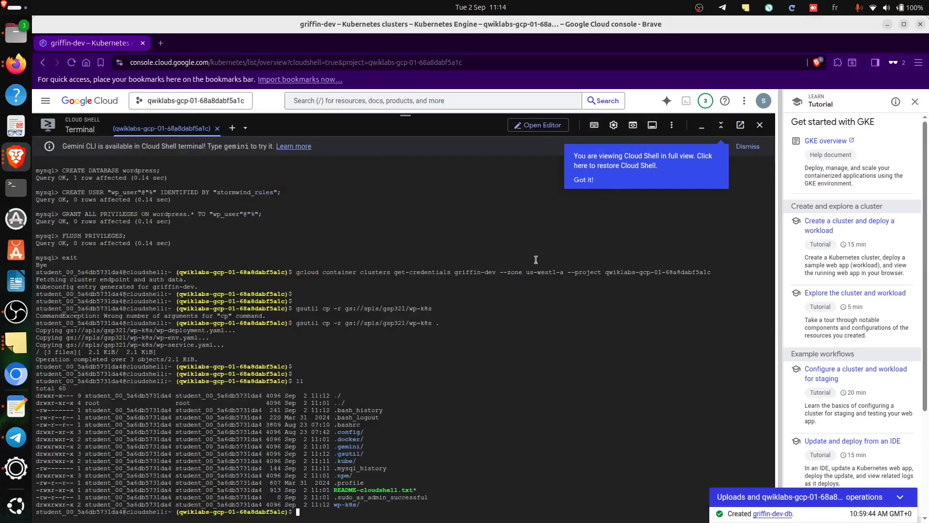
pyautogui.hotkey('alt', 'Tab')
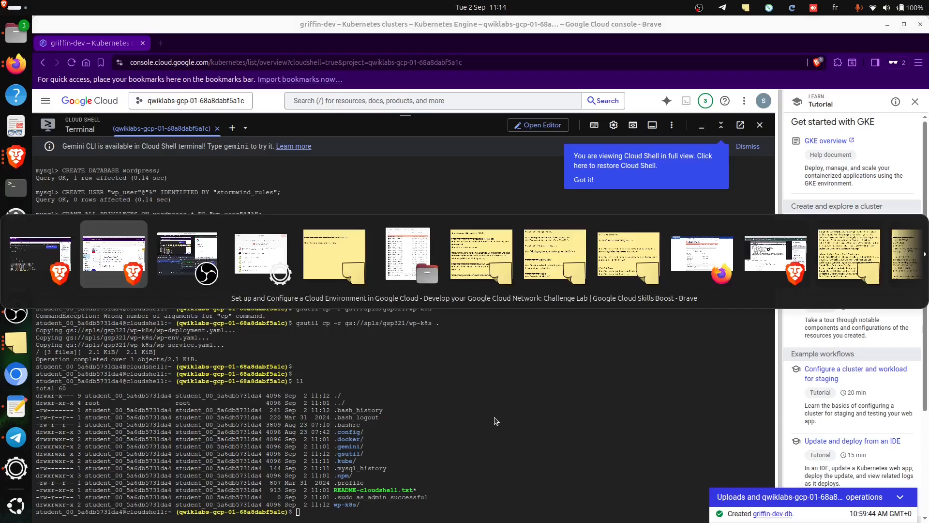
pyautogui.click(71, 237)
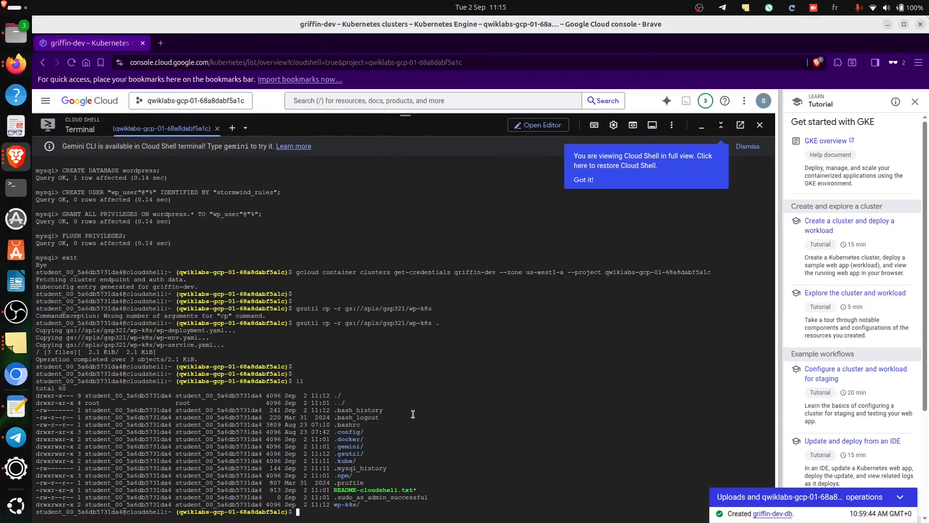
pyautogui.press('Return')
pyautogui.press('Return')
pyautogui.hotkey('alt', 'Tab')
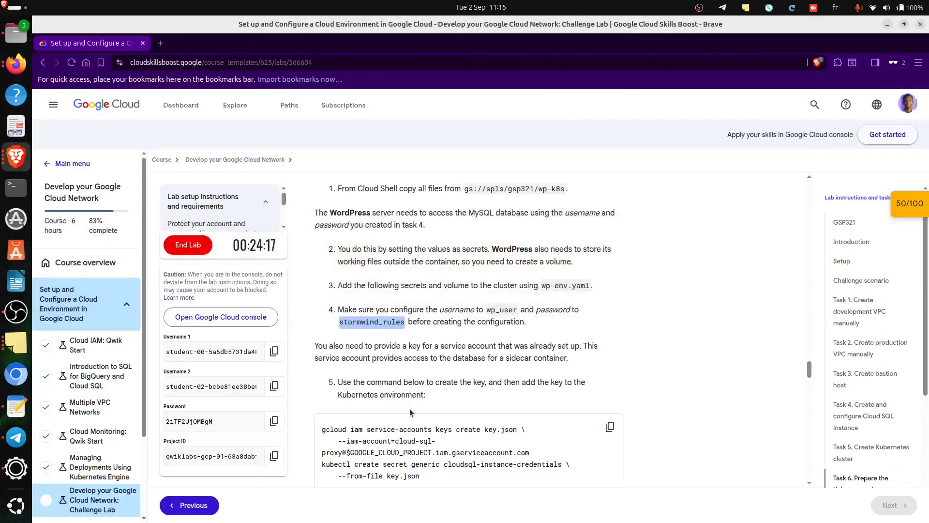
pyautogui.click(610, 426)
# Step: Run the copied commands in Cloud Shell to create key.json for the cloud-sql-proxy account and the cloudsql-instance-credentials Kubernetes secret
pyautogui.hotkey('alt', 'Tab')
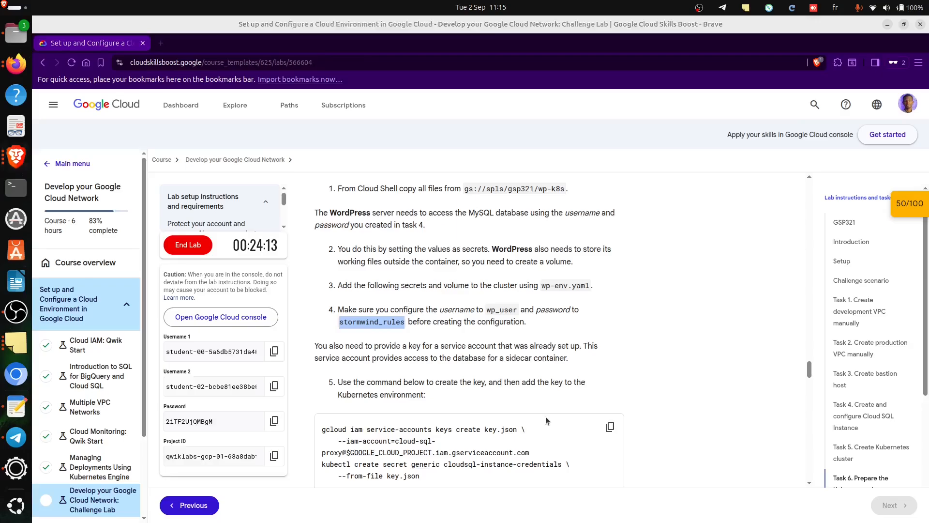
pyautogui.rightClick(459, 393)
pyautogui.click(501, 266)
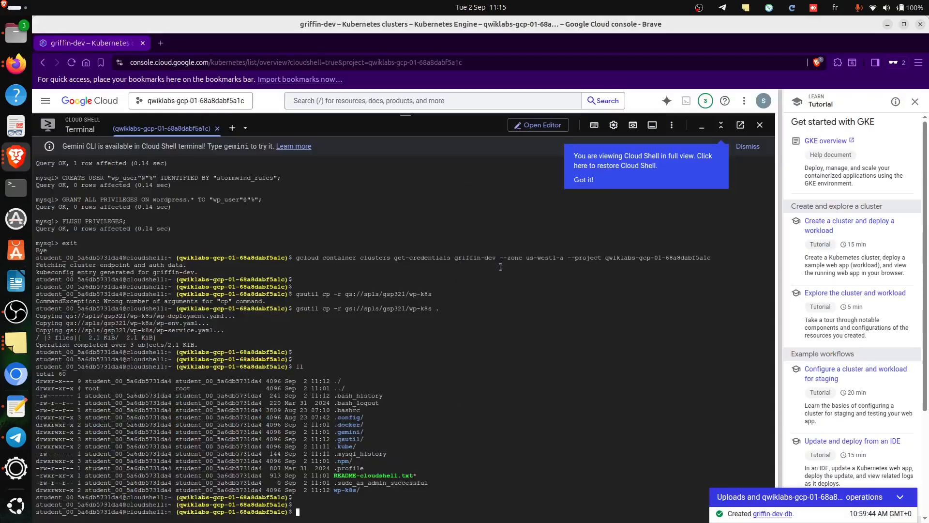
pyautogui.press('Return')
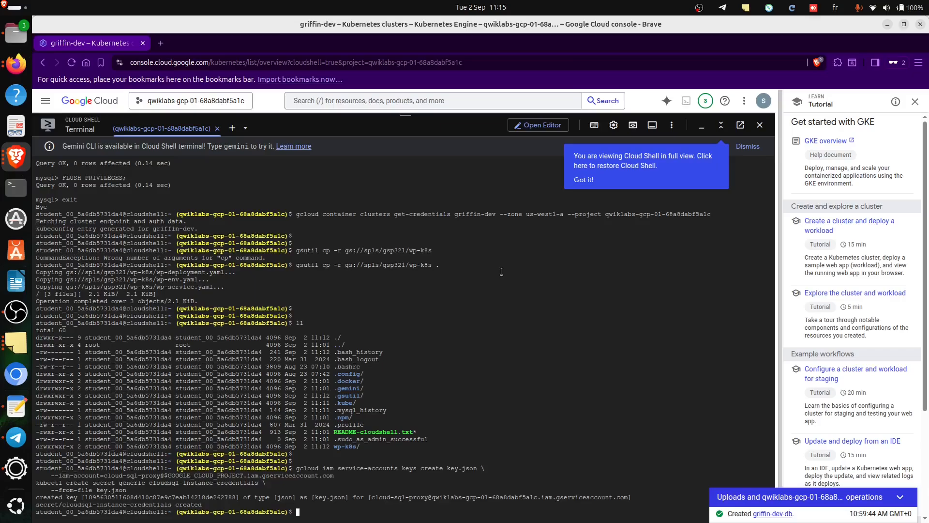
pyautogui.press('Return')
pyautogui.press('Return')
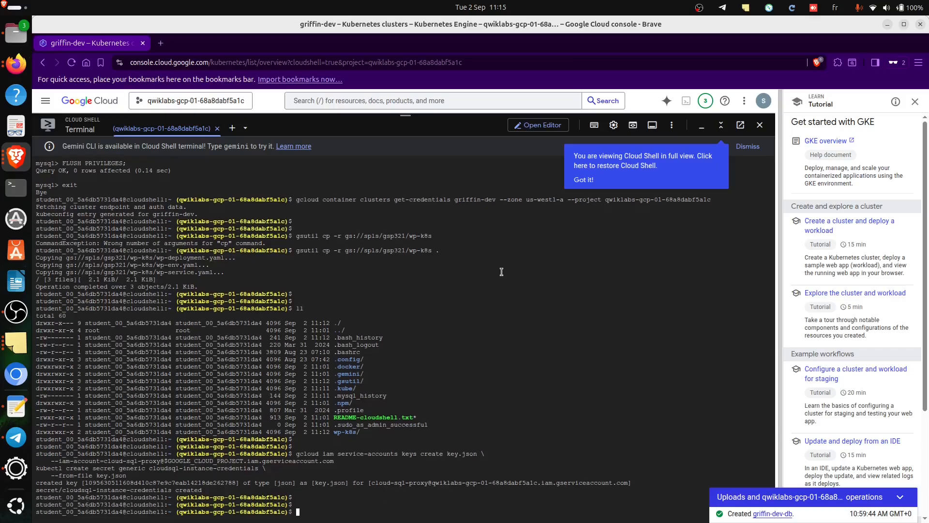
# Step: Apply wp-k8s/wp-env.yaml to the cluster with kubectl in Cloud Shell
pyautogui.write('kubect')
pyautogui.press('Tab')
pyautogui.press('Tab')
pyautogui.press('Tab')
pyautogui.write('l ')
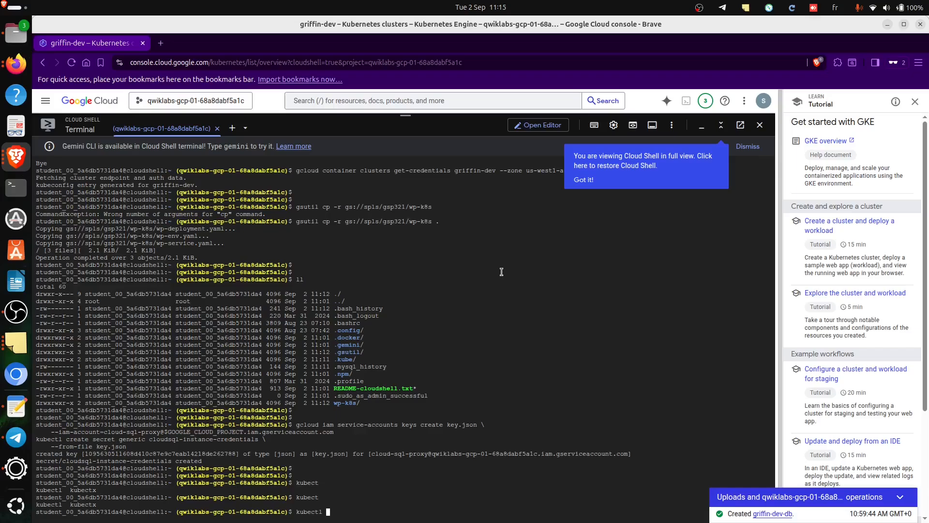
pyautogui.write(' apply -fv')
pyautogui.press('BackSpace')
pyautogui.press('BackSpace')
pyautogui.write('wp-e')
pyautogui.press('BackSpace')
pyautogui.write('k8s/wp-')
pyautogui.press('BackSpace')
pyautogui.press('BackSpace')
pyautogui.press('BackSpace')
pyautogui.press('BackSpace')
pyautogui.press('BackSpace')
pyautogui.press('BackSpace')
pyautogui.press('BackSpace')
pyautogui.press('BackSpace')
pyautogui.press('Tab')
pyautogui.press('Tab')
pyautogui.write('e')
pyautogui.press('Tab')
pyautogui.press('Return')
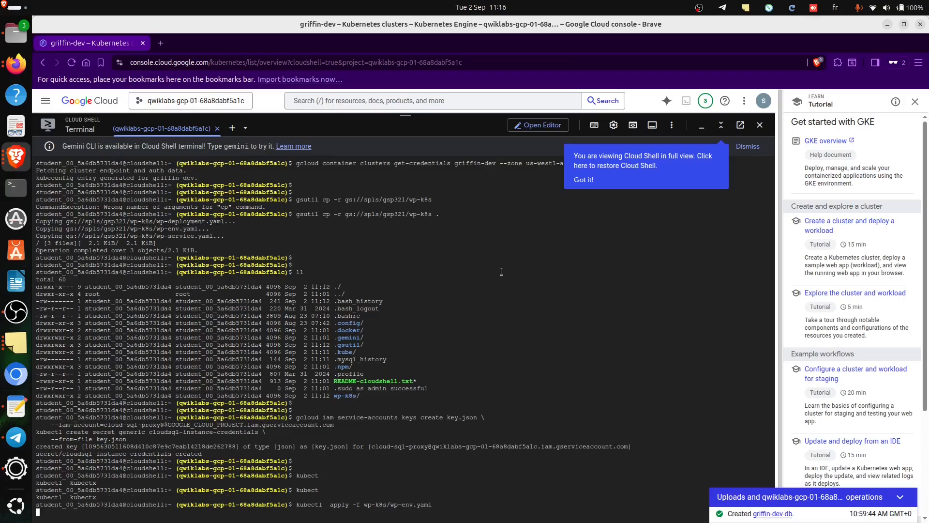
# Step: Change into the wp-k8s directory and query the Kubernetes secret named database with kubectl
pyautogui.write('cd w')
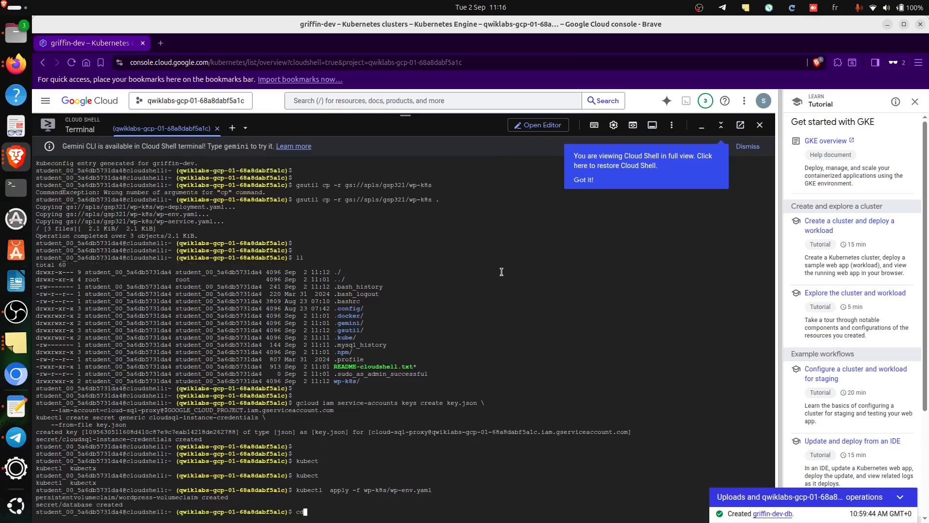
pyautogui.press('Tab')
pyautogui.press('Return')
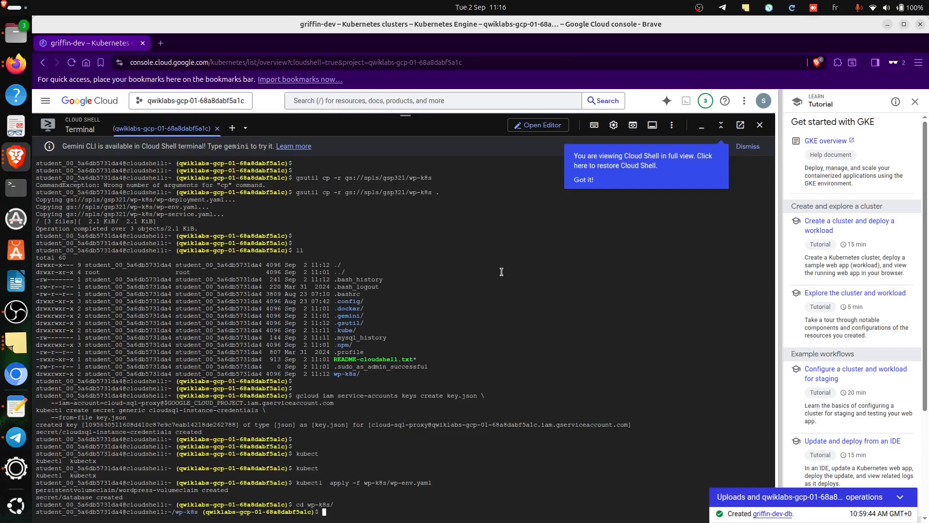
pyautogui.write('kubectl  get secret databases')
pyautogui.press('BackSpace')
pyautogui.press('Return')
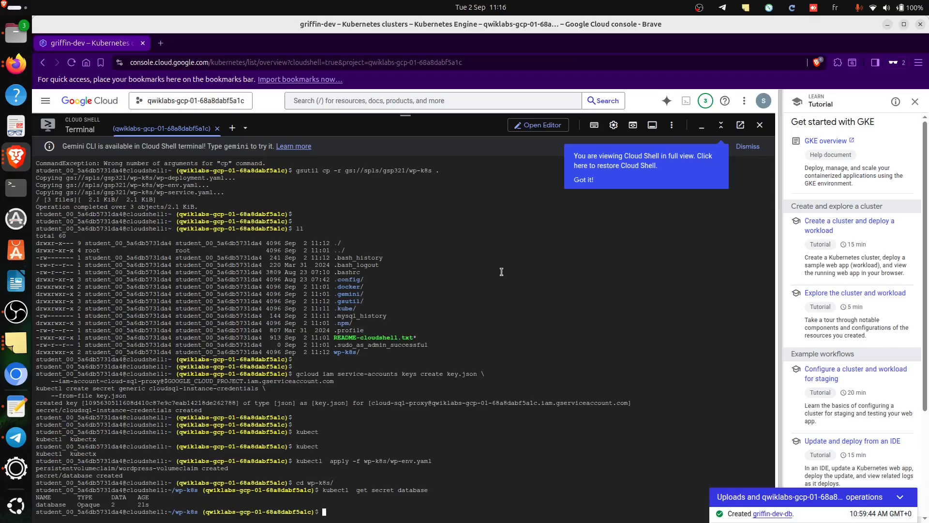
# Step: Switch to the lab page, check progress for Prepare the Kubernetes cluster, and read the Task 7 WordPress deployment instructions
pyautogui.hotkey('alt', 'Tab')
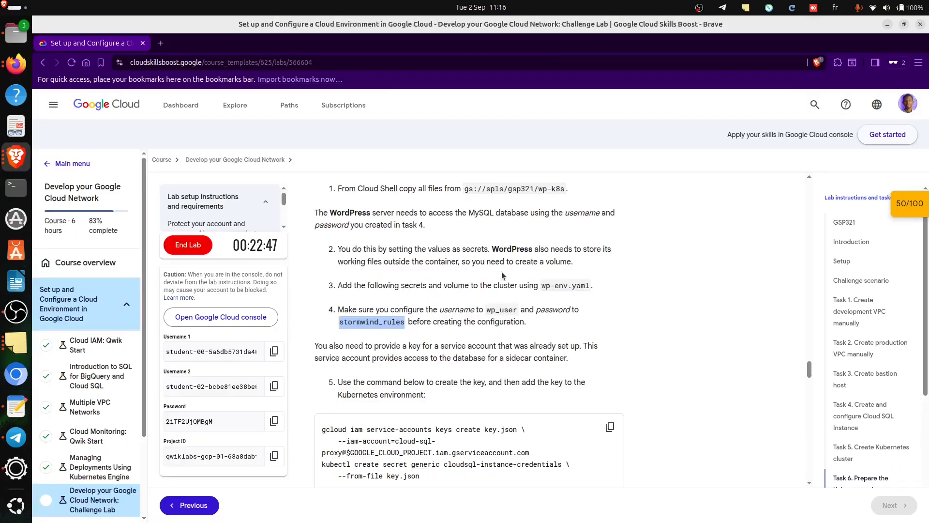
pyautogui.scroll(-2, 489, 371)
pyautogui.scroll(-1, 488, 371)
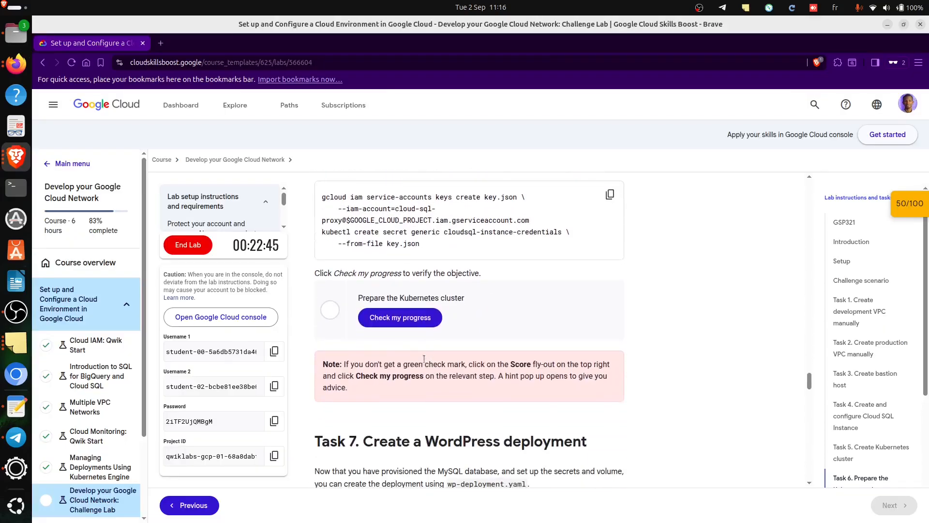
pyautogui.click(400, 318)
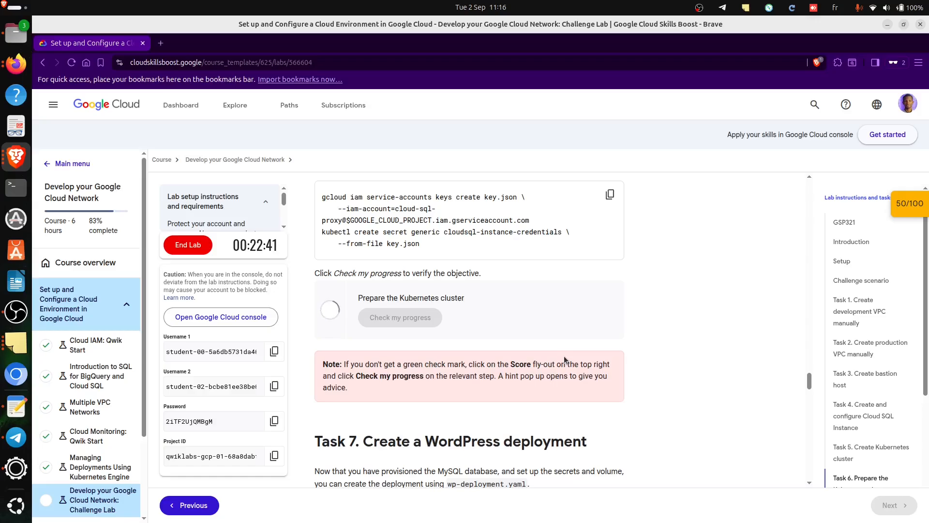
pyautogui.scroll(-3, 362, 390)
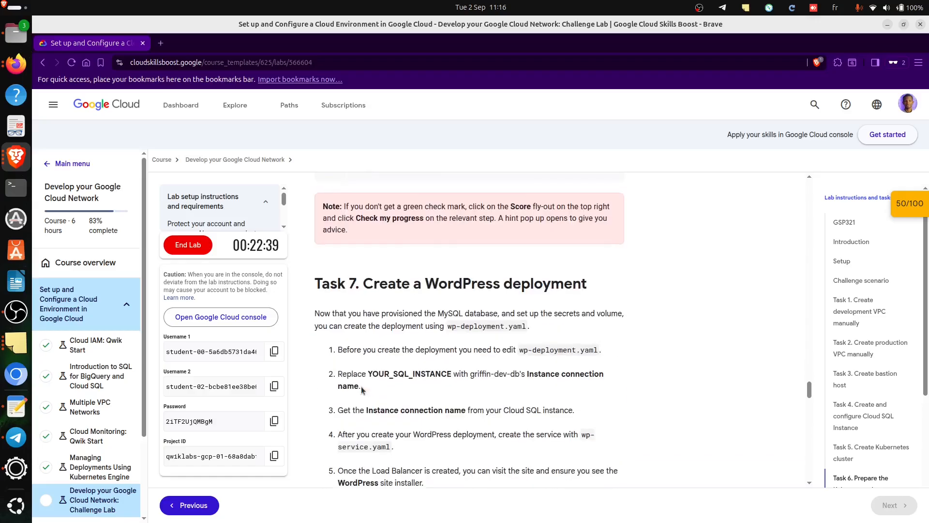
pyautogui.moveTo(374, 277); pyautogui.dragTo(644, 289)
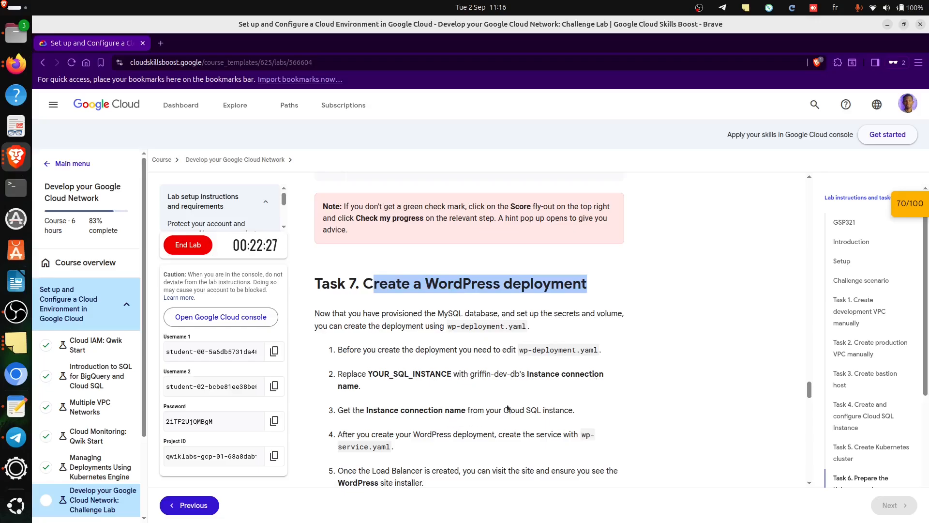
pyautogui.scroll(-1, 507, 408)
pyautogui.moveTo(348, 376); pyautogui.dragTo(419, 389)
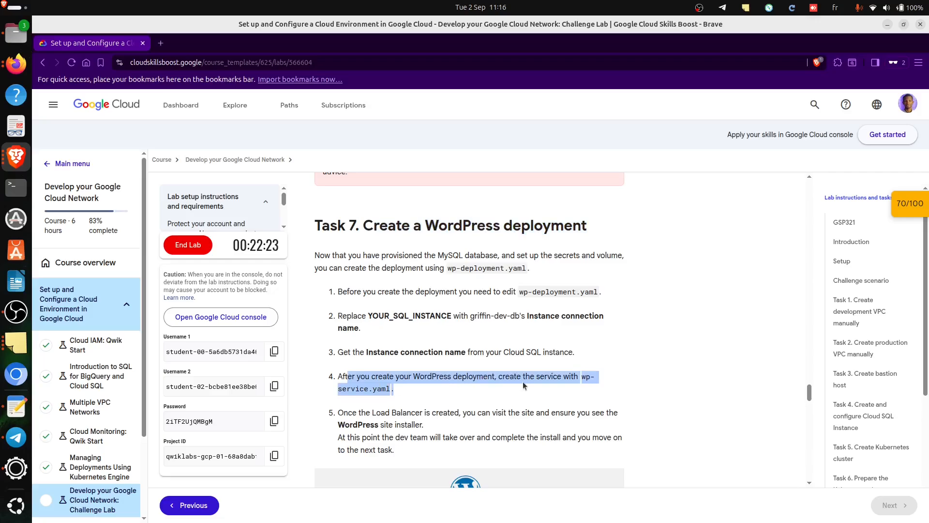
pyautogui.scroll(-2, 392, 402)
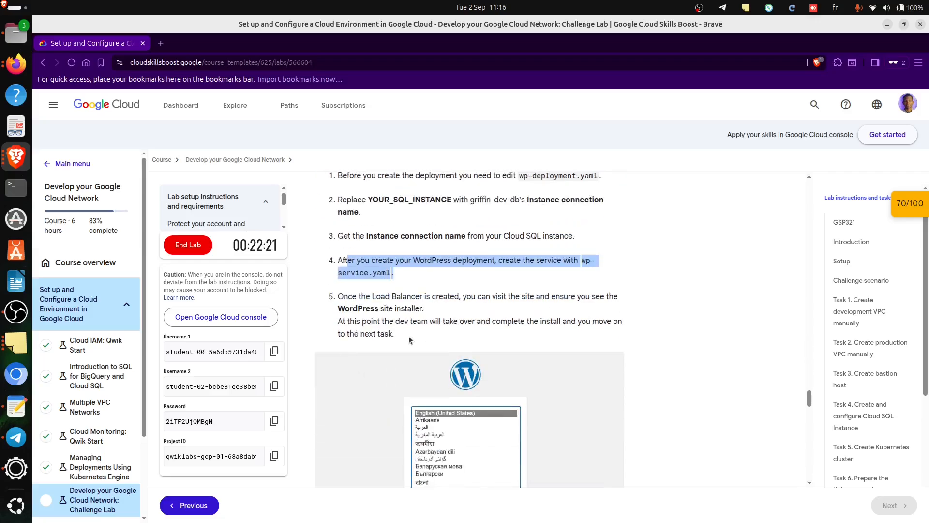
# Step: Return to the Google Cloud console, open the griffin-dev-db Cloud SQL instance and copy its connection name
pyautogui.hotkey('alt', 'Tab')
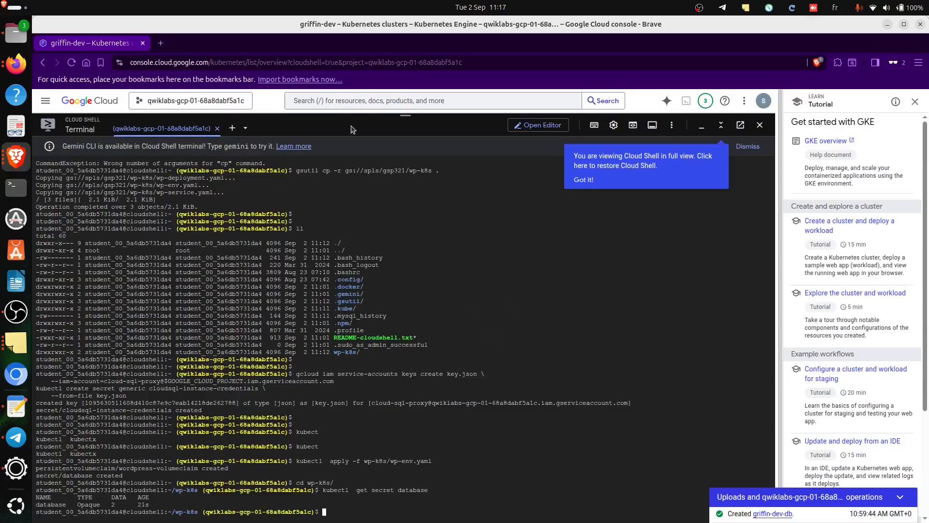
pyautogui.moveTo(405, 117); pyautogui.dragTo(419, 330)
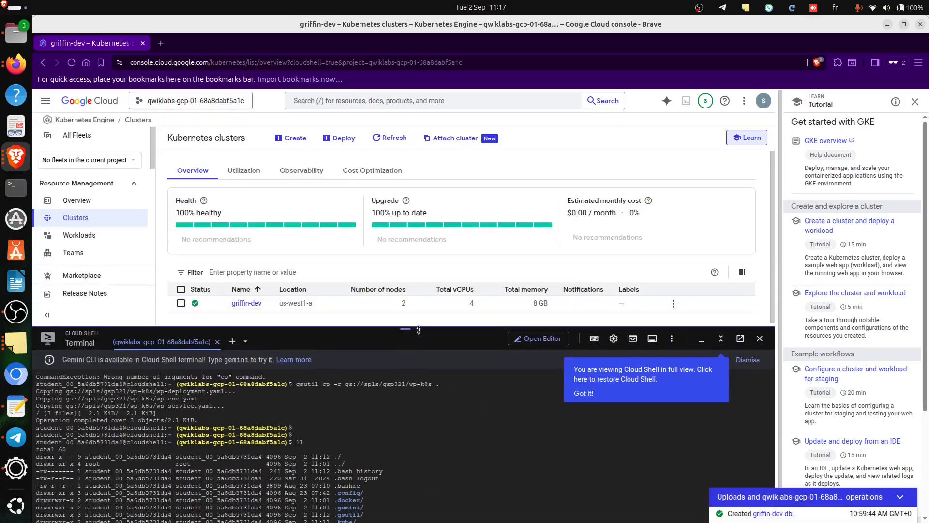
pyautogui.click(46, 101)
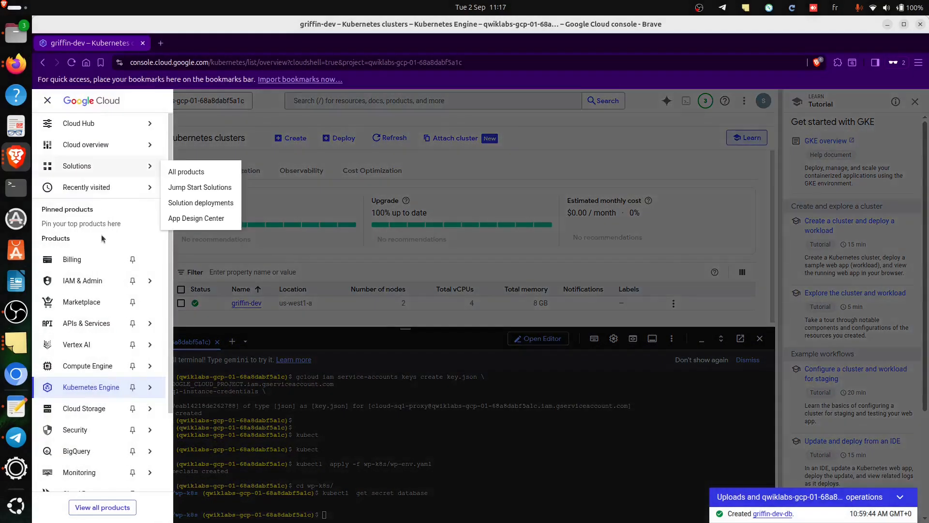
pyautogui.moveTo(104, 376)
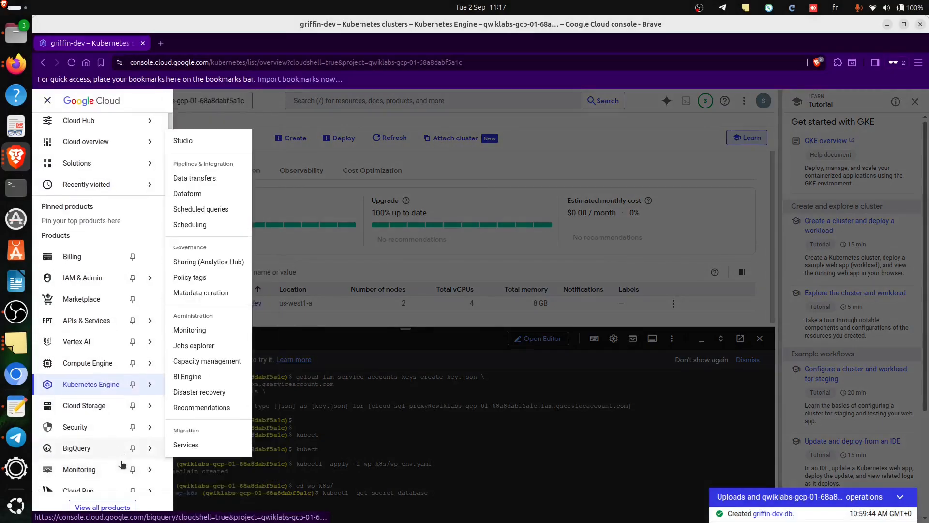
pyautogui.scroll(-2, 96, 475)
pyautogui.moveTo(139, 444)
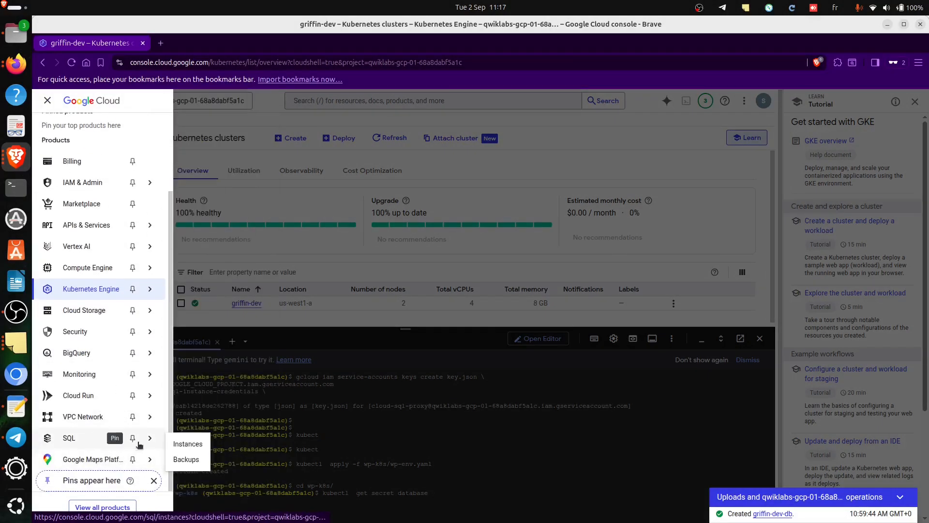
pyautogui.click(188, 444)
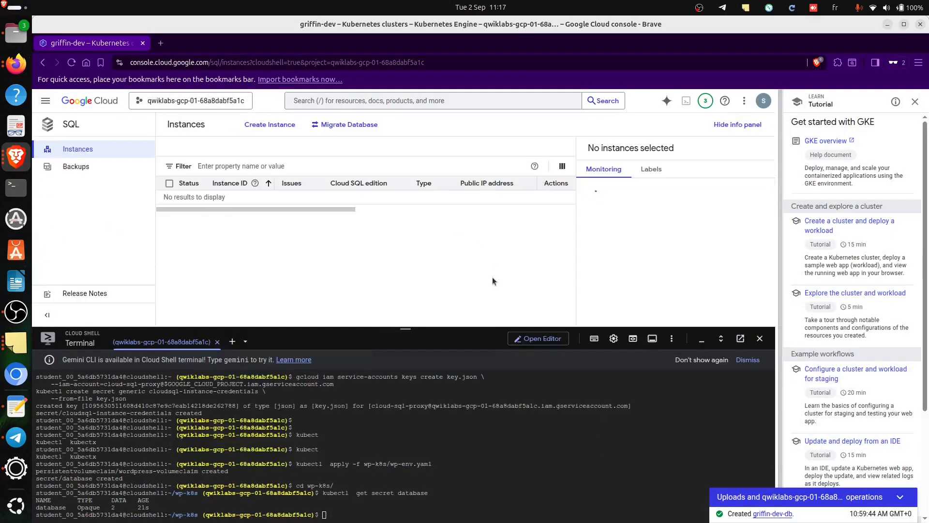
pyautogui.click(241, 245)
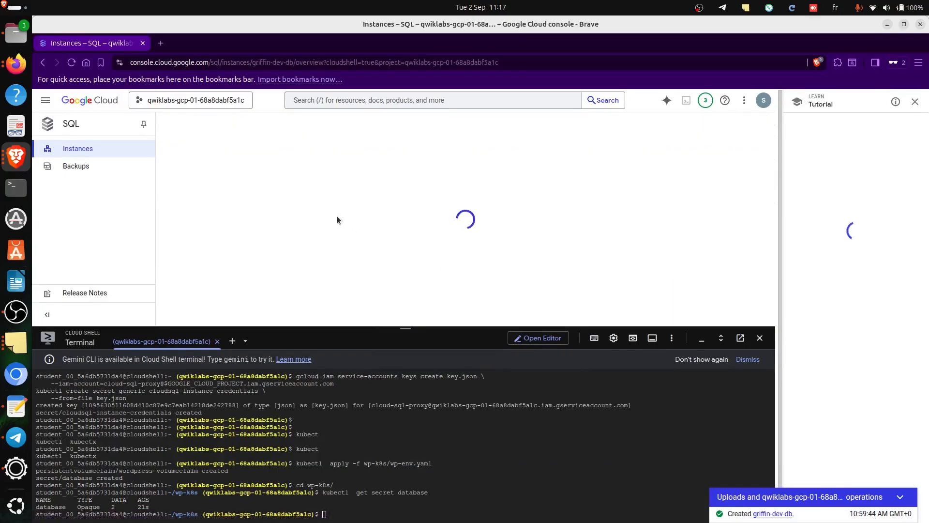
pyautogui.scroll(-4, 333, 230)
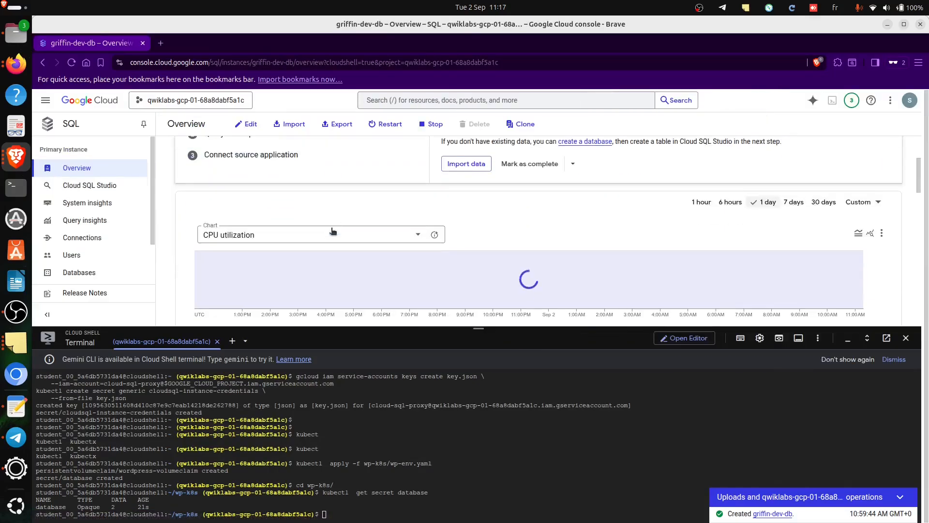
pyautogui.scroll(-5, 333, 232)
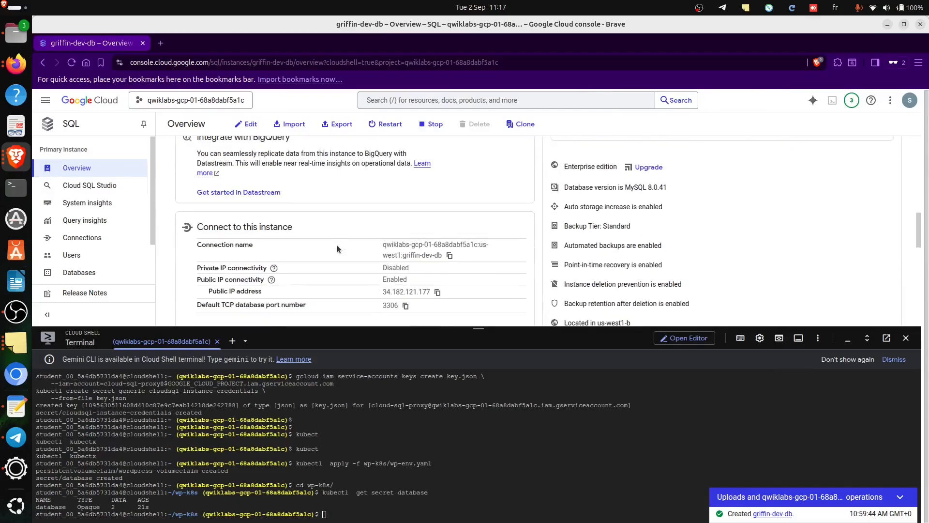
pyautogui.click(449, 255)
# Step: Bring up the Cloud Shell Editor, enlarge its pane and open wp-deployment.yaml from the wp-k8s folder
pyautogui.click(689, 338)
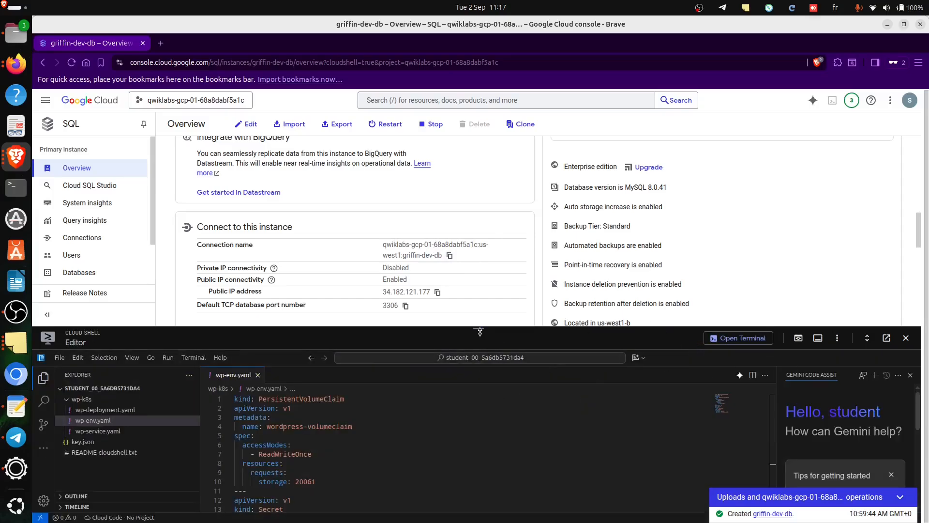
pyautogui.moveTo(480, 332); pyautogui.dragTo(480, 164)
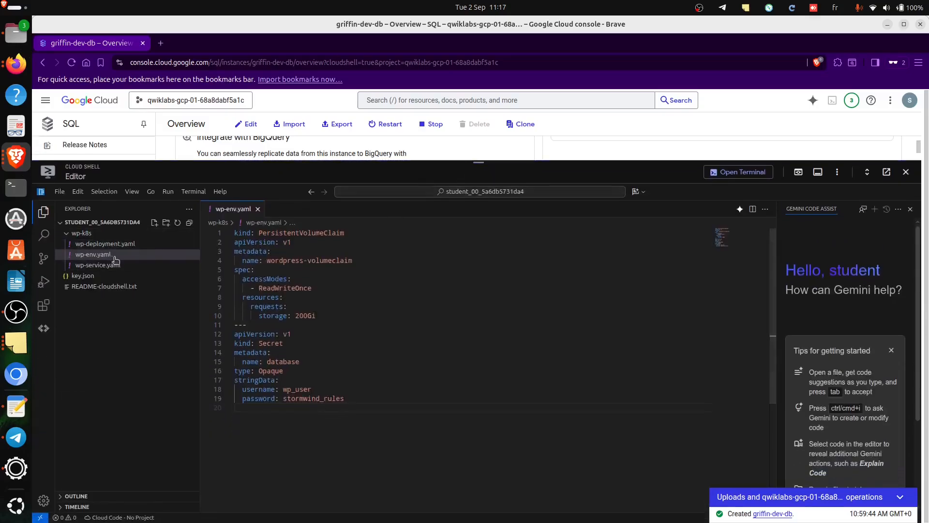
pyautogui.click(124, 244)
# Step: Replace YOUR_SQL_INSTANCE in the cloudsql-proxy command of wp-deployment.yaml with qwiklabs-gcp-01-68a8dabf5a1c:us-west1:griffin-dev-db
pyautogui.scroll(-5, 390, 362)
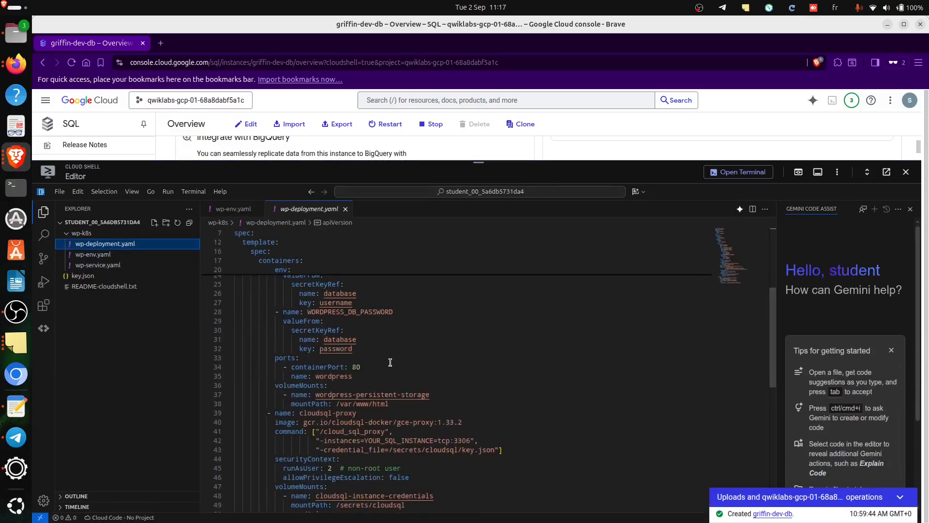
pyautogui.scroll(-10, 390, 362)
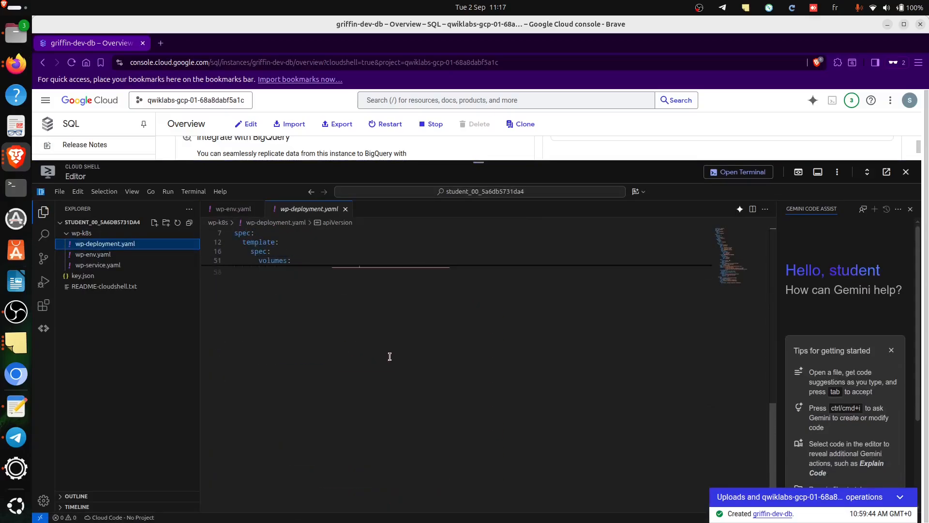
pyautogui.scroll(8, 390, 357)
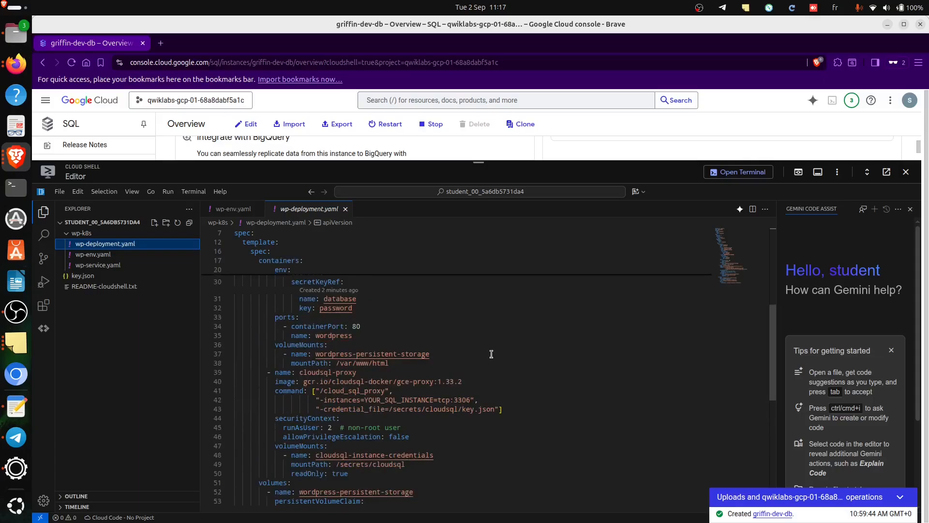
pyautogui.scroll(6, 429, 375)
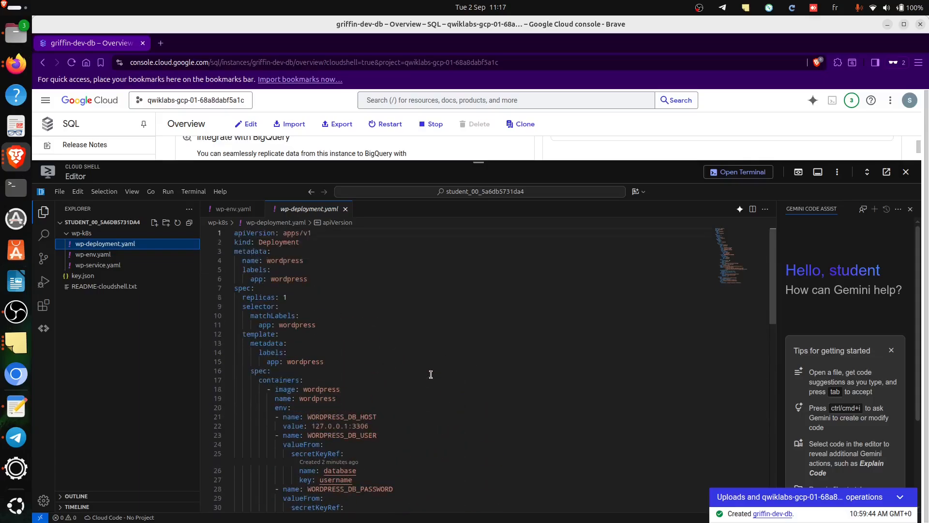
pyautogui.scroll(-7, 430, 371)
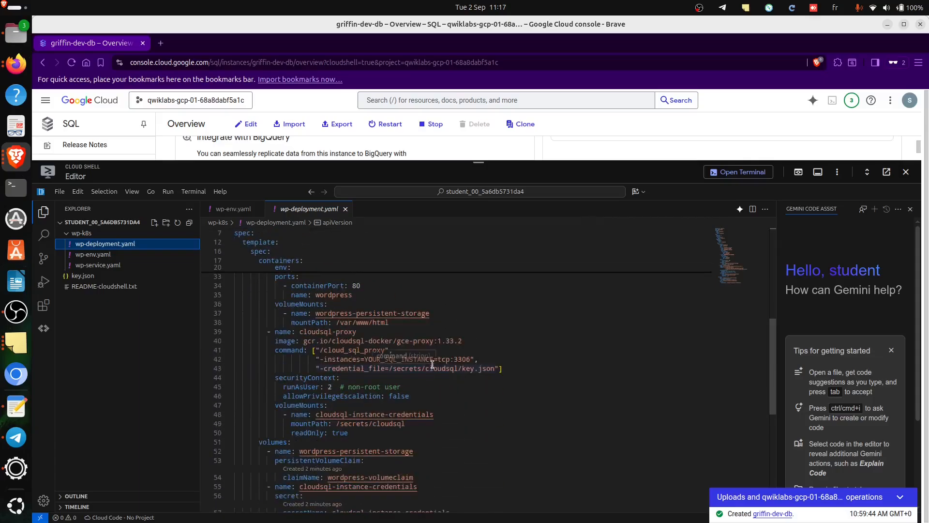
pyautogui.scroll(-4, 373, 384)
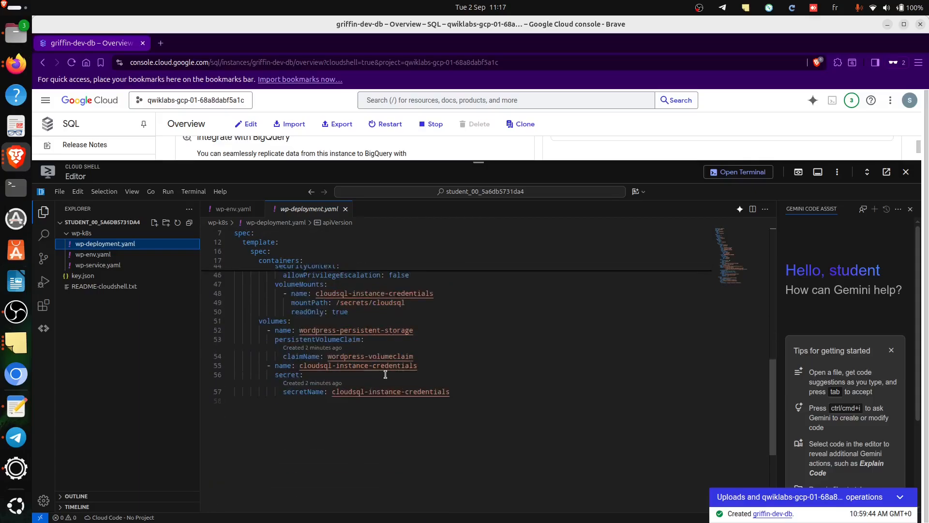
pyautogui.scroll(3, 386, 375)
pyautogui.doubleClick(412, 335)
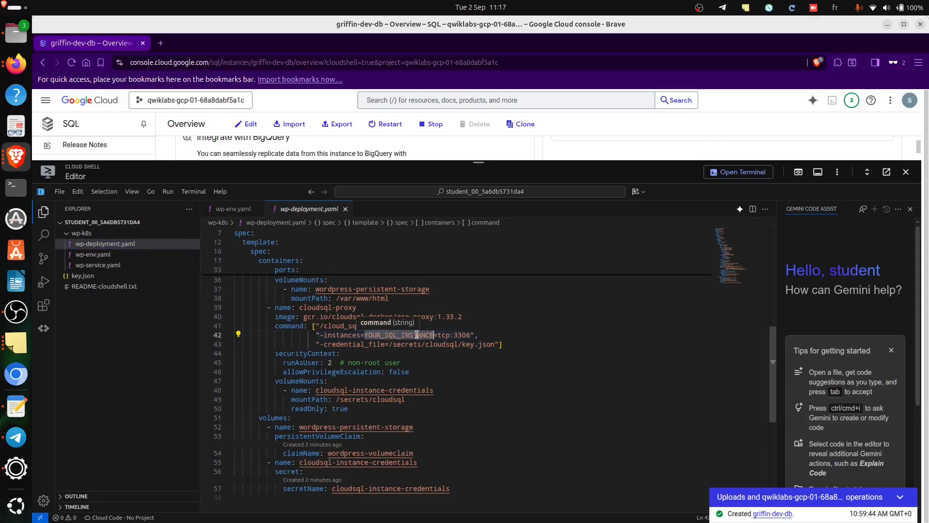
pyautogui.write('qwiklabs-gcp-01-68a8dabf5a1c:us-west1:griffin-dev-db')
pyautogui.click(567, 361)
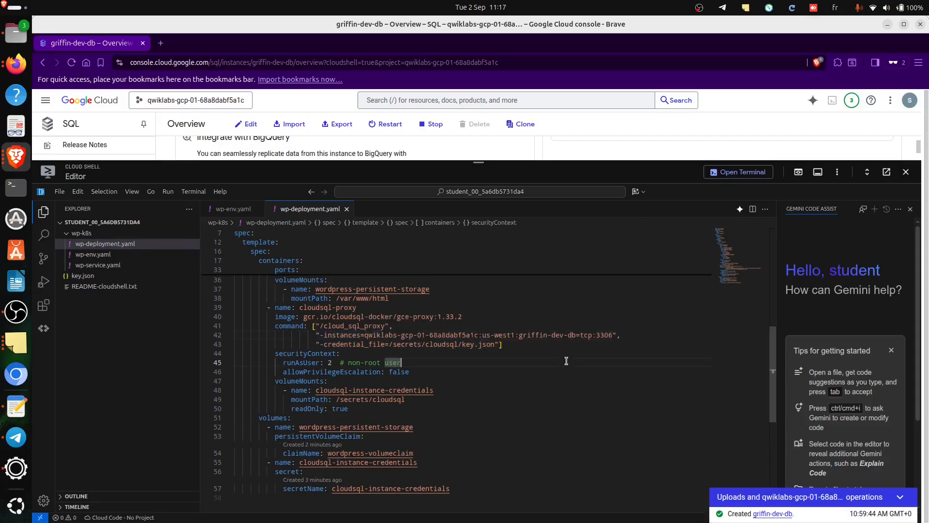
# Step: Dismiss the clipboard permission request and save wp-deployment.yaml
pyautogui.scroll(10, 510, 394)
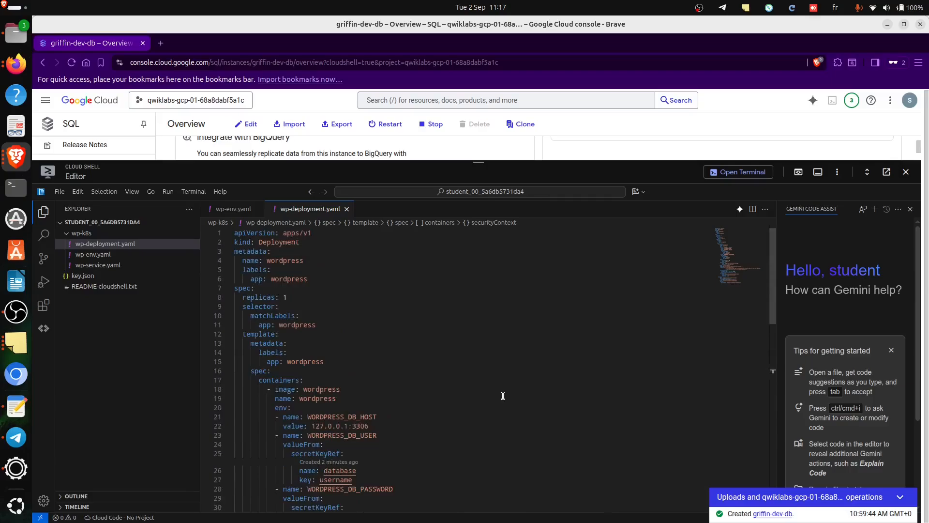
pyautogui.rightClick(89, 244)
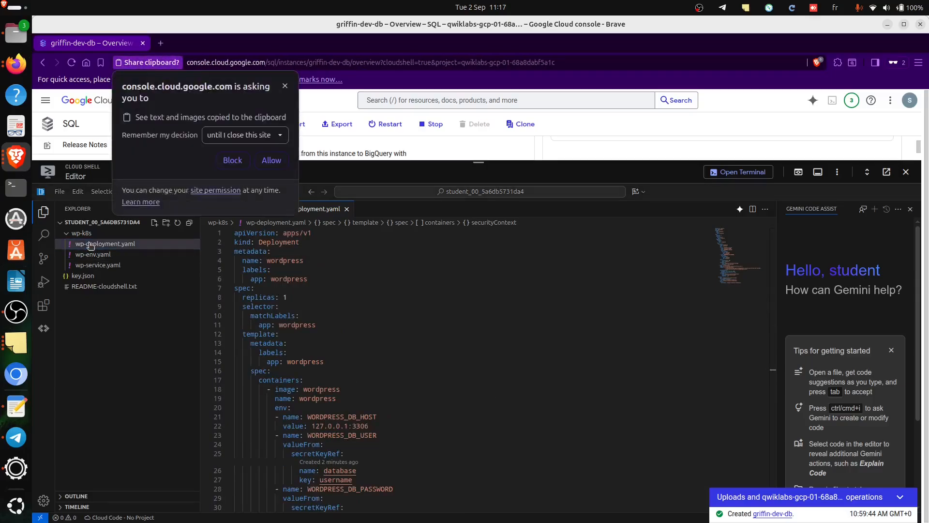
pyautogui.click(284, 86)
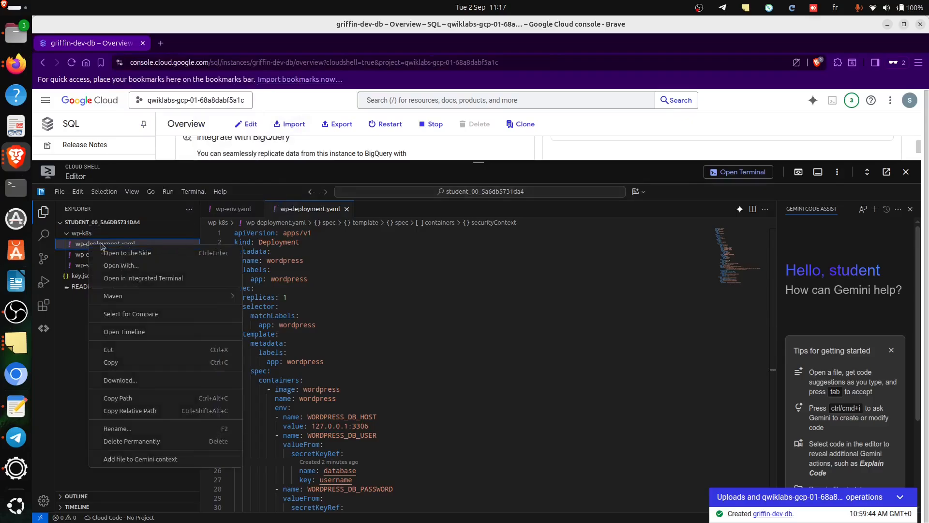
pyautogui.press('Escape')
pyautogui.click(59, 191)
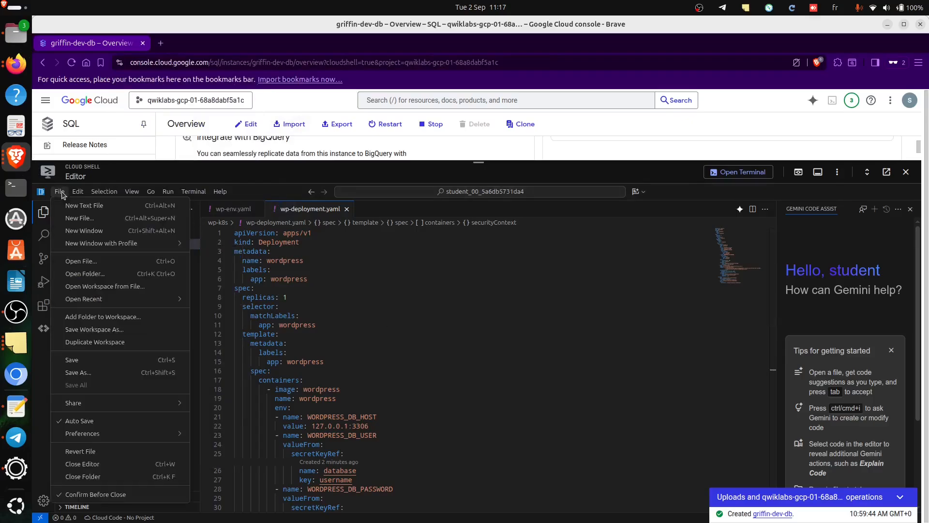
pyautogui.click(73, 360)
pyautogui.click(399, 344)
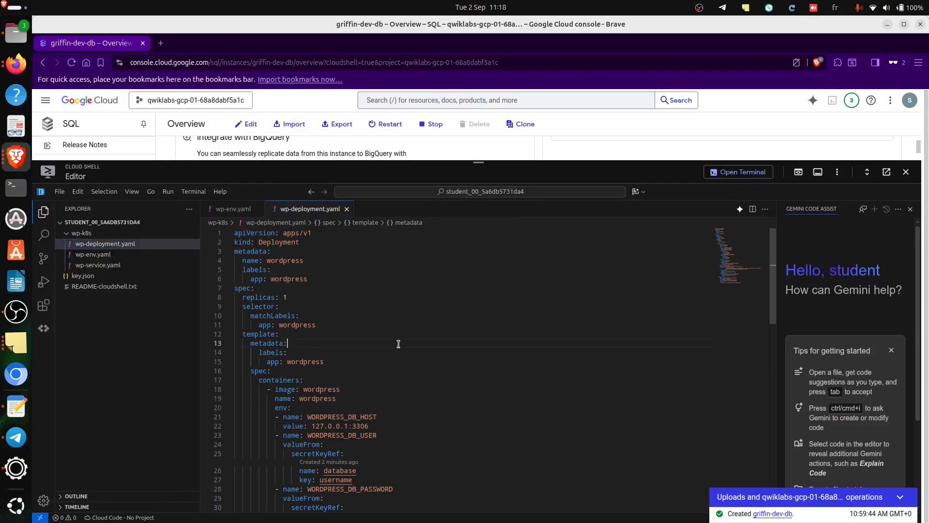
# Step: Recheck the WordPress deployment instructions on the lab page and bring up the Cloud Shell terminal in the console
pyautogui.hotkey('alt', 'Tab')
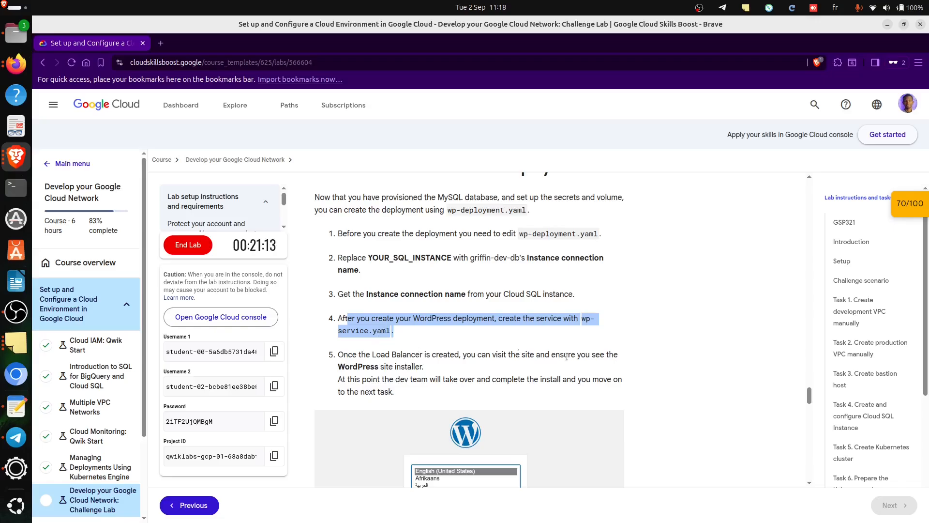
pyautogui.hotkey('alt', 'Tab')
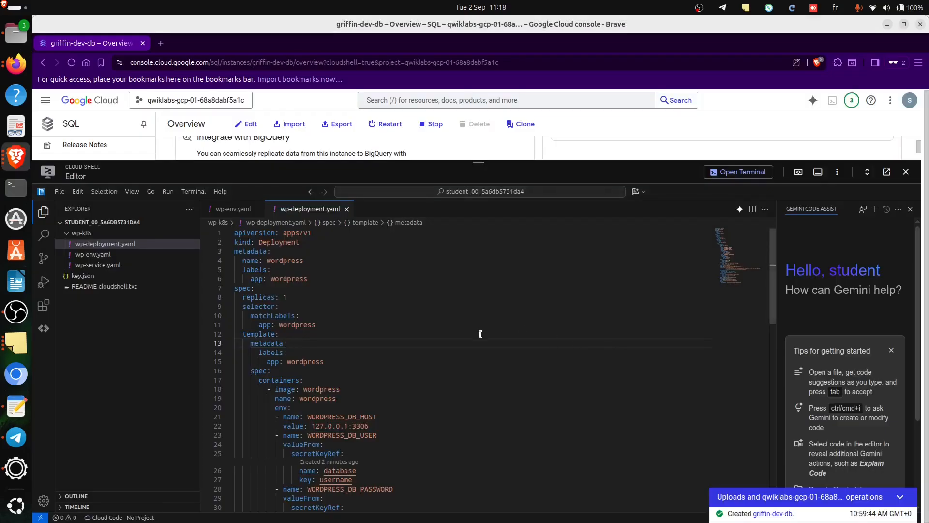
pyautogui.click(731, 173)
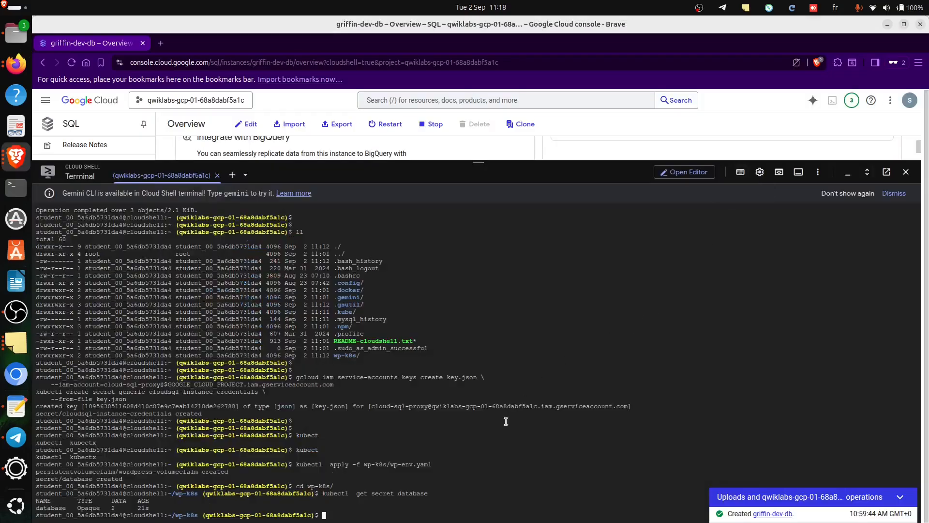
# Step: Create the WordPress deployment from the wp-k8s folder by running kubectl apply -f wp-deployment.yaml
pyautogui.press('Up')
pyautogui.press('BackSpace')
pyautogui.press('BackSpace')
pyautogui.press('BackSpace')
pyautogui.press('BackSpace')
pyautogui.press('BackSpace')
pyautogui.press('BackSpace')
pyautogui.press('BackSpace')
pyautogui.press('BackSpace')
pyautogui.press('Up')
pyautogui.press('Up')
pyautogui.press('Up')
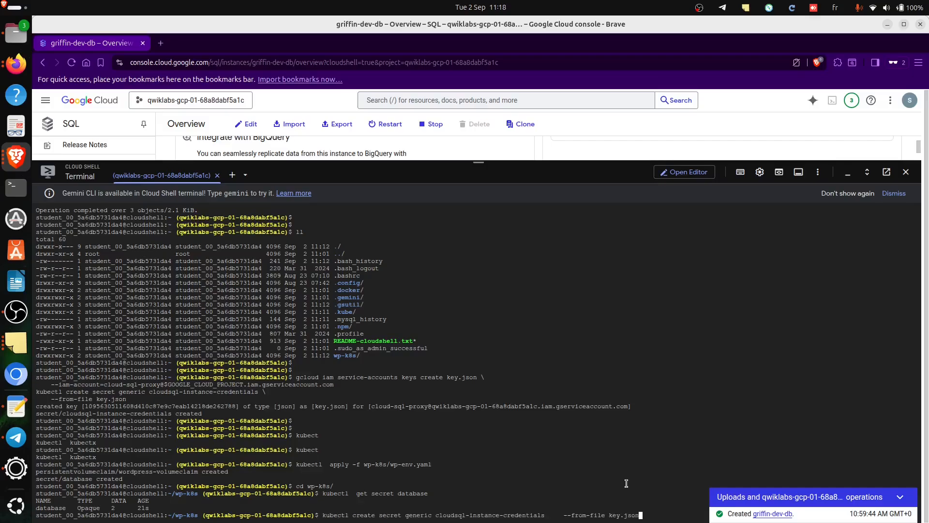
pyautogui.press('Down')
pyautogui.press('Down')
pyautogui.press('Up')
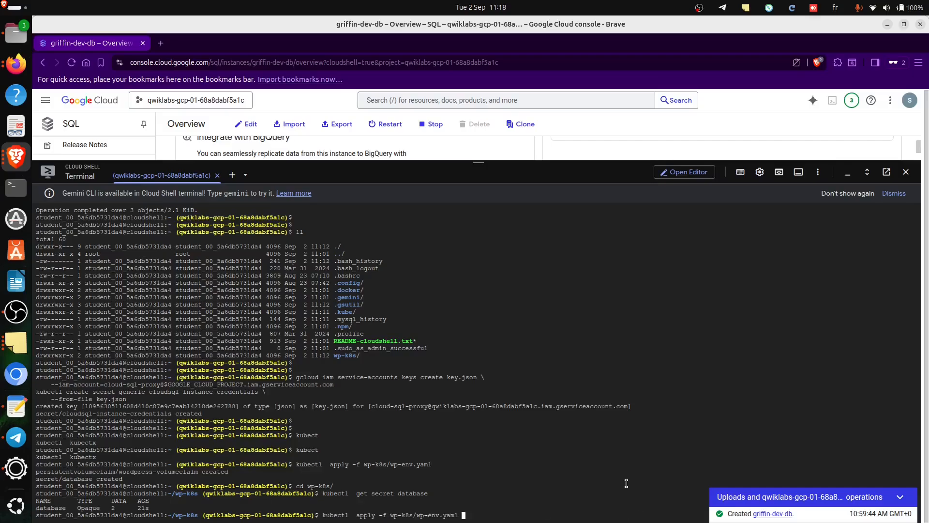
pyautogui.press('BackSpace')
pyautogui.press('BackSpace')
pyautogui.press('BackSpace')
pyautogui.press('BackSpace')
pyautogui.press('BackSpace')
pyautogui.press('BackSpace')
pyautogui.press('BackSpace')
pyautogui.press('BackSpace')
pyautogui.press('BackSpace')
pyautogui.press('BackSpace')
pyautogui.press('BackSpace')
pyautogui.press('BackSpace')
pyautogui.press('BackSpace')
pyautogui.press('BackSpace')
pyautogui.write('d')
pyautogui.press('Tab')
pyautogui.press('Return')
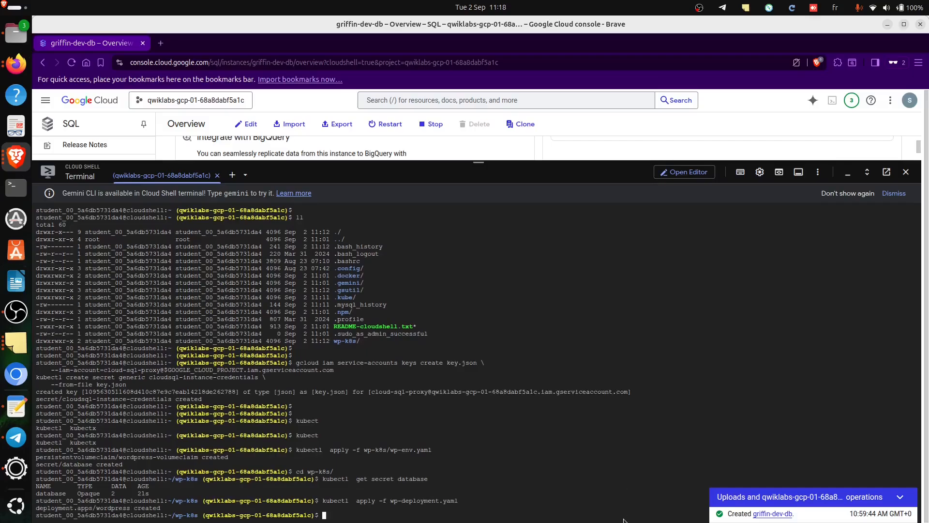
# Step: Shrink the Cloud Shell pane and open the Workloads page of Kubernetes Engine
pyautogui.moveTo(479, 162); pyautogui.dragTo(448, 406)
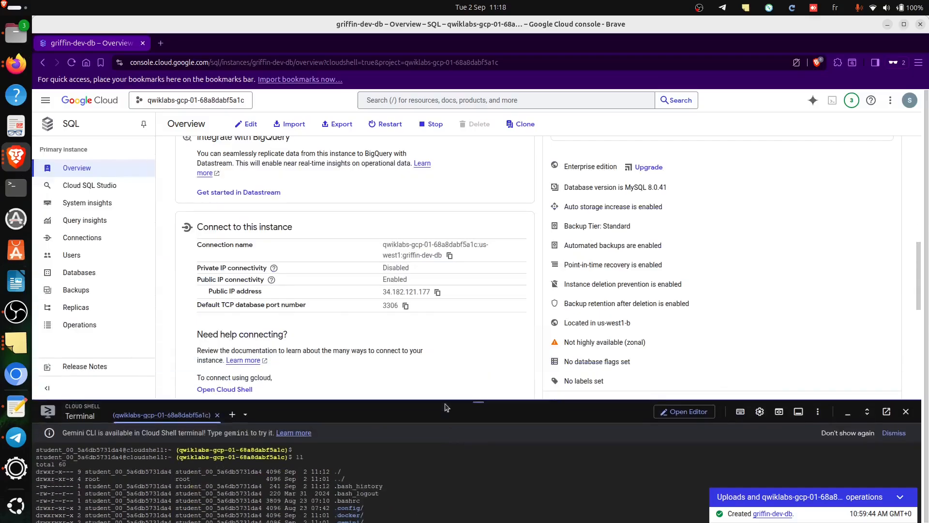
pyautogui.click(46, 101)
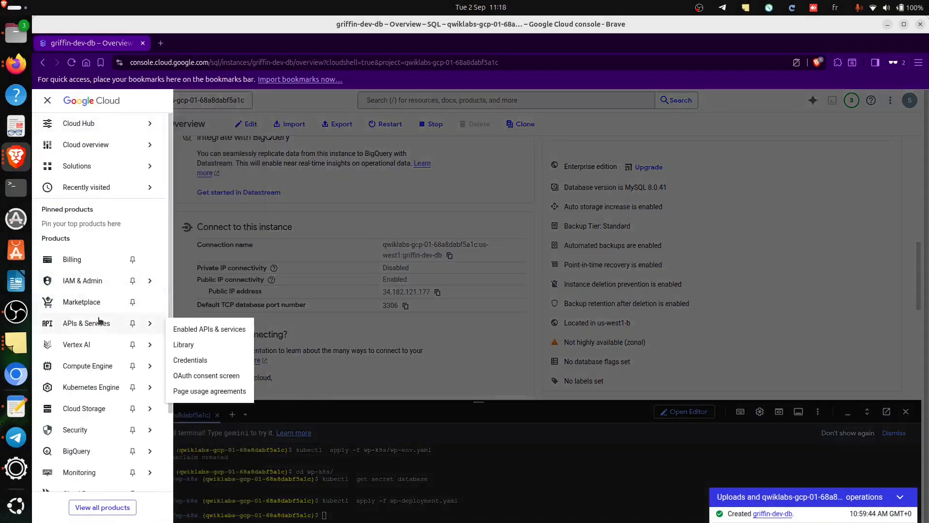
pyautogui.moveTo(129, 382)
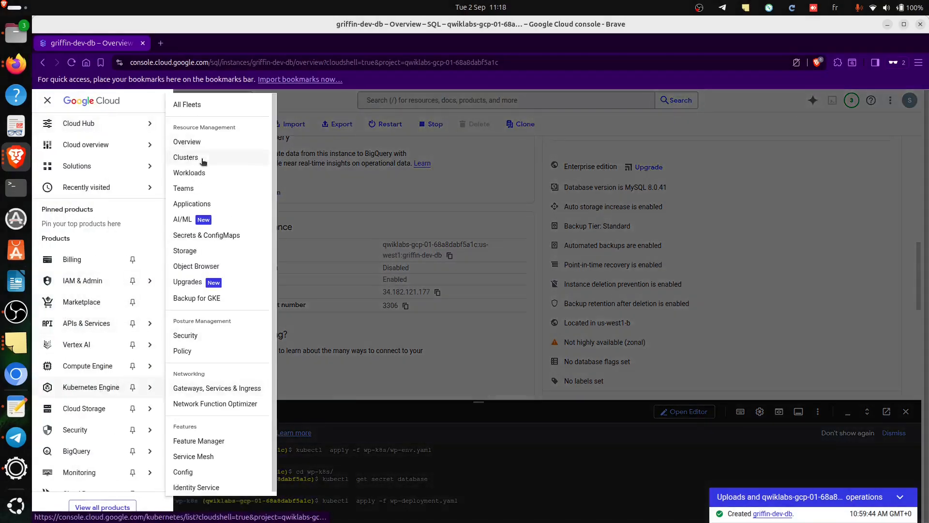
pyautogui.click(193, 141)
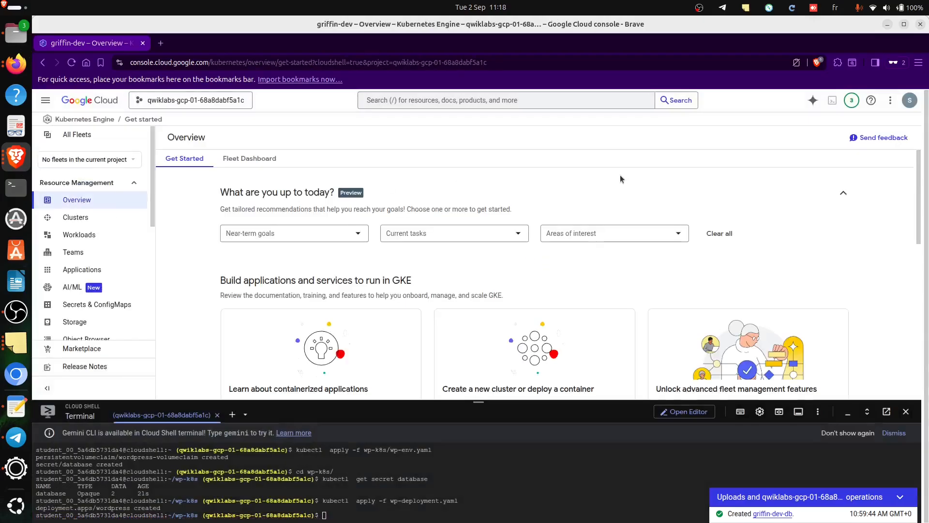
pyautogui.scroll(-5, 116, 256)
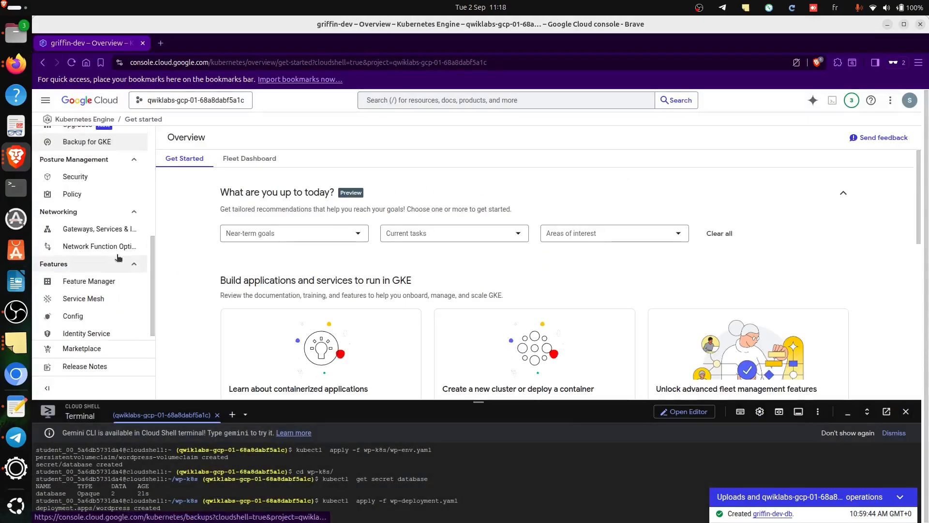
pyautogui.click(115, 223)
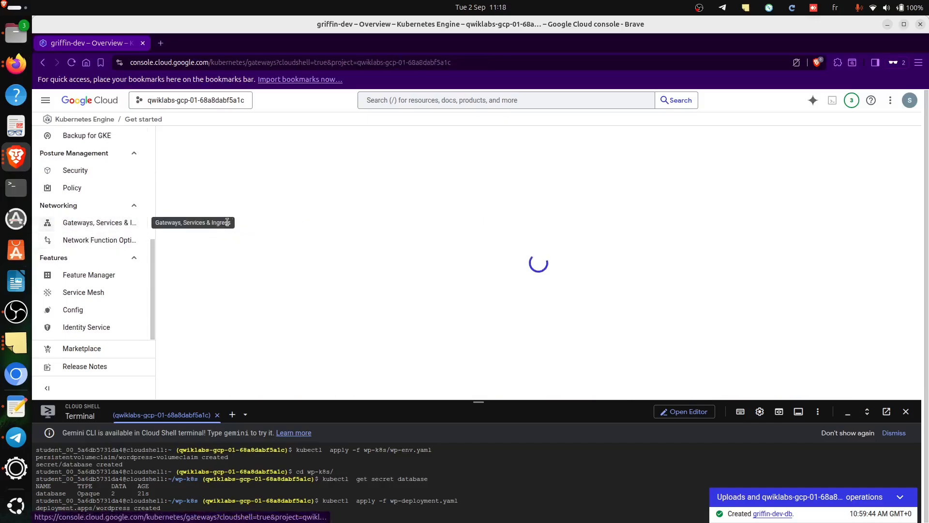
pyautogui.scroll(5, 115, 236)
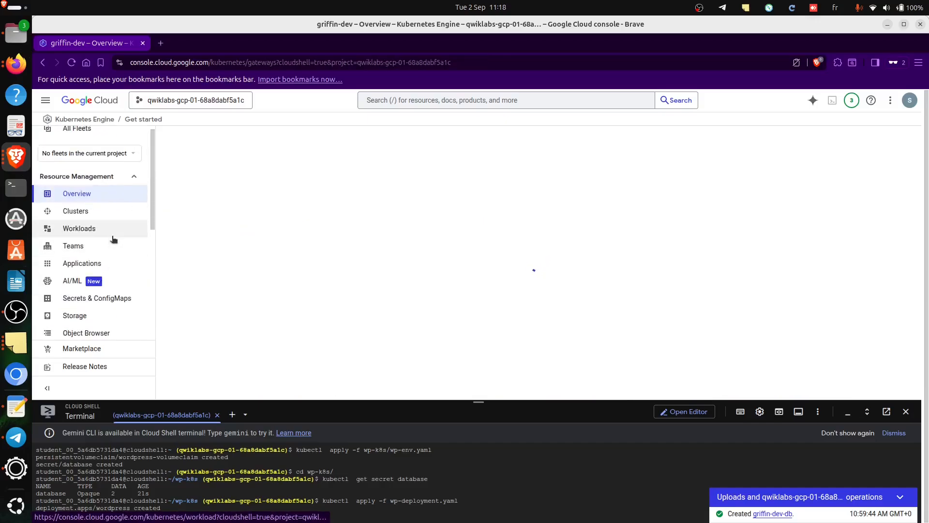
pyautogui.click(85, 230)
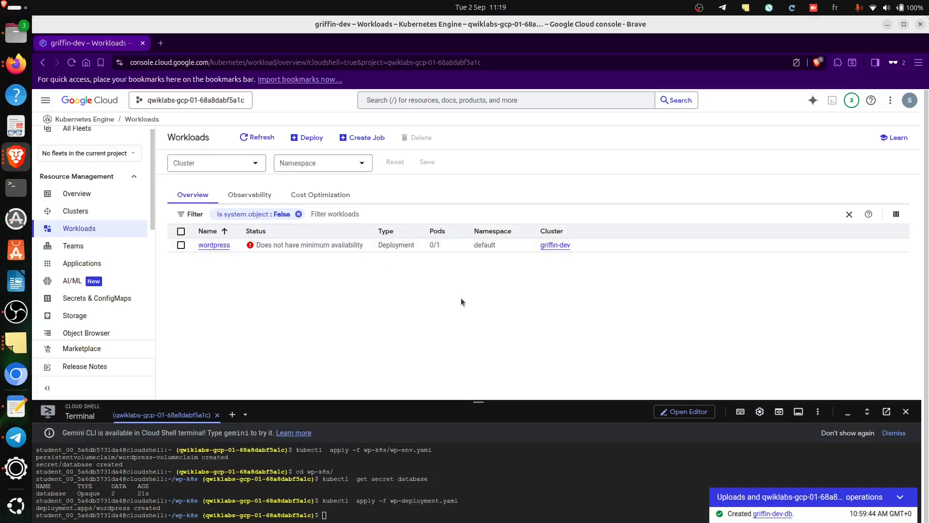
# Step: Consult the service instruction on the lab page, and create the WordPress service with kubectl apply -f wp-service.yaml
pyautogui.hotkey('alt', 'Tab')
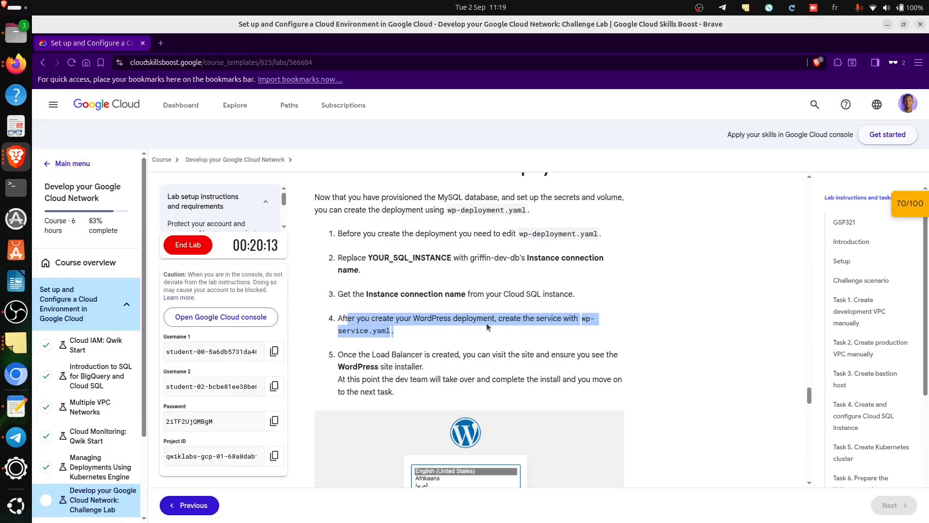
pyautogui.hotkey('alt', 'Tab')
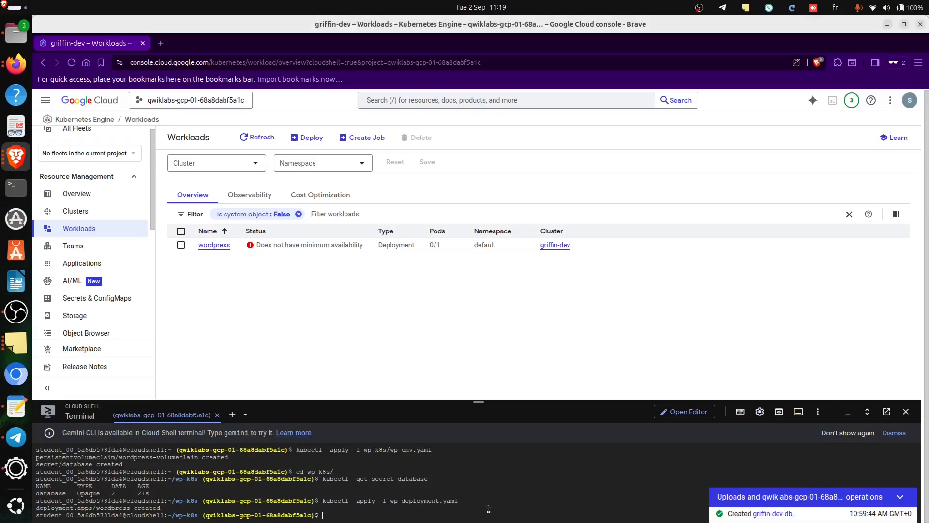
pyautogui.press('Up')
pyautogui.press('BackSpace')
pyautogui.press('BackSpace')
pyautogui.press('BackSpace')
pyautogui.press('BackSpace')
pyautogui.press('BackSpace')
pyautogui.press('BackSpace')
pyautogui.press('BackSpace')
pyautogui.press('BackSpace')
pyautogui.press('BackSpace')
pyautogui.press('BackSpace')
pyautogui.press('BackSpace')
pyautogui.press('BackSpace')
pyautogui.press('BackSpace')
pyautogui.write('s')
pyautogui.press('Tab')
pyautogui.press('Return')
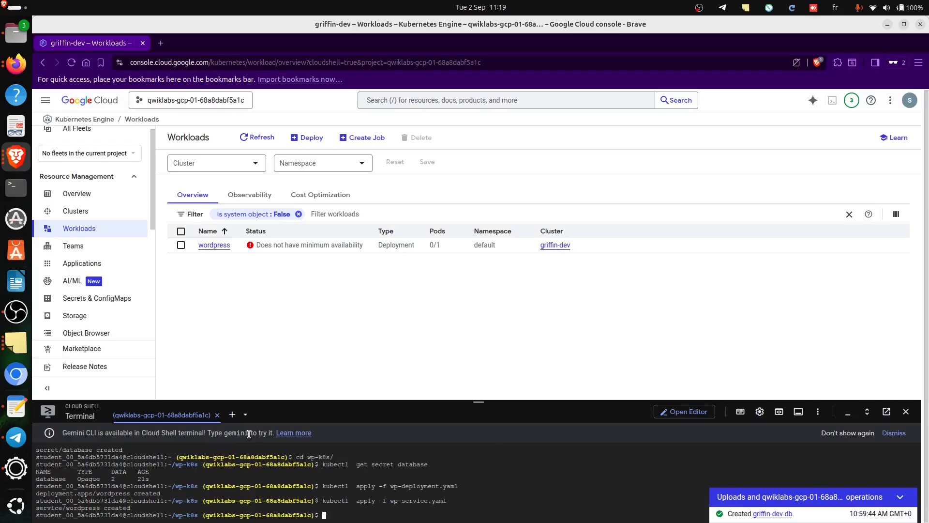
# Step: Refresh the workloads list, open the wordpress deployment and examine its replicas, managed pods and exposing services
pyautogui.click(257, 138)
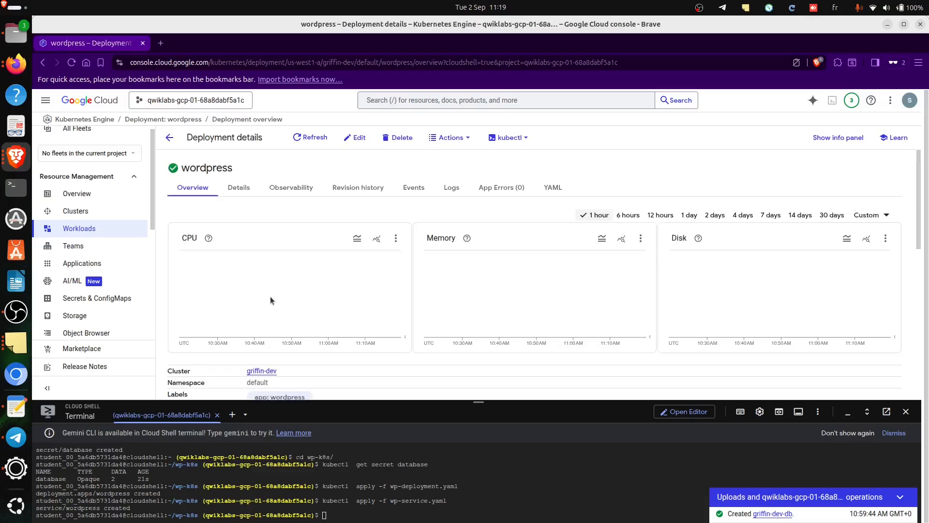
pyautogui.scroll(-4, 271, 298)
pyautogui.scroll(-3, 273, 302)
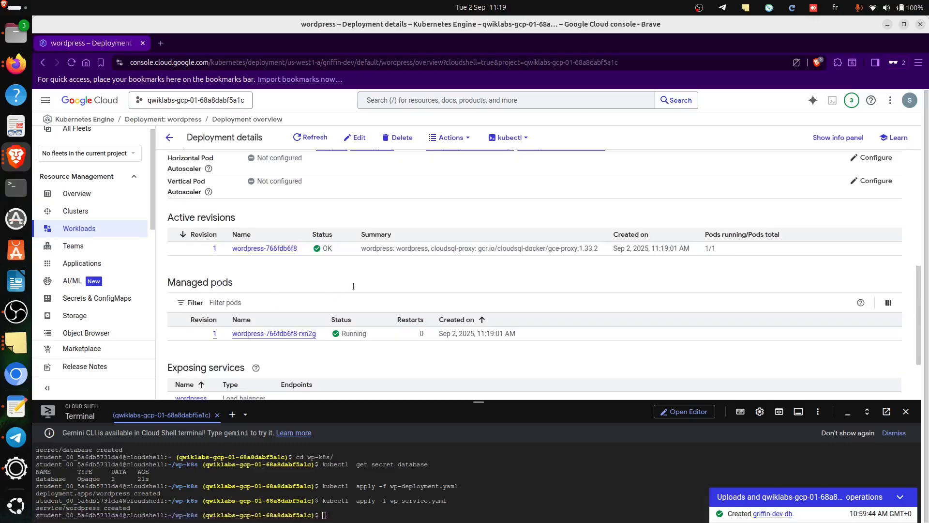
pyautogui.scroll(-2, 314, 242)
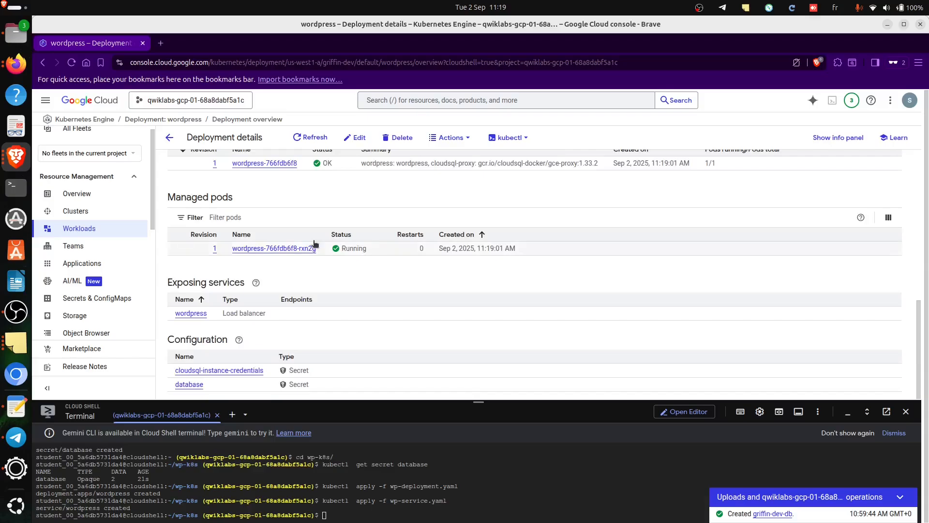
pyautogui.scroll(10, 317, 250)
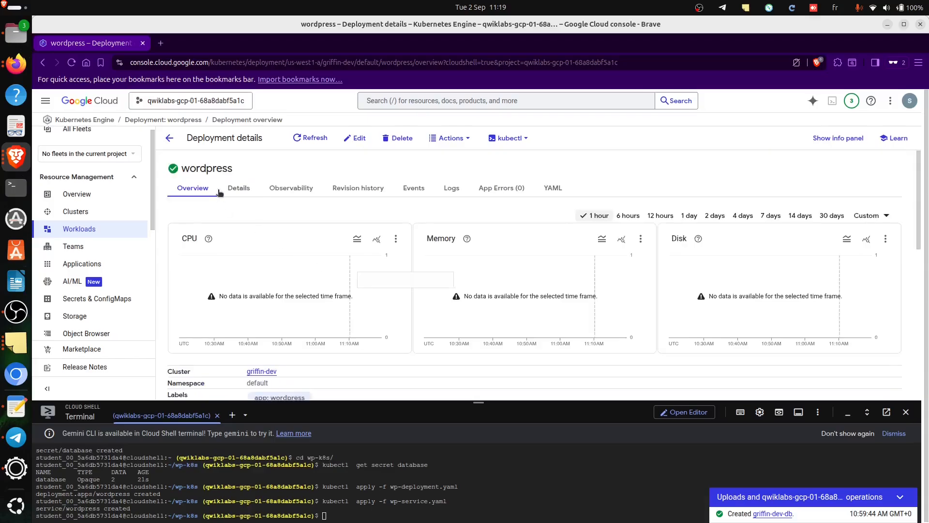
pyautogui.scroll(-6, 281, 198)
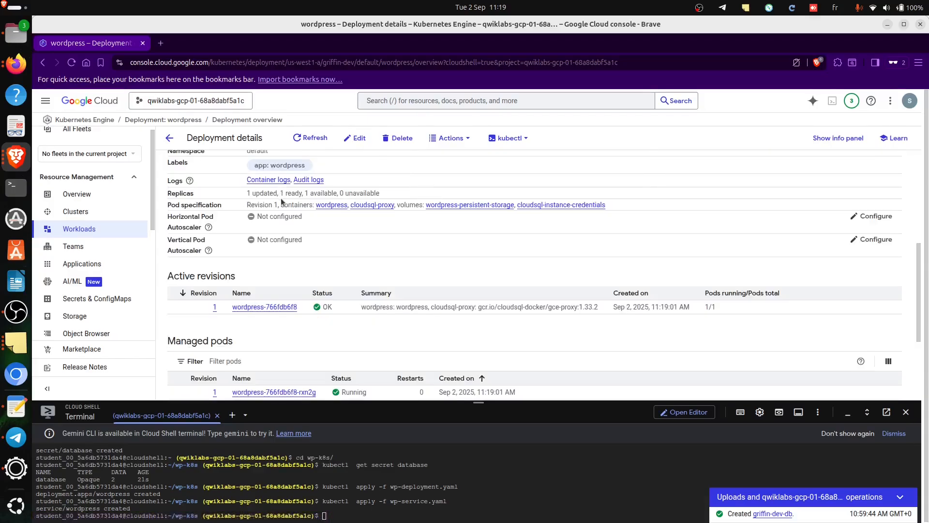
pyautogui.scroll(-4, 262, 228)
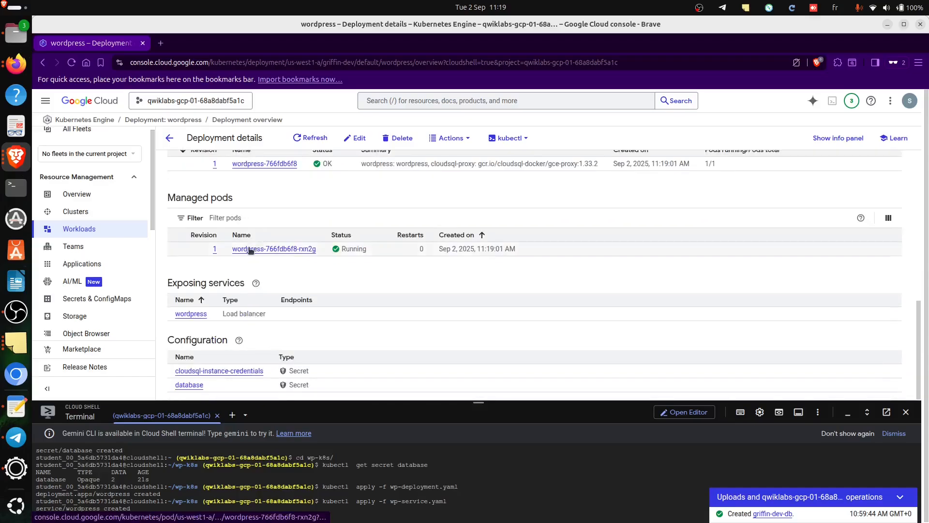
pyautogui.moveTo(256, 284)
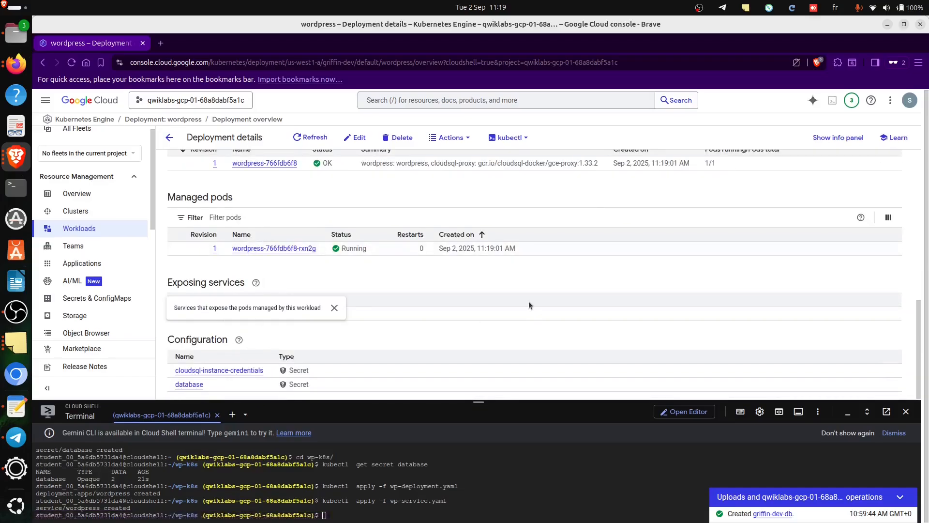
pyautogui.scroll(7, 322, 226)
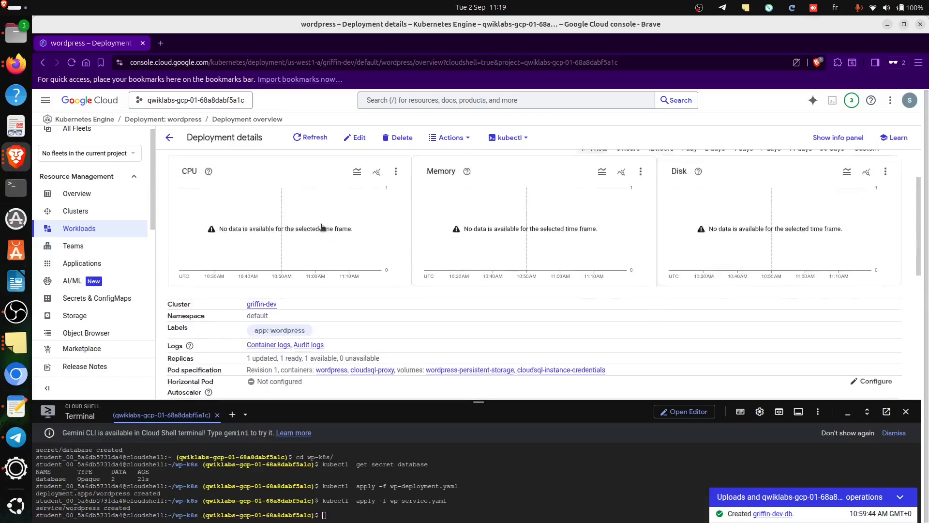
pyautogui.scroll(2, 334, 228)
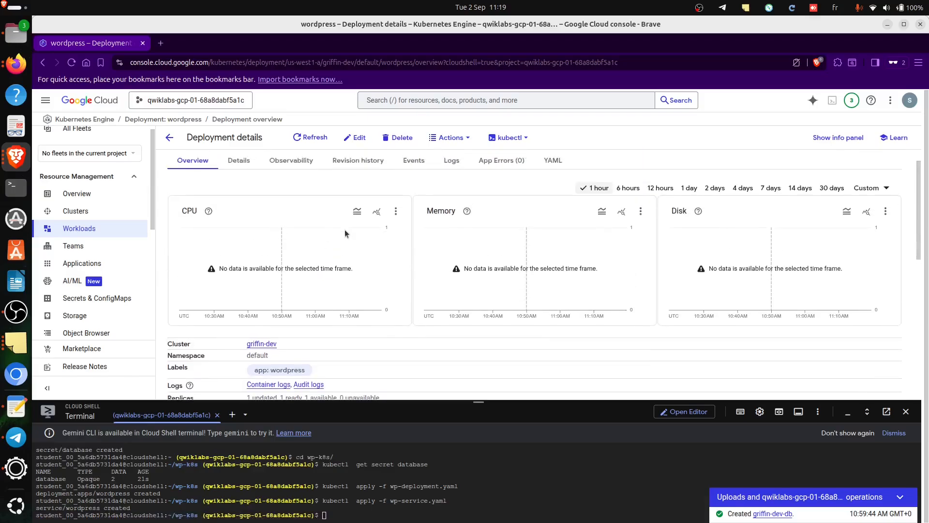
# Step: Refresh the wordpress deployment details and check the load balancer's endpoint under Exposing services
pyautogui.click(328, 139)
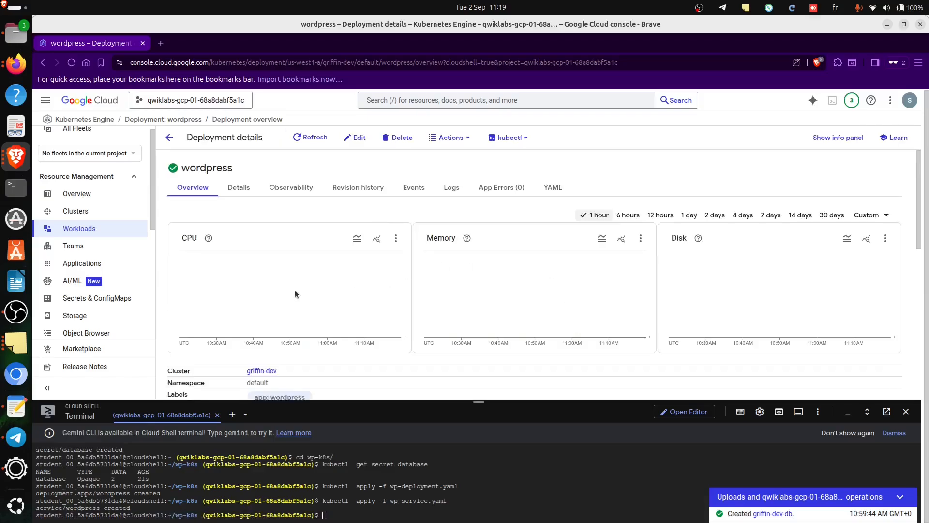
pyautogui.scroll(-5, 370, 310)
pyautogui.scroll(-1, 371, 311)
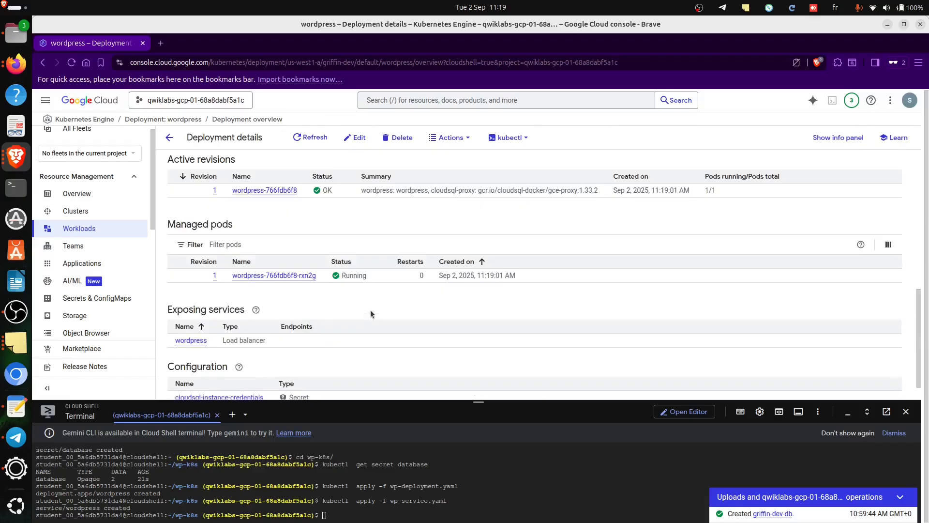
pyautogui.scroll(3, 371, 311)
pyautogui.scroll(-2, 363, 310)
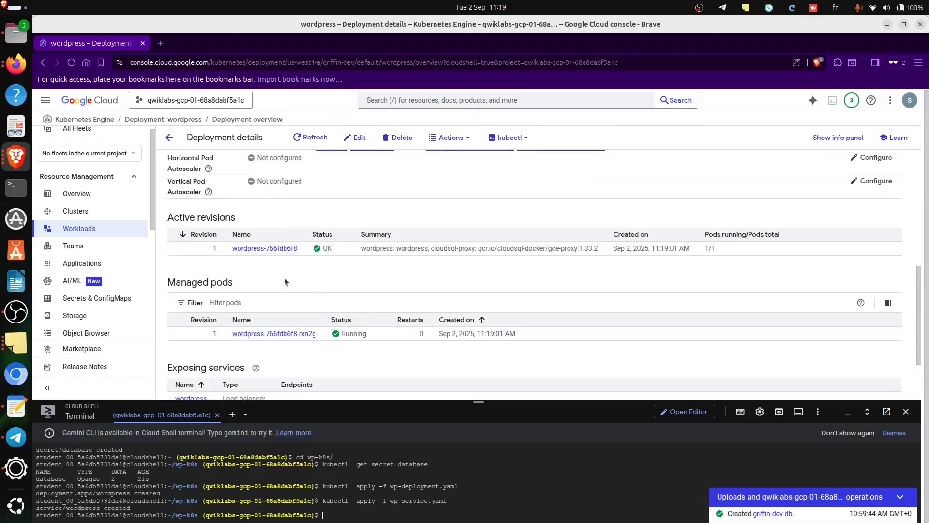
pyautogui.scroll(-2, 268, 325)
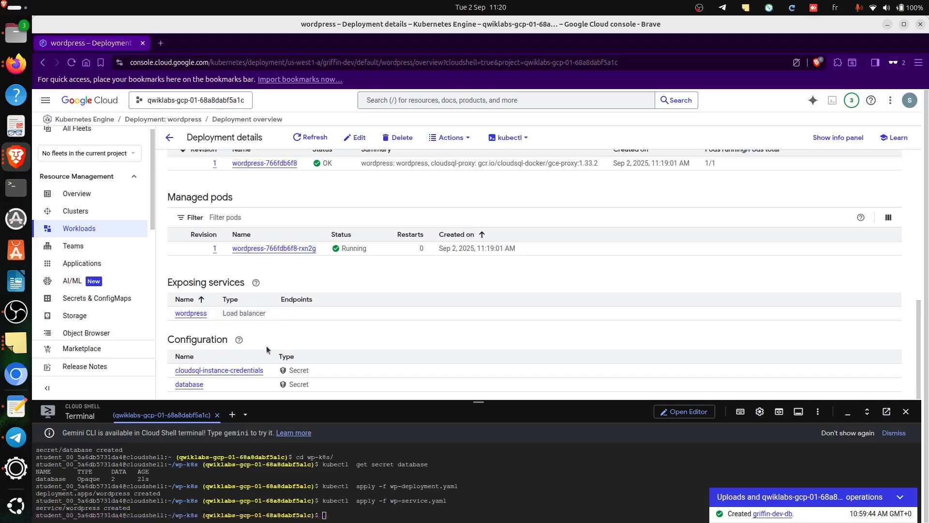
# Step: Look through the wordpress deployment's Details page, and return to its overview to recheck the exposing services
pyautogui.scroll(10, 222, 211)
pyautogui.click(239, 189)
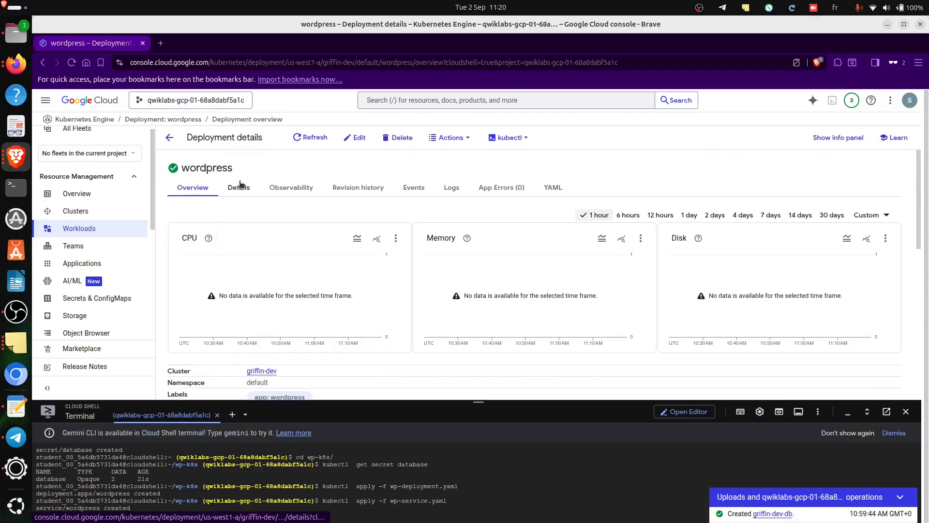
pyautogui.scroll(-4, 232, 300)
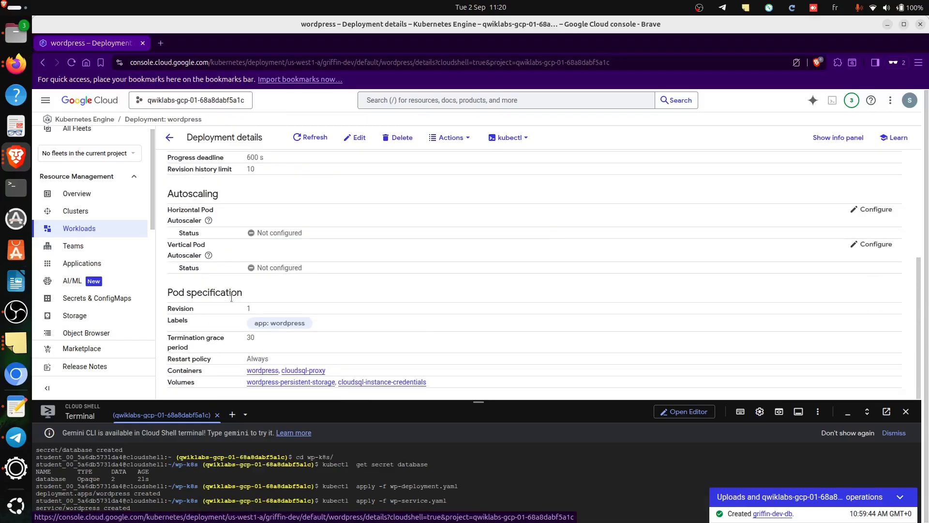
pyautogui.scroll(4, 231, 297)
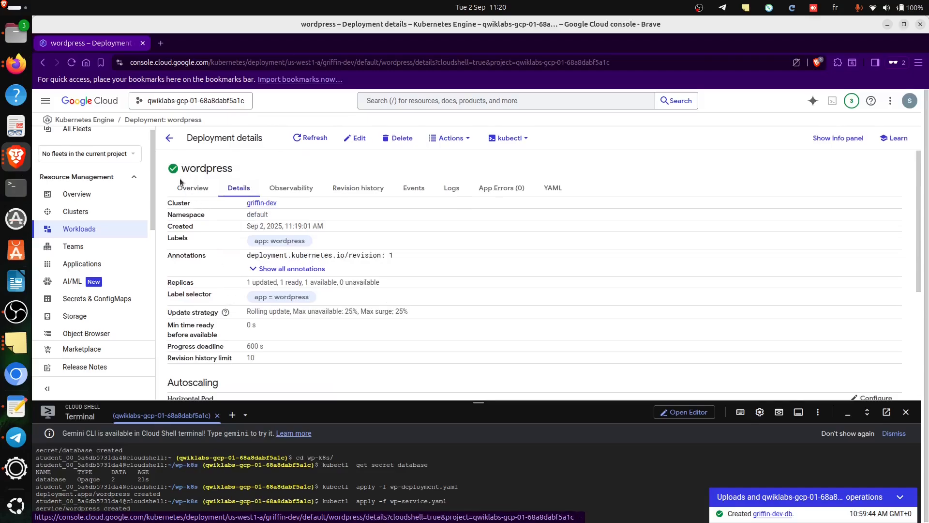
pyautogui.click(196, 188)
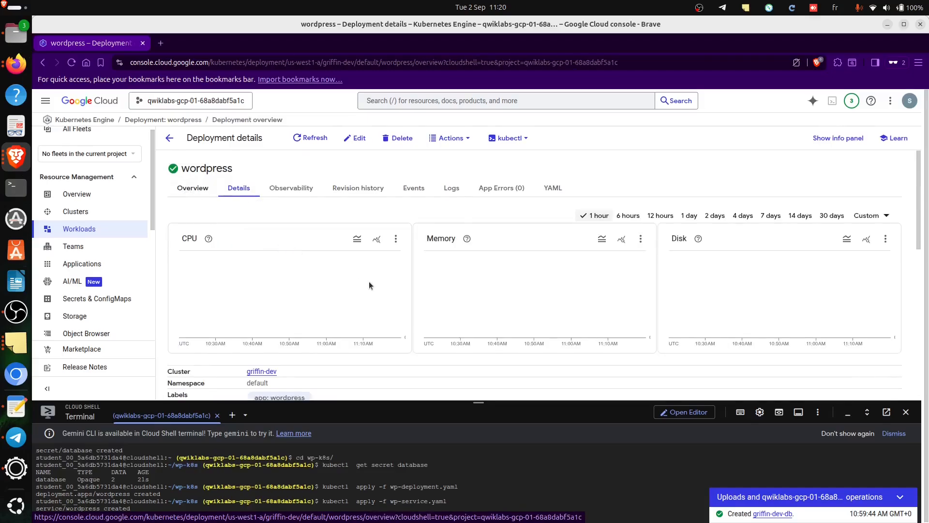
pyautogui.scroll(-8, 371, 290)
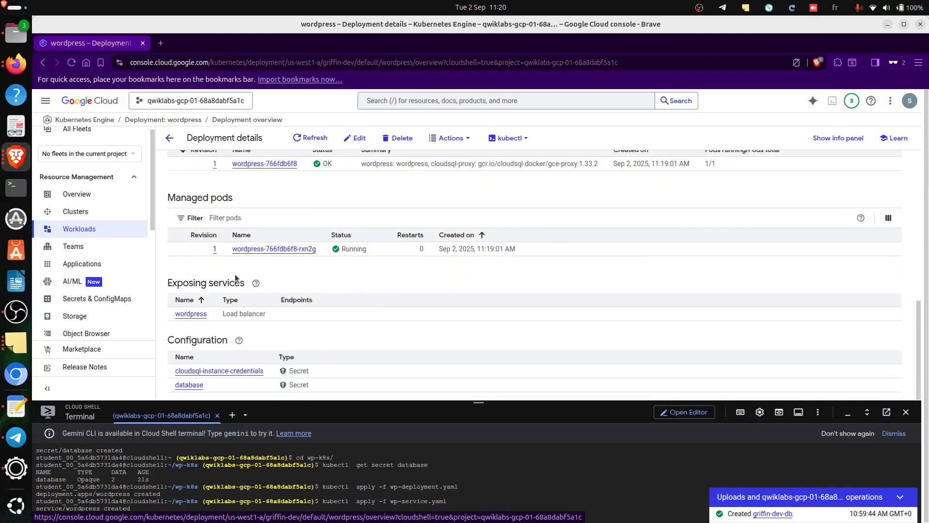
# Step: Open the wordpress load balancer service and visit its external endpoint, continuing to the site despite the missing HTTPS
pyautogui.click(193, 315)
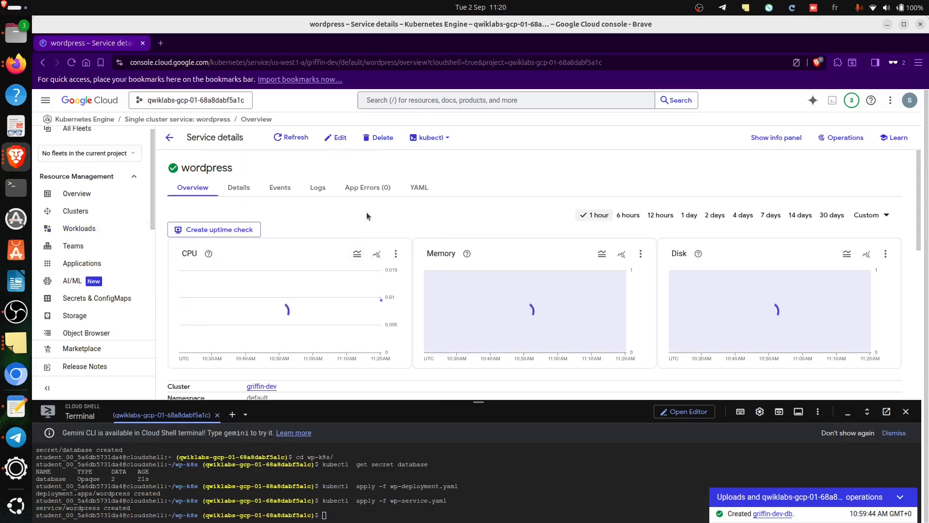
pyautogui.scroll(-3, 367, 213)
pyautogui.scroll(-1, 372, 294)
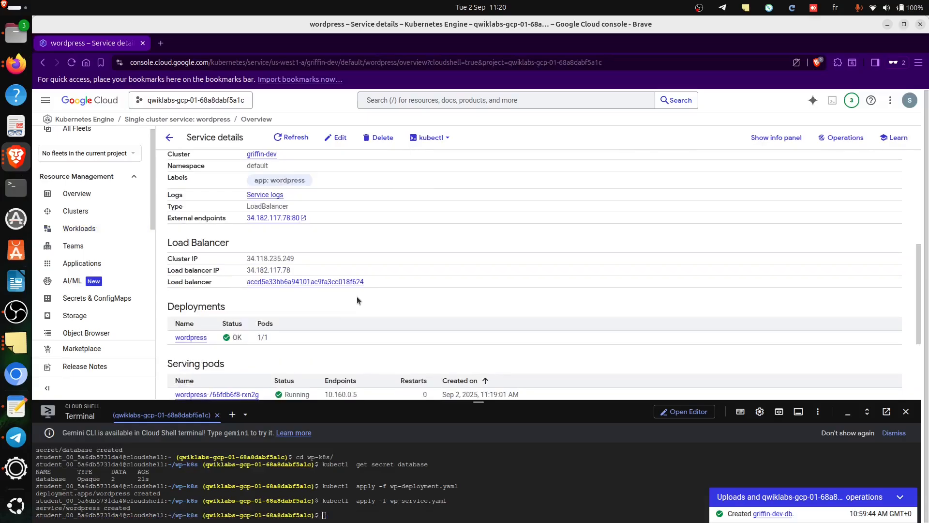
pyautogui.click(303, 219)
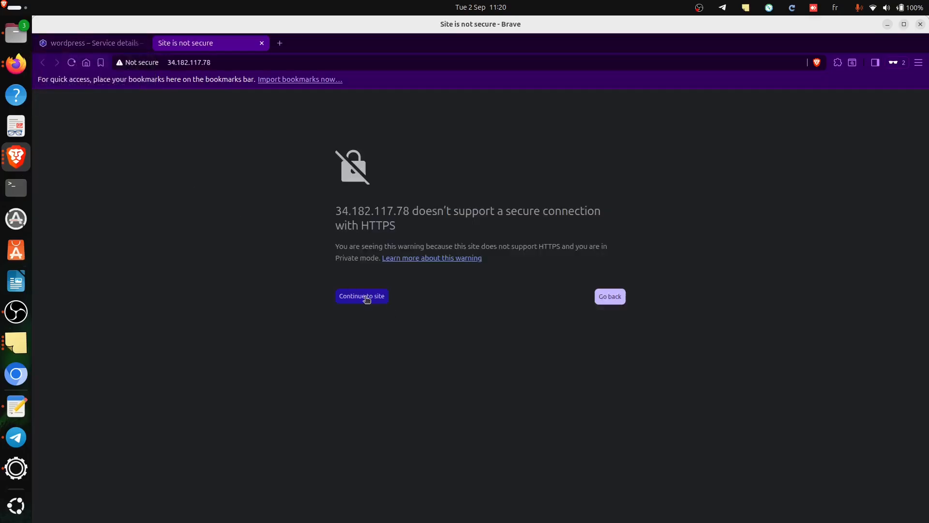
pyautogui.click(366, 297)
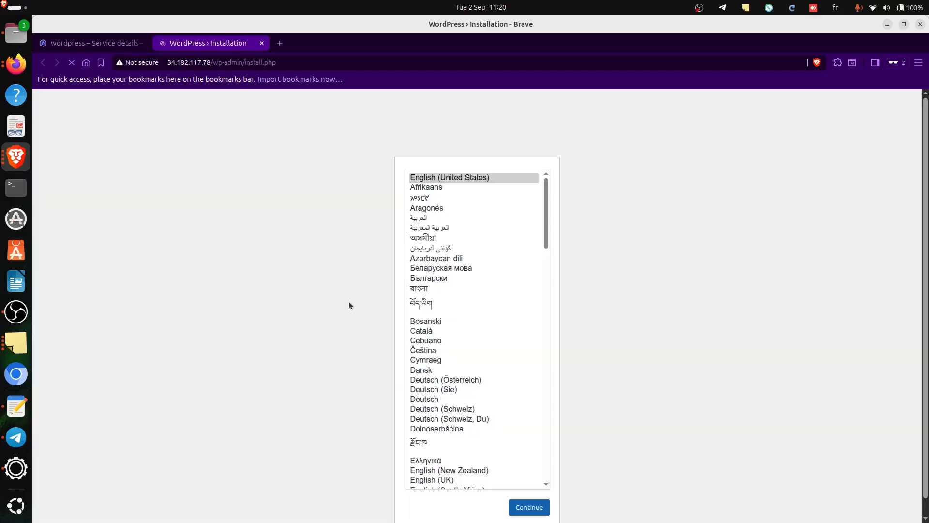
# Step: Check the lab progress for Create a WordPress deployment, and read the Task 8 instruction on enabling monitoring
pyautogui.hotkey('alt', 'Tab')
pyautogui.scroll(-5, 381, 357)
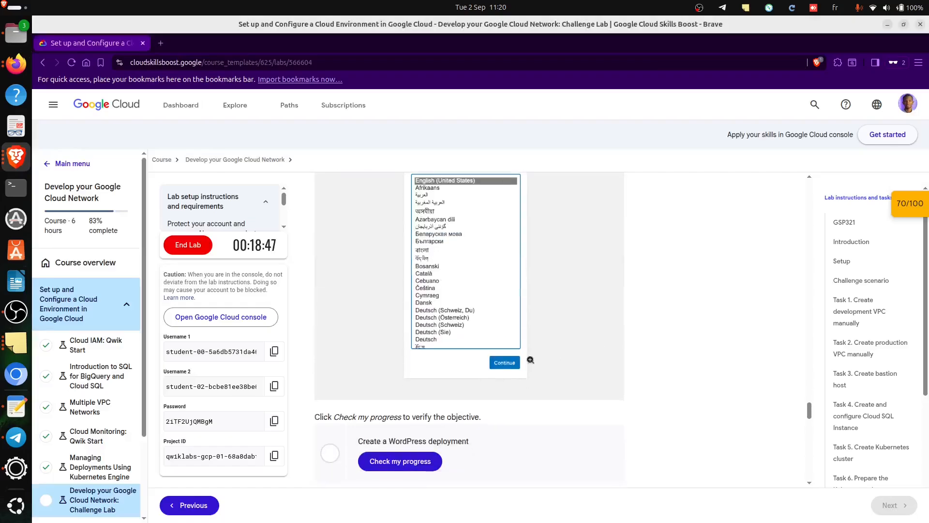
pyautogui.scroll(-3, 381, 357)
pyautogui.click(400, 287)
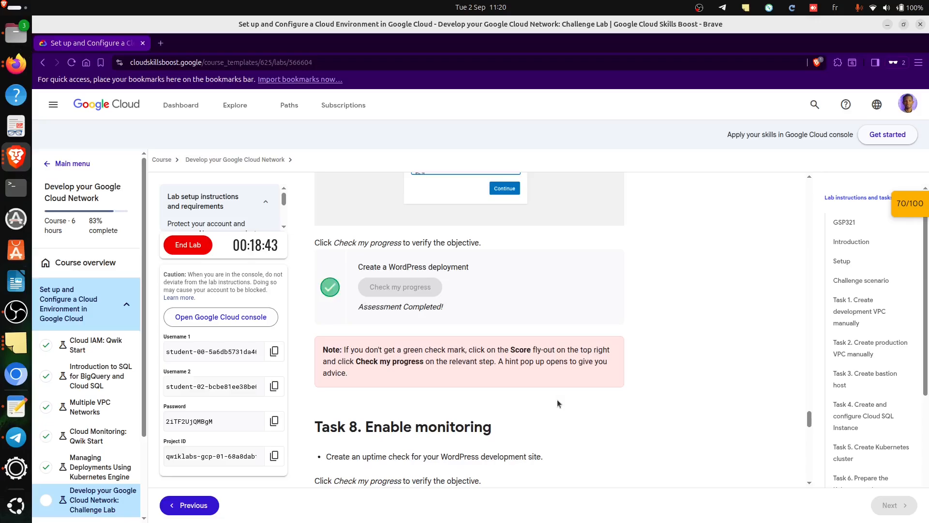
pyautogui.scroll(-2, 428, 401)
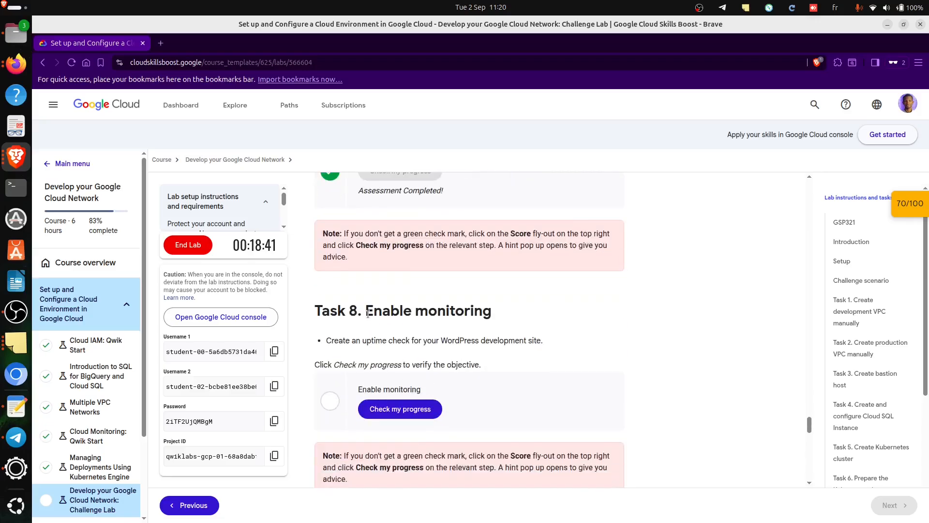
pyautogui.moveTo(367, 313); pyautogui.dragTo(638, 317)
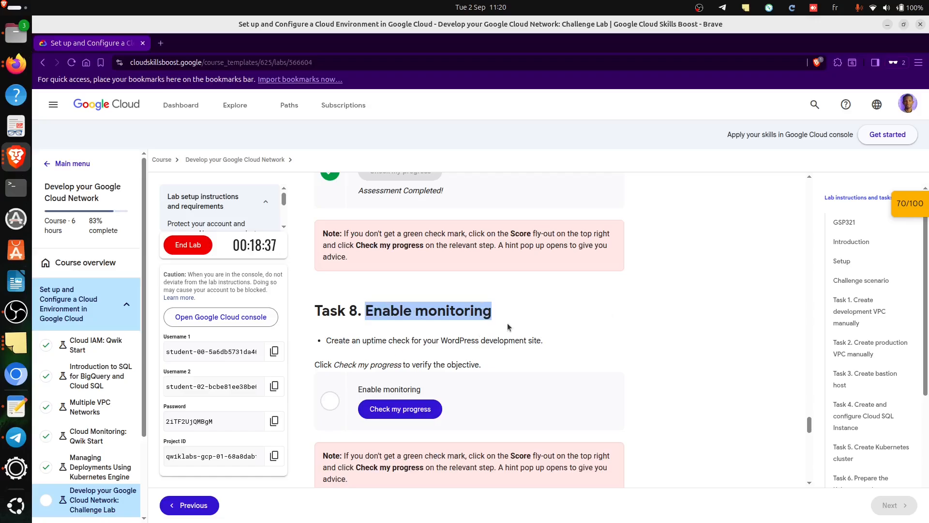
# Step: Find Monitoring with a console search for "monitoring", and start a new uptime check from its Uptime checks page
pyautogui.hotkey('alt', 'Tab')
pyautogui.click(110, 39)
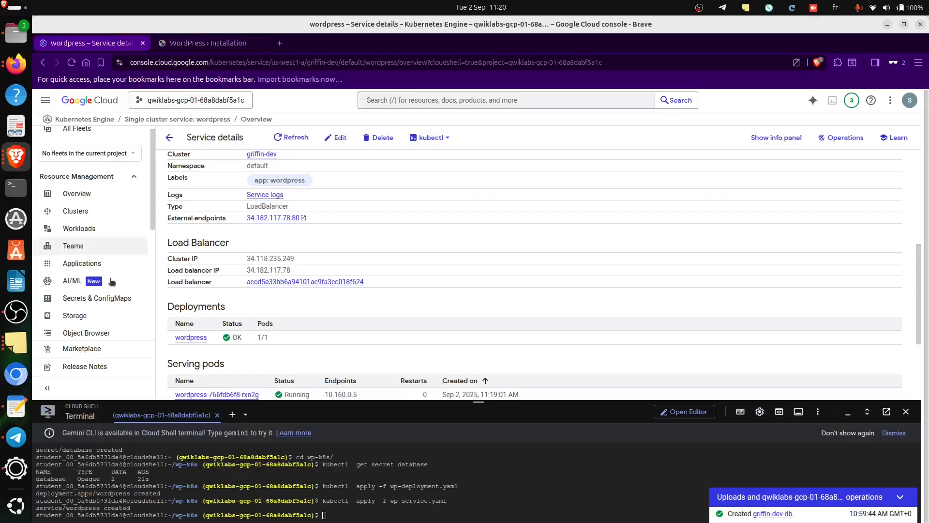
pyautogui.click(427, 100)
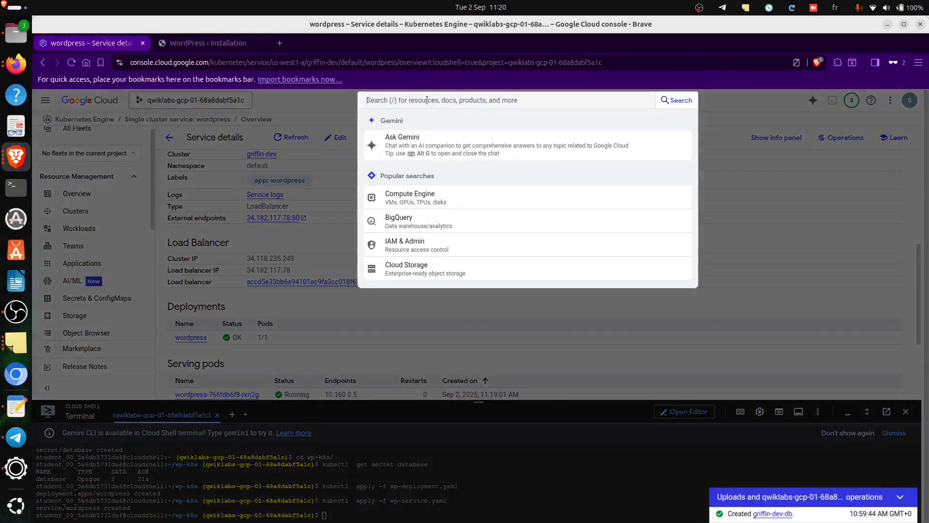
pyautogui.write('monitoring')
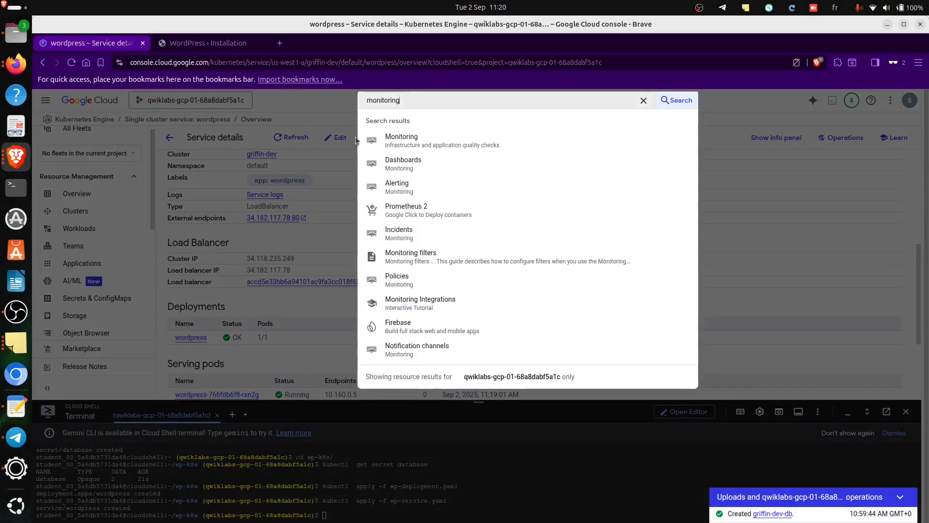
pyautogui.click(433, 142)
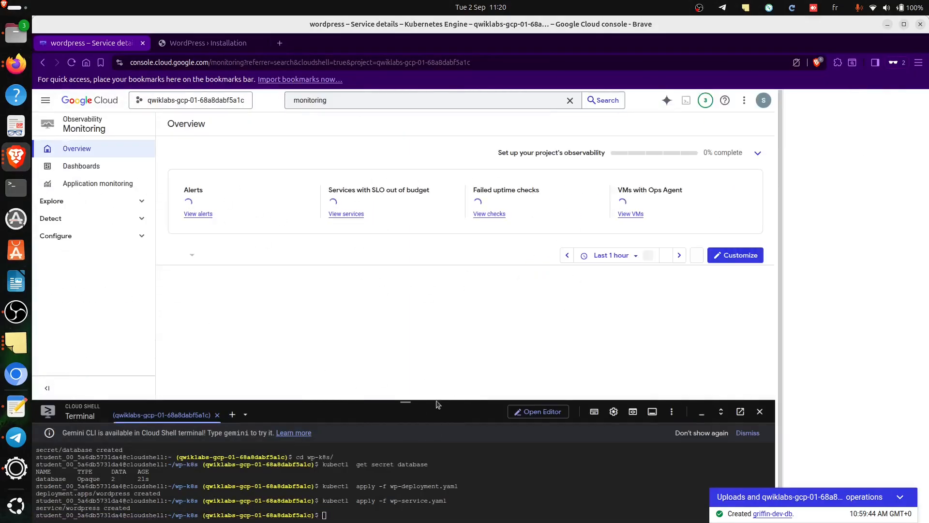
pyautogui.moveTo(403, 402); pyautogui.dragTo(388, 520)
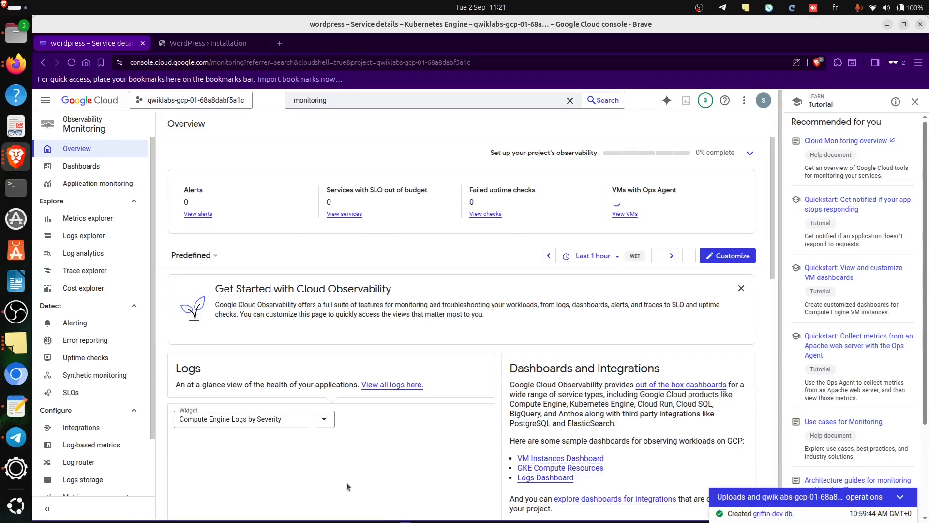
pyautogui.click(88, 358)
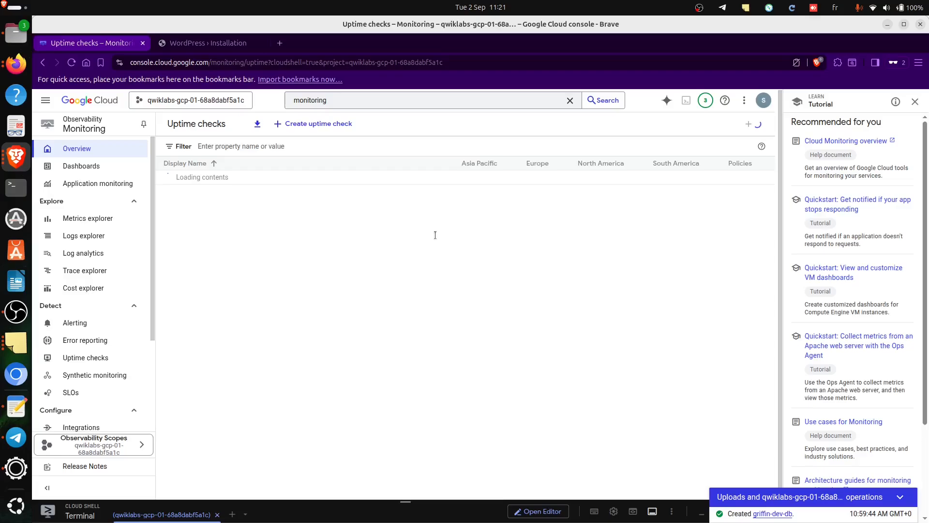
pyautogui.click(304, 125)
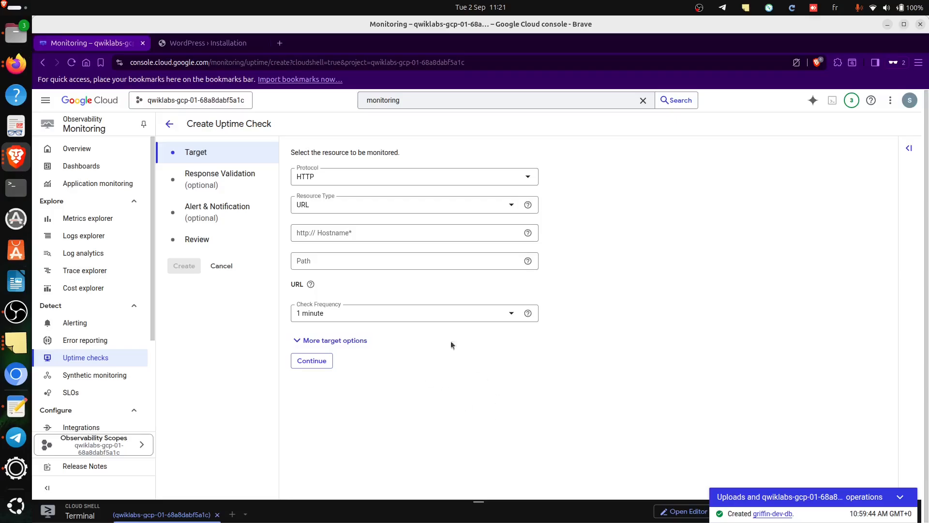
pyautogui.click(193, 46)
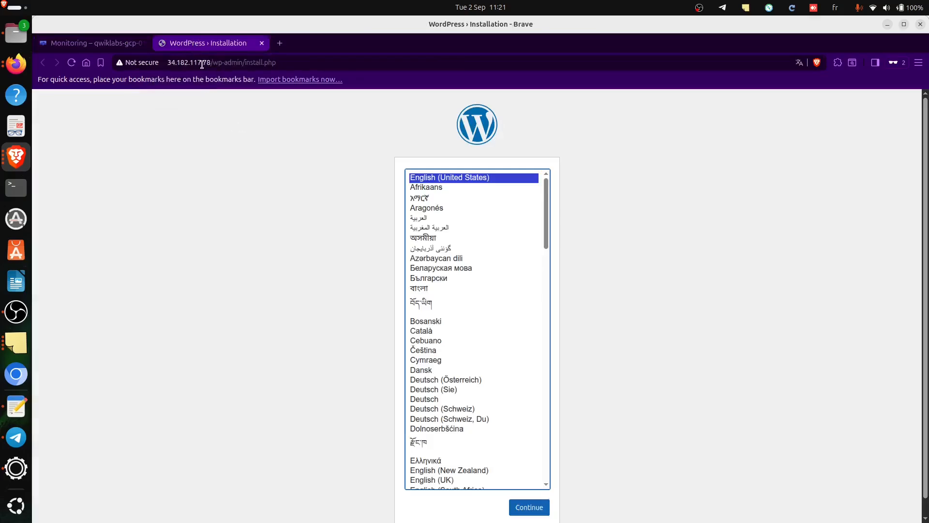
pyautogui.click(202, 64)
pyautogui.doubleClick(195, 64)
pyautogui.hotkey('ctrl', 'c')
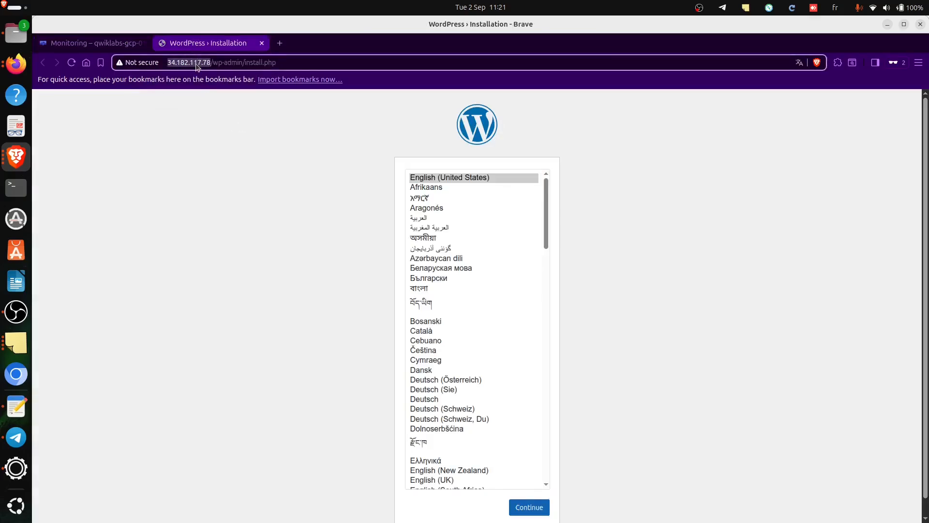
pyautogui.click(114, 44)
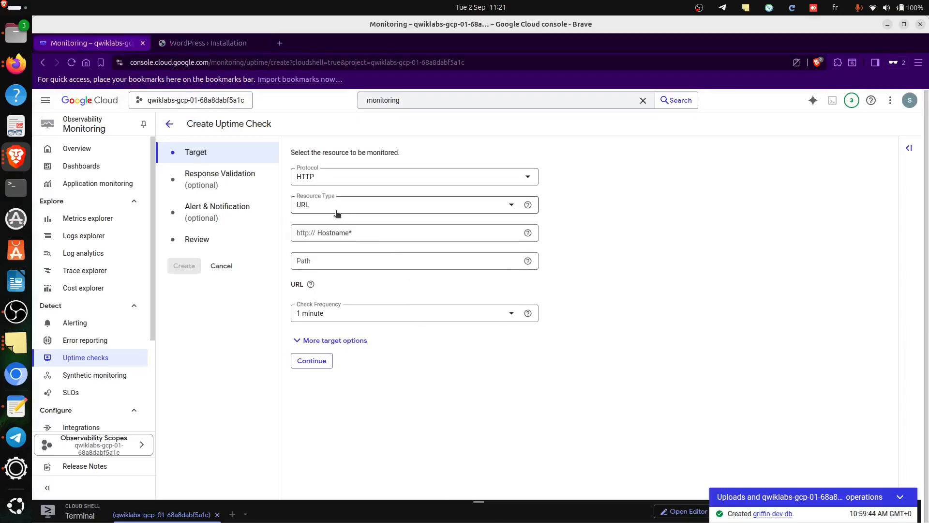
pyautogui.click(377, 236)
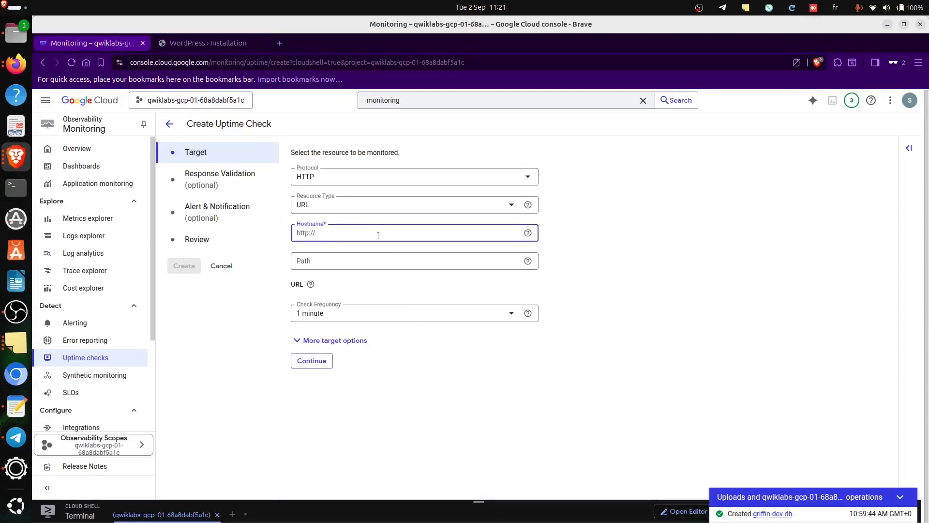
pyautogui.hotkey('ctrl', 'v')
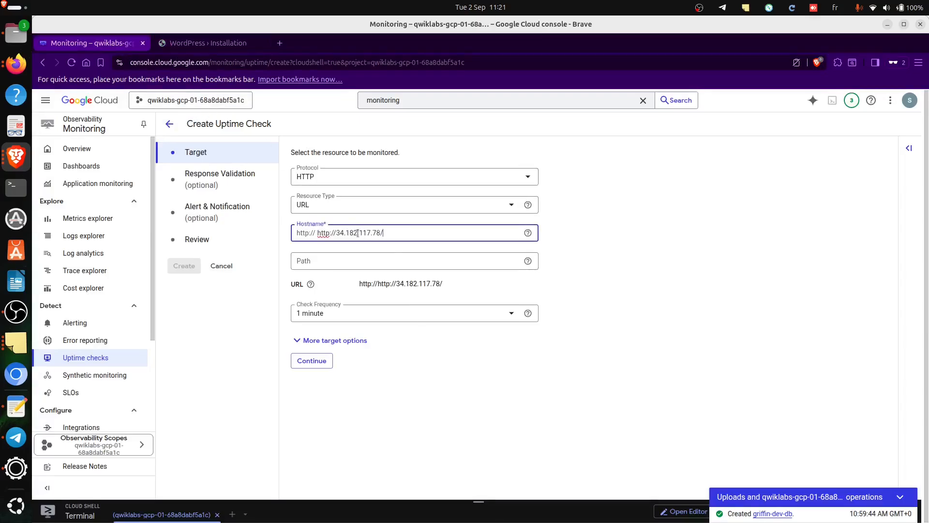
pyautogui.press('BackSpace')
pyautogui.press('BackSpace')
pyautogui.press('BackSpace')
pyautogui.press('BackSpace')
pyautogui.press('BackSpace')
pyautogui.press('BackSpace')
pyautogui.press('BackSpace')
pyautogui.press('BackSpace')
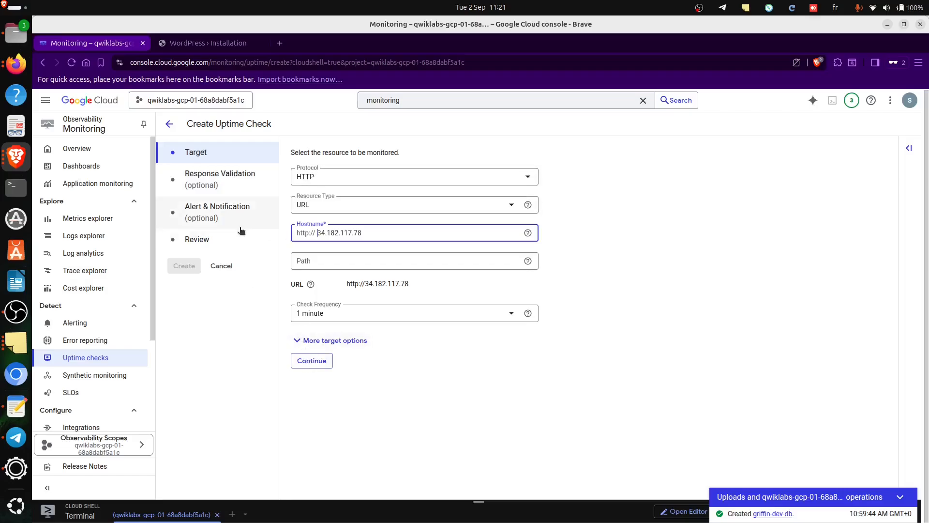
# Step: Keep the default validation and alert settings, title the uptime check with a first name followed by "-mtc", test it and create it
pyautogui.click(214, 177)
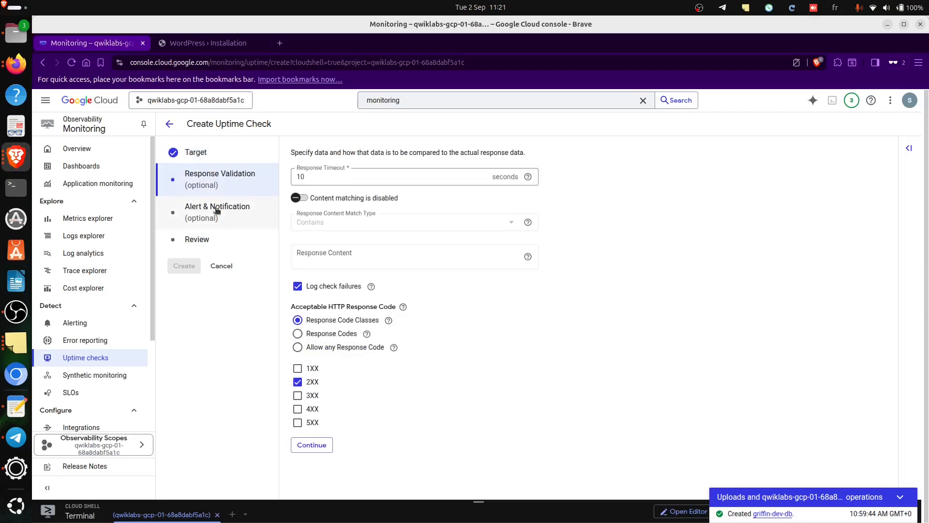
pyautogui.click(216, 209)
pyautogui.click(215, 242)
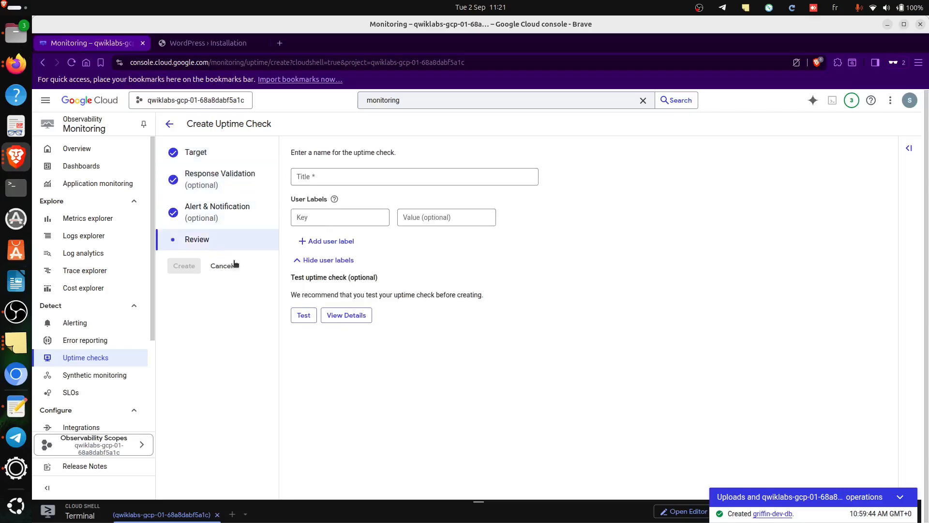
pyautogui.click(330, 179)
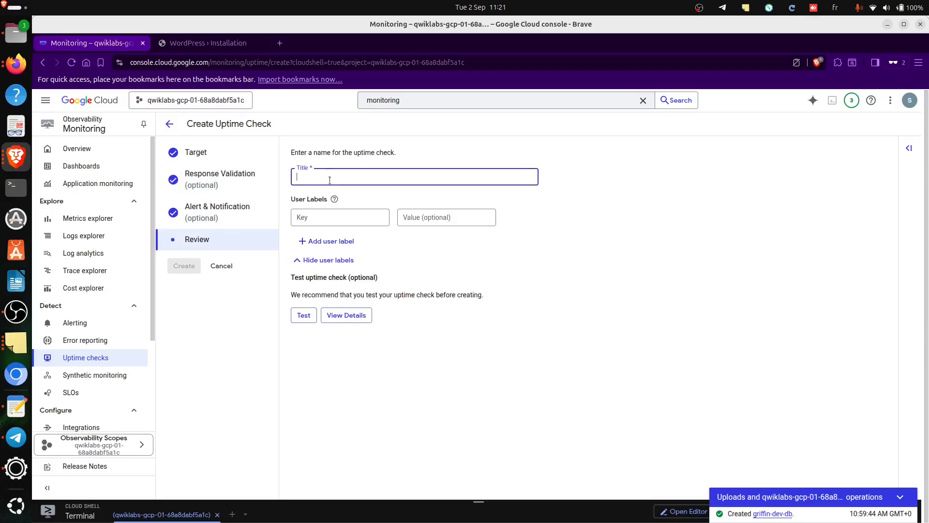
pyautogui.write('karen')
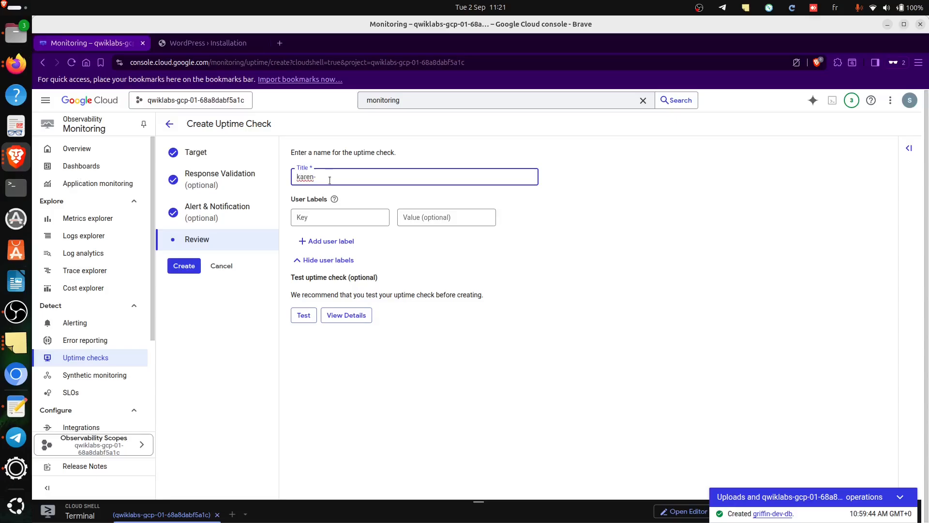
pyautogui.write('-mtc')
pyautogui.click(305, 316)
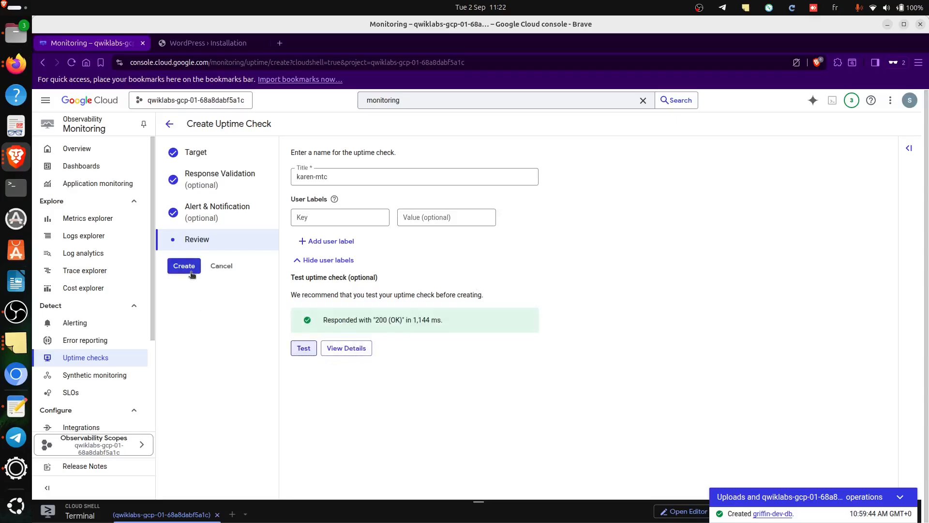
pyautogui.click(188, 269)
# Step: Review Task 8 on the lab page, collapse the operations notification and open the new uptime check's details
pyautogui.hotkey('alt', 'Tab')
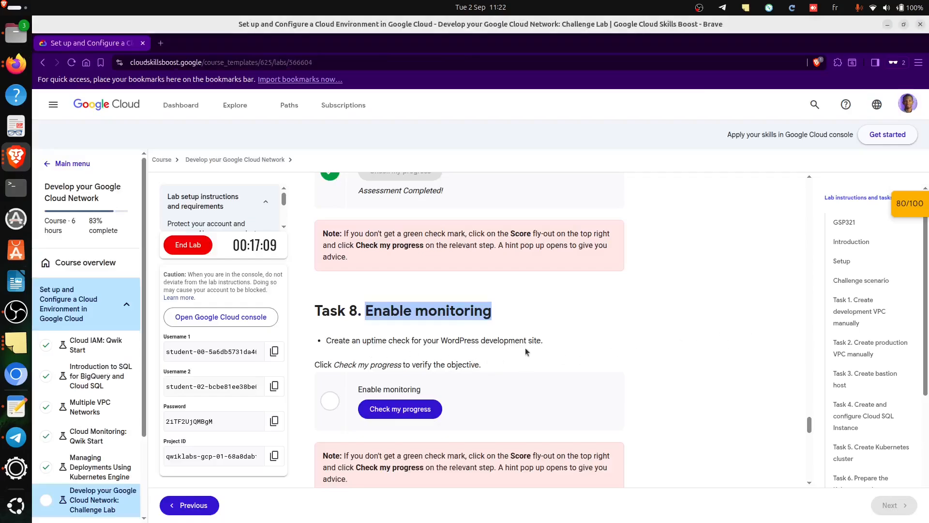
pyautogui.scroll(-3, 527, 352)
pyautogui.hotkey('alt', 'Tab')
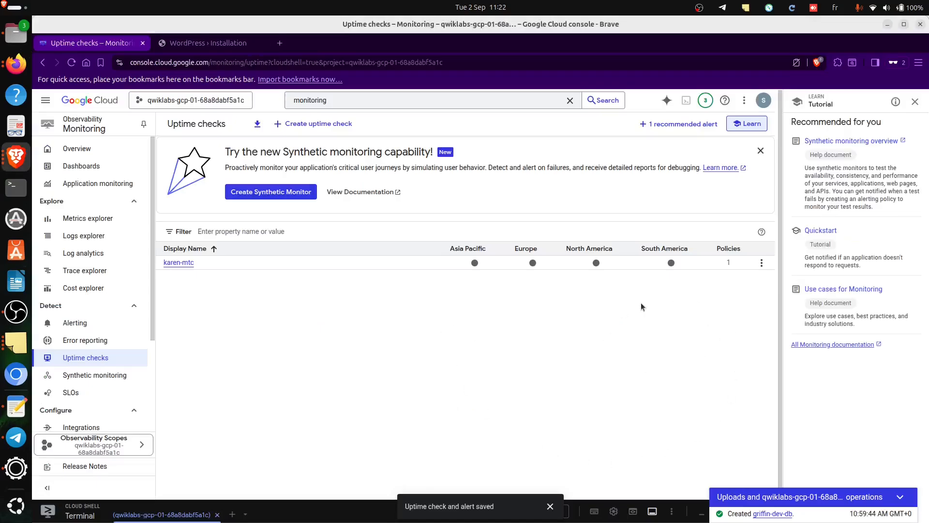
pyautogui.click(903, 497)
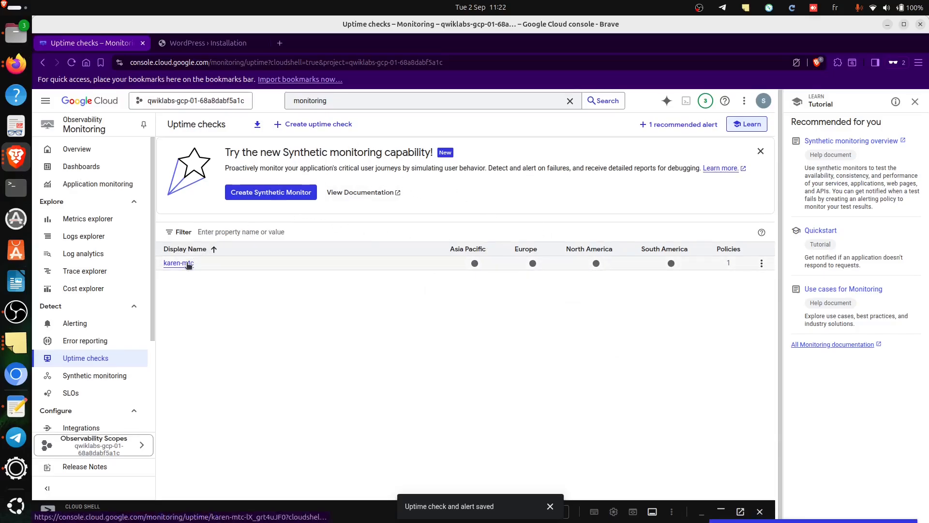
pyautogui.click(216, 262)
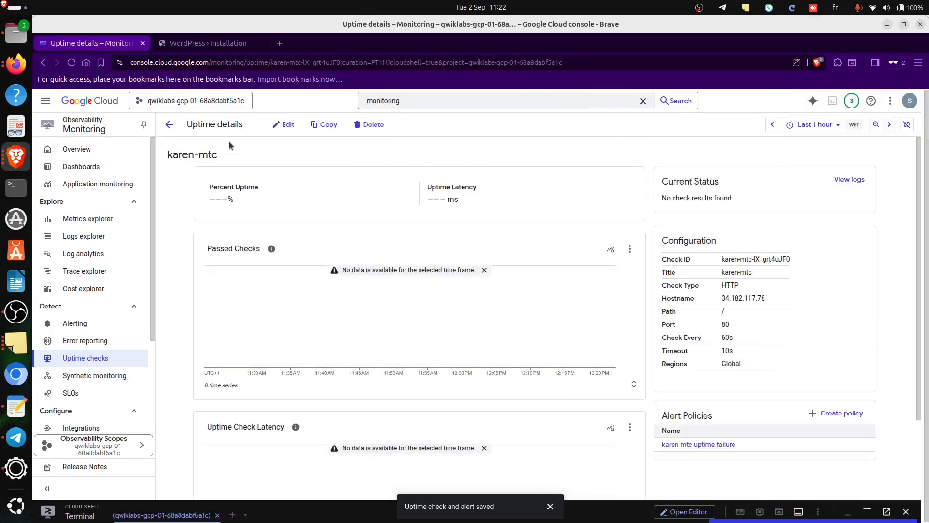
# Step: Return to the uptime checks list and check the progress of Task 8, Enable monitoring, on the lab page
pyautogui.click(169, 124)
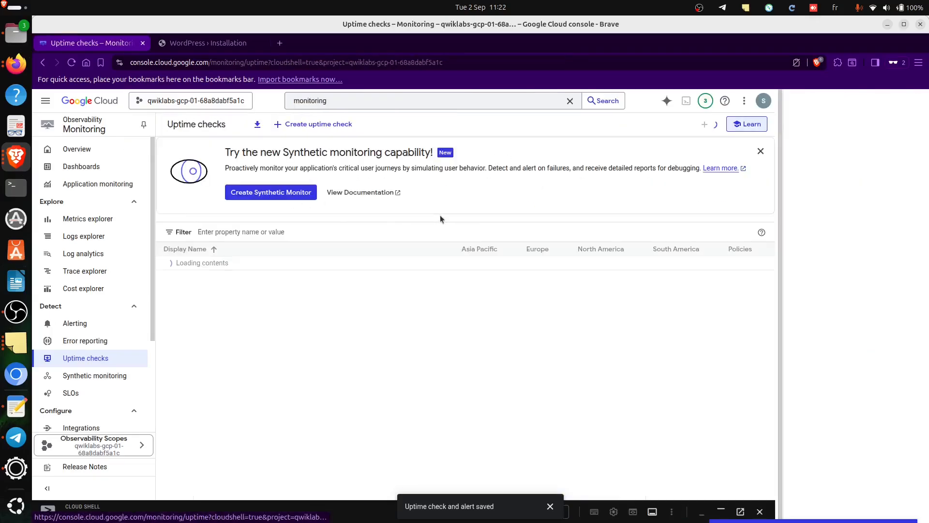
pyautogui.hotkey('alt', 'Tab')
pyautogui.hotkey('alt', 'Tab')
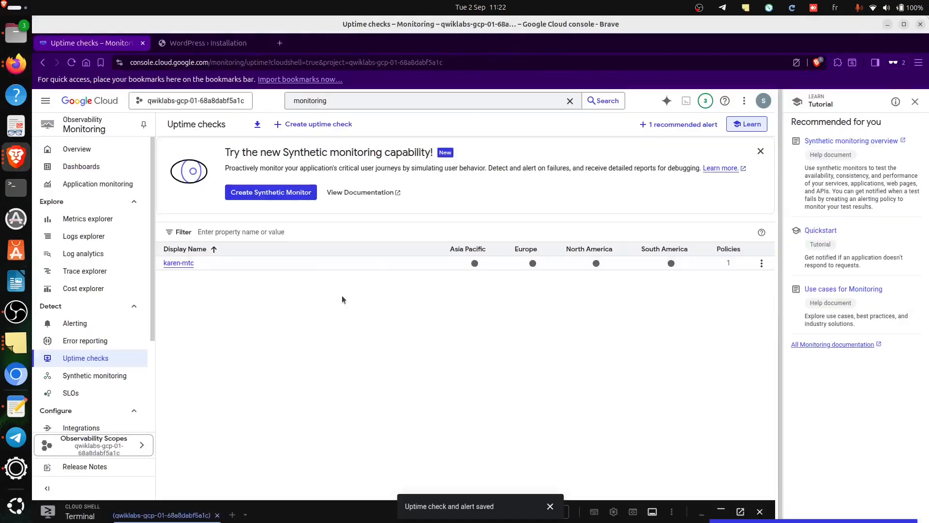
pyautogui.hotkey('alt', 'Tab')
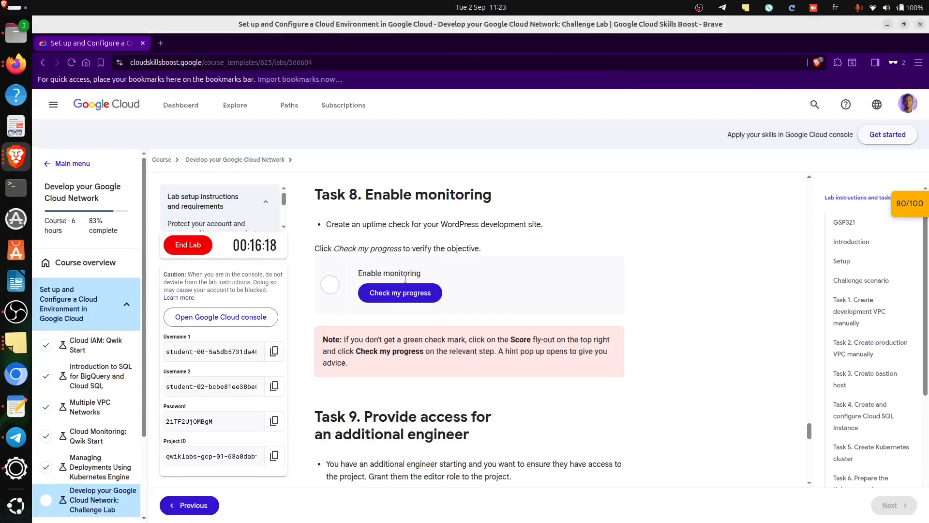
pyautogui.click(408, 292)
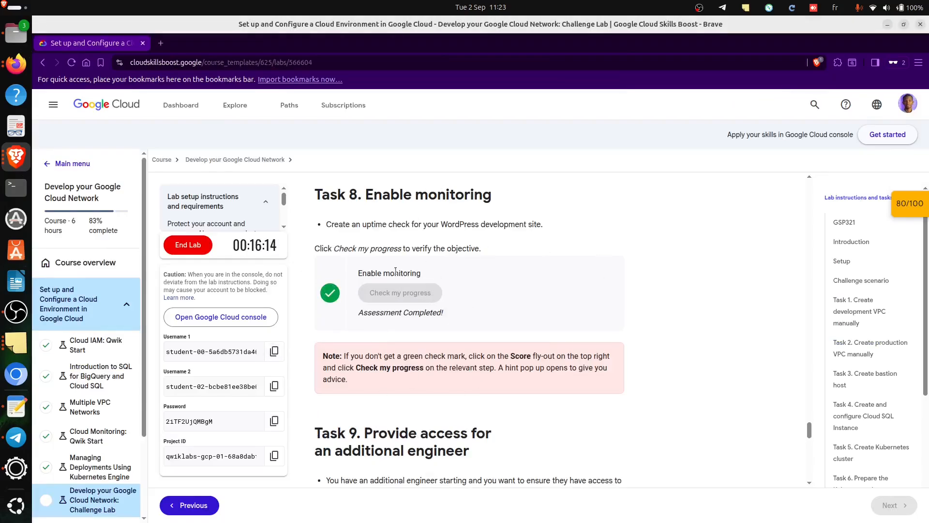
# Step: View the uptime check's details in the console once more and return to the lab page
pyautogui.hotkey('alt', 'Tab')
pyautogui.click(180, 264)
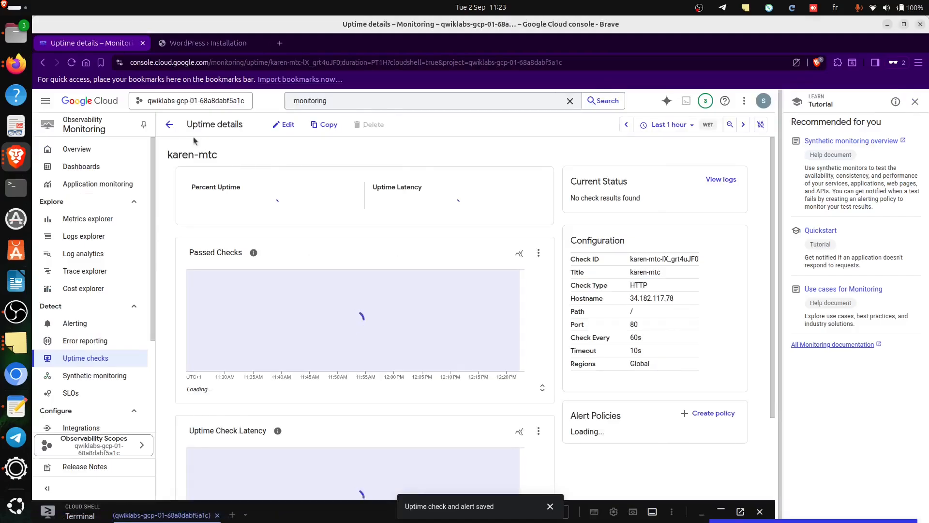
pyautogui.click(170, 126)
pyautogui.hotkey('alt', 'Tab')
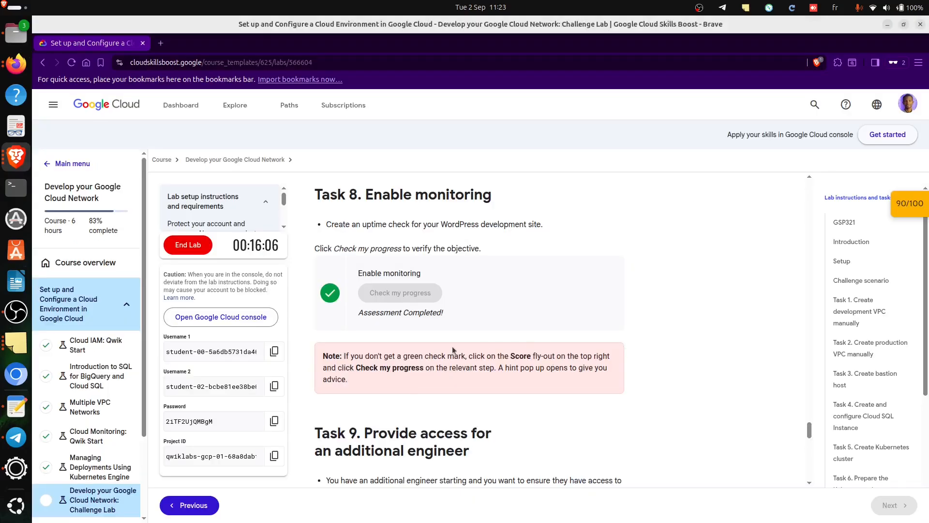
# Step: Read Task 9 about giving an additional engineer the editor role and copy the lab's Username 2
pyautogui.scroll(-3, 453, 349)
pyautogui.moveTo(317, 260); pyautogui.dragTo(472, 280)
pyautogui.scroll(-2, 518, 292)
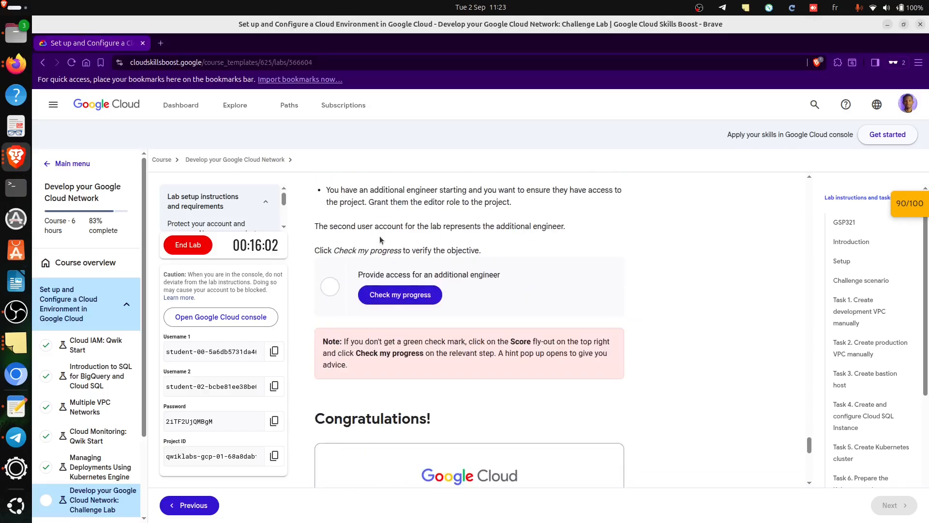
pyautogui.scroll(2, 435, 310)
pyautogui.moveTo(372, 306); pyautogui.dragTo(414, 331)
pyautogui.click(472, 332)
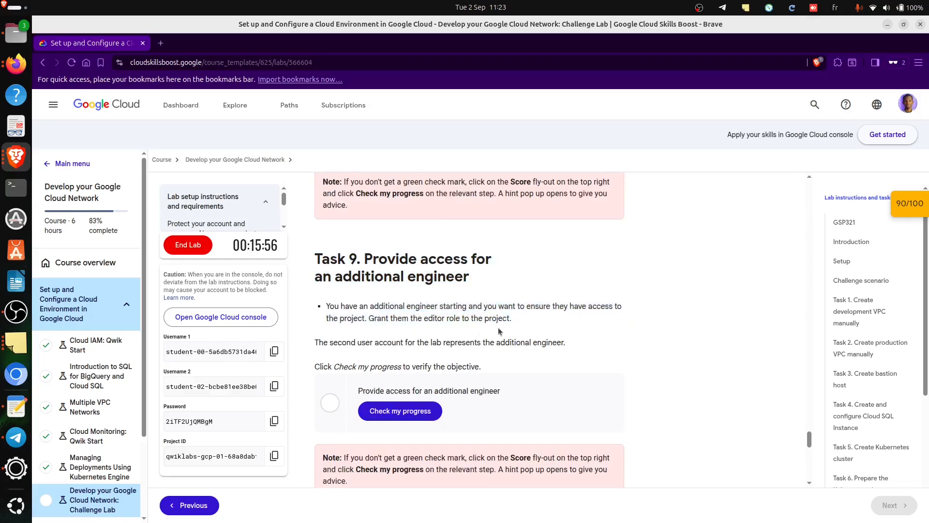
pyautogui.click(274, 385)
# Step: Open the IAM page in the console, clear the old search text and start granting access to the project
pyautogui.hotkey('alt', 'Tab')
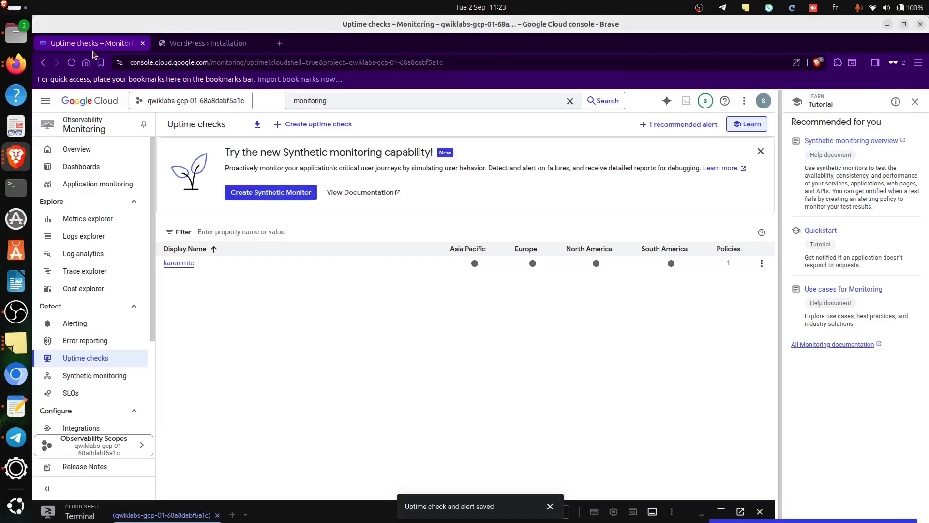
pyautogui.click(45, 101)
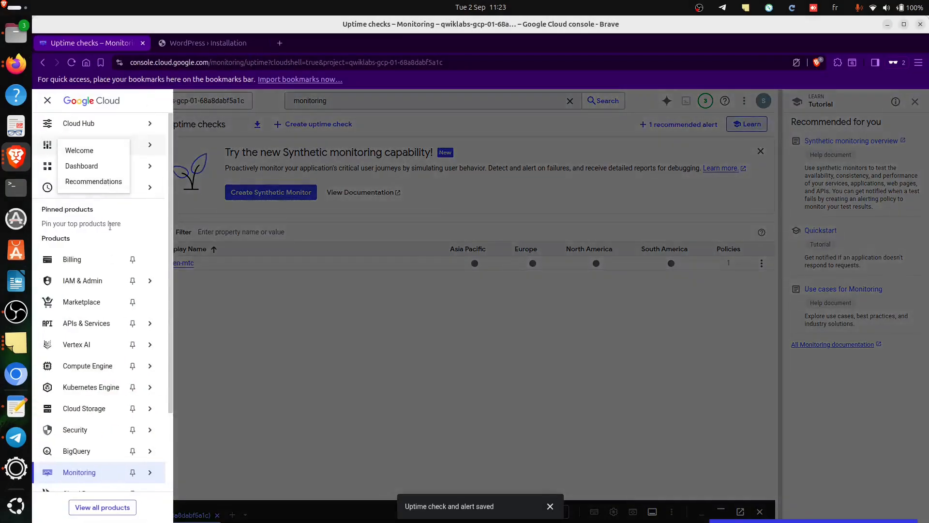
pyautogui.moveTo(117, 287)
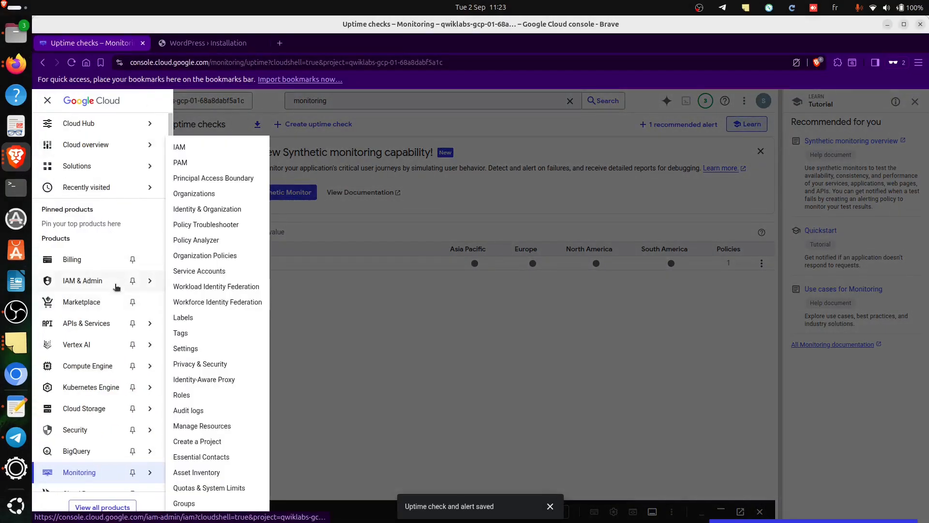
pyautogui.click(180, 148)
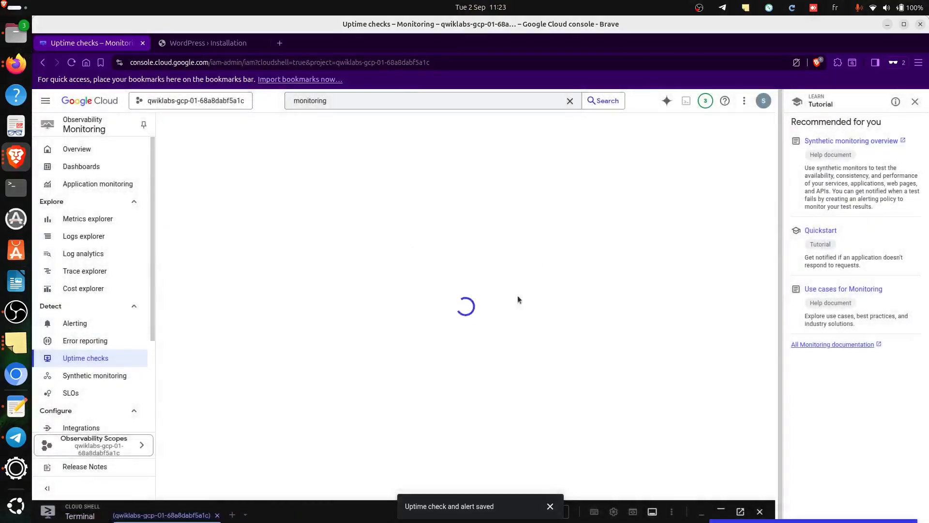
pyautogui.click(572, 101)
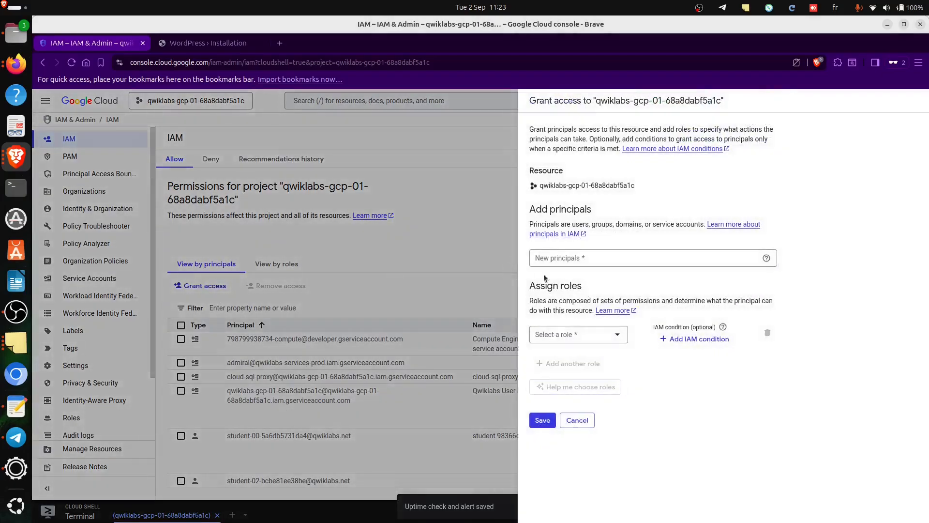
# Step: Add the second lab account as a new principal with the basic Editor role, save and confirm the policy update
pyautogui.click(628, 257)
pyautogui.hotkey('ctrl', 'v')
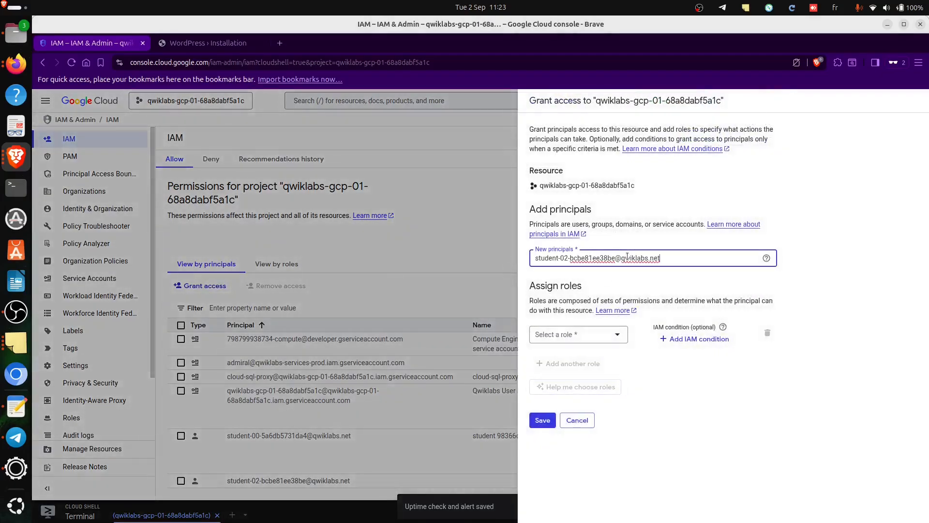
pyautogui.press('Return')
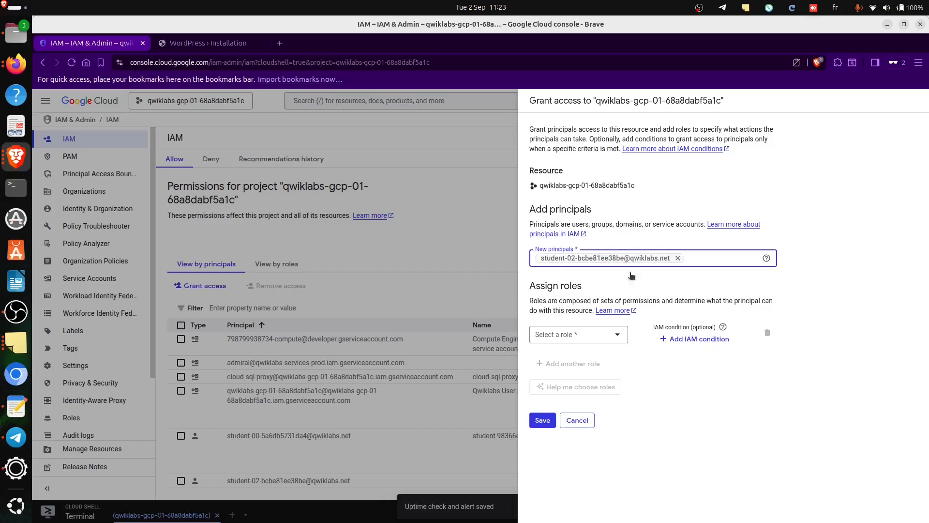
pyautogui.click(602, 336)
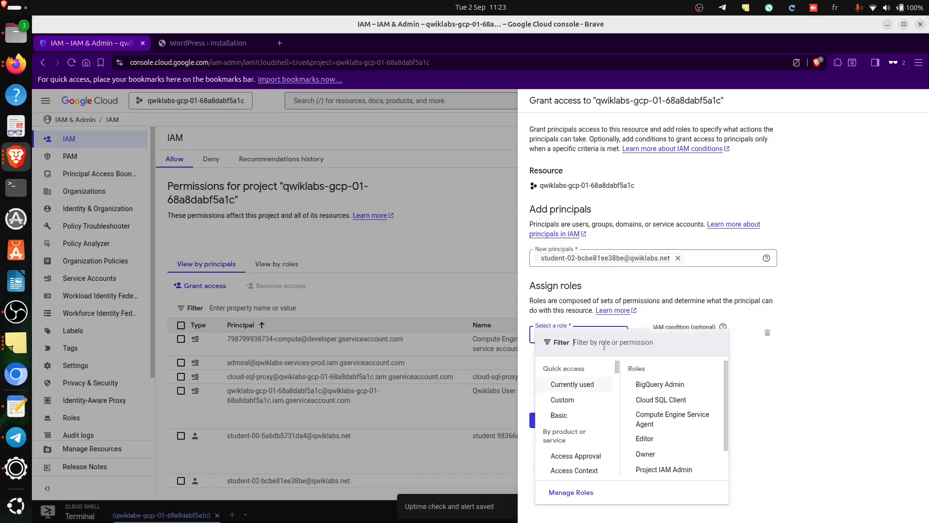
pyautogui.click(559, 415)
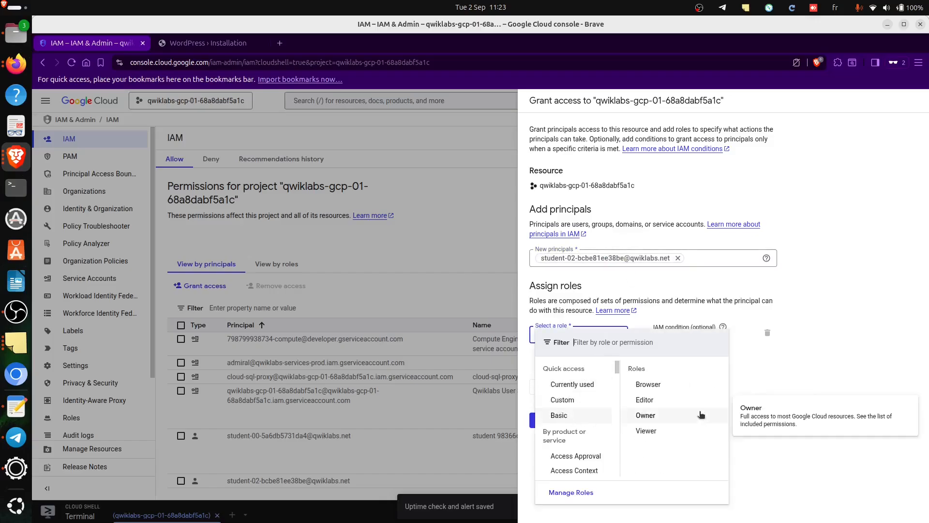
pyautogui.click(645, 401)
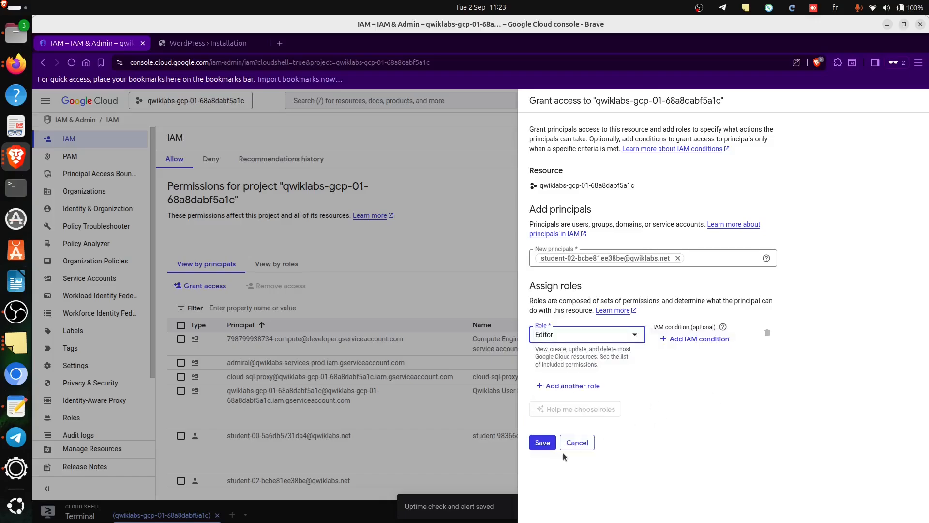
pyautogui.click(544, 443)
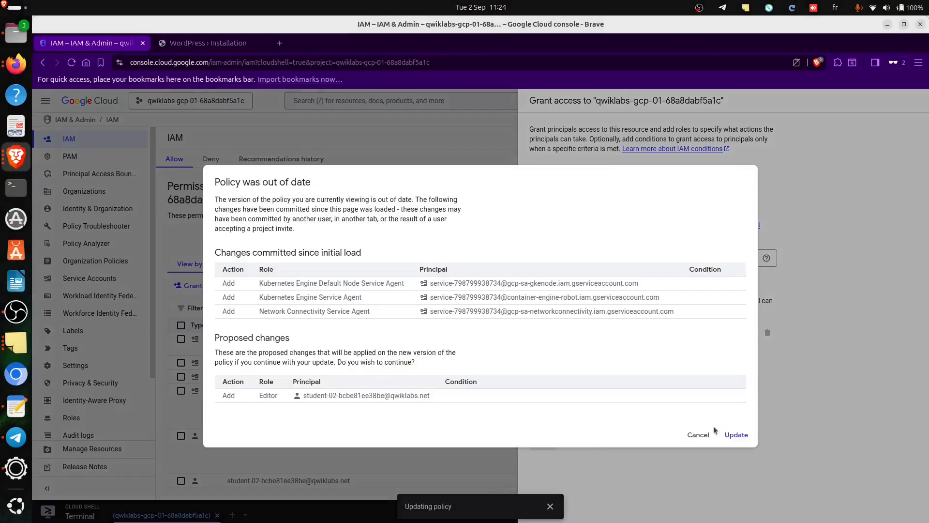
pyautogui.click(737, 435)
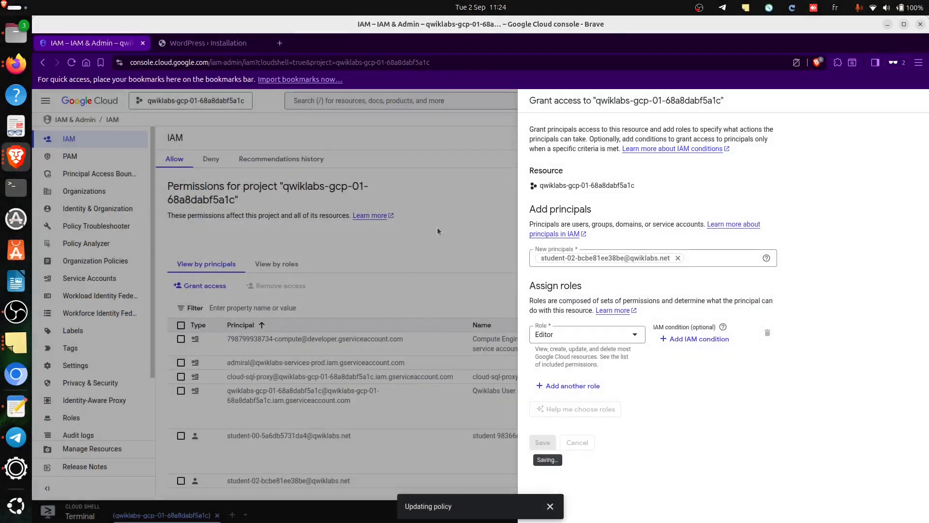
# Step: Check the progress of Task 9 on the lab page and look at the project's IAM permissions meanwhile
pyautogui.hotkey('alt', 'Tab')
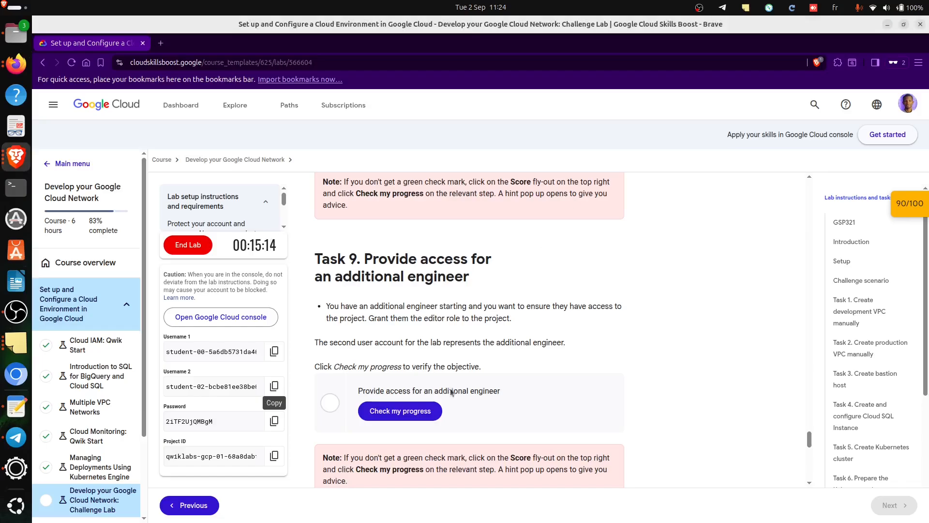
pyautogui.click(402, 420)
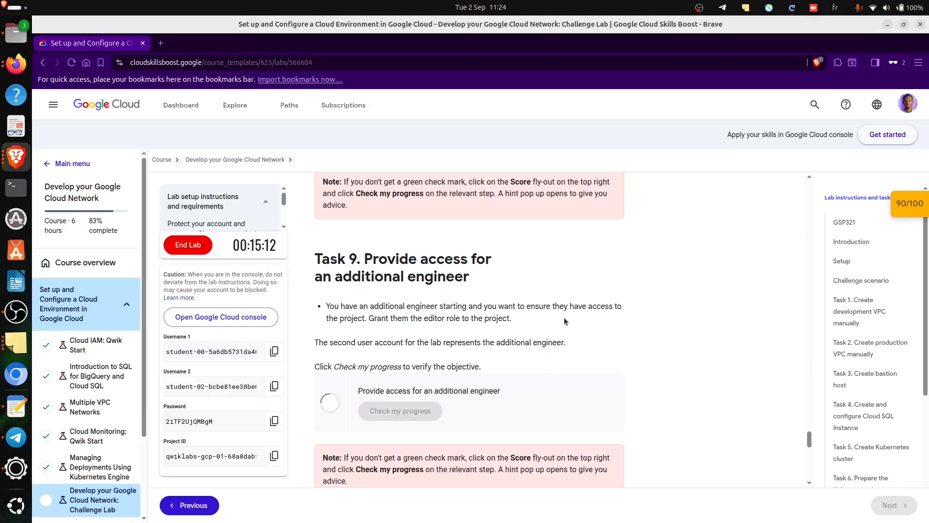
pyautogui.hotkey('alt', 'Tab')
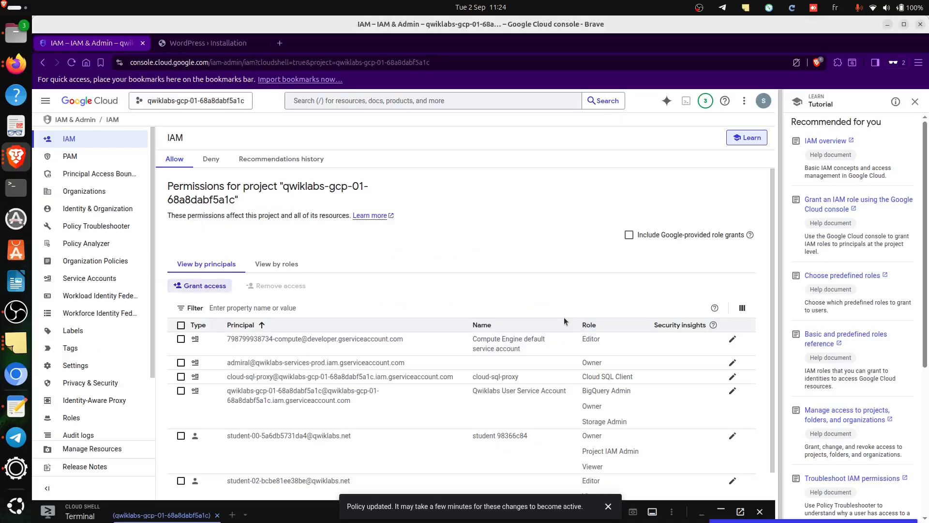
pyautogui.hotkey('alt', 'Tab')
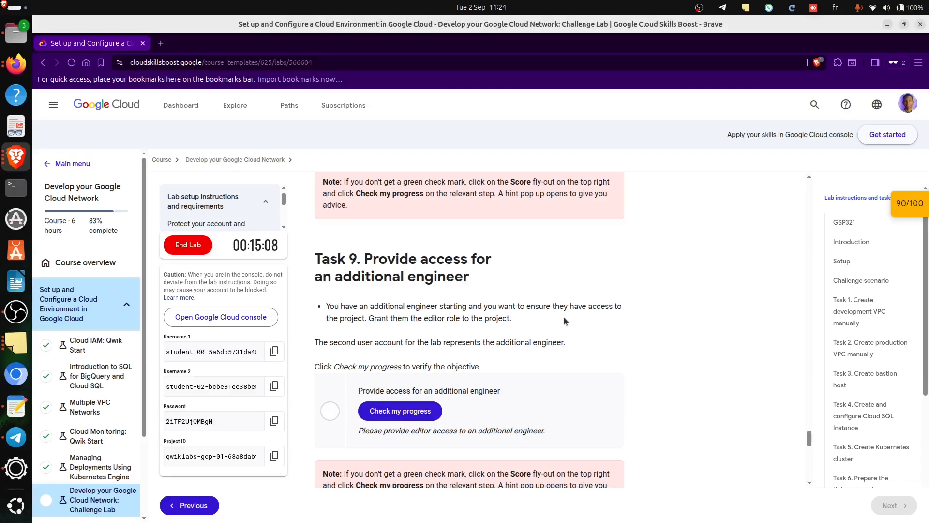
# Step: Review the console notifications and the second lab account's roles in the IAM permissions list
pyautogui.hotkey('alt', 'Tab')
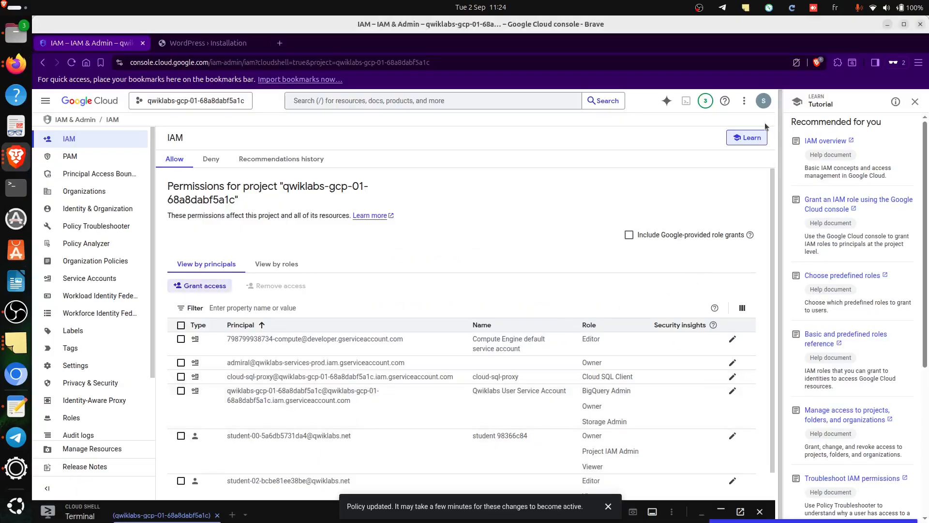
pyautogui.click(706, 101)
pyautogui.click(707, 102)
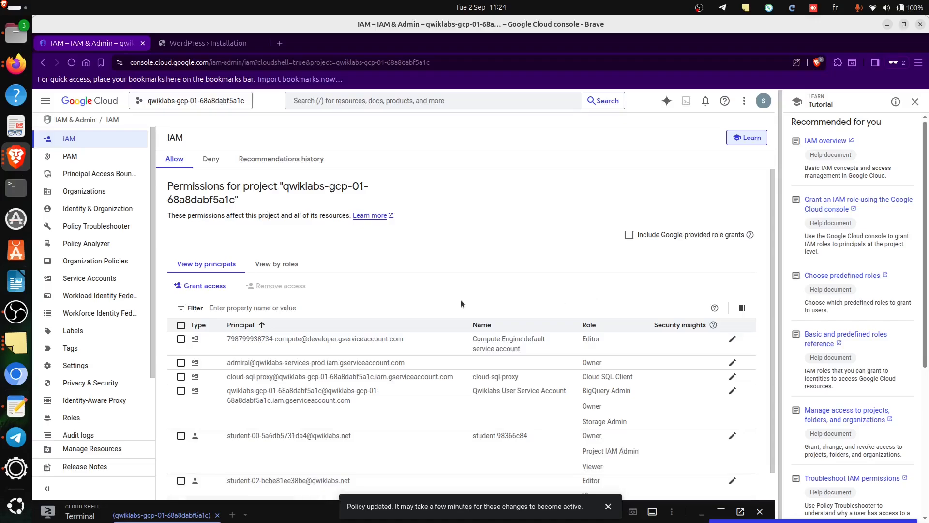
pyautogui.scroll(-1, 407, 337)
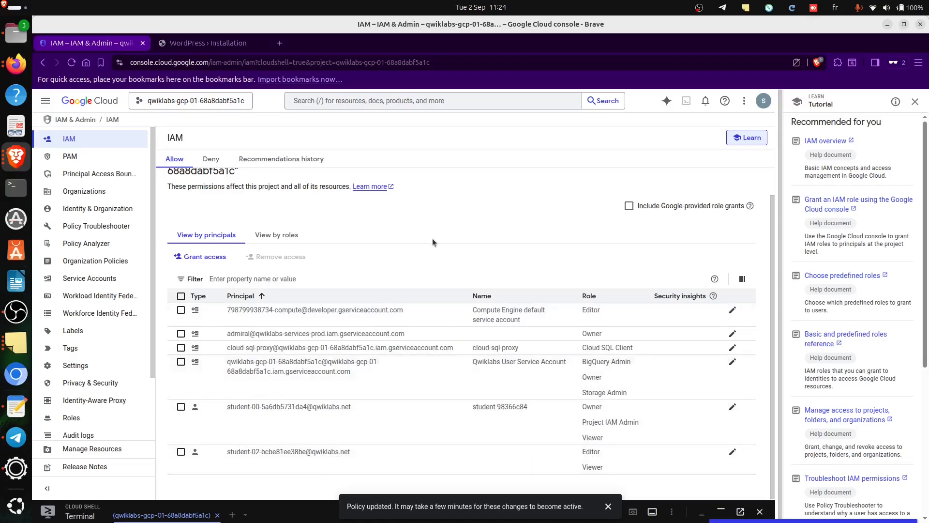
pyautogui.hotkey('alt', 'Tab')
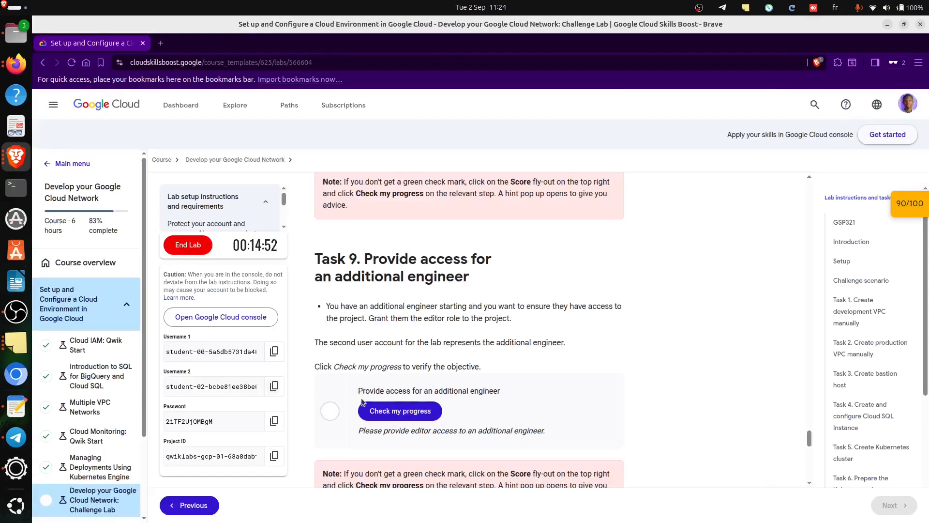
pyautogui.hotkey('alt', 'Tab')
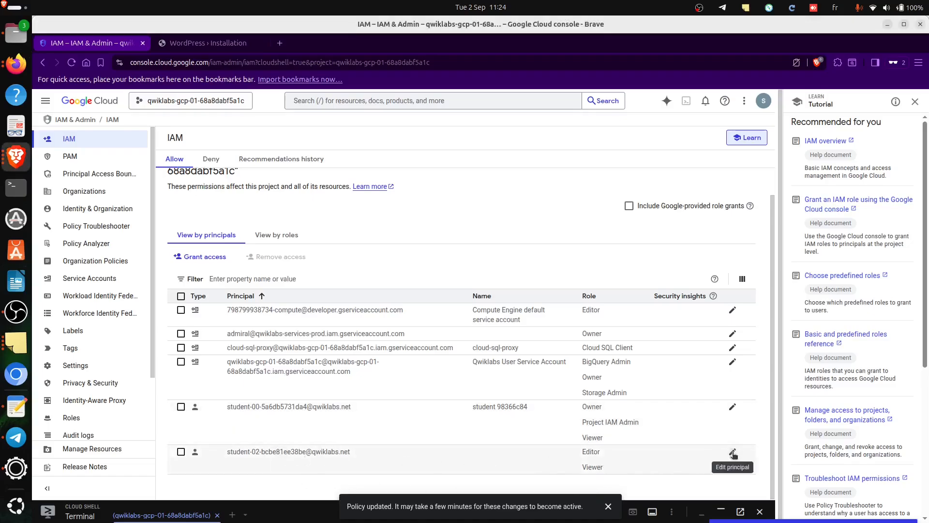
# Step: Recheck Task 9's progress on the lab page and in the Checkpoints list, and close the list
pyautogui.hotkey('alt', 'Tab')
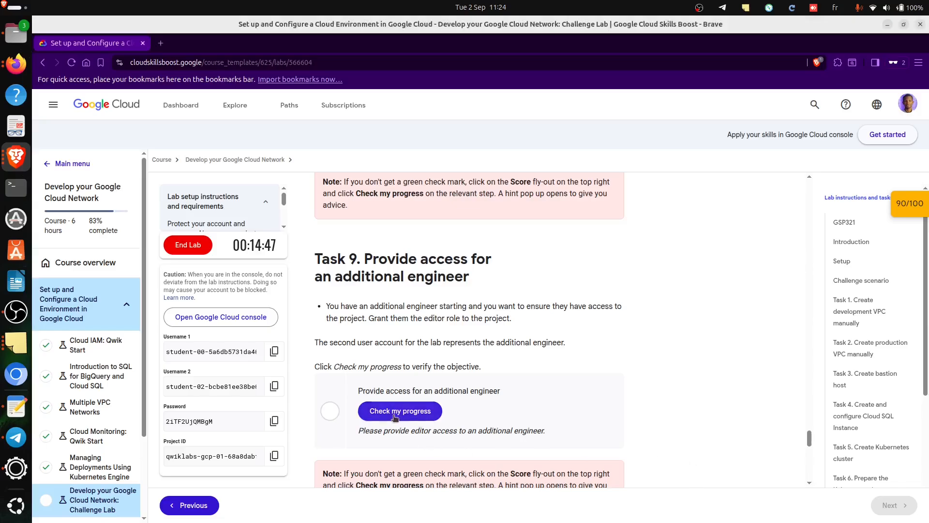
pyautogui.click(395, 417)
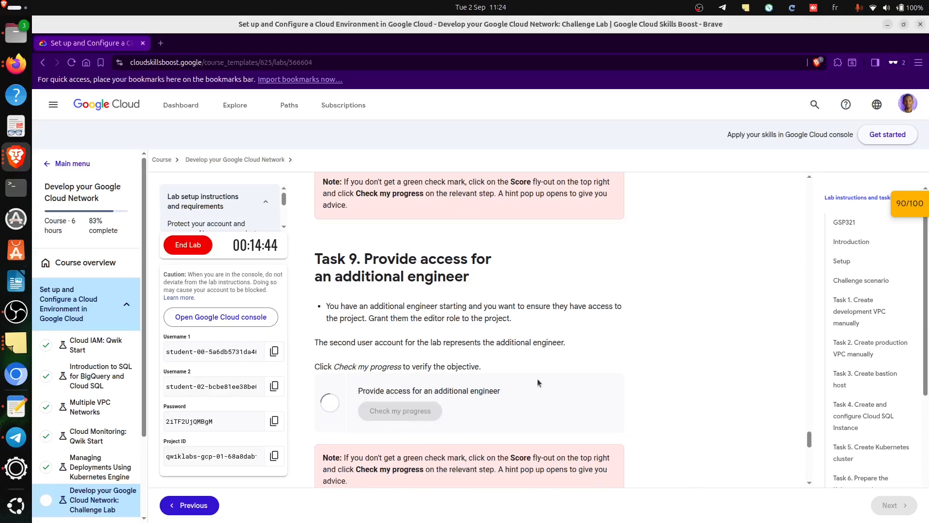
pyautogui.click(907, 204)
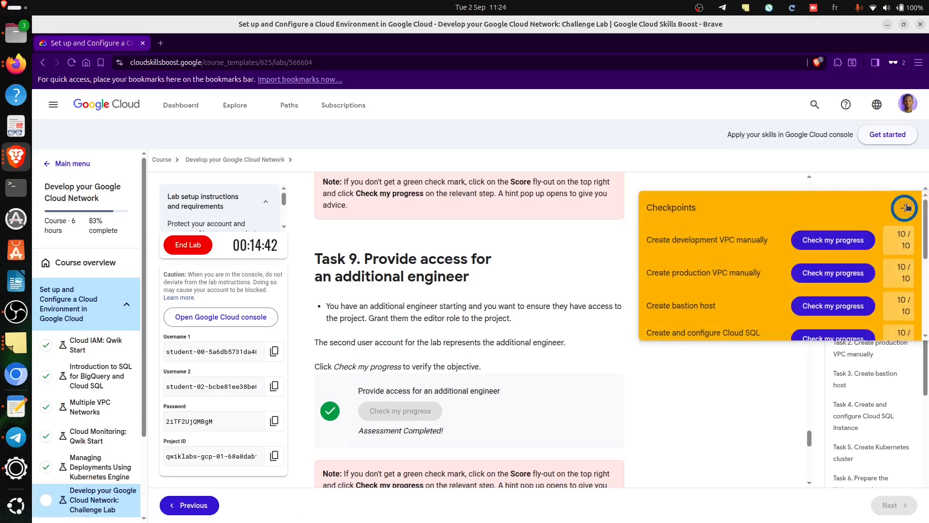
pyautogui.scroll(-4, 771, 287)
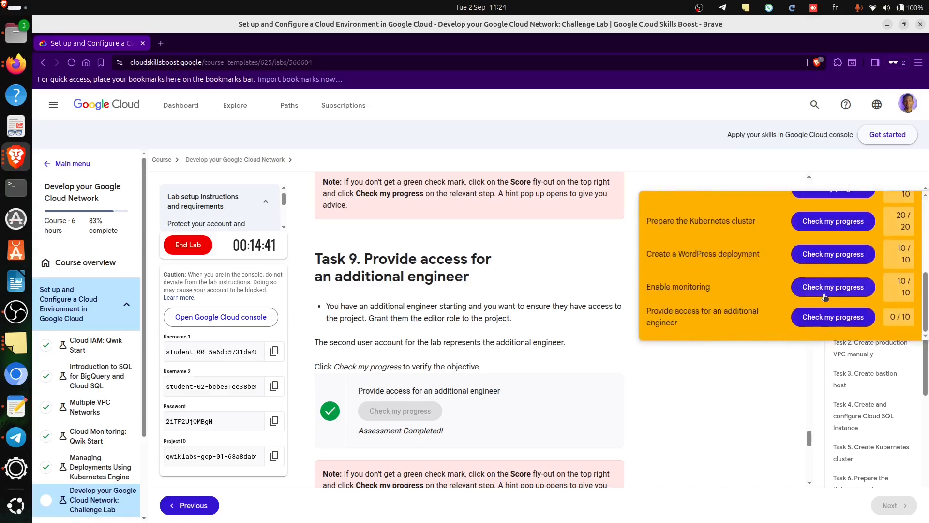
pyautogui.click(816, 323)
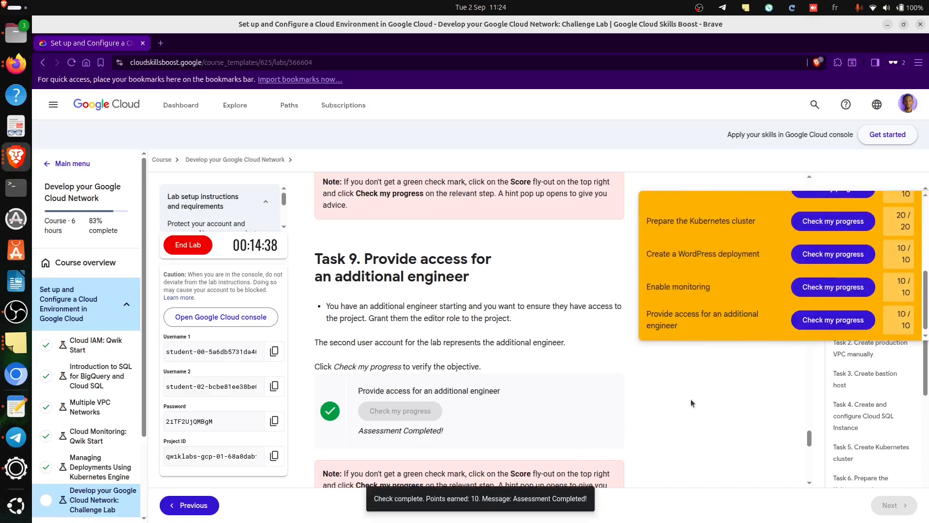
pyautogui.scroll(4, 871, 252)
pyautogui.click(909, 210)
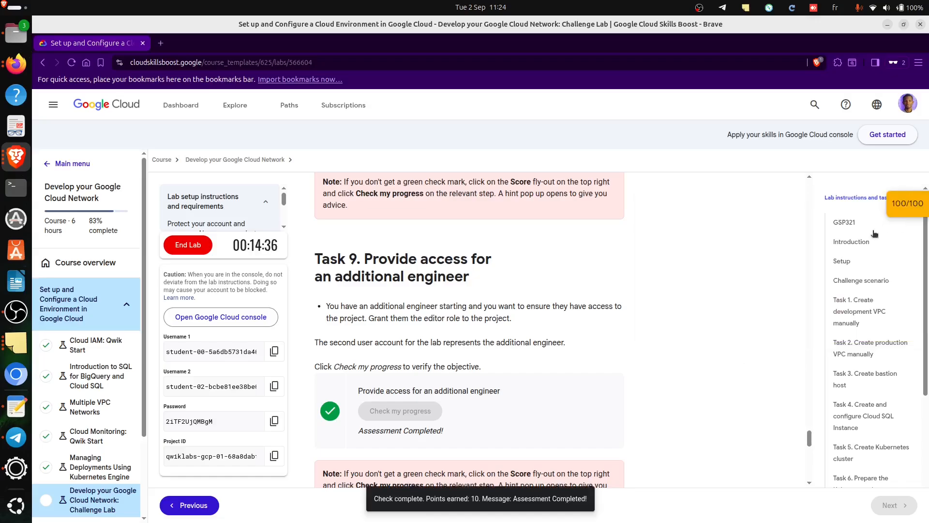
# Step: Look through the closing section of the lab instructions and end the lab
pyautogui.scroll(-10, 593, 439)
pyautogui.scroll(4, 372, 371)
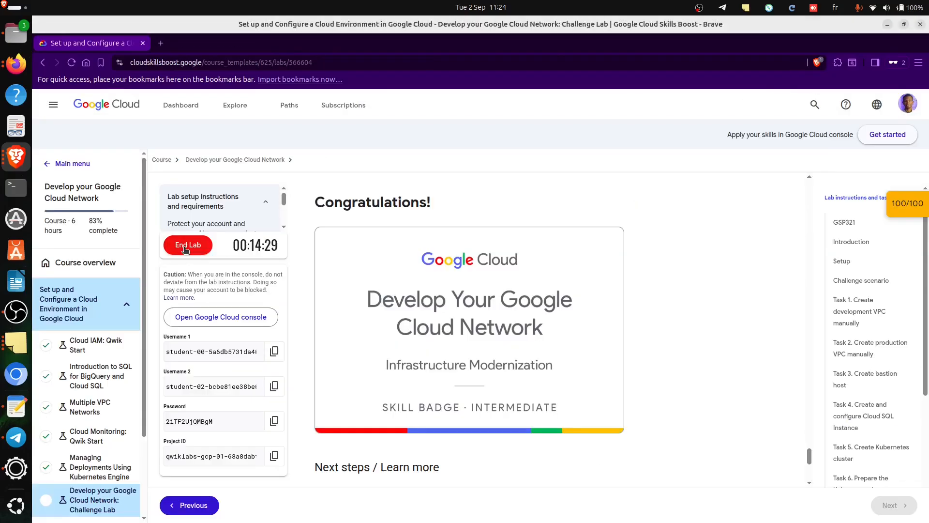
pyautogui.click(184, 247)
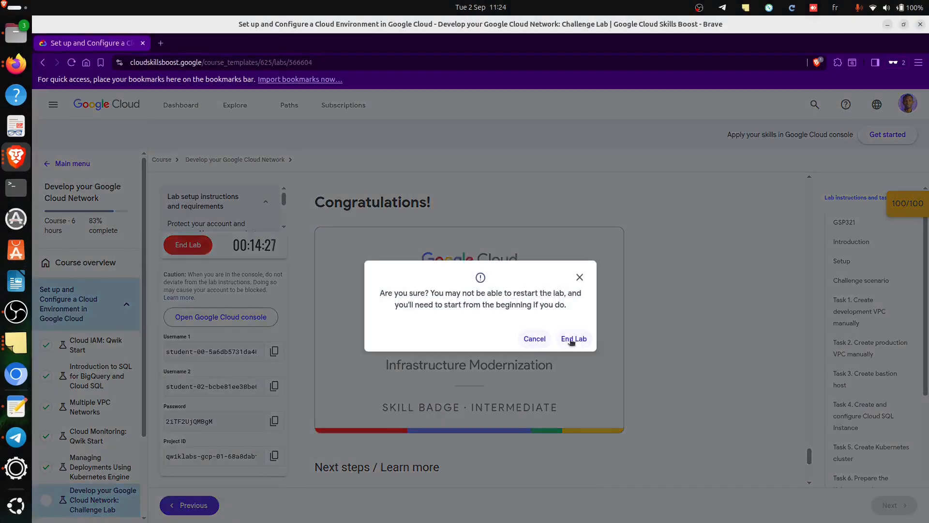